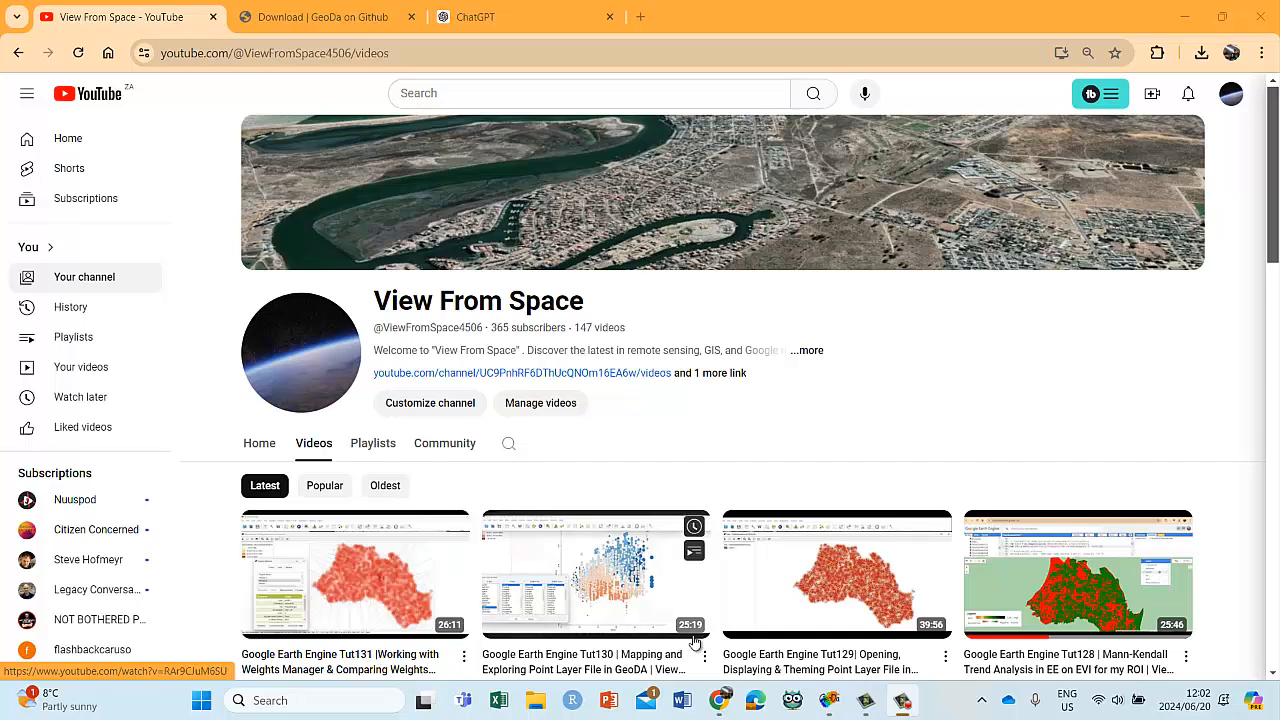
Step: Minimize the browser and bring GeoDa's main window and the PredRandomPointsGEEGeoDa map to the front
mouse_move(829, 700)
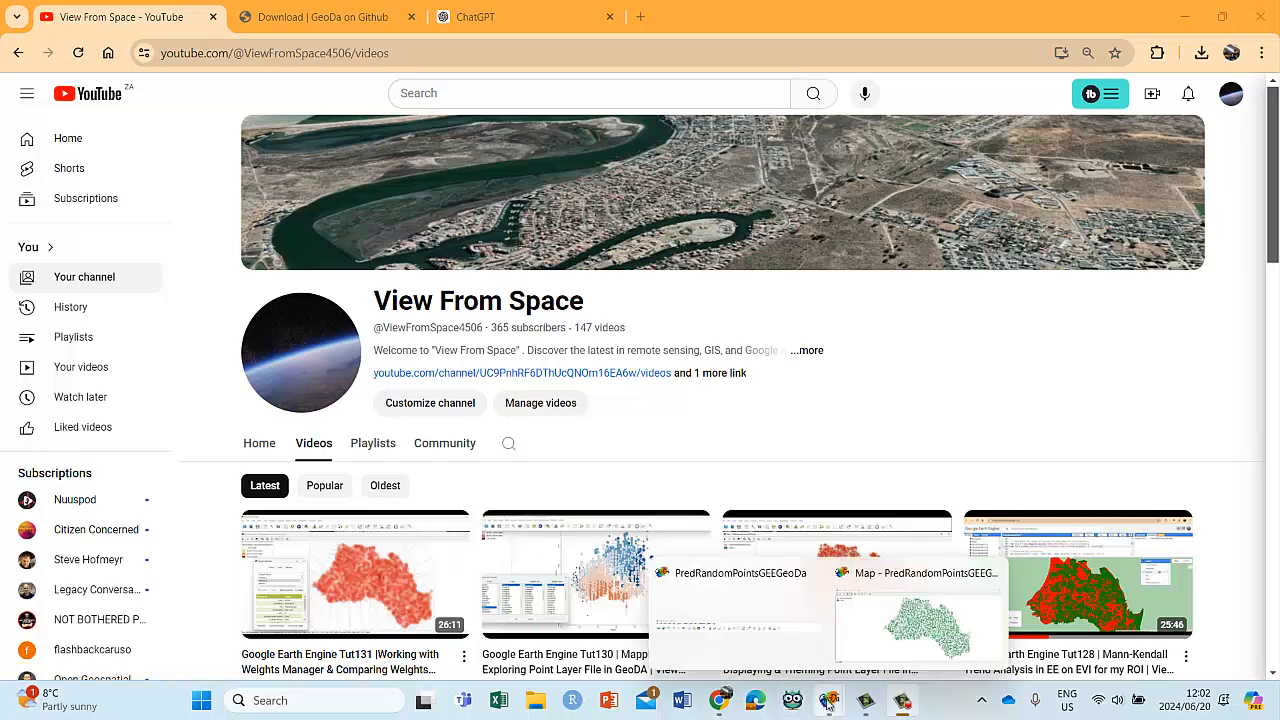
left_click(870, 649)
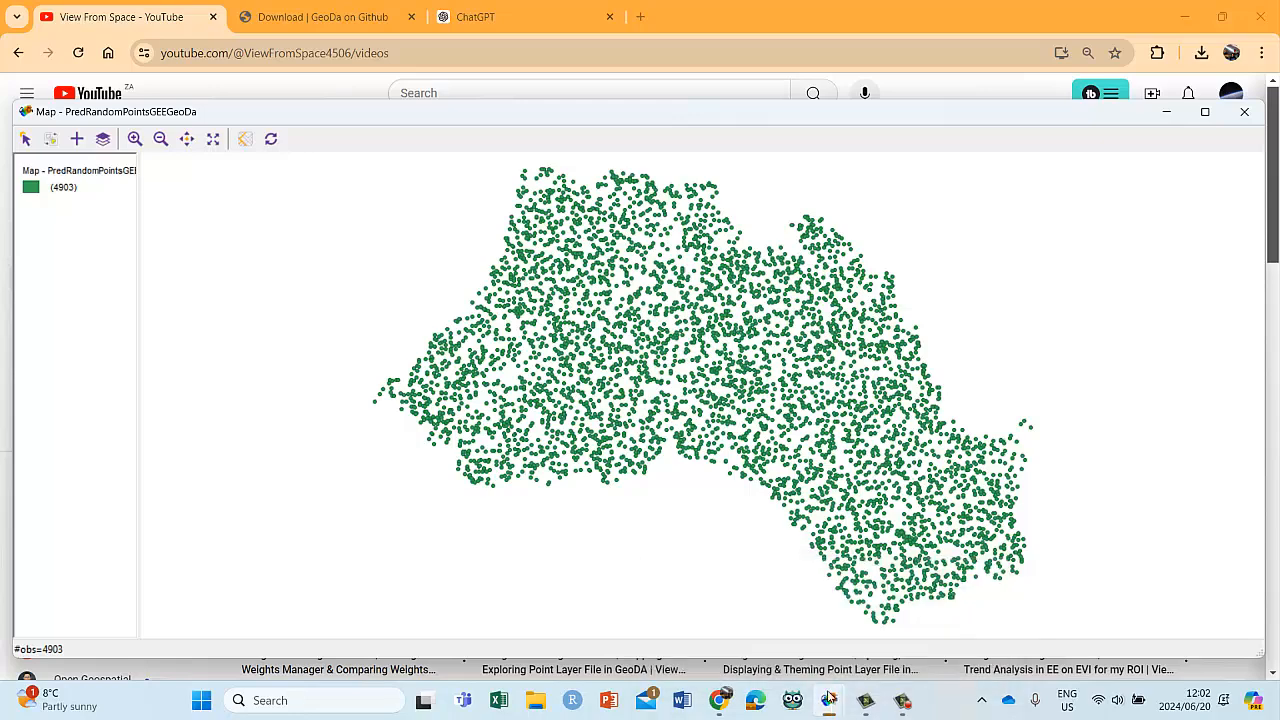
mouse_move(829, 700)
left_click(781, 628)
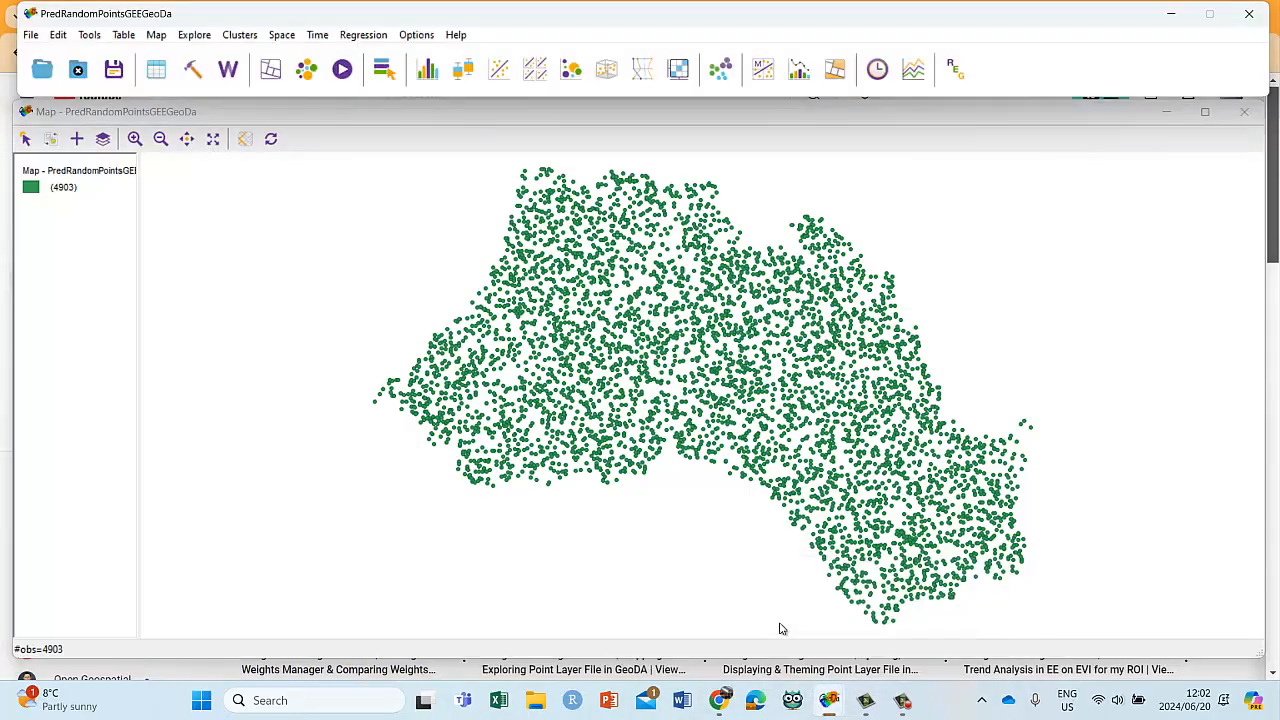
left_click(1171, 14)
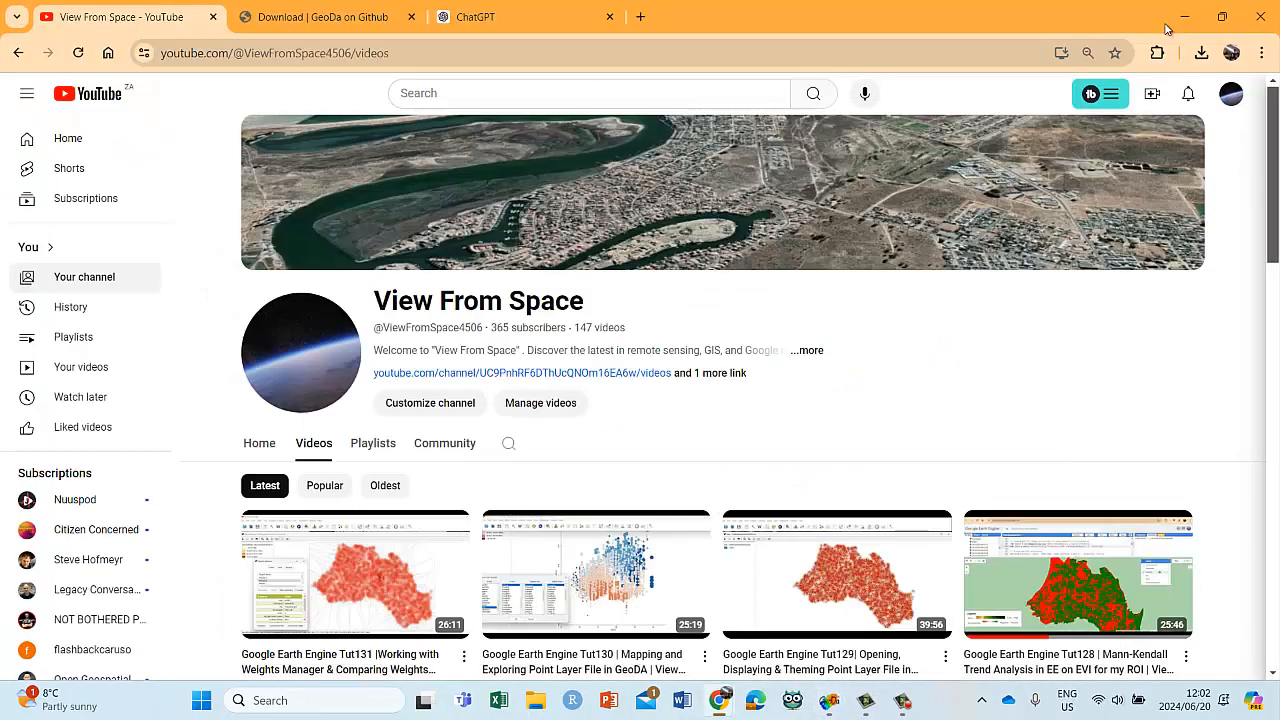
left_click(1184, 17)
mouse_move(836, 700)
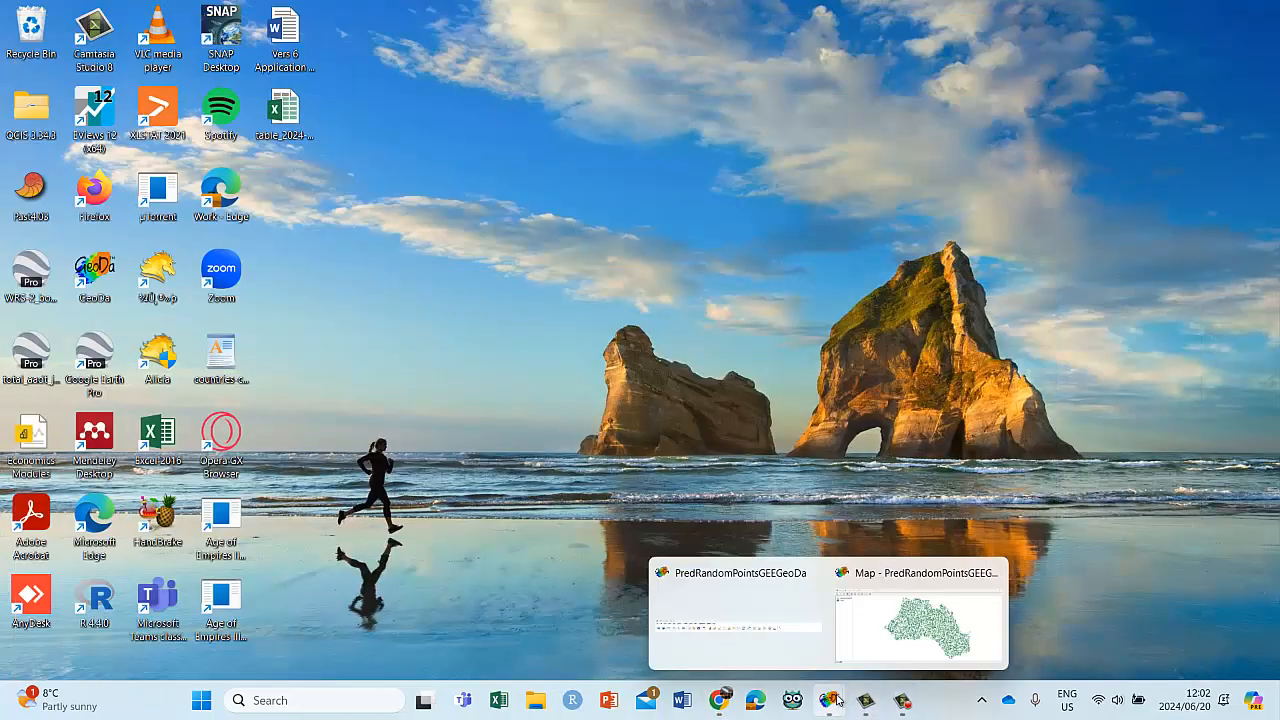
left_click(882, 624)
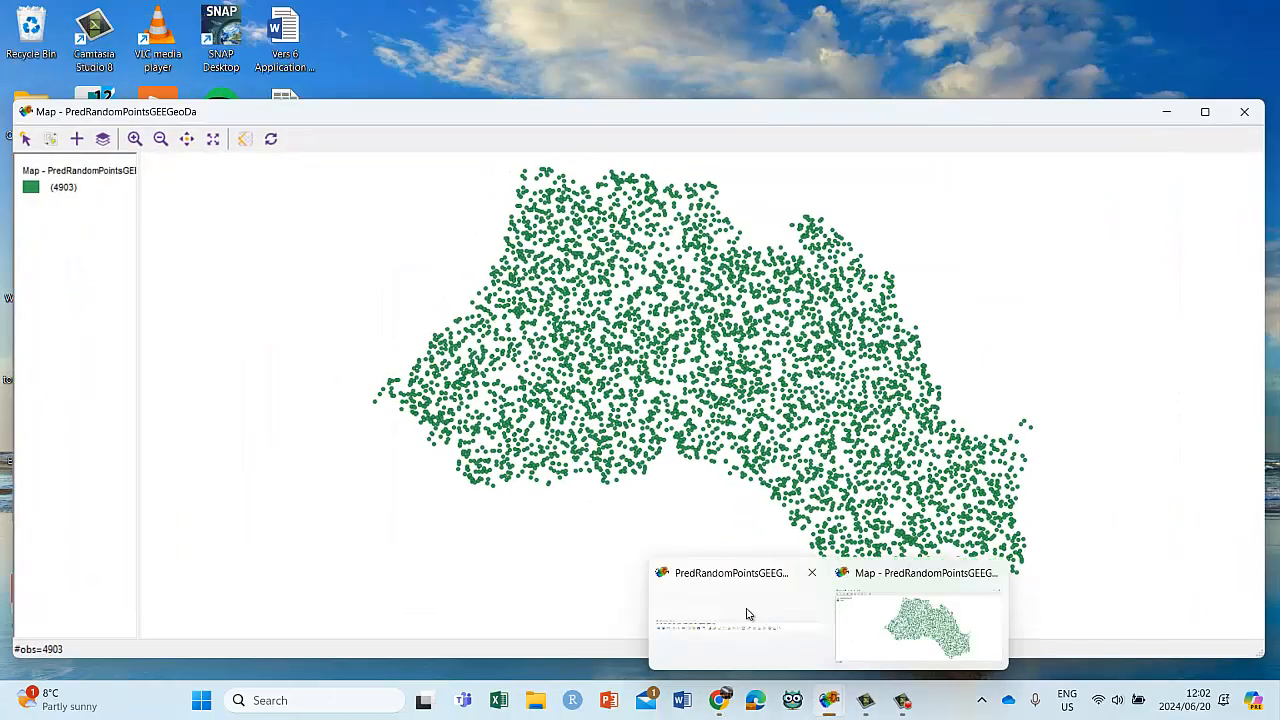
left_click(747, 613)
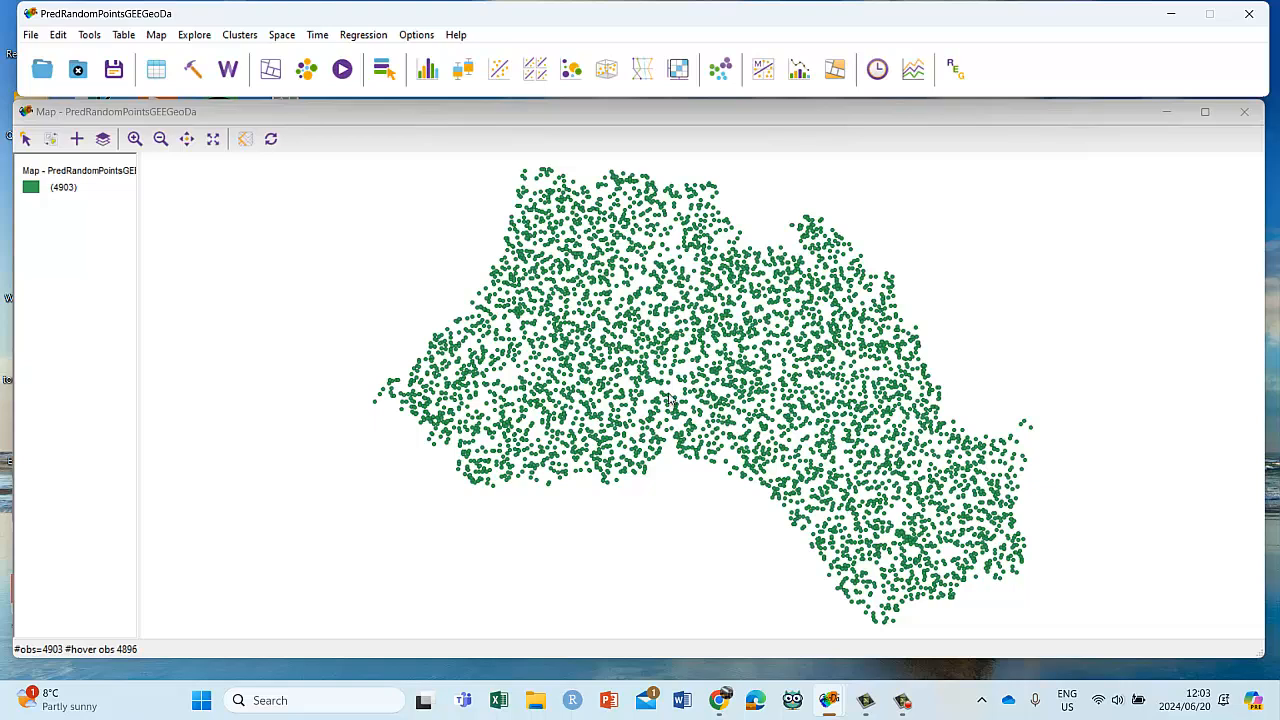
left_click(282, 36)
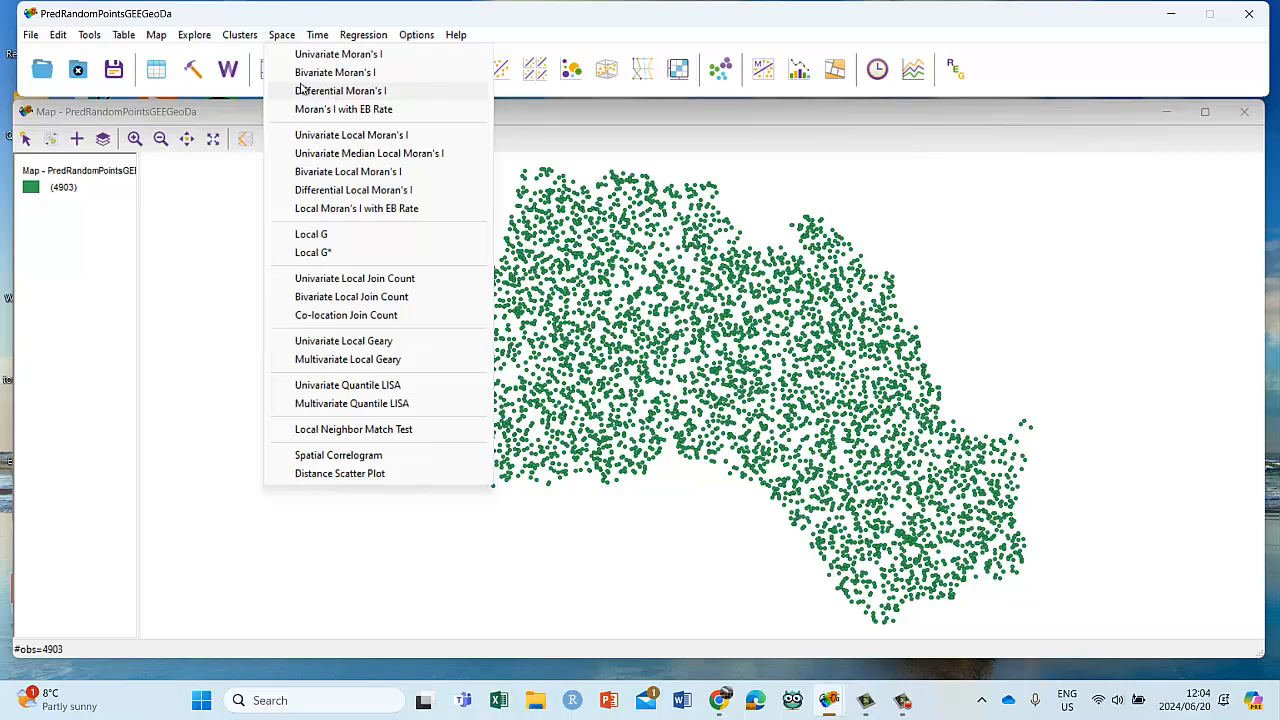
mouse_move(369, 39)
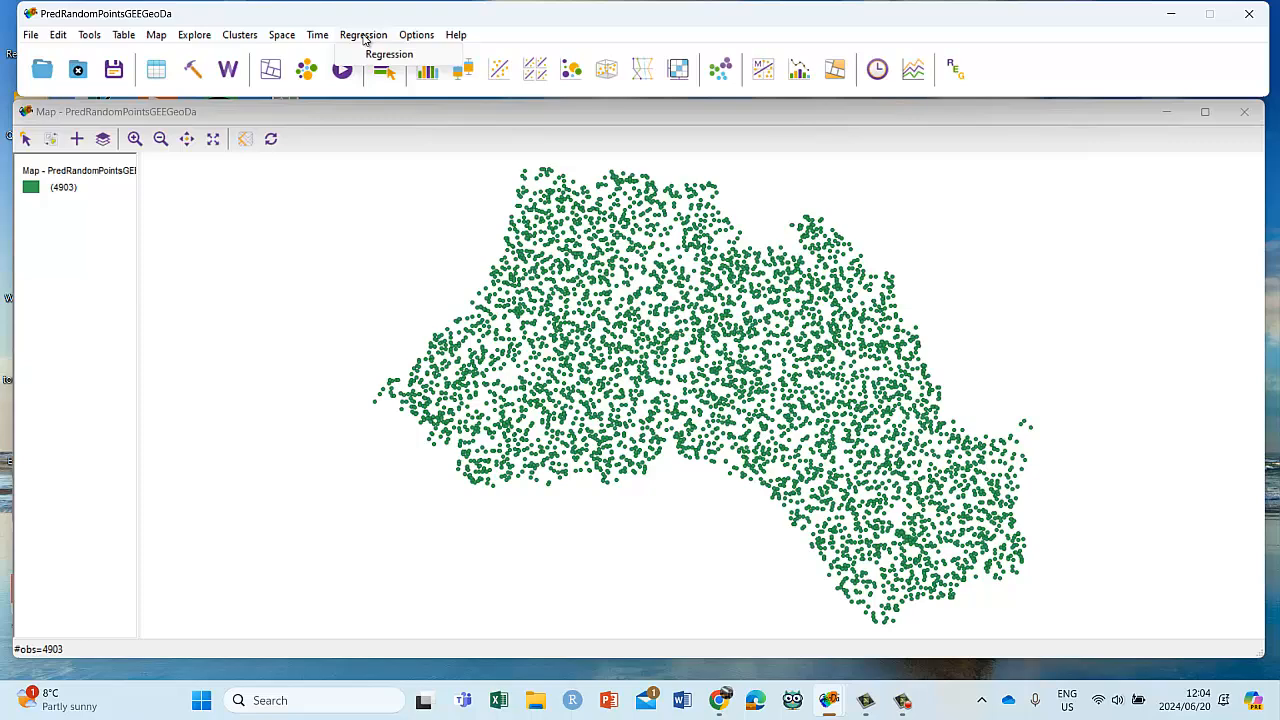
mouse_move(283, 38)
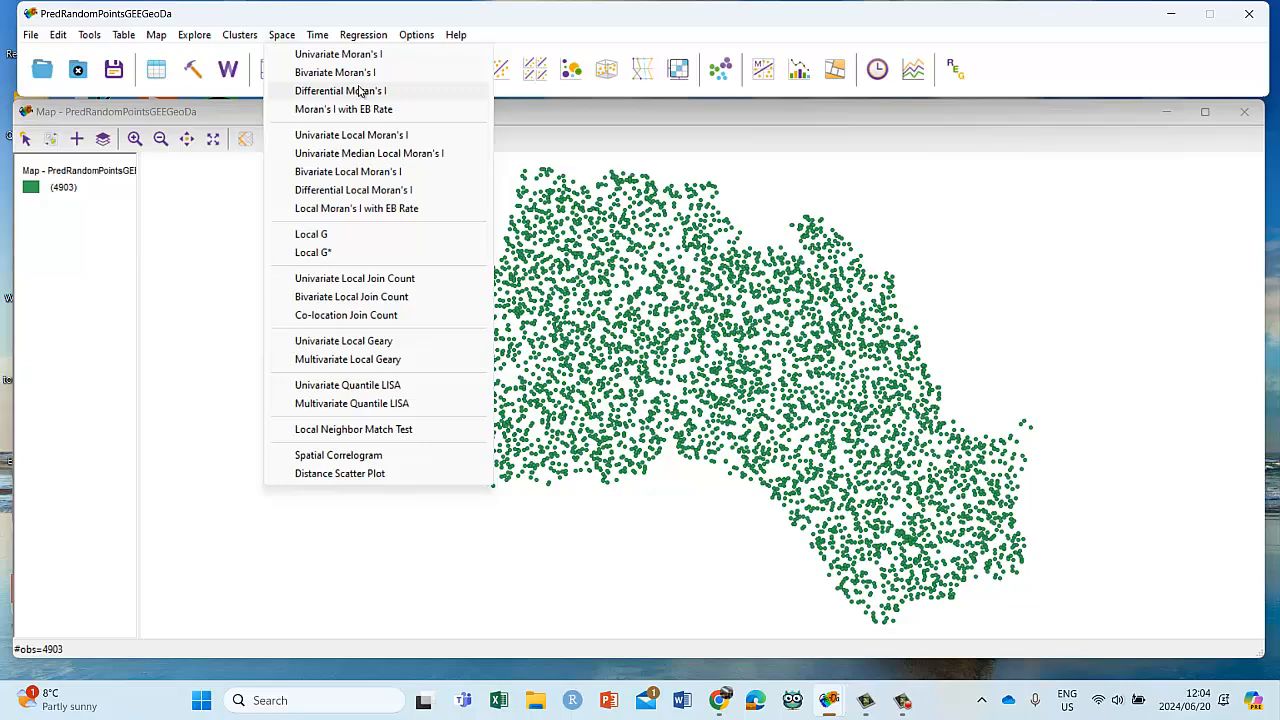
mouse_move(194, 33)
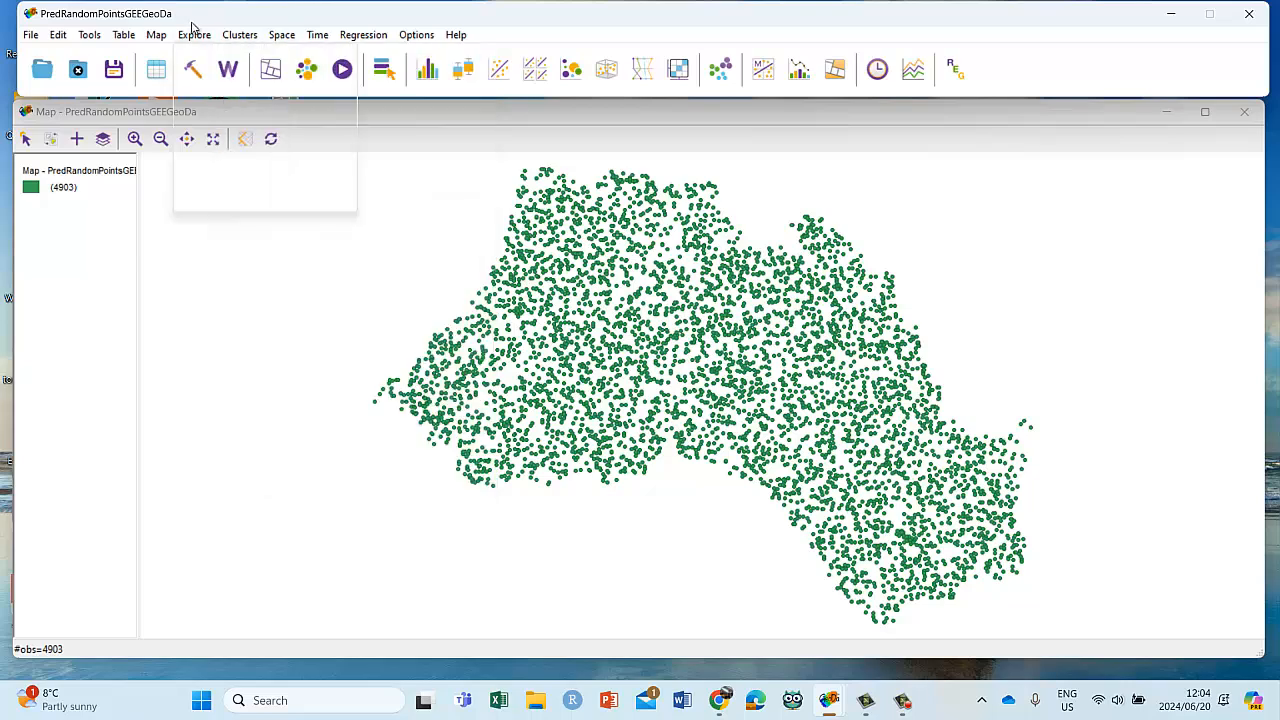
left_click(237, 13)
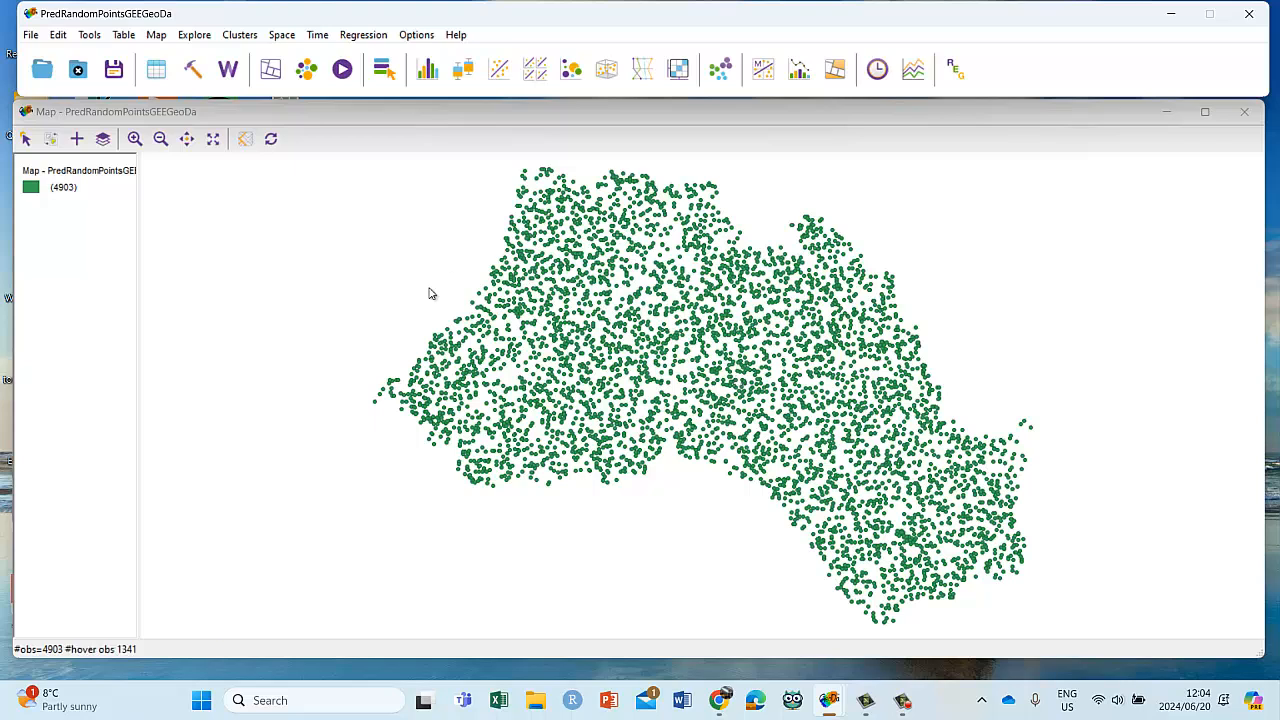
Step: Open the Weights Manager and load the WQueen1.gal weights file from the NDVI Regressions EE folder
left_click(229, 69)
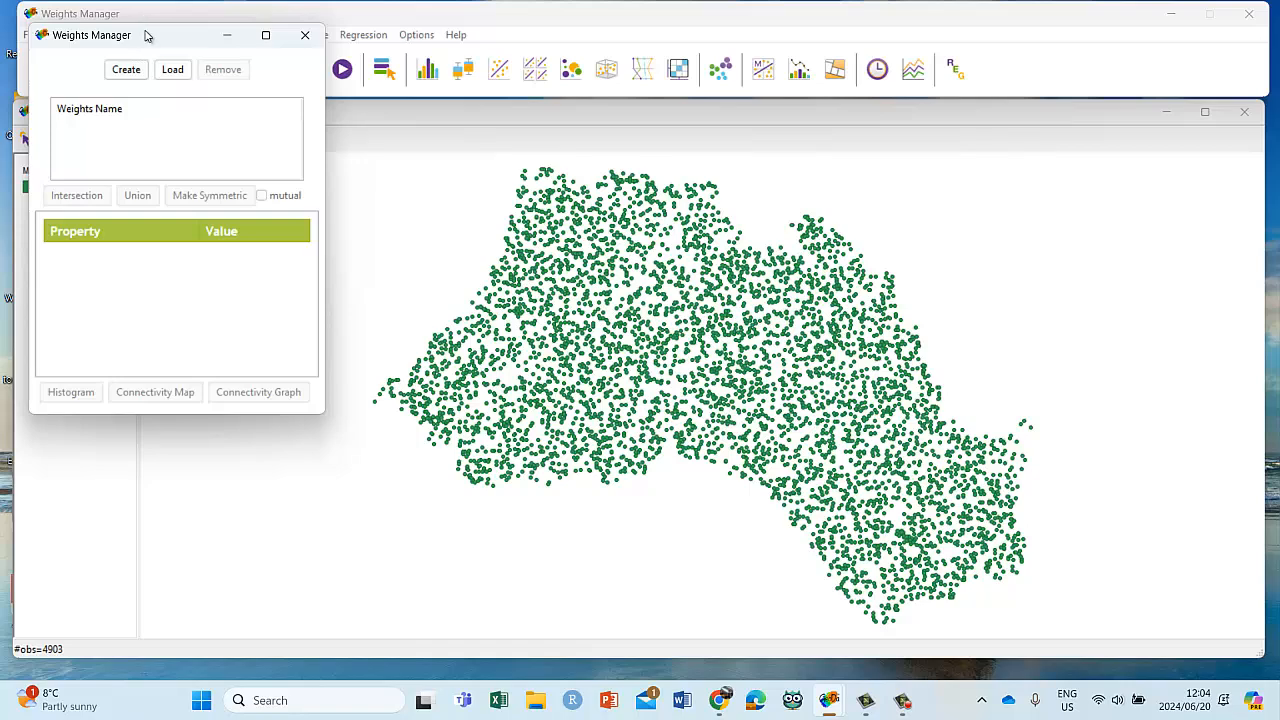
left_click_drag(143, 31, 311, 54)
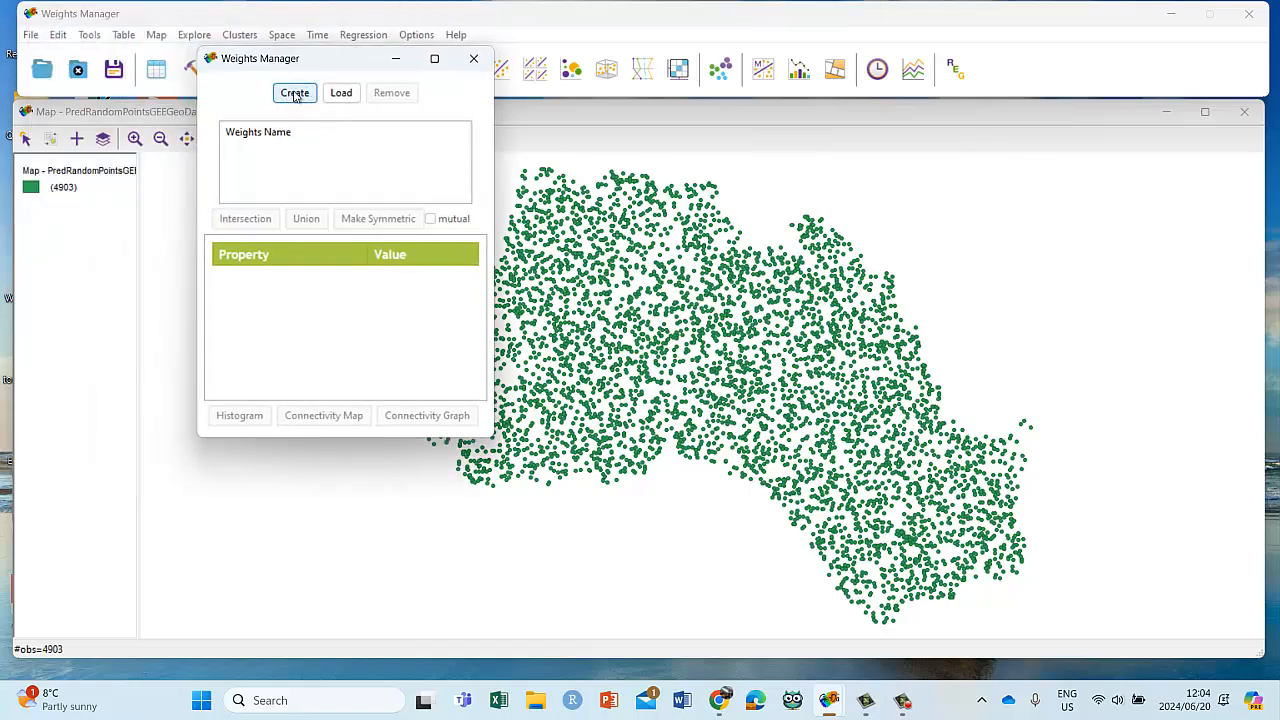
left_click(341, 96)
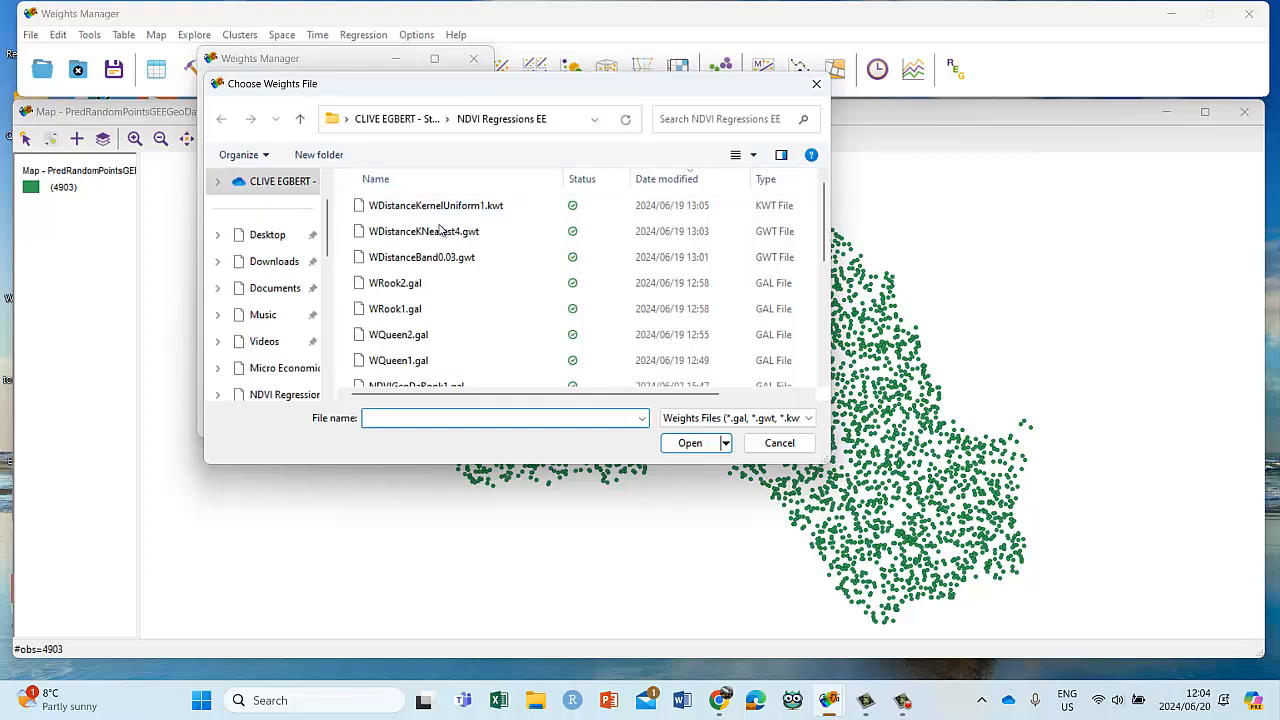
scroll(436, 265, "down", 1)
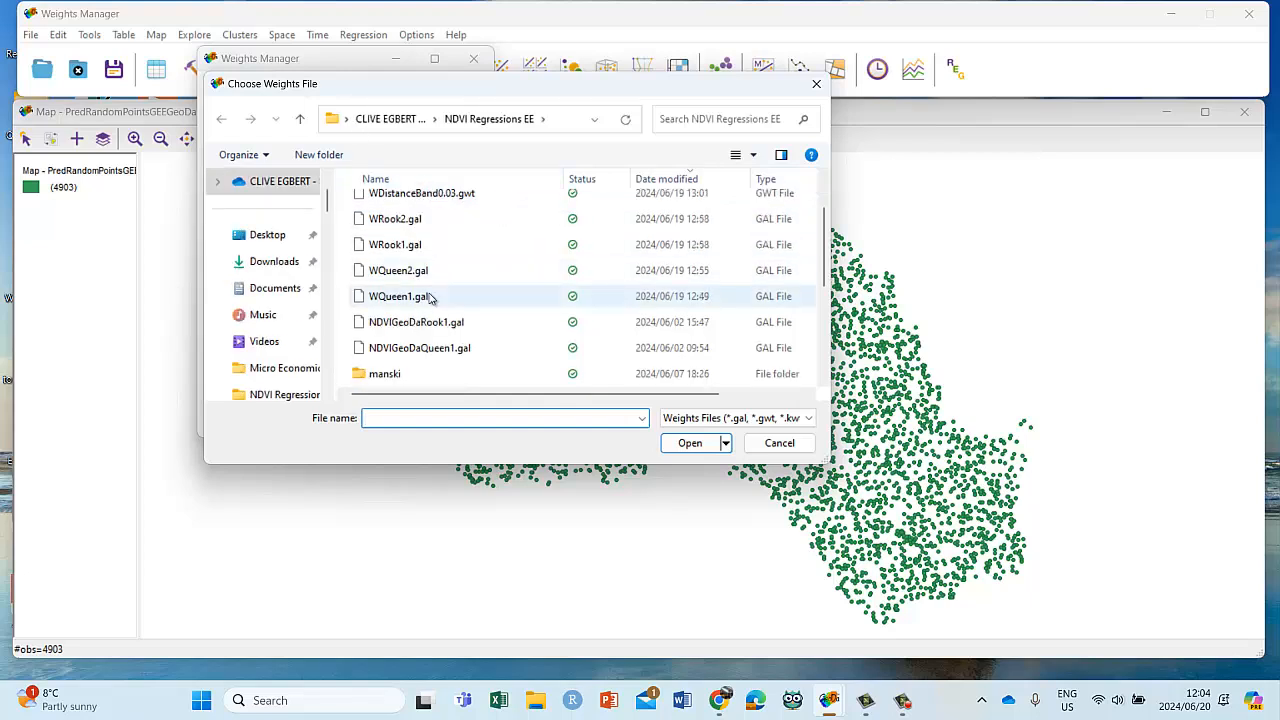
left_click(421, 305)
left_click(418, 270)
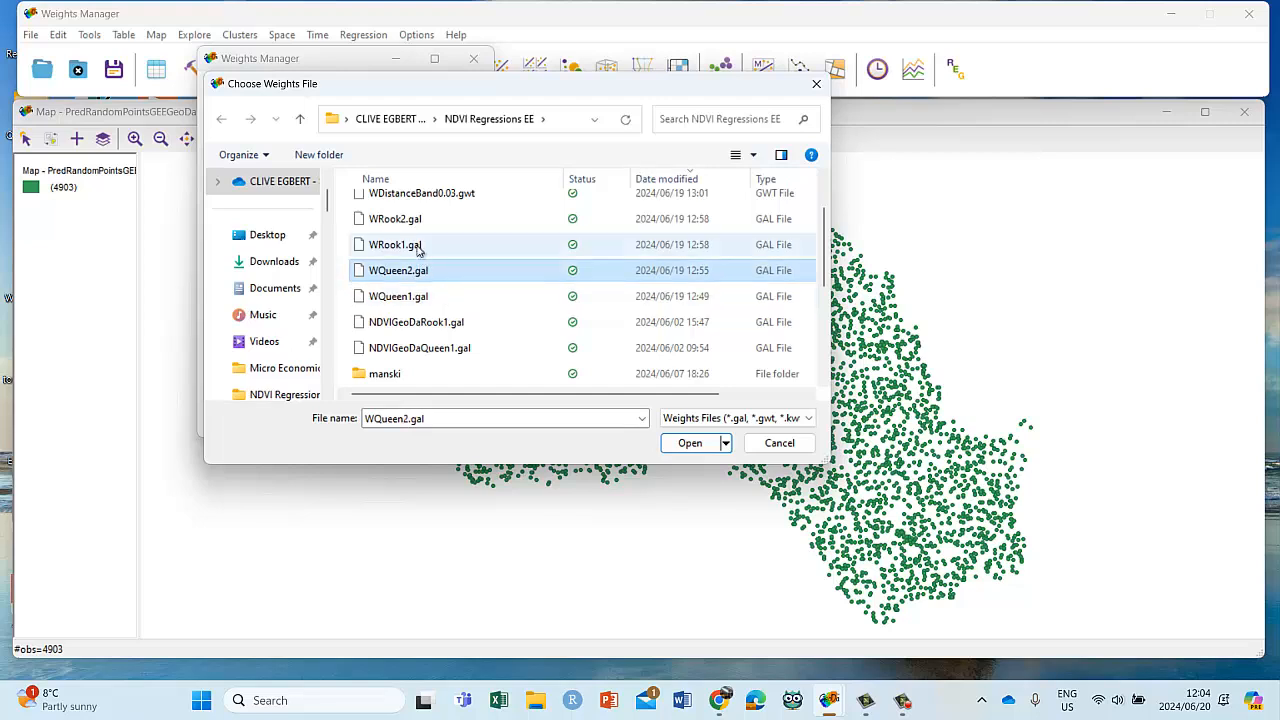
left_click(403, 304)
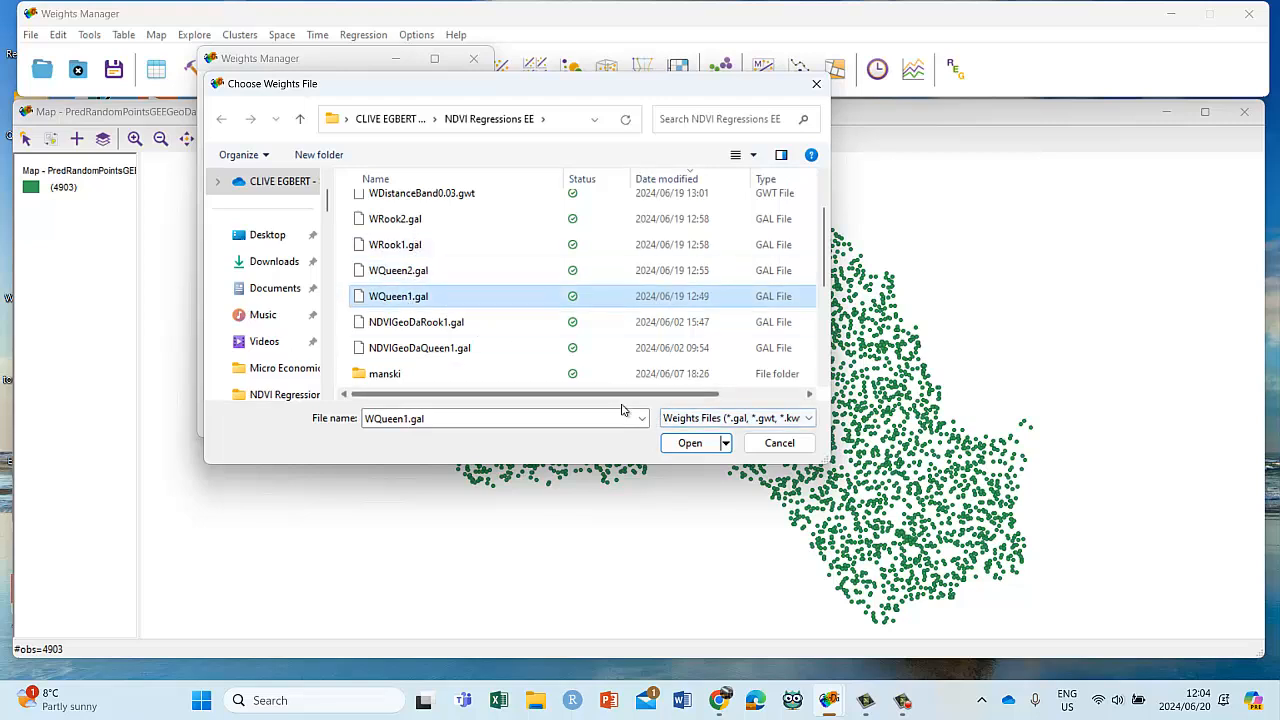
left_click(405, 268)
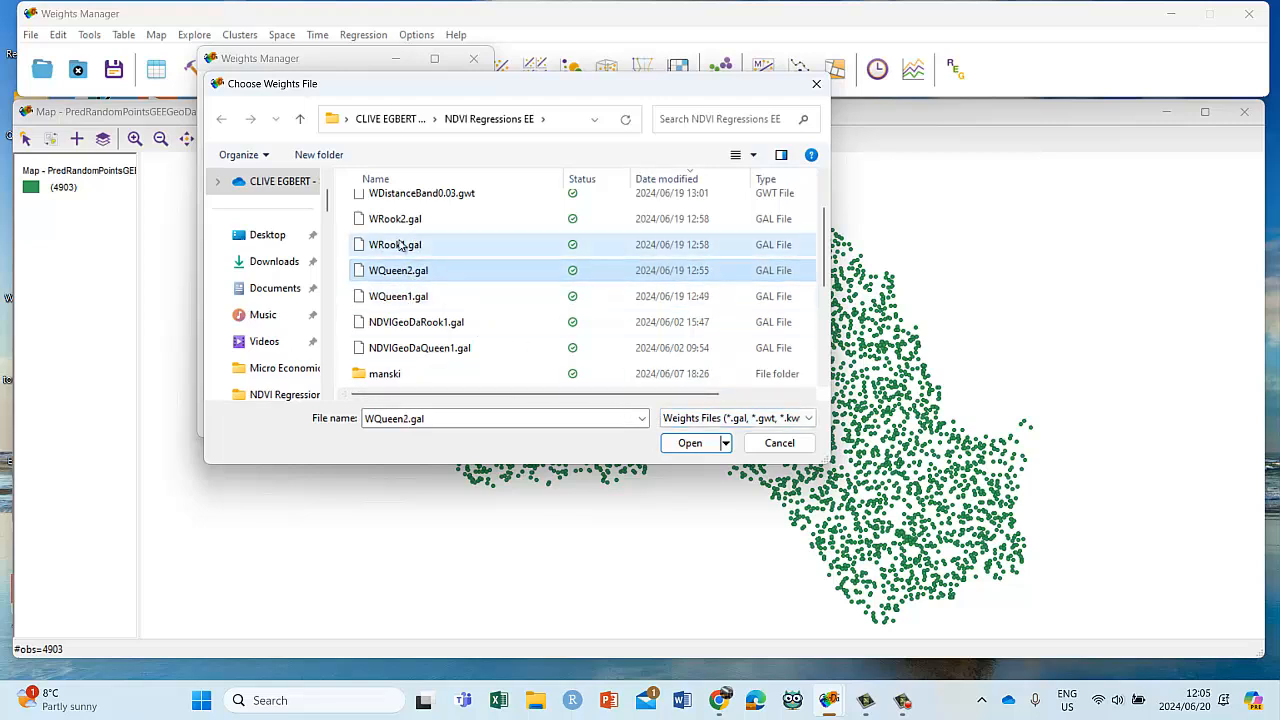
left_click(402, 248)
left_click(403, 304)
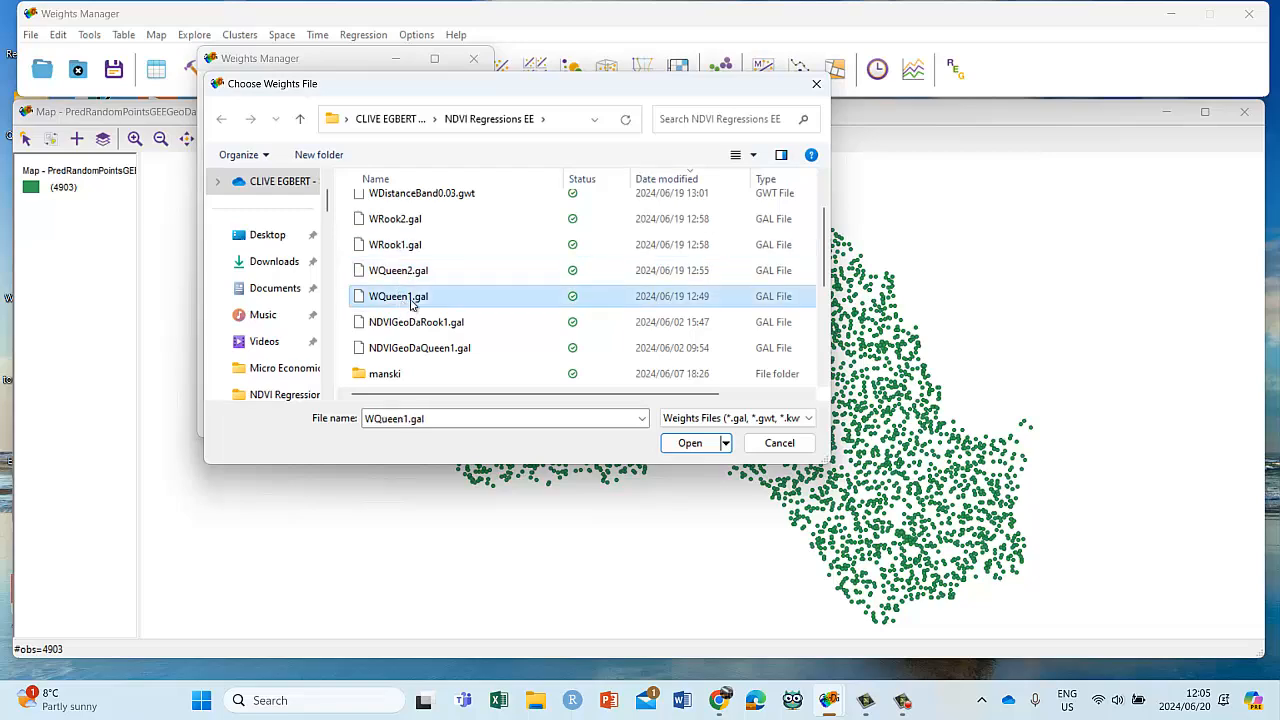
left_click(690, 450)
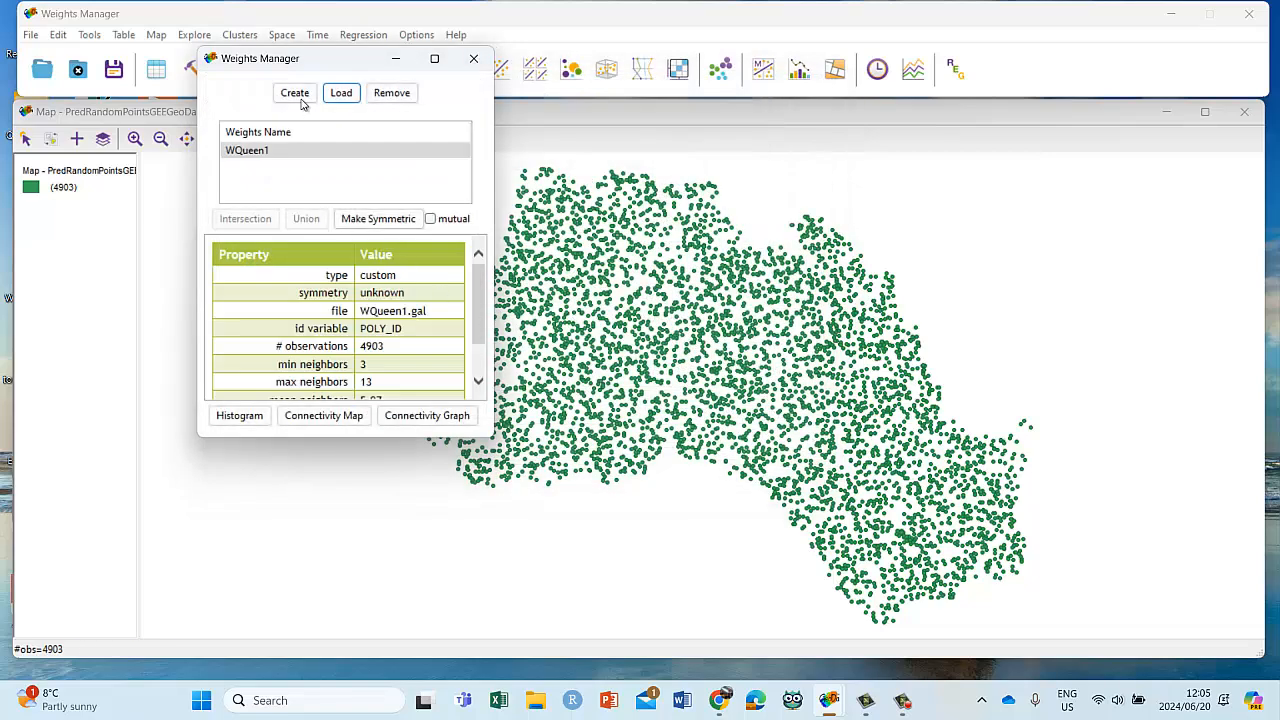
Step: Load the WQueen2.gal weights file and close the weights file creation dialog without creating anything
left_click(341, 93)
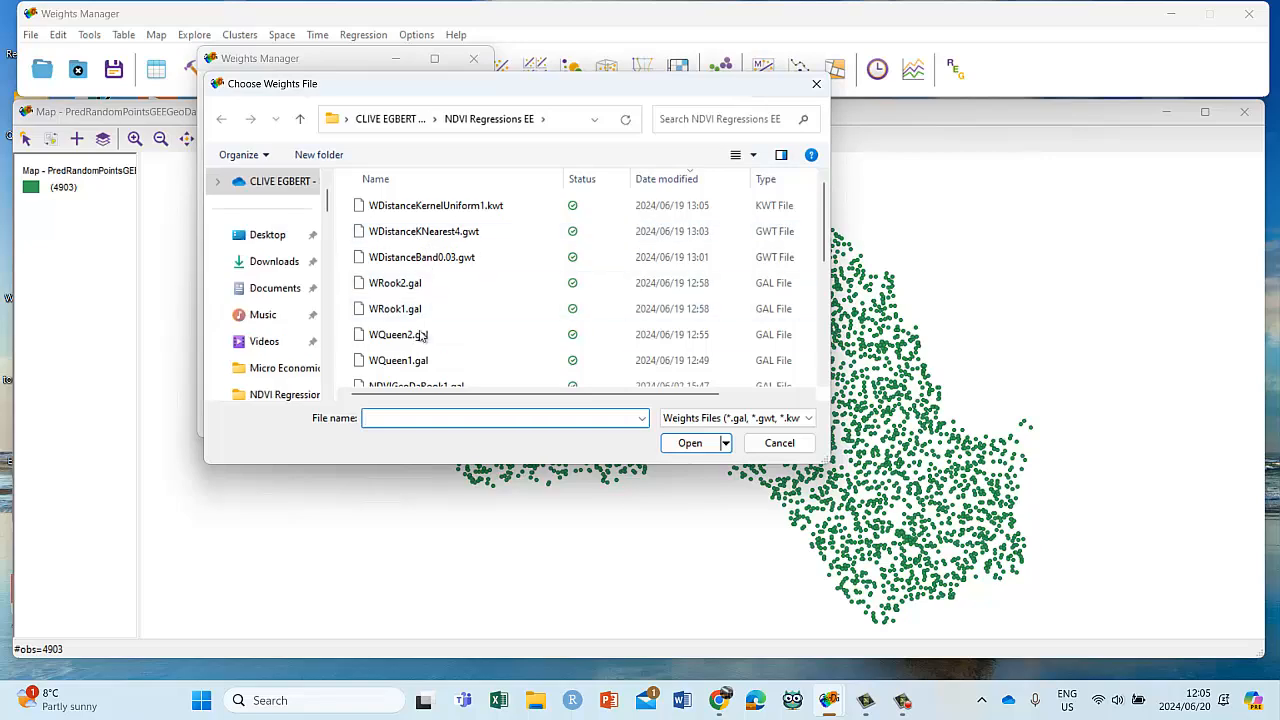
left_click(420, 336)
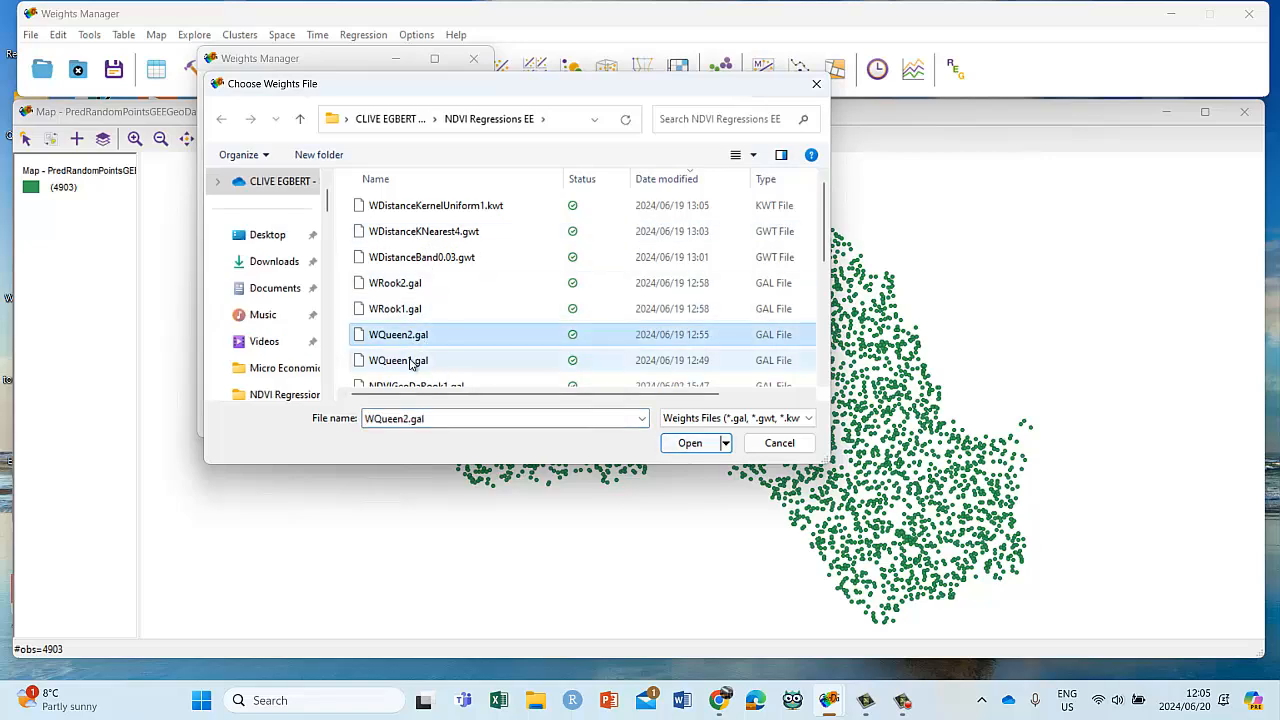
left_click(688, 443)
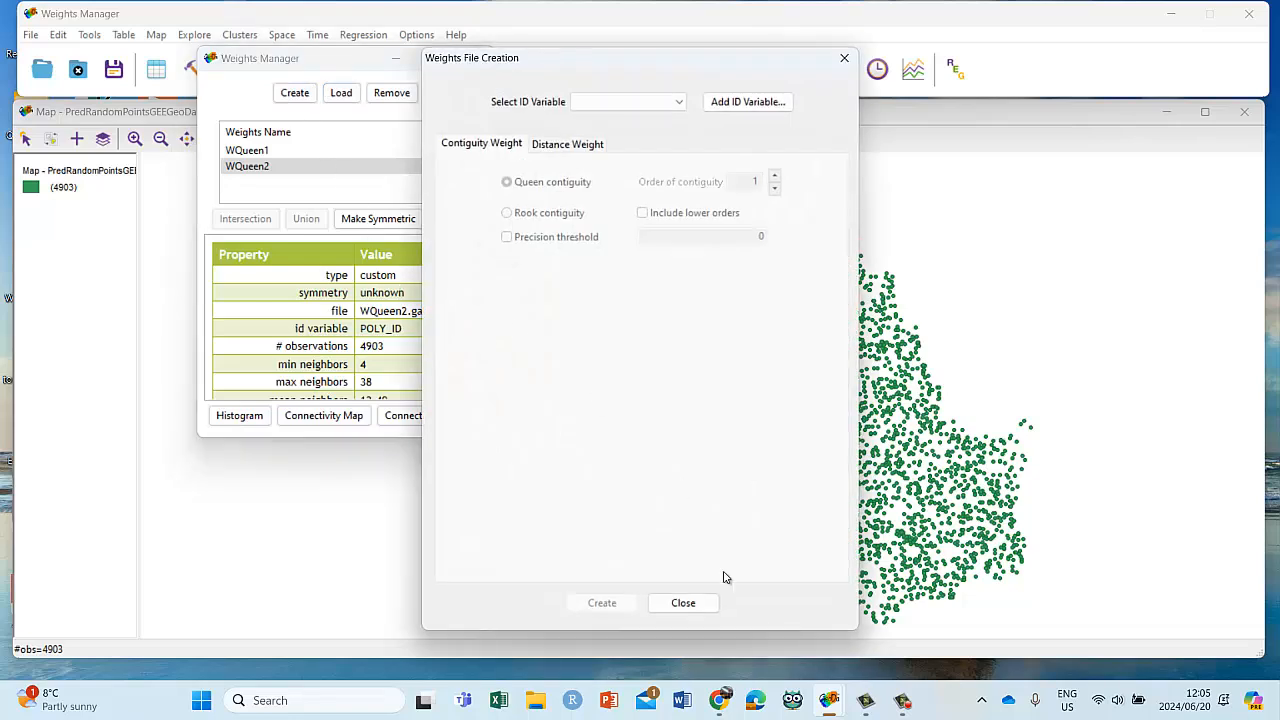
left_click(684, 602)
Step: Load the rook contiguity weights files WRook1.gal and WRook2.gal into the Weights Manager
left_click(344, 93)
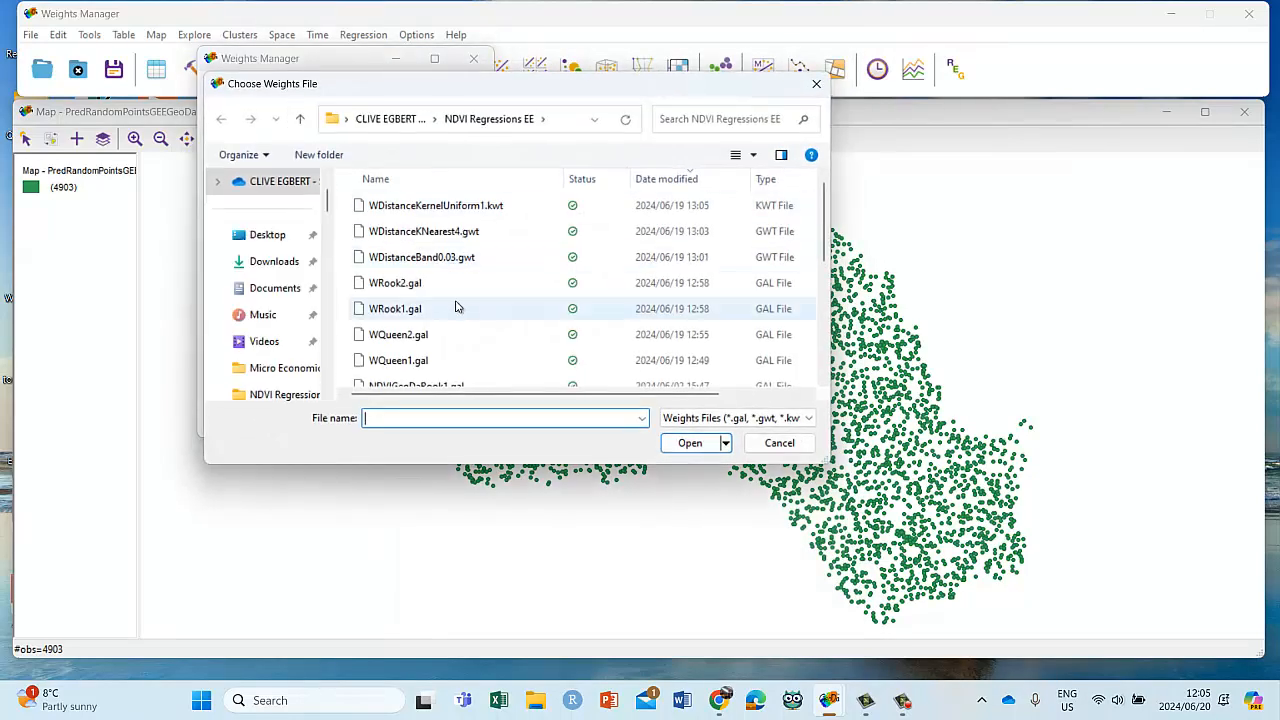
left_click(410, 316)
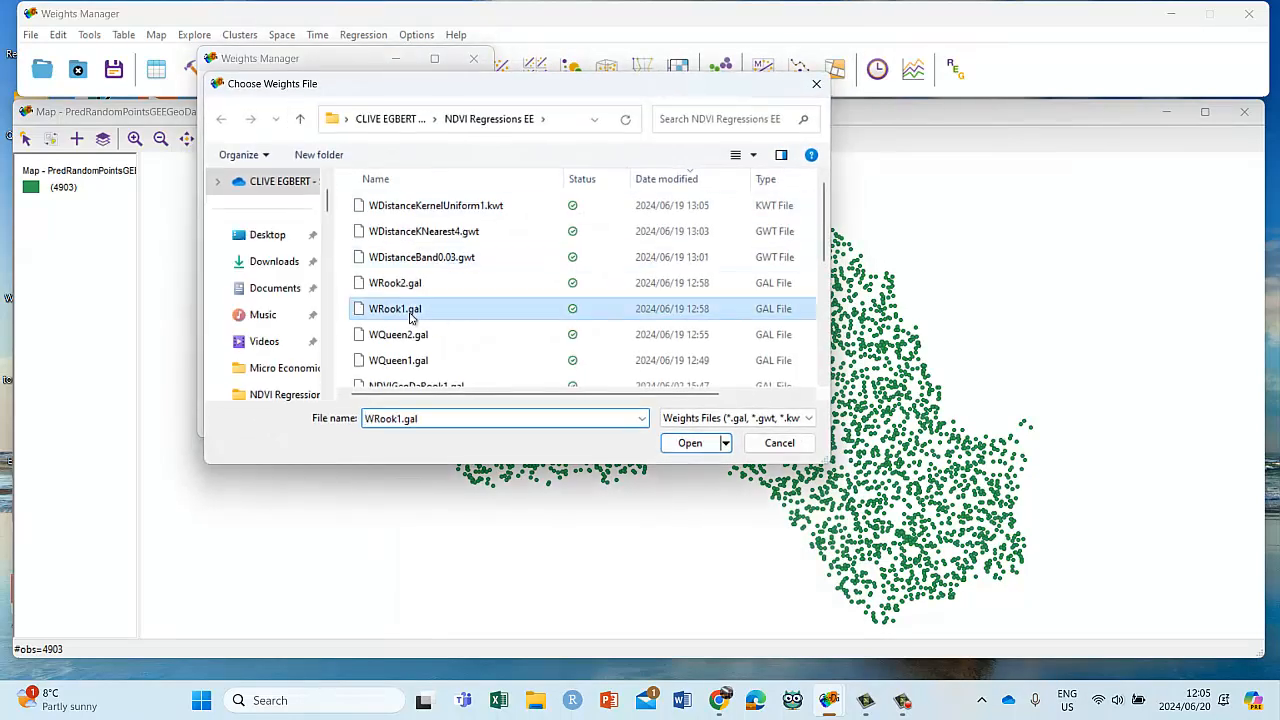
left_click(689, 443)
left_click(338, 93)
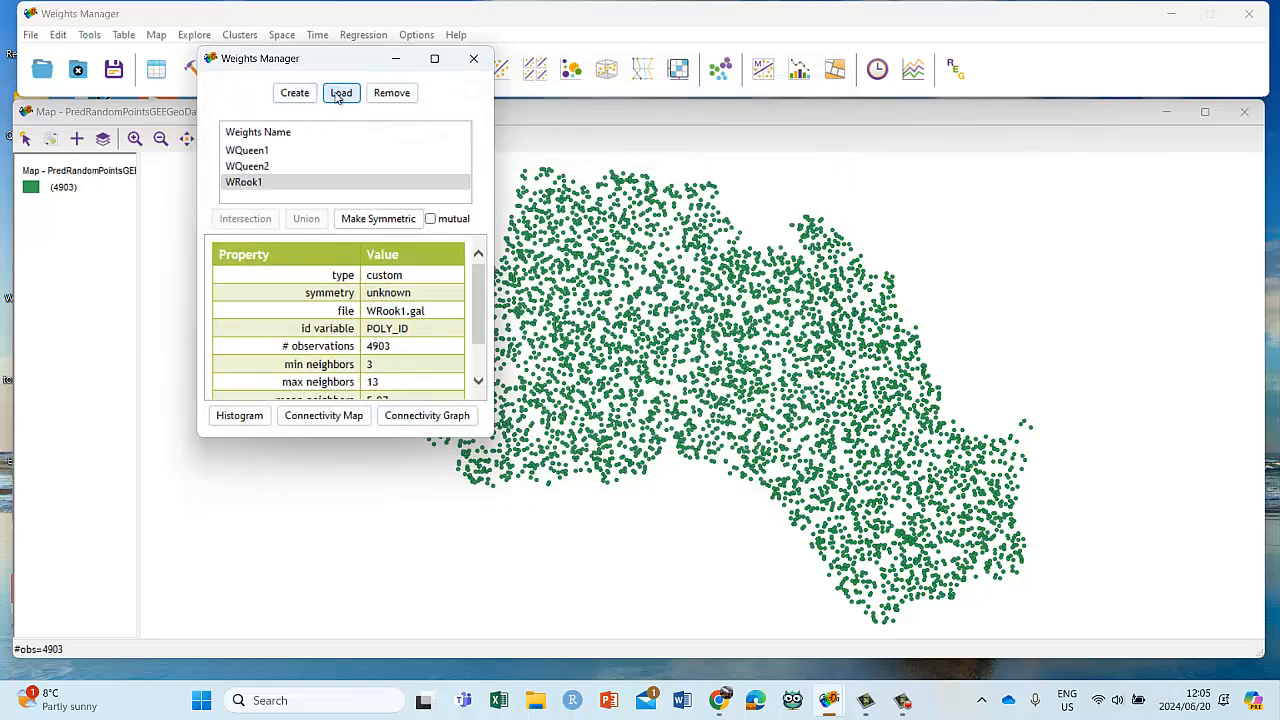
left_click(400, 284)
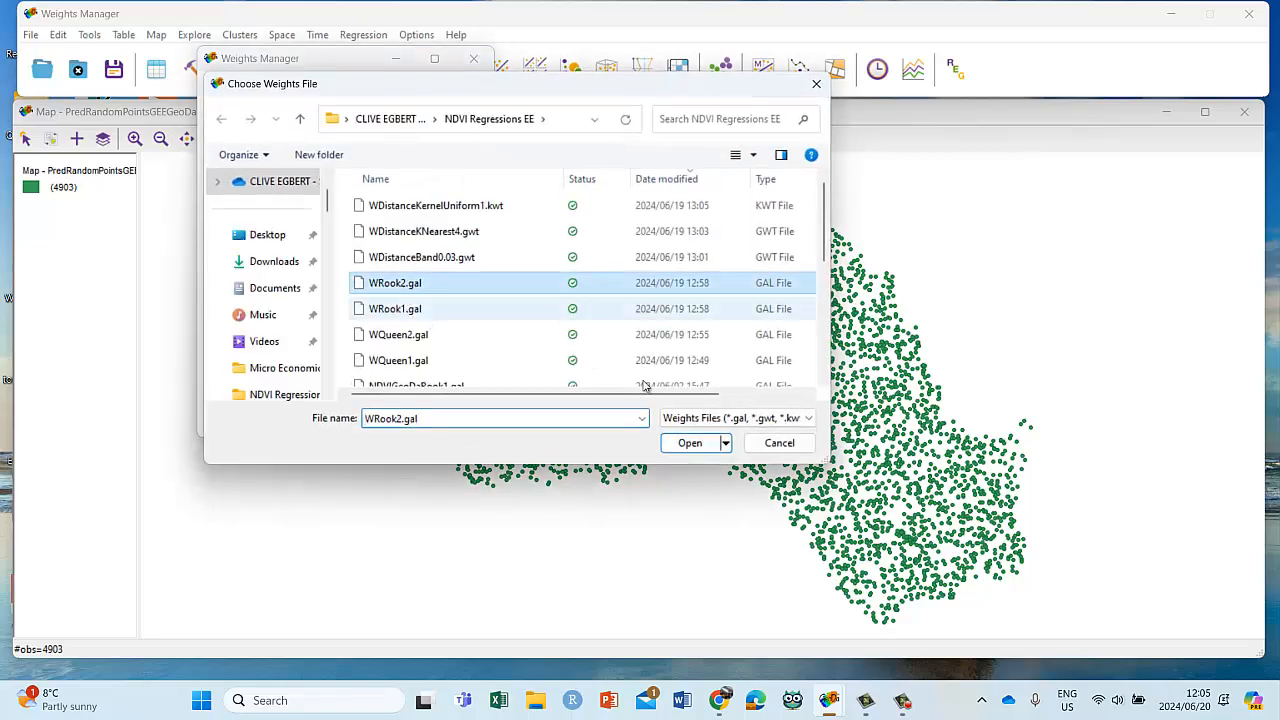
left_click(690, 443)
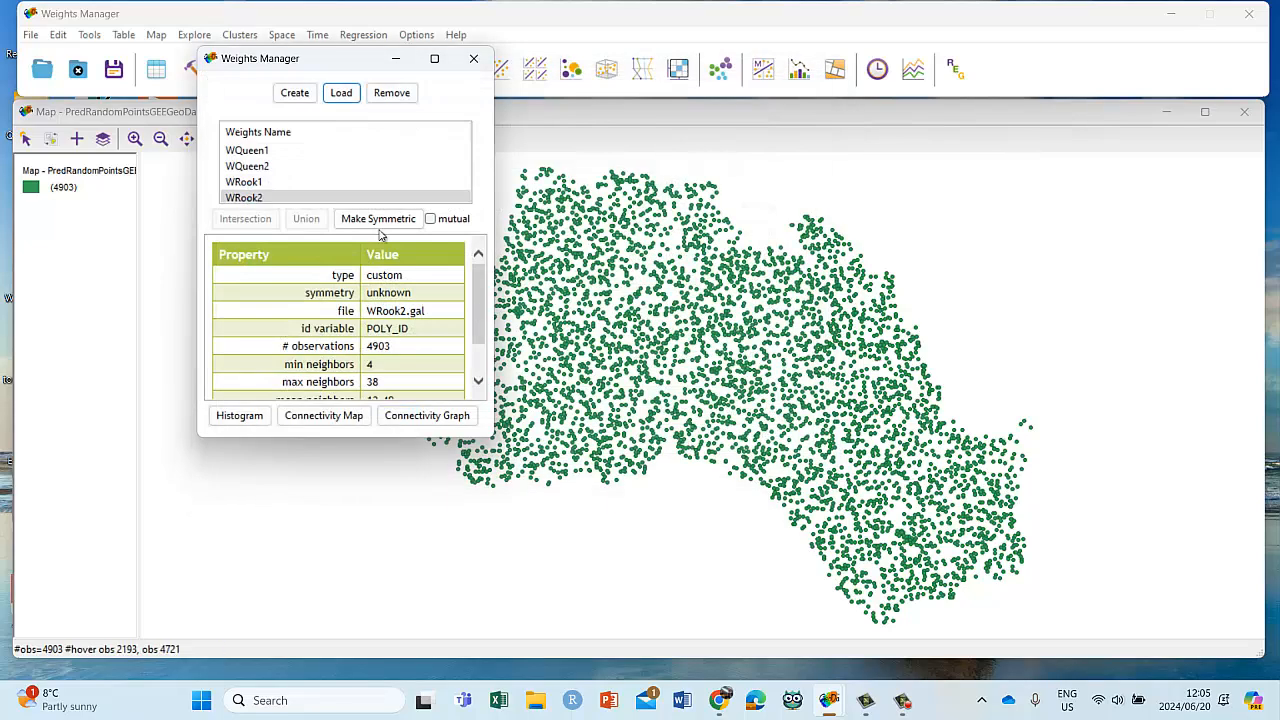
Step: Load the distance weights files WDistanceBand0.03.gwt and WDistanceKNearest4.gwt into the Weights Manager
left_click(343, 96)
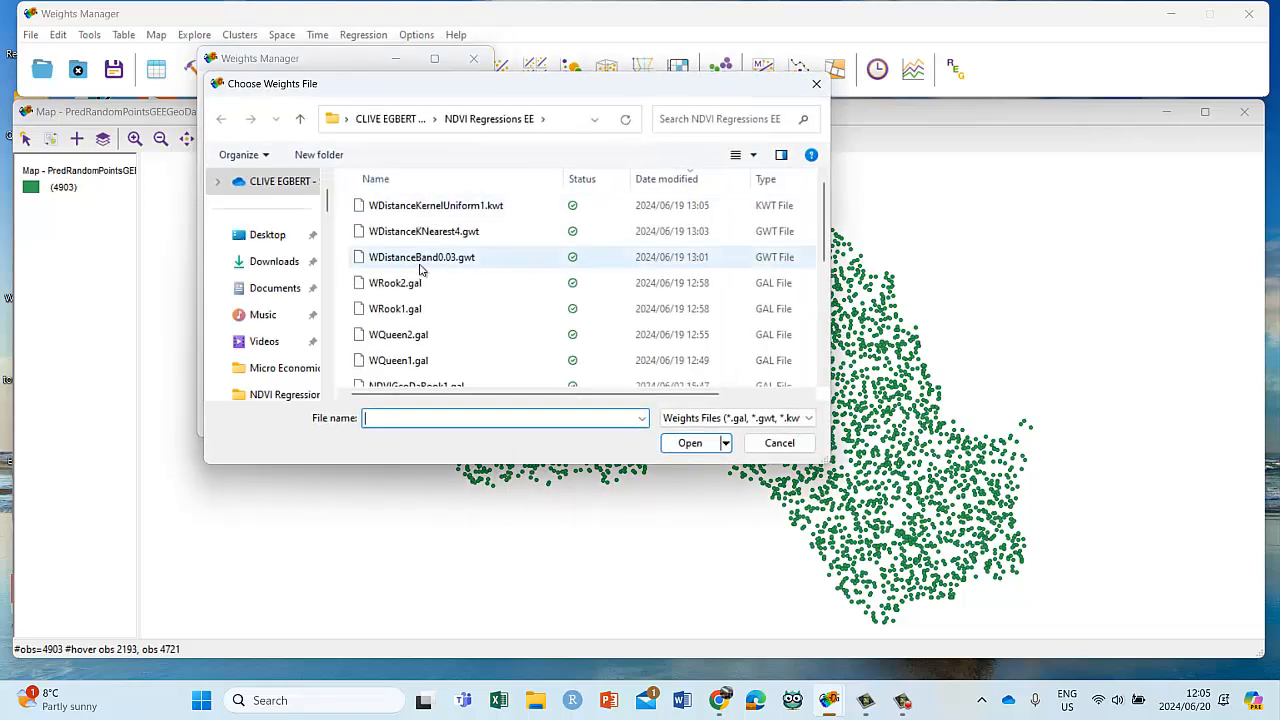
left_click(421, 260)
left_click(690, 443)
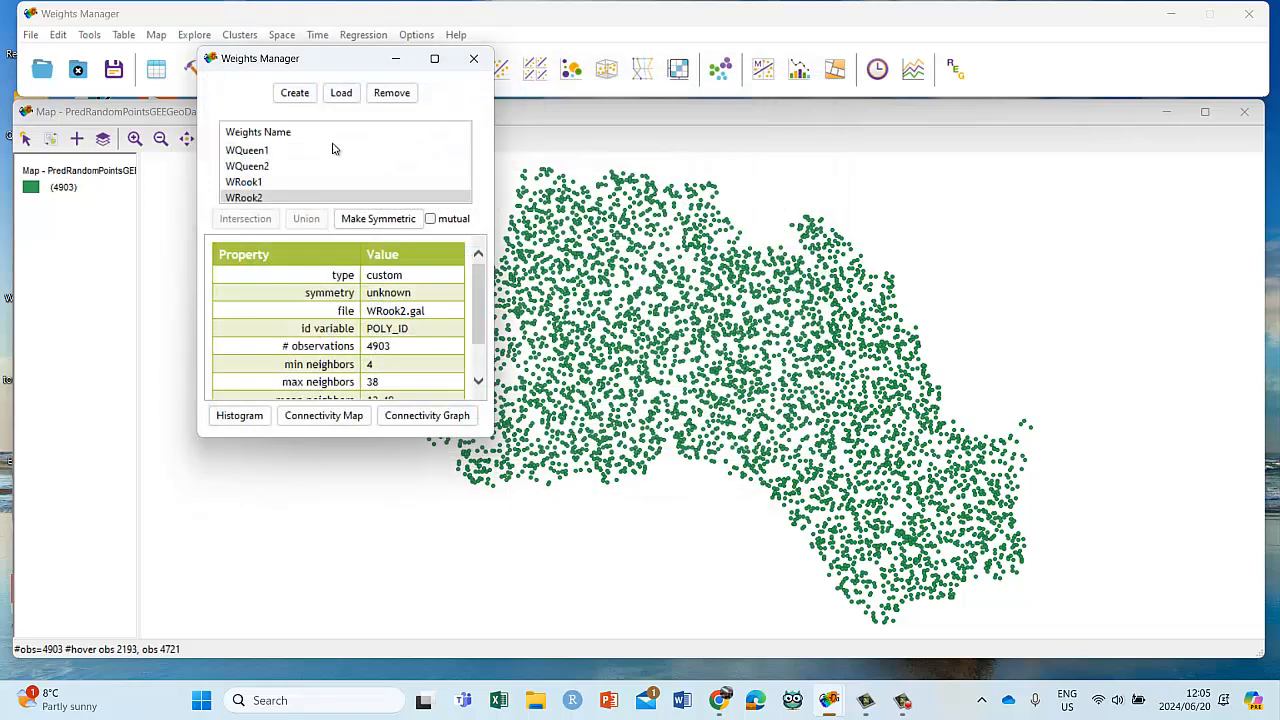
left_click(341, 93)
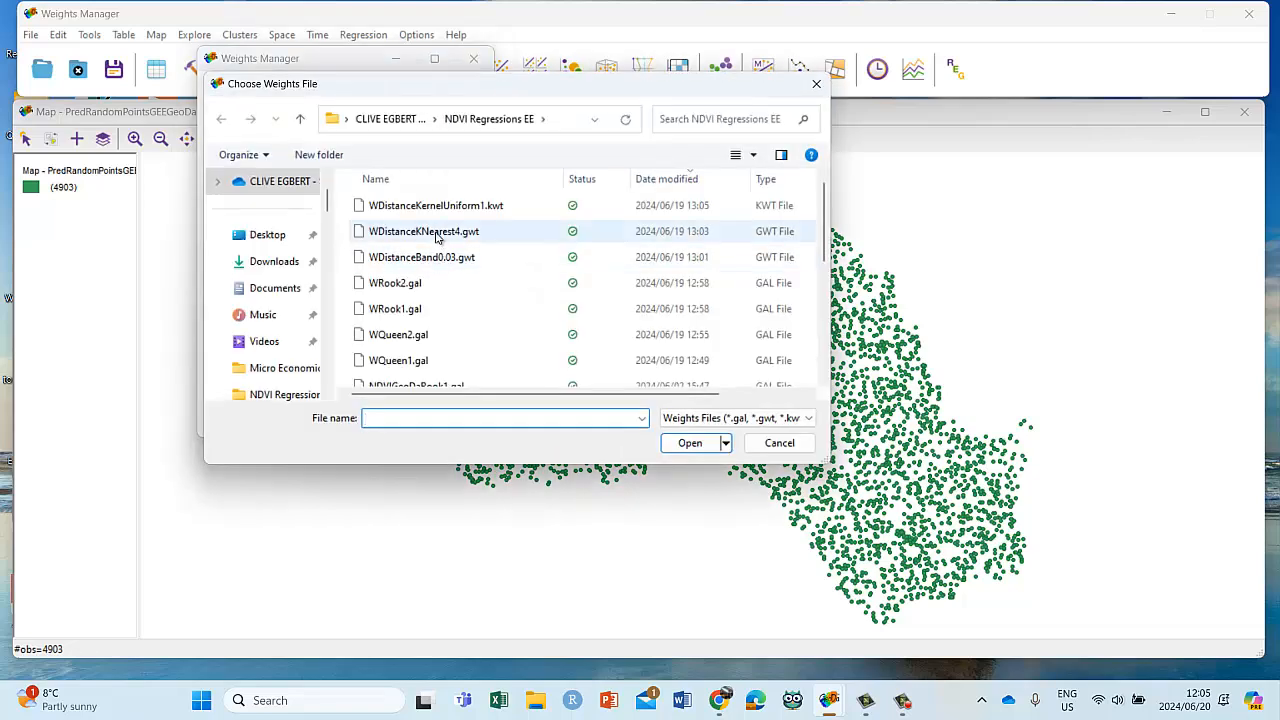
left_click(436, 233)
left_click(693, 445)
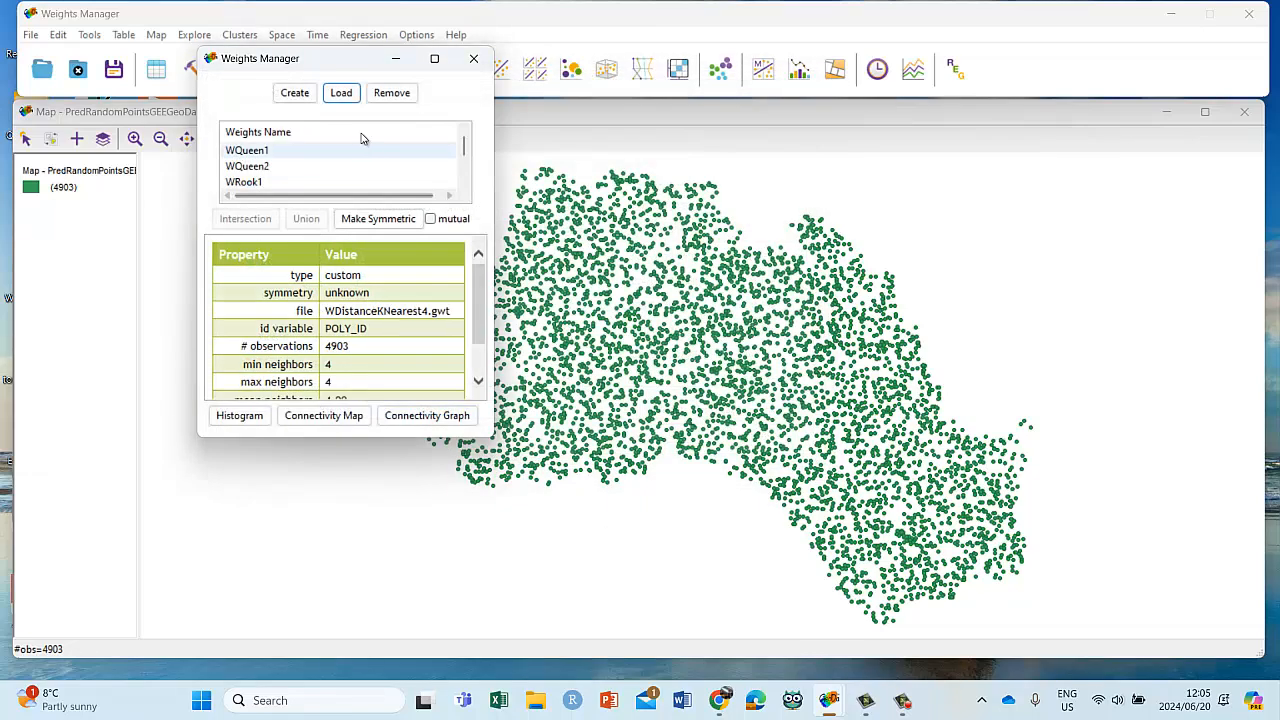
Step: Load the kernel weights file WDistanceKernelUniform1.kwt into the Weights Manager
left_click(341, 93)
left_click(463, 206)
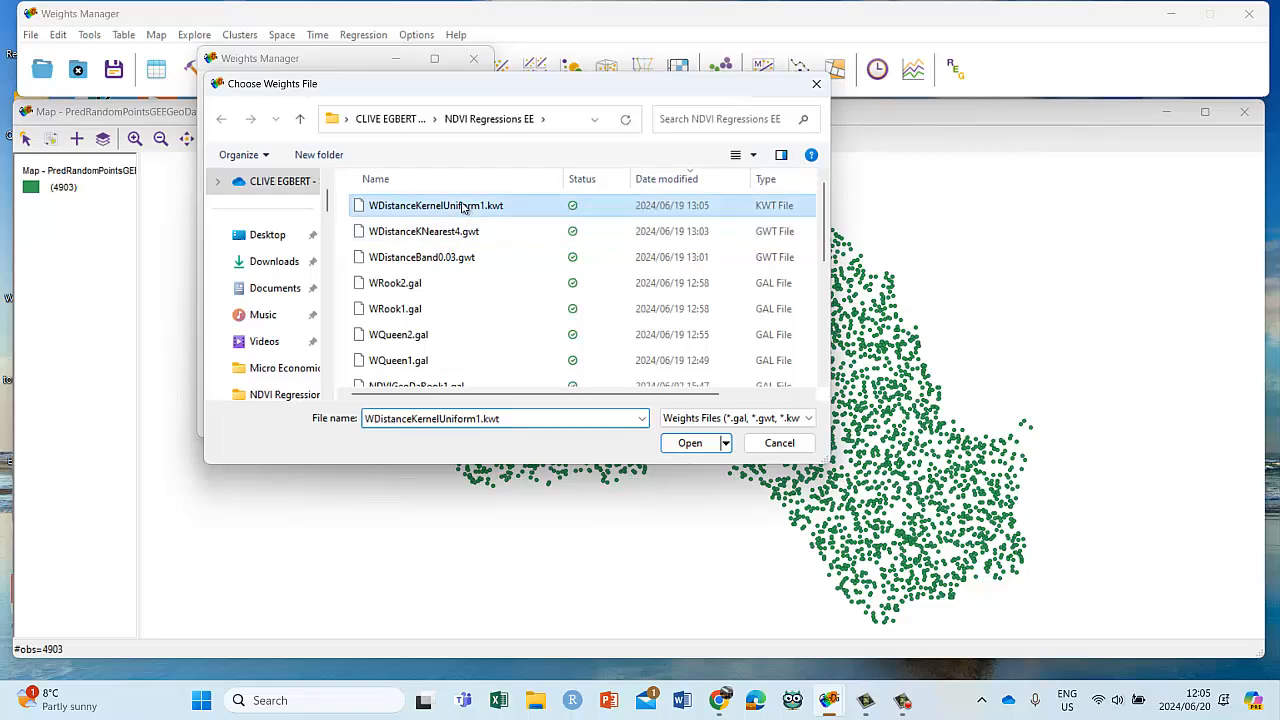
left_click(690, 443)
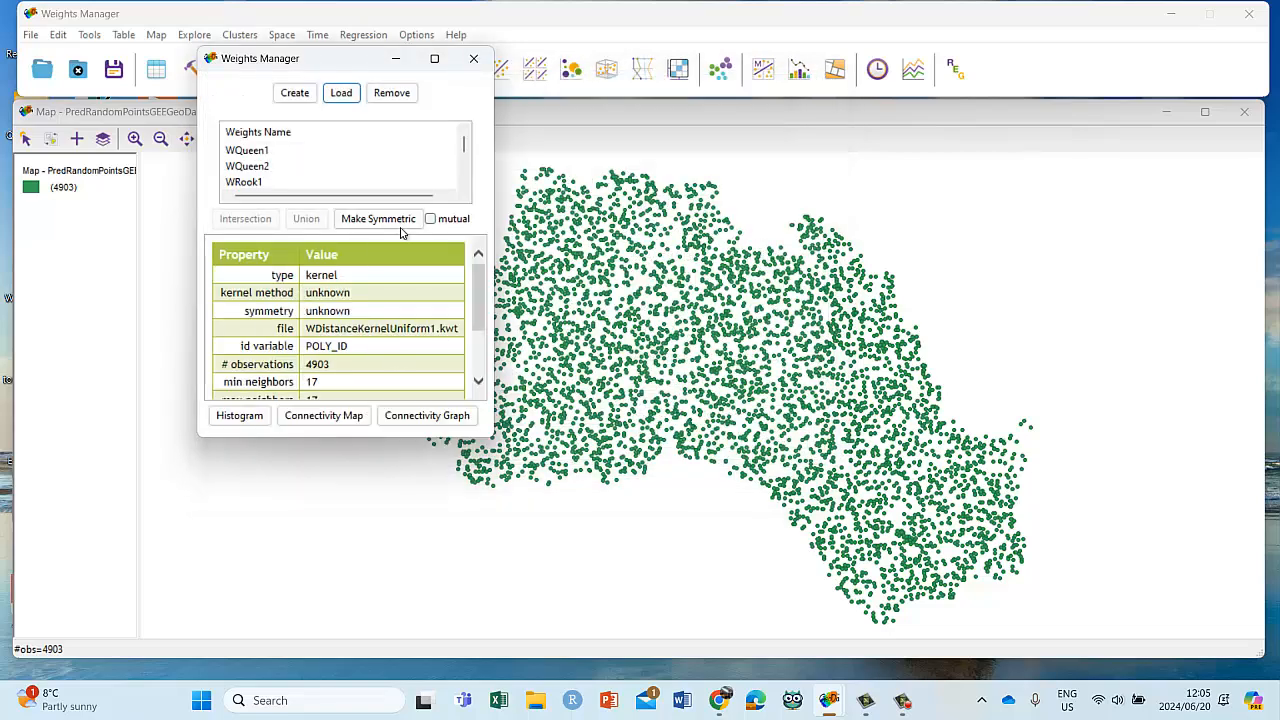
Step: Select the WQueen1 weights in the Weights Manager and close the manager
mouse_move(464, 145)
left_mouse_down()
mouse_move(465, 187)
mouse_move(466, 140)
left_mouse_up()
left_click(240, 149)
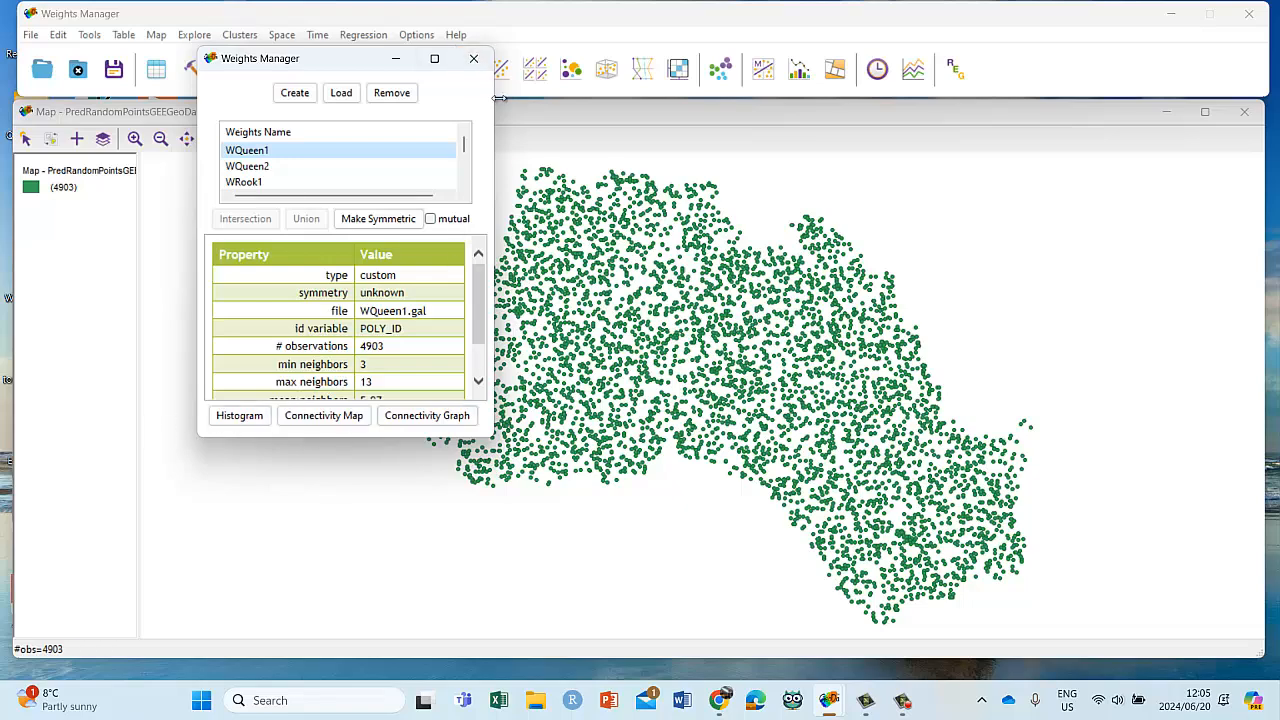
left_click(473, 58)
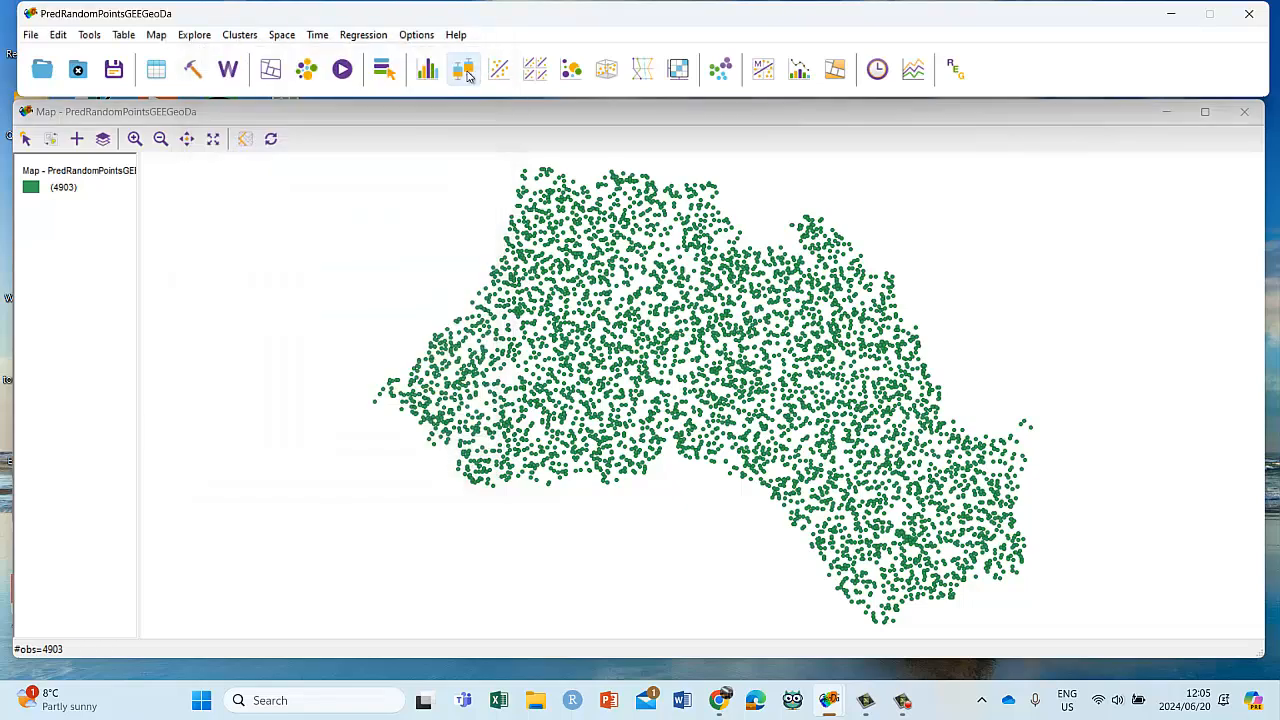
Step: Switch to Chrome and review the analysis tools on the GeoDa cheat sheet page, then return to GeoDa
left_click(283, 38)
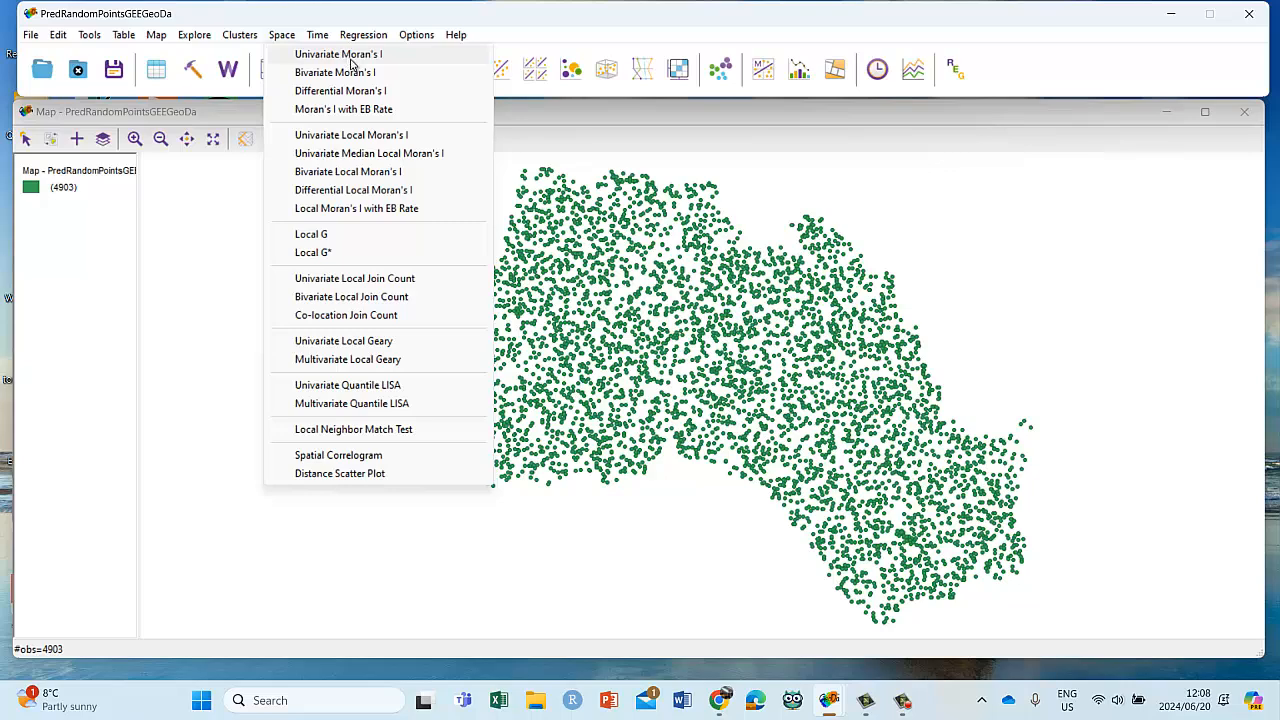
mouse_move(720, 702)
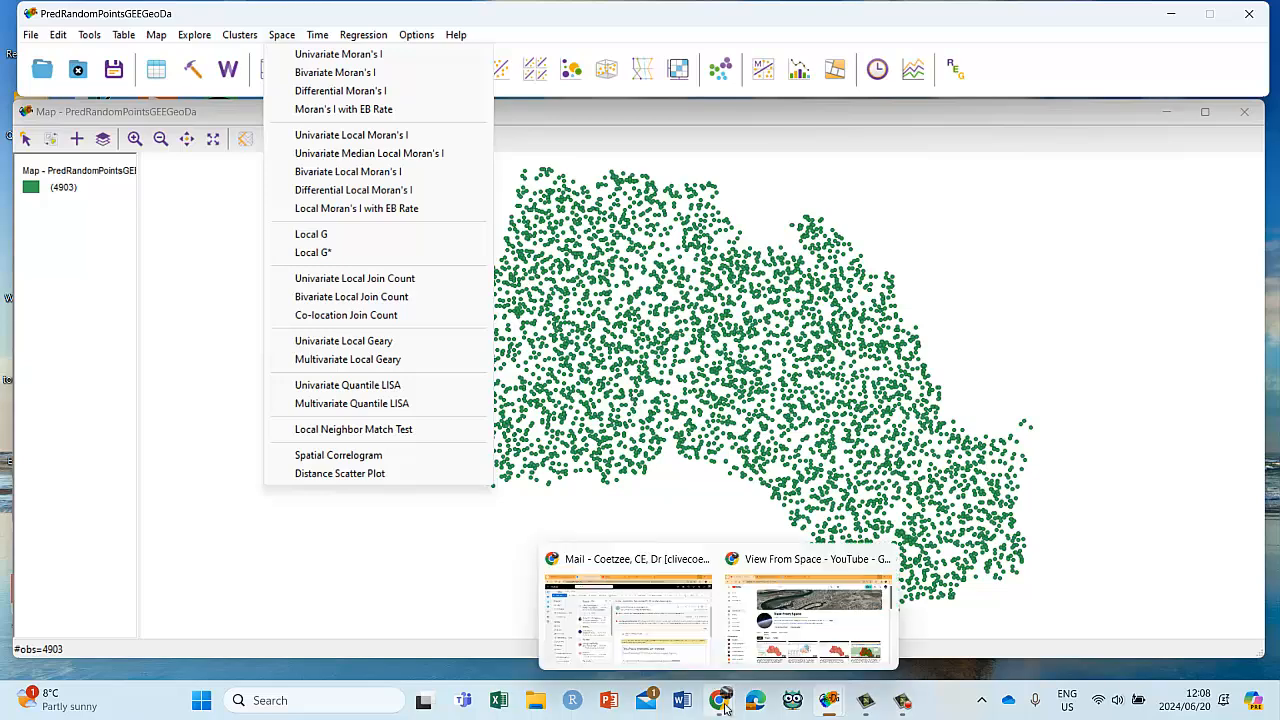
left_click(810, 610)
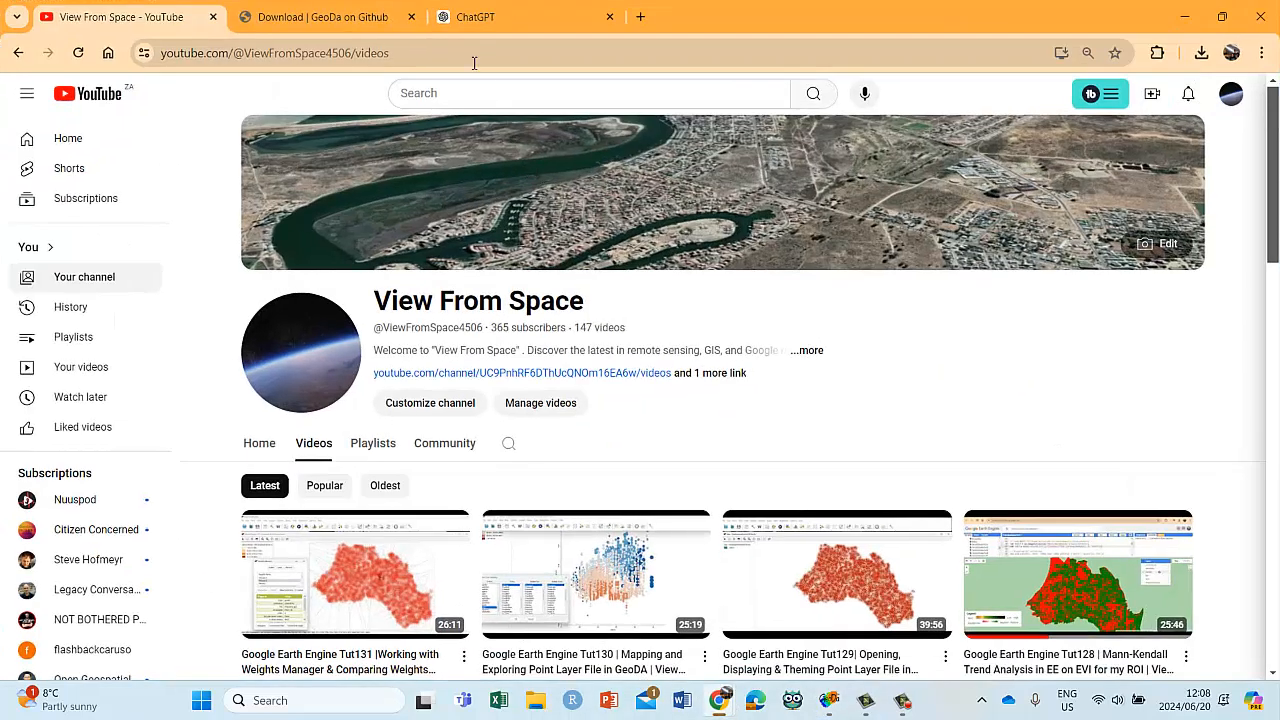
left_click(313, 12)
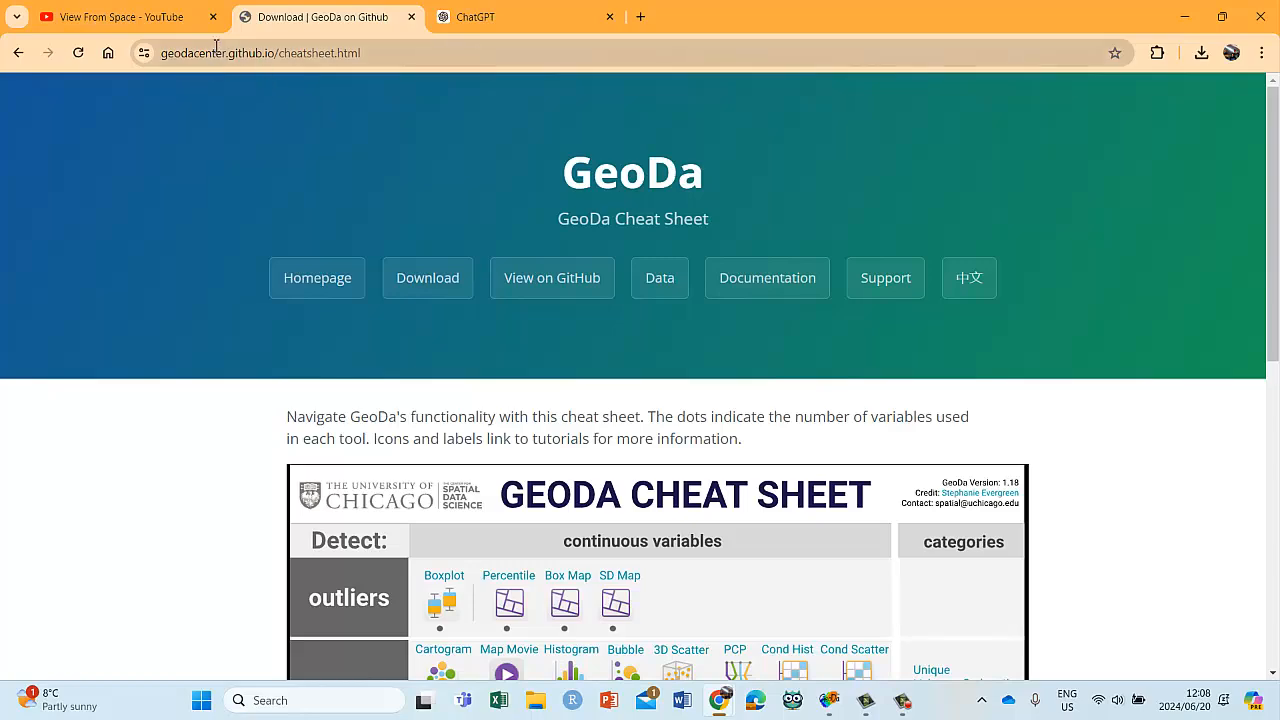
left_click(263, 60)
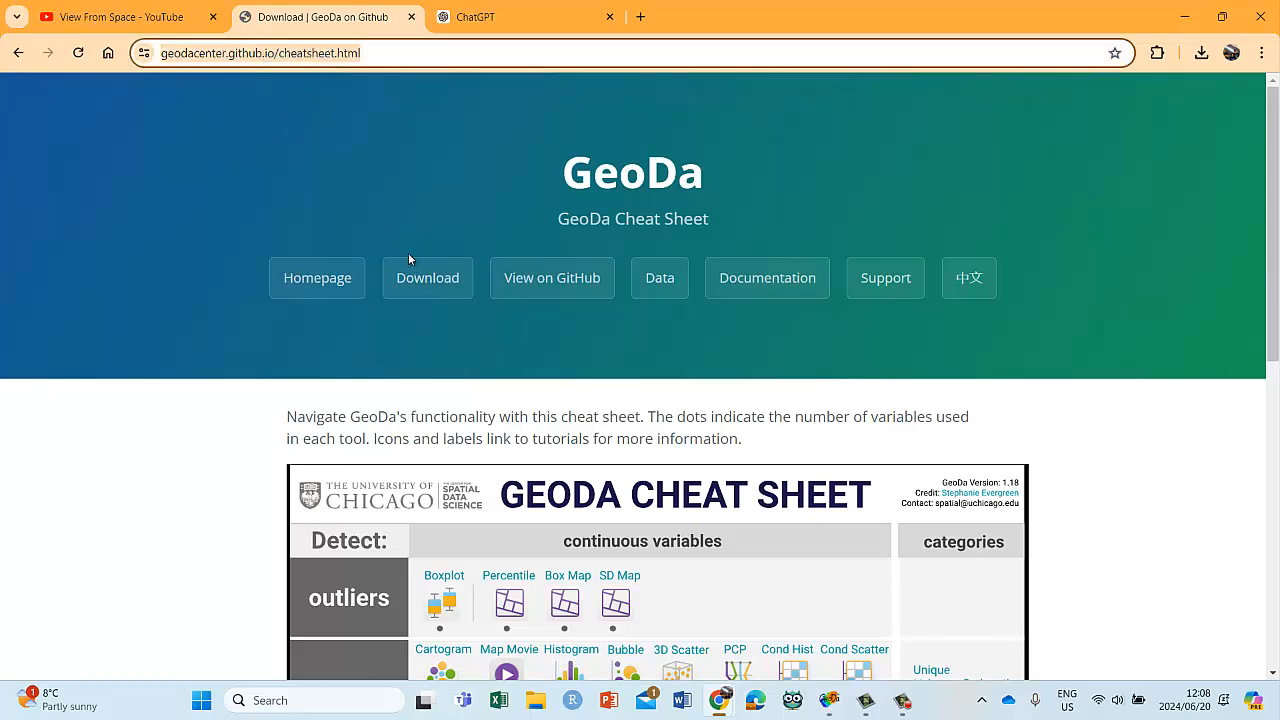
scroll(408, 258, "down", 1)
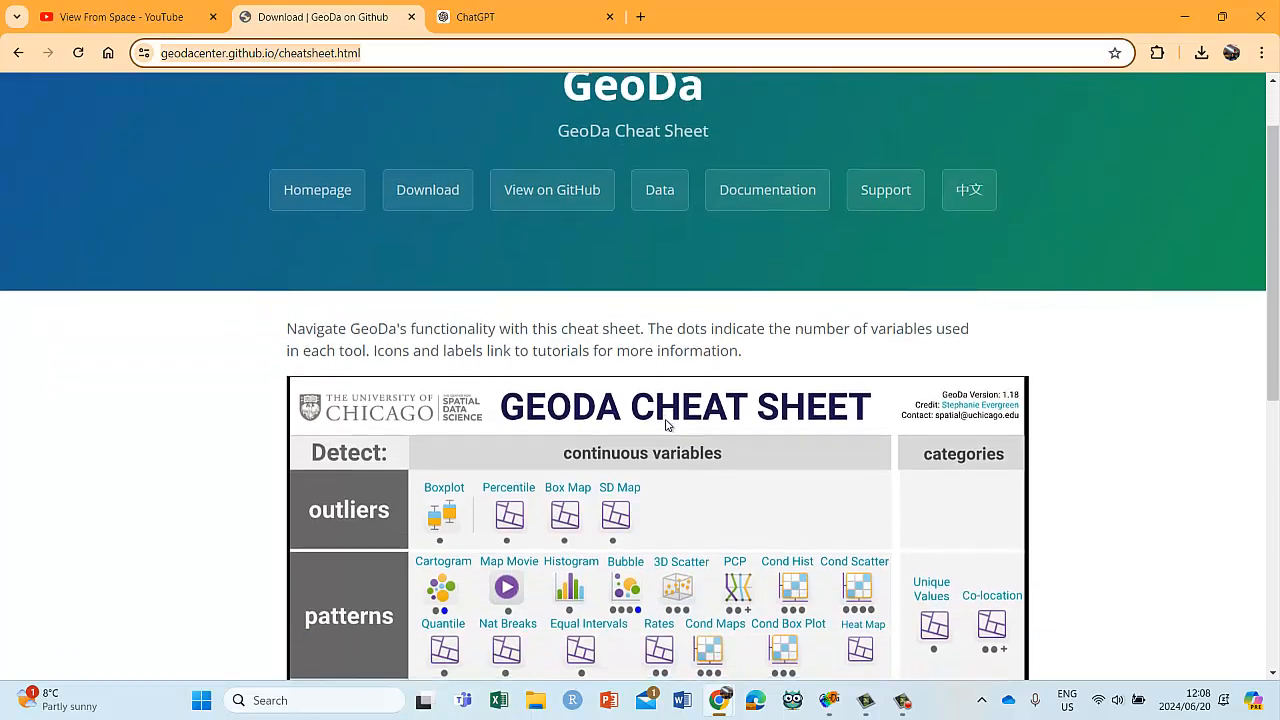
scroll(665, 422, "down", 2)
scroll(480, 318, "down", 2)
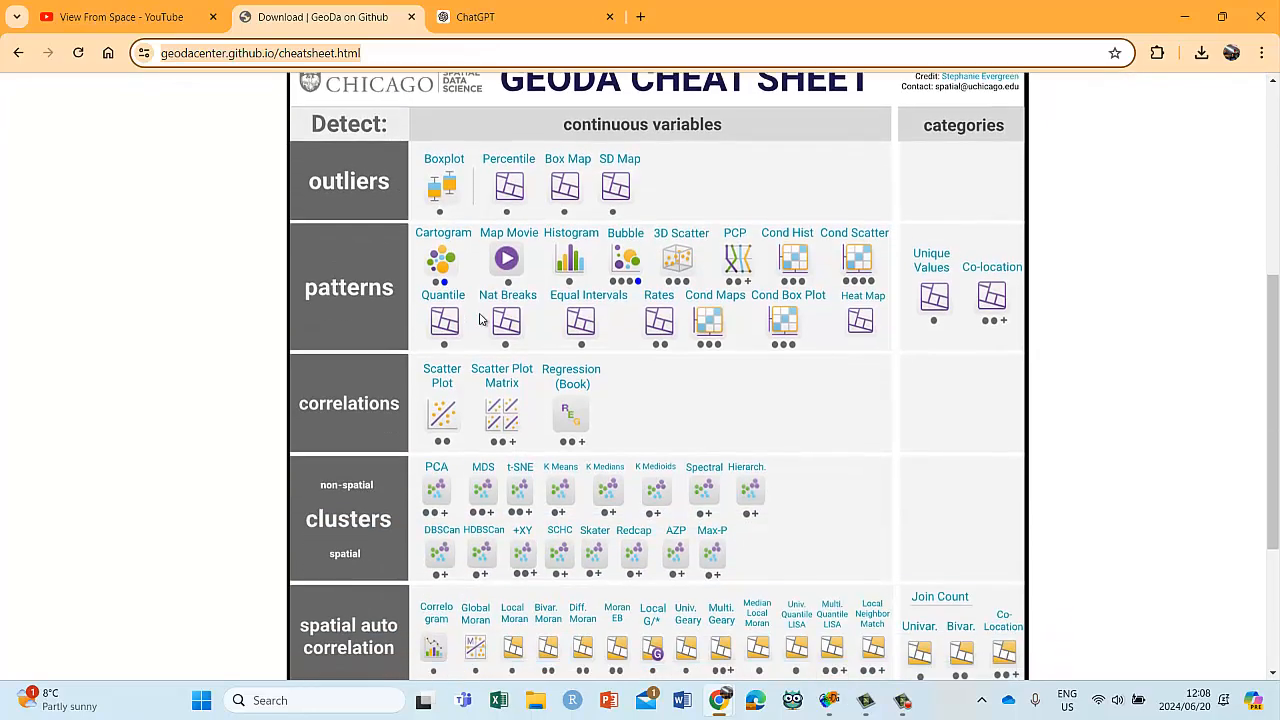
scroll(515, 369, "down", 2)
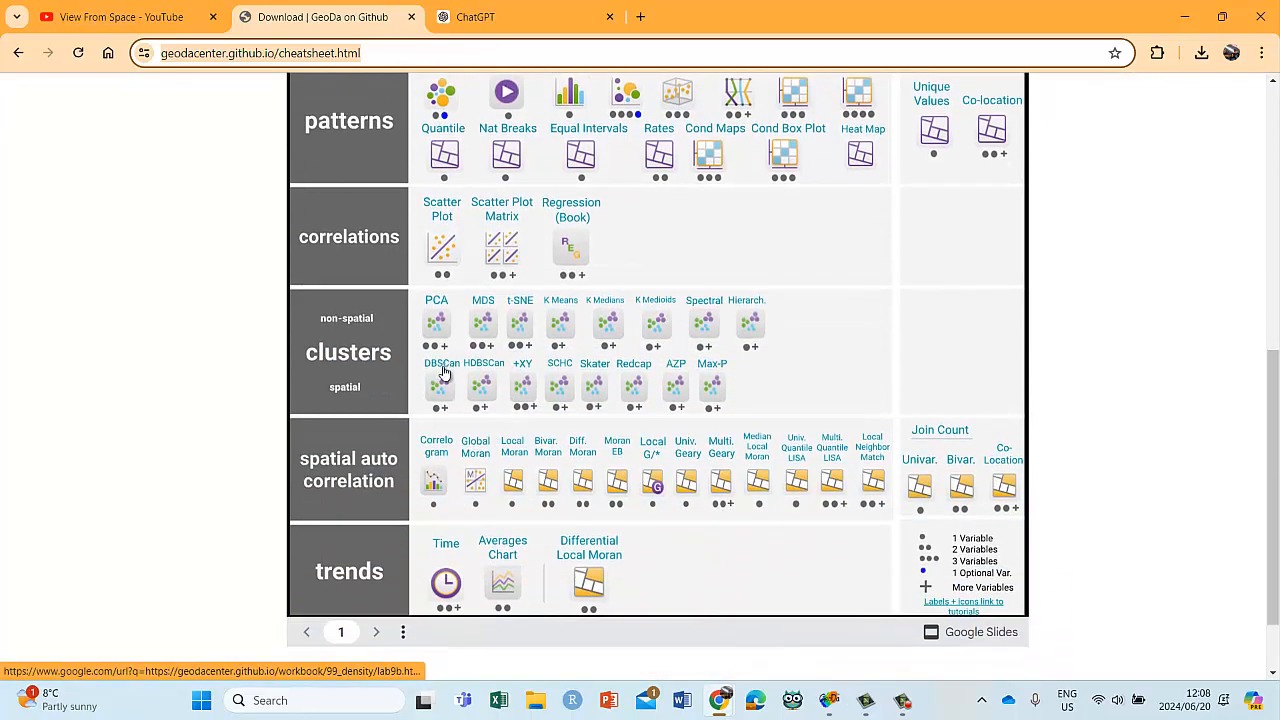
scroll(660, 280, "up", 2)
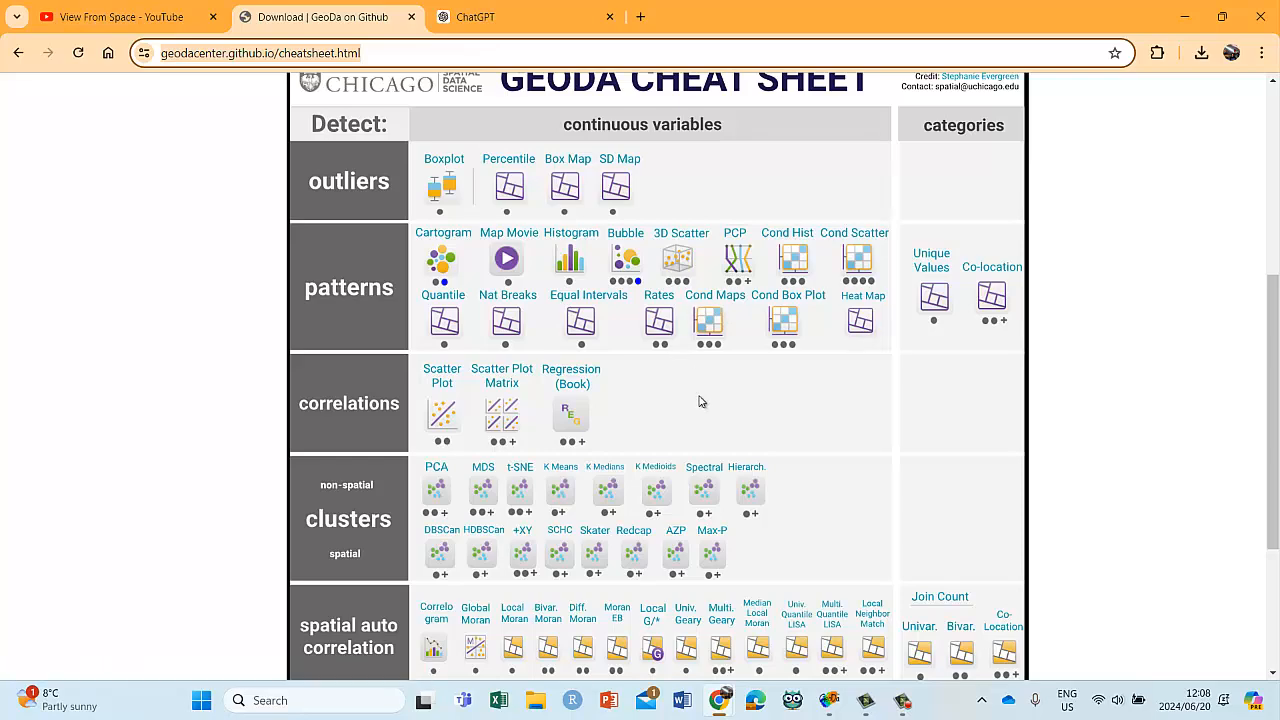
left_click(1184, 17)
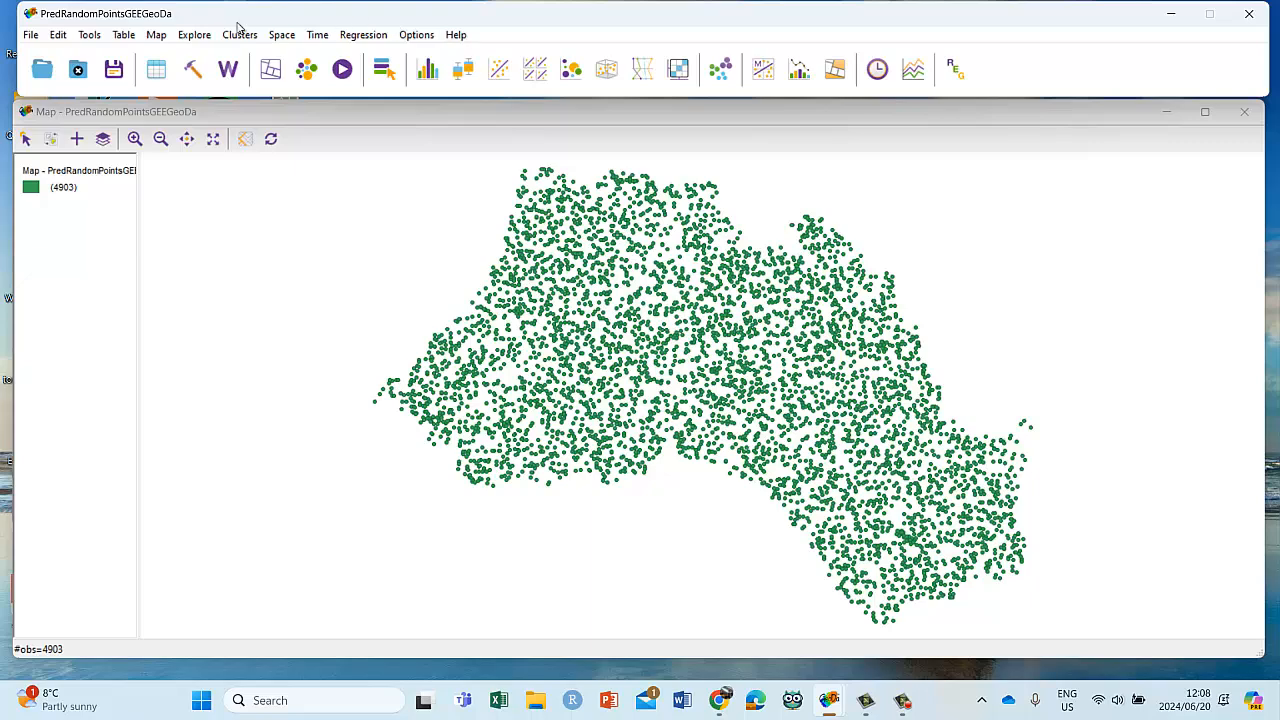
Step: Compare GeoDa's spatial analysis commands with the spatial autocorrelation row of the cheat sheet in Chrome, then return to GeoDa
left_click(284, 35)
left_click(284, 36)
left_click(720, 700)
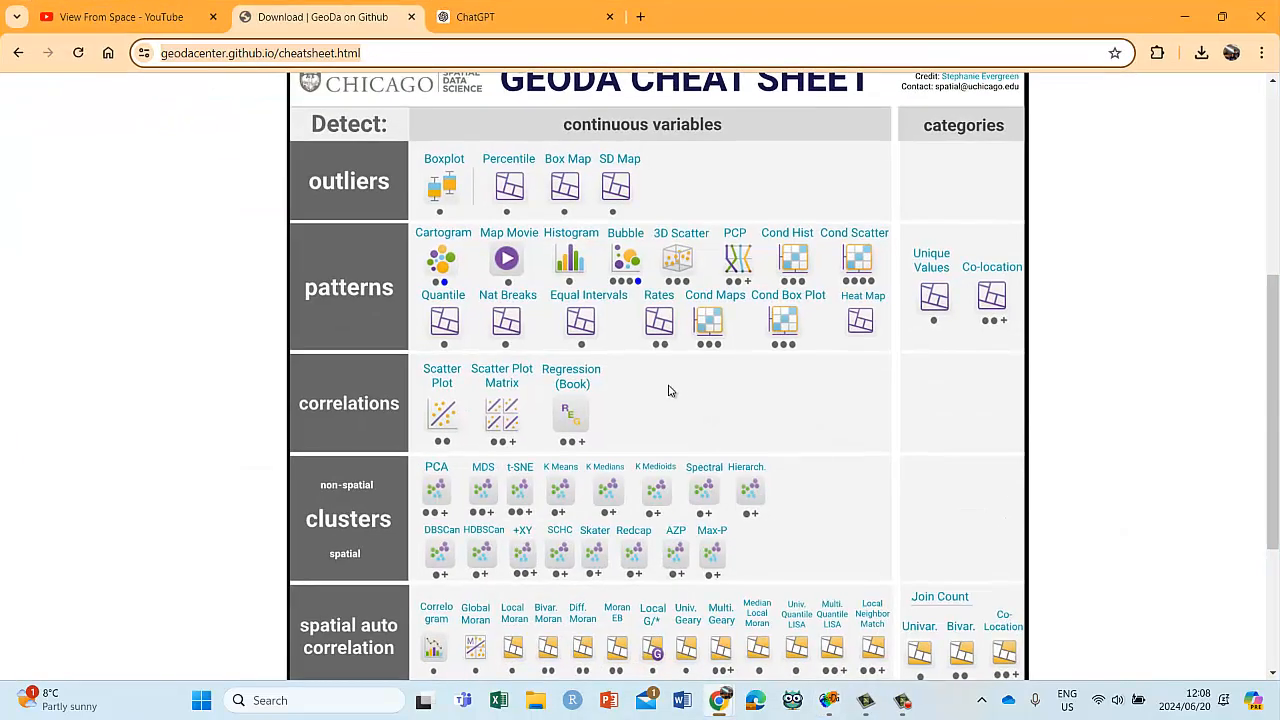
scroll(669, 391, "down", 2)
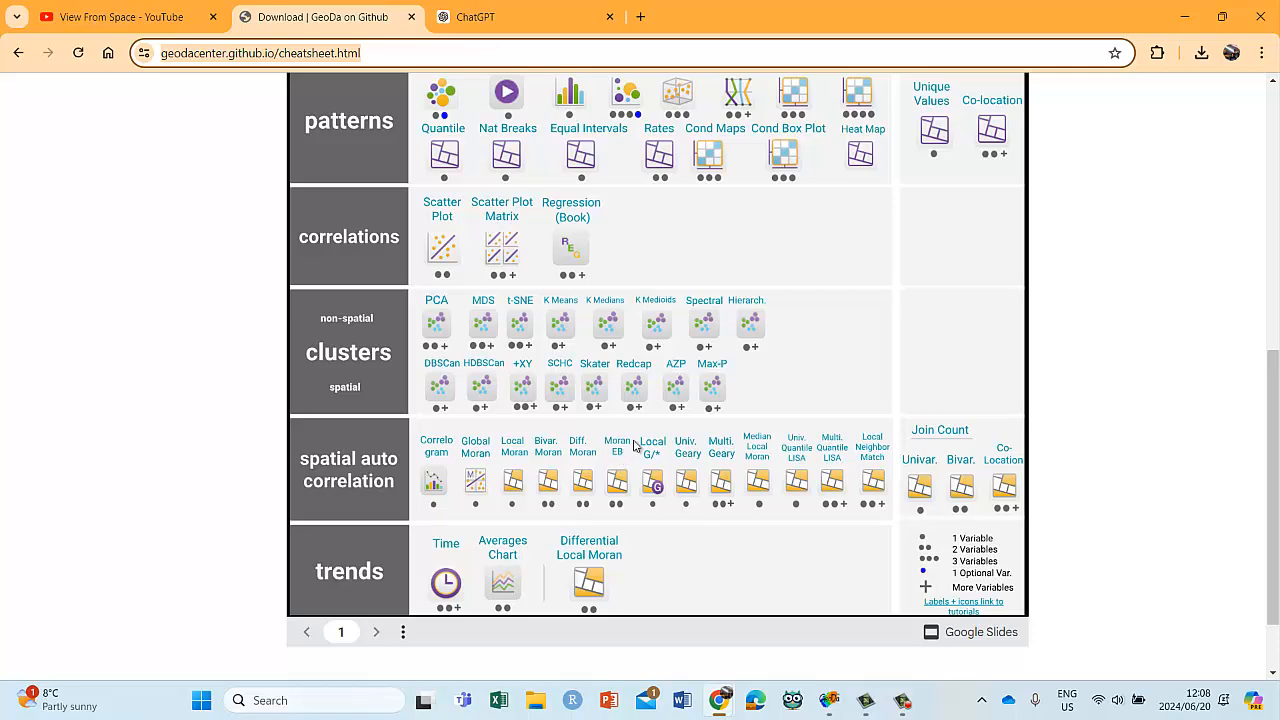
left_click(1184, 17)
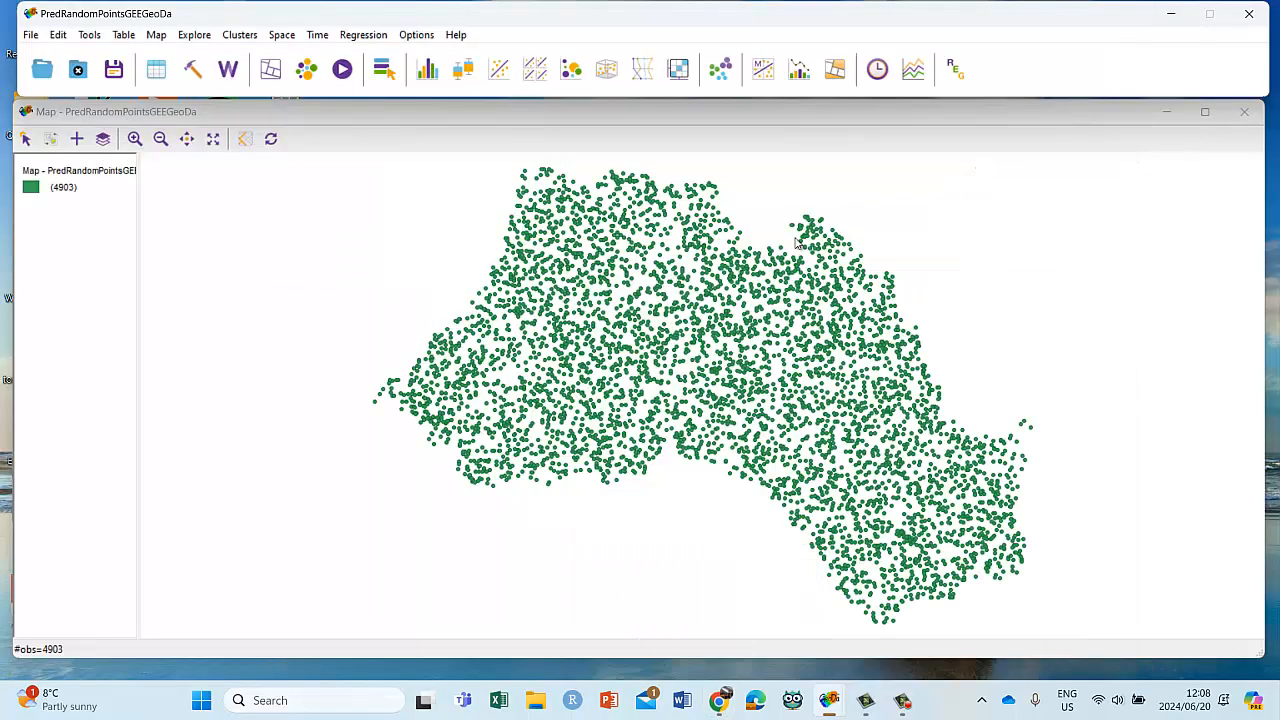
Step: Run a Univariate Moran's I on the variable NDVIrp using the WQueen1 weights
left_click(283, 36)
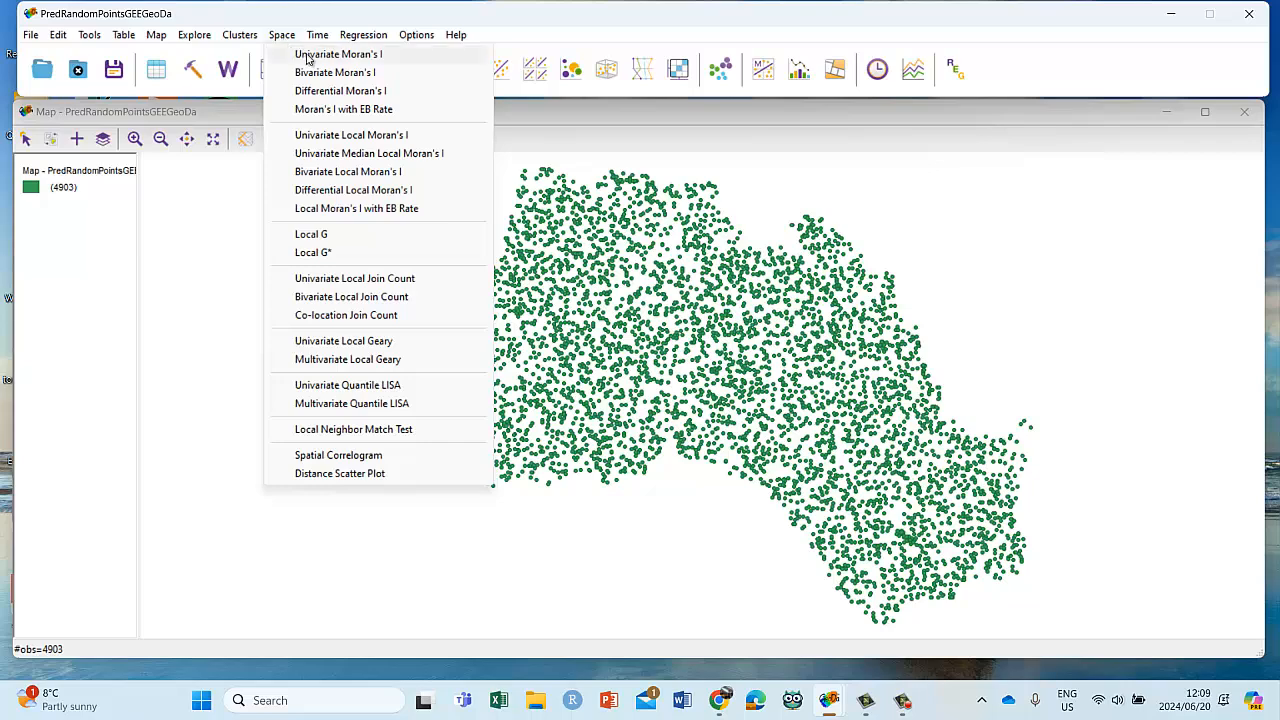
left_click(309, 58)
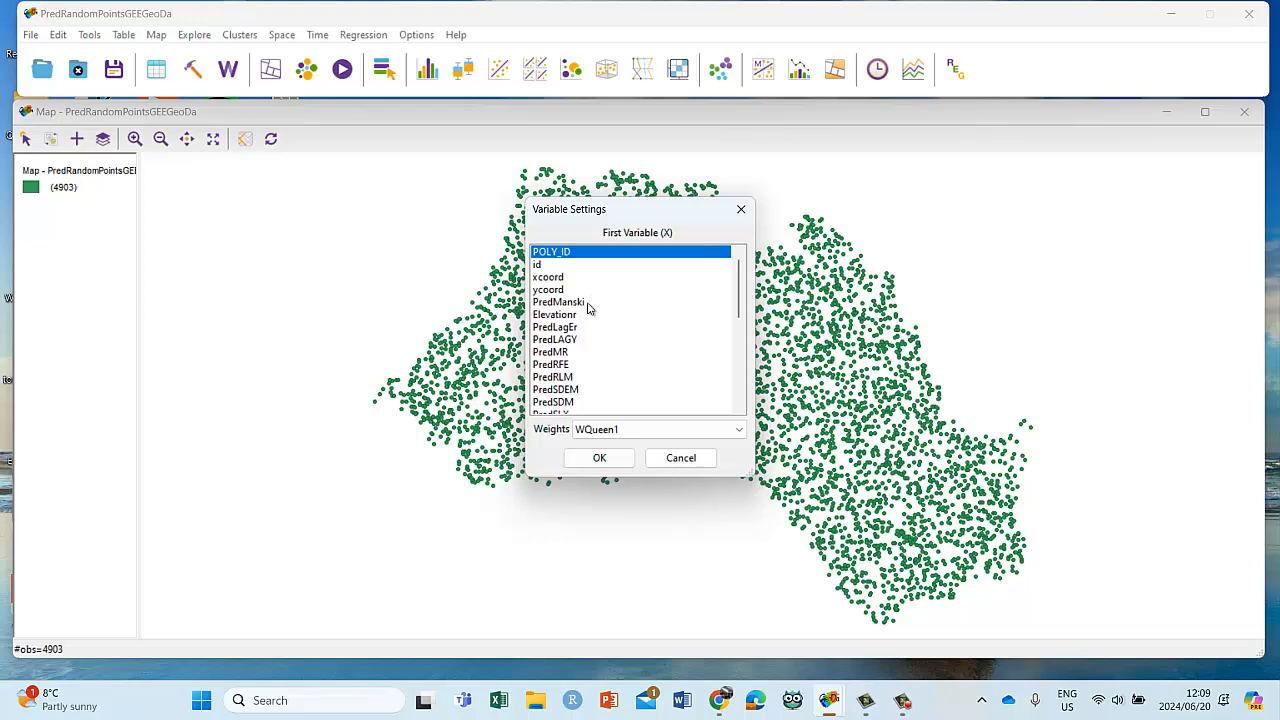
scroll(590, 300, "down", 2)
left_click(570, 354)
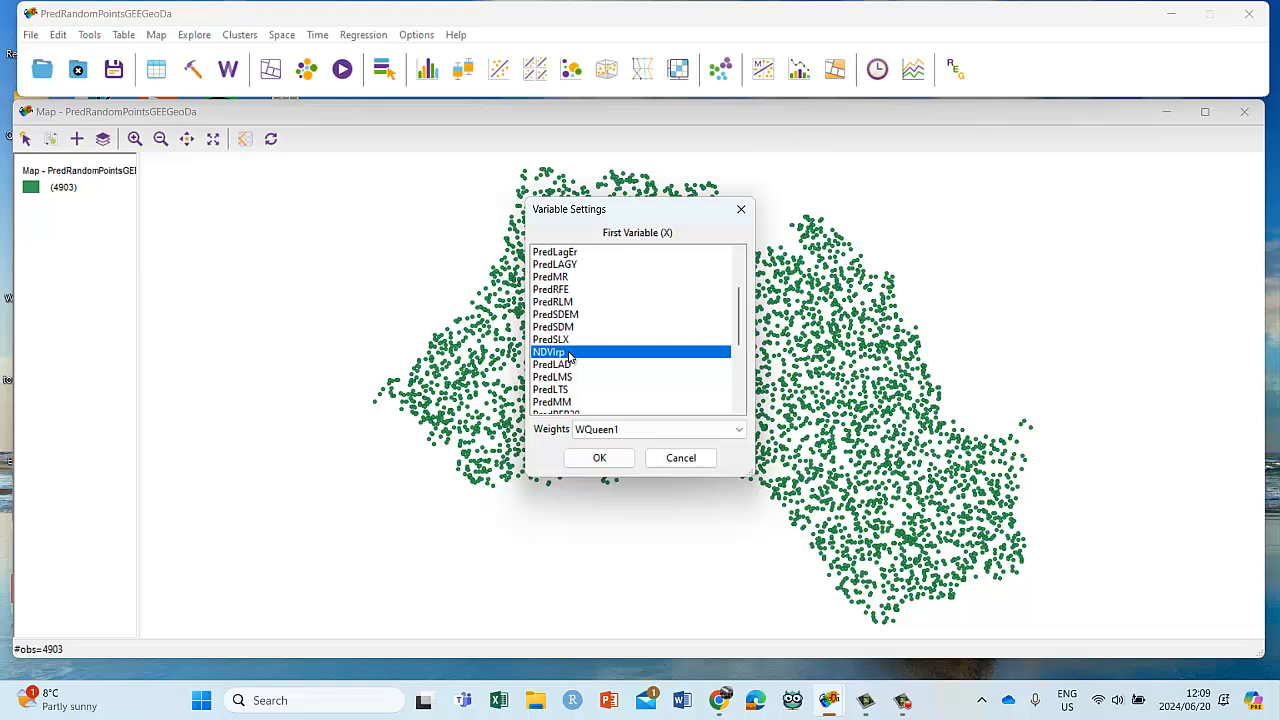
left_click(633, 429)
left_click(622, 447)
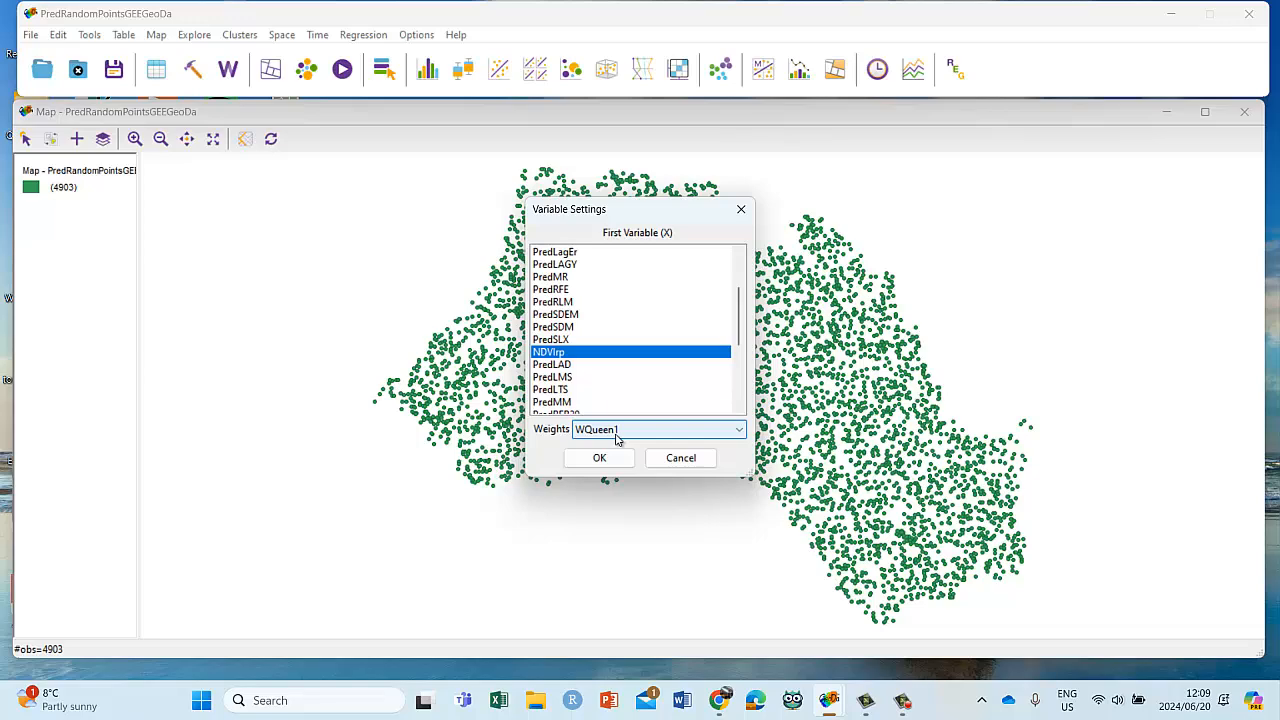
left_click(599, 459)
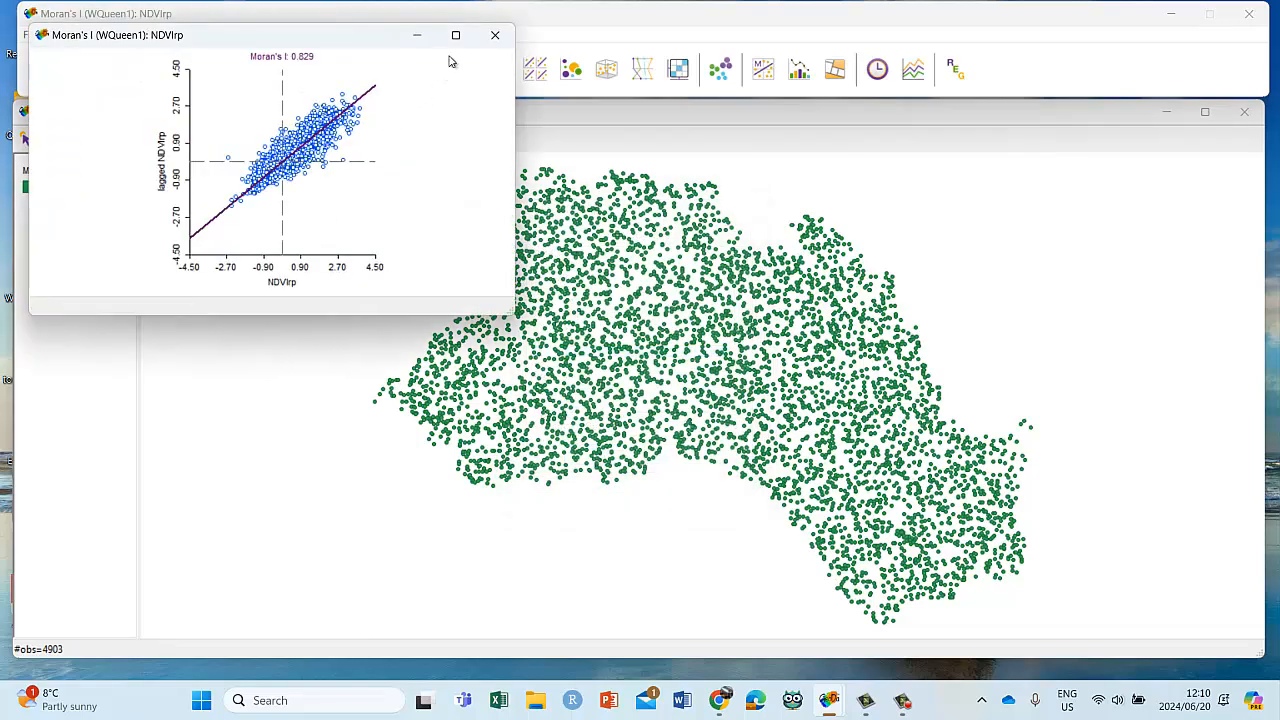
Step: Examine the Moran scatter plot at full and normal size, selecting an outlier and a point near the regression line to locate them on the map
left_click(456, 36)
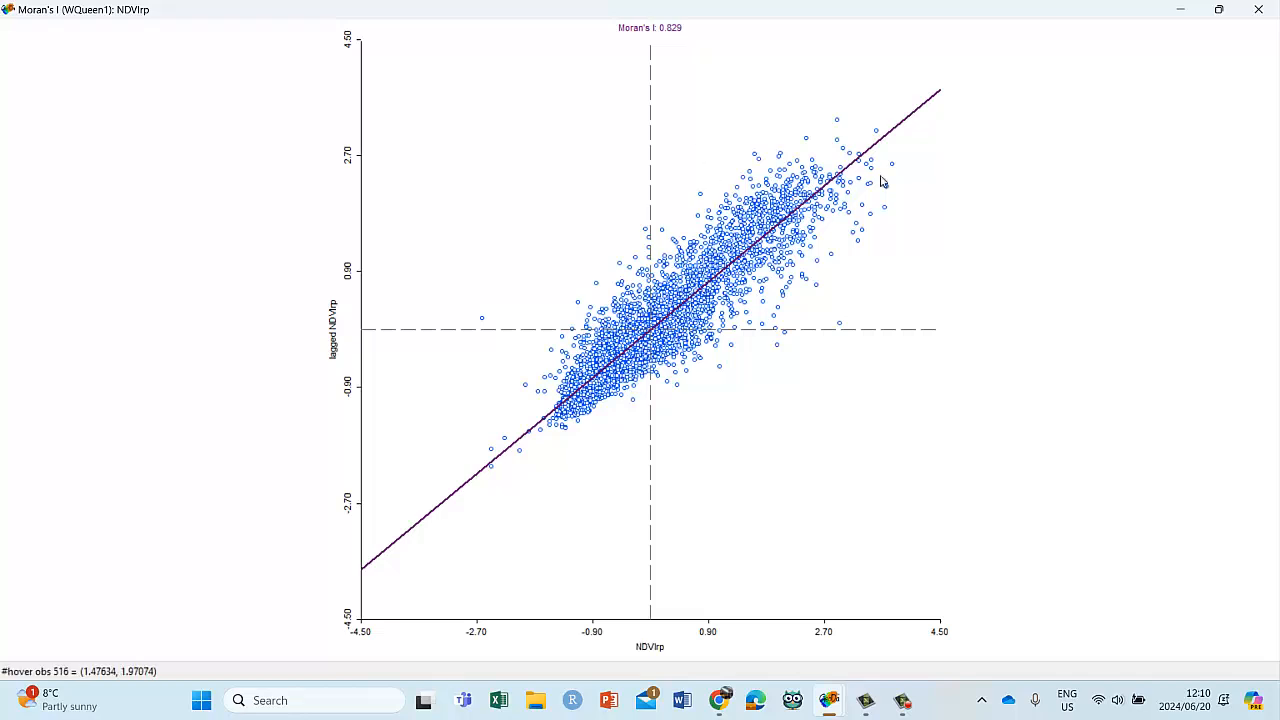
left_click(1217, 10)
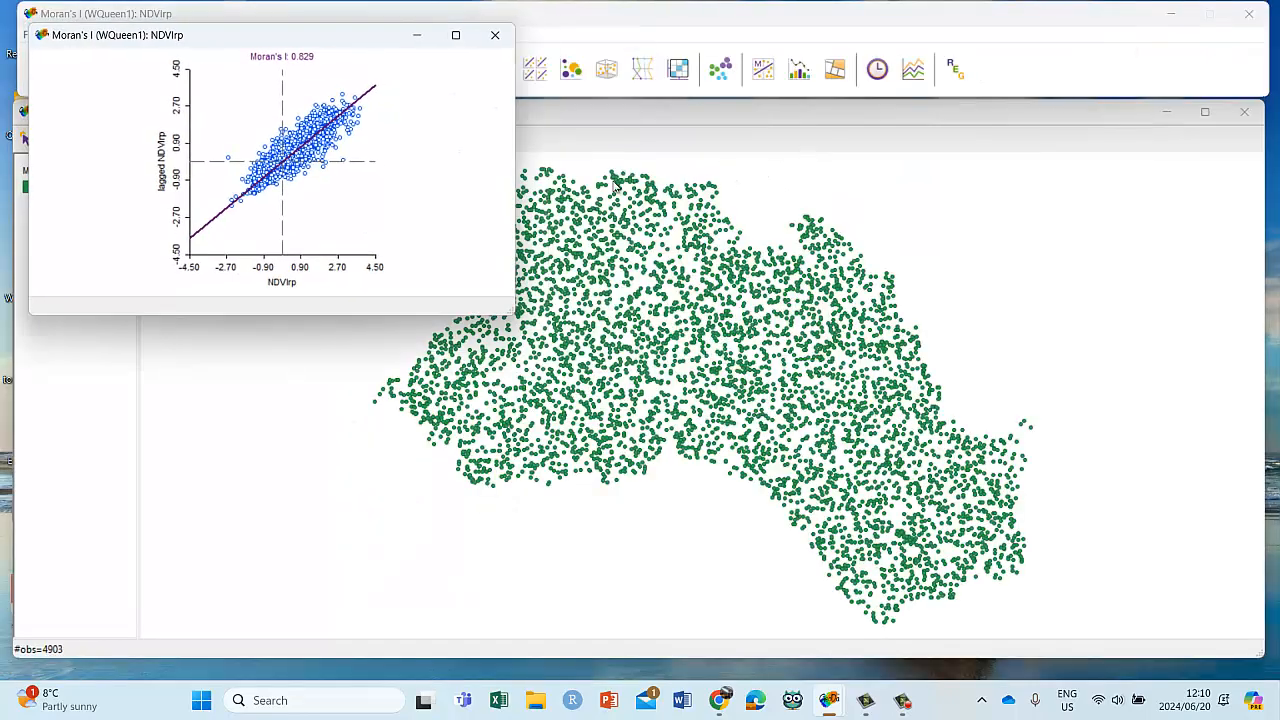
left_click(341, 163)
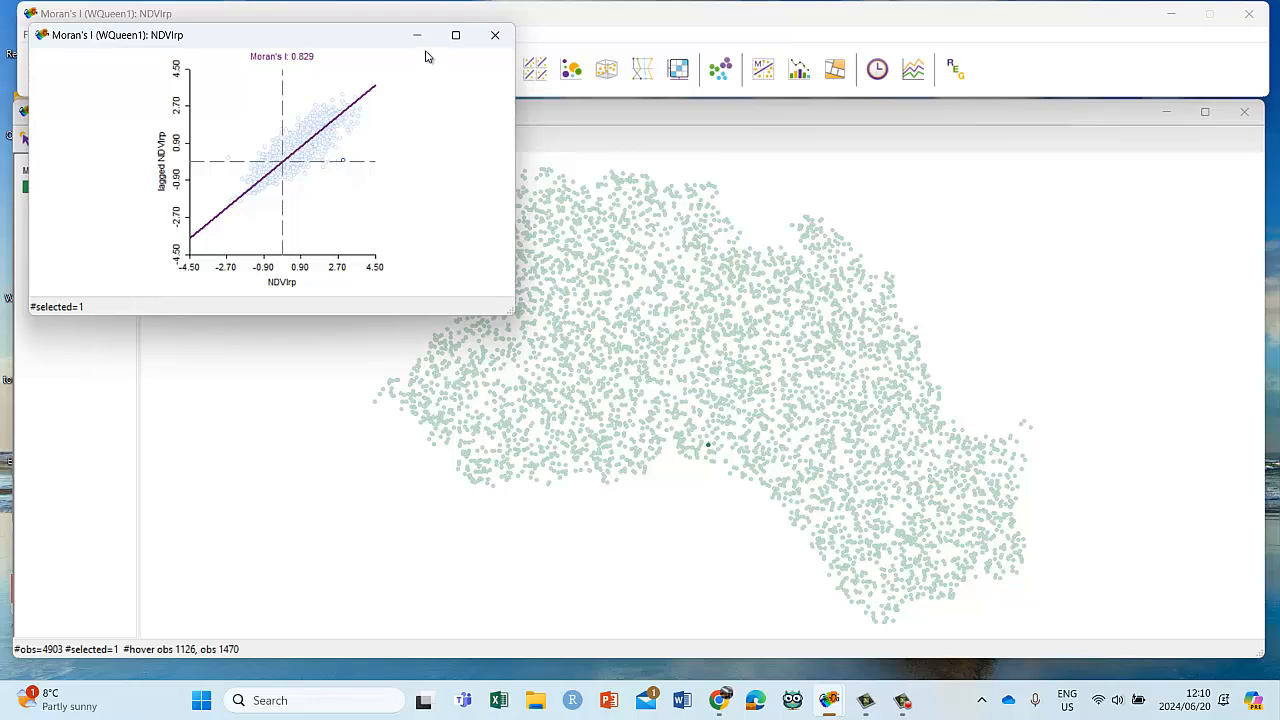
left_click(457, 37)
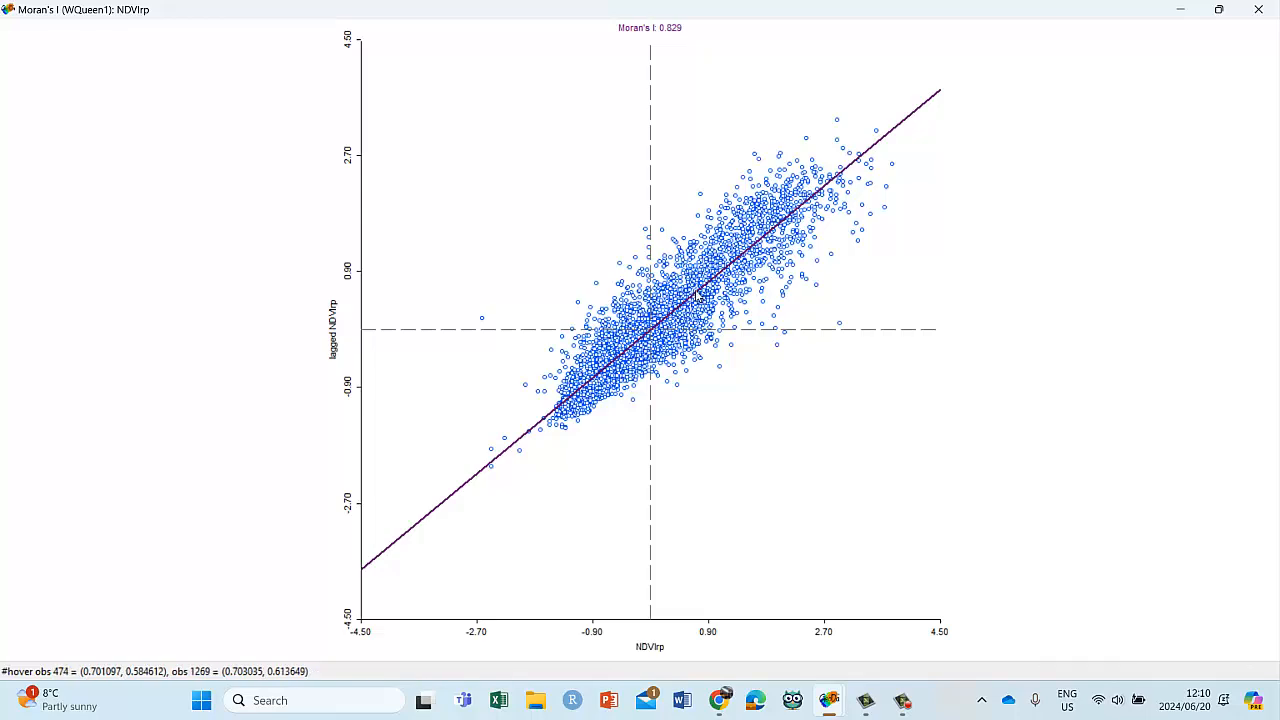
left_click(697, 293)
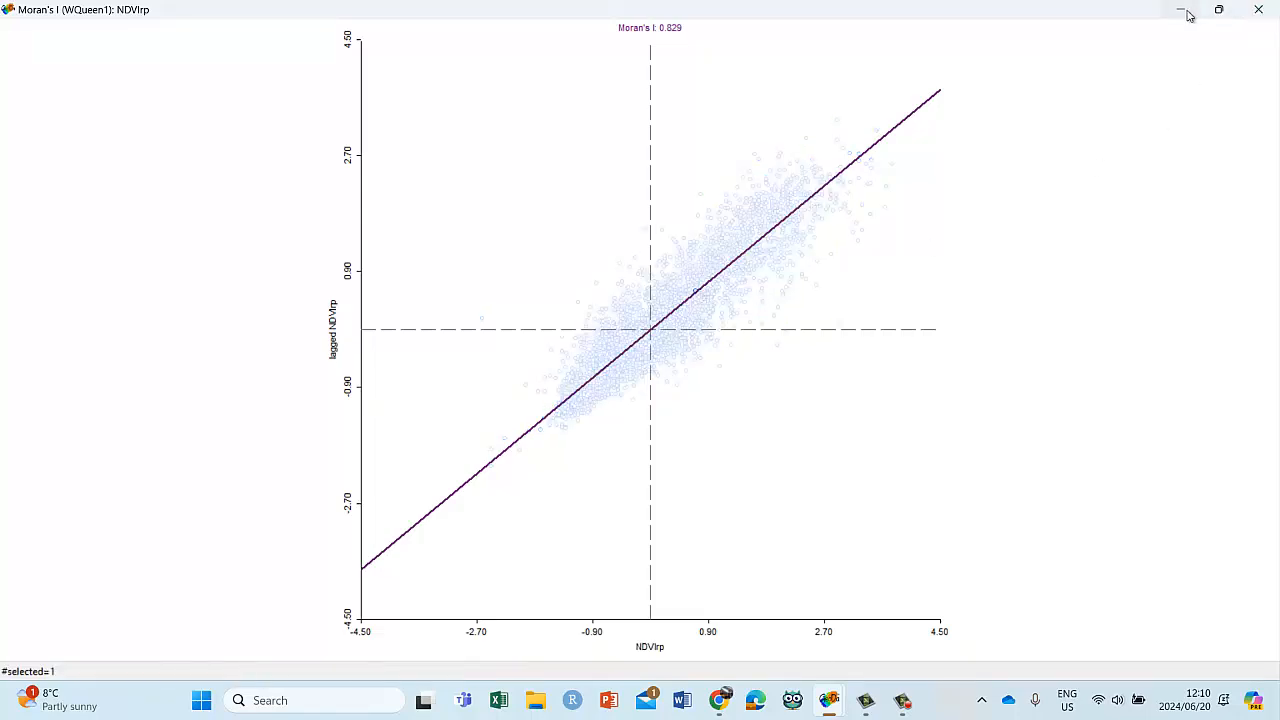
left_click(1217, 10)
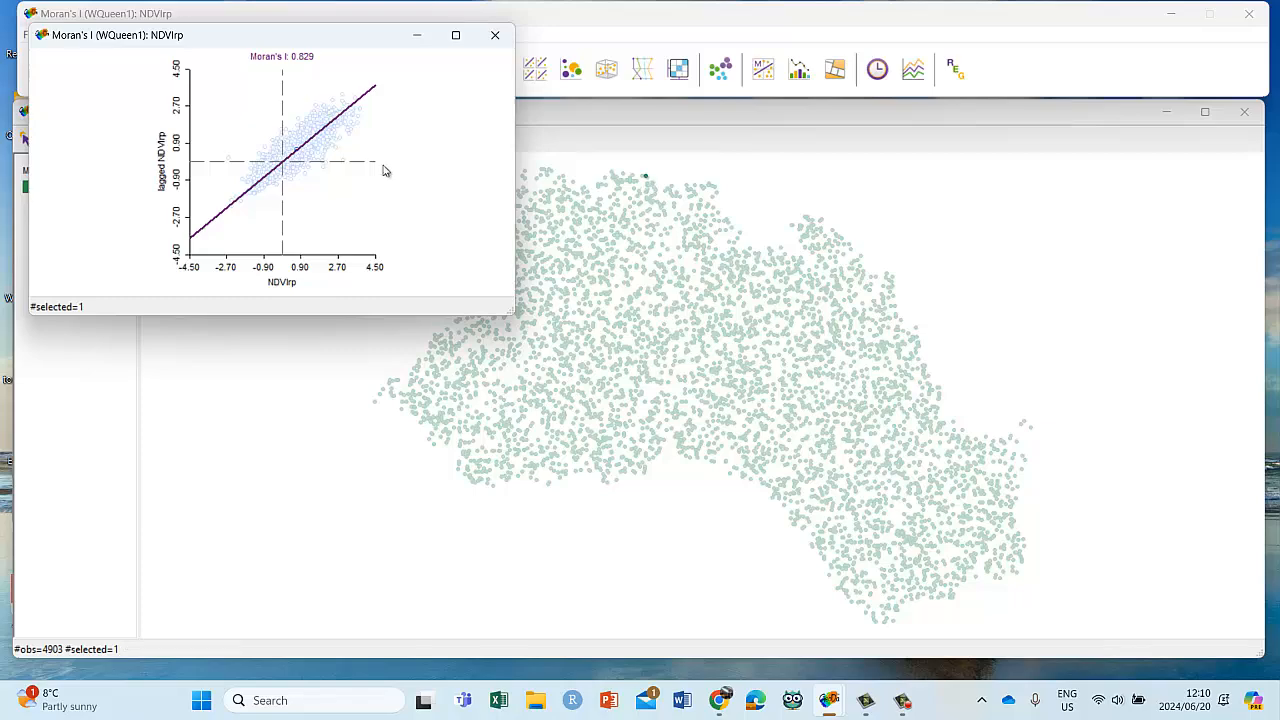
Step: Locate the isolated high-NDVIrp and low-NDVIrp outliers on the map by selecting each in the scatter plot, then clear the selection
left_click(335, 183)
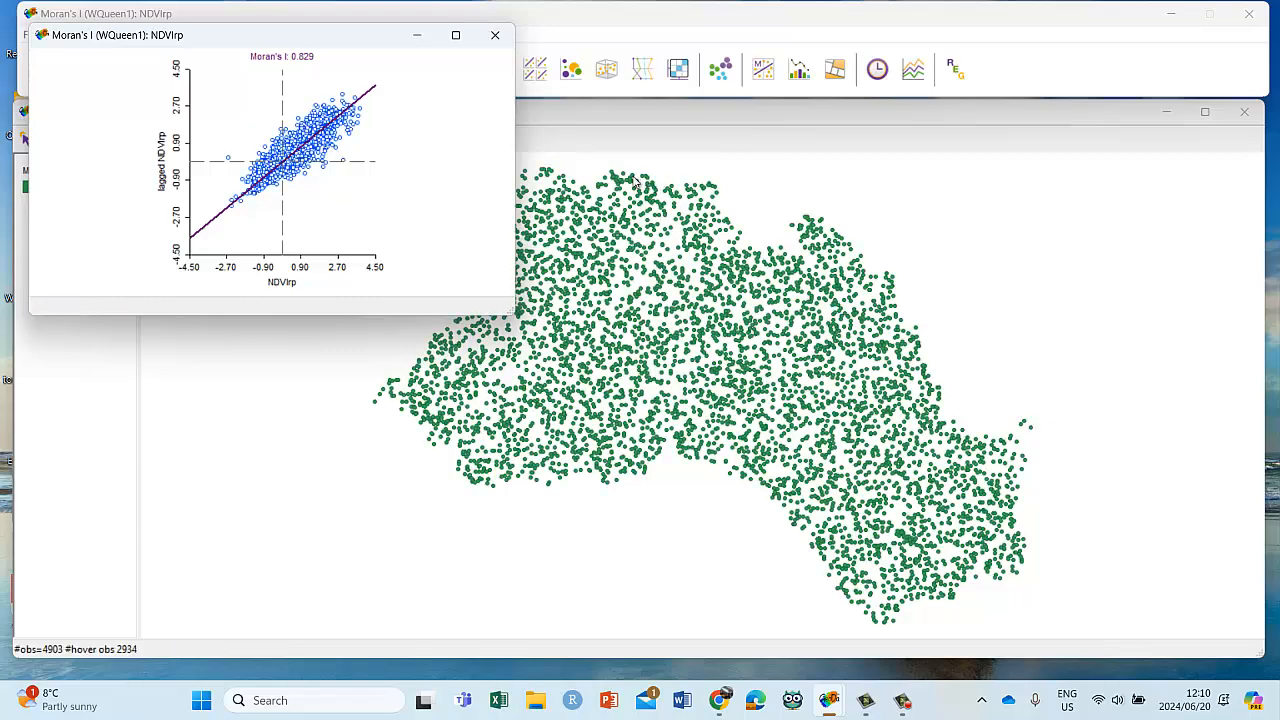
left_click(345, 164)
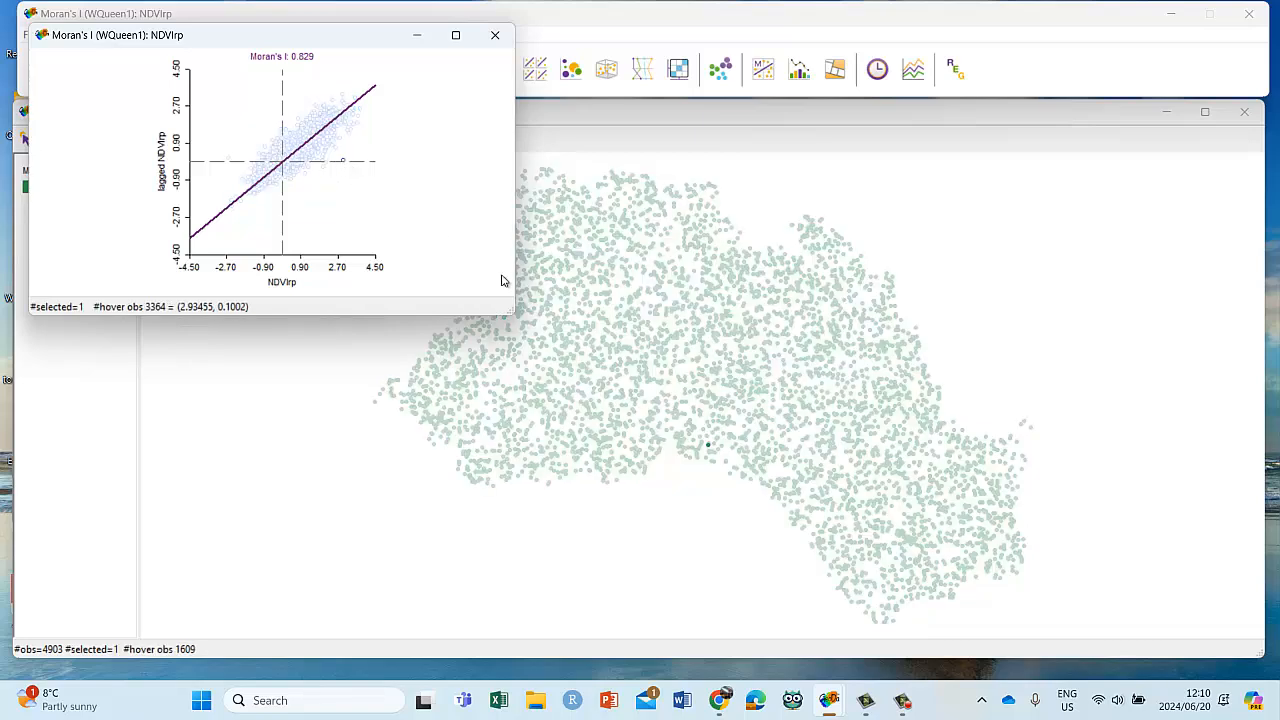
left_click(394, 222)
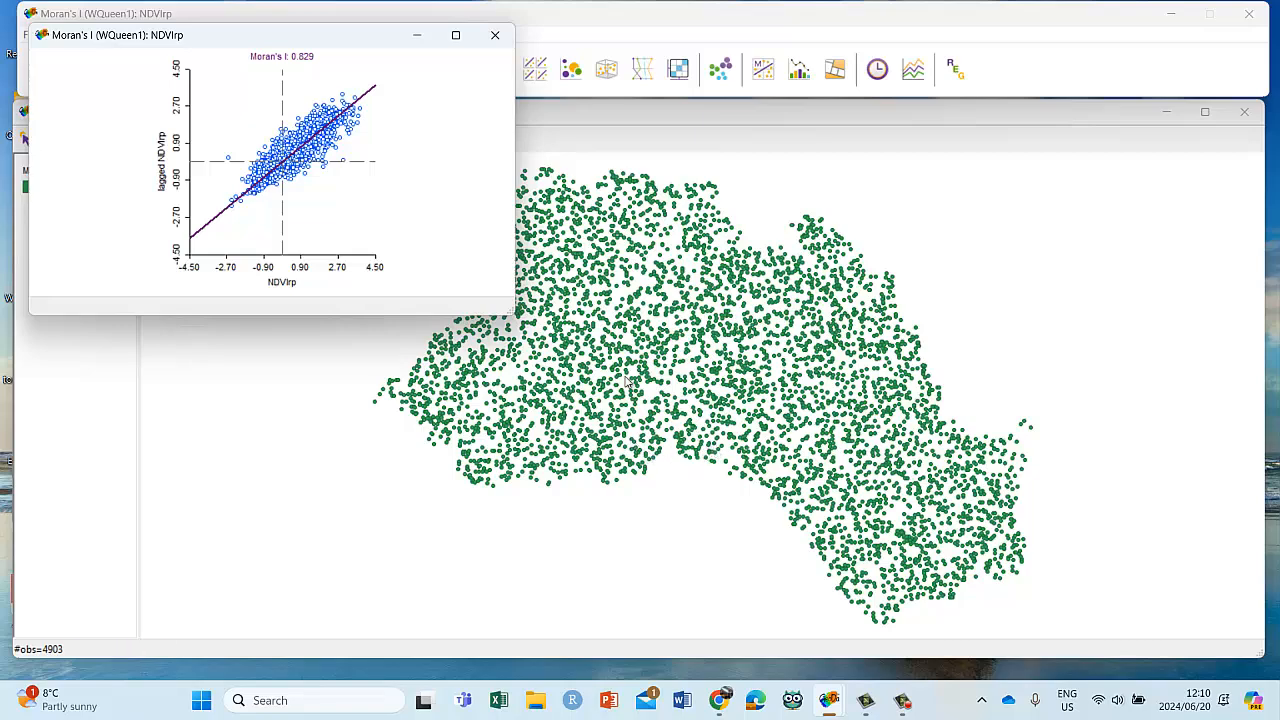
left_click(344, 165)
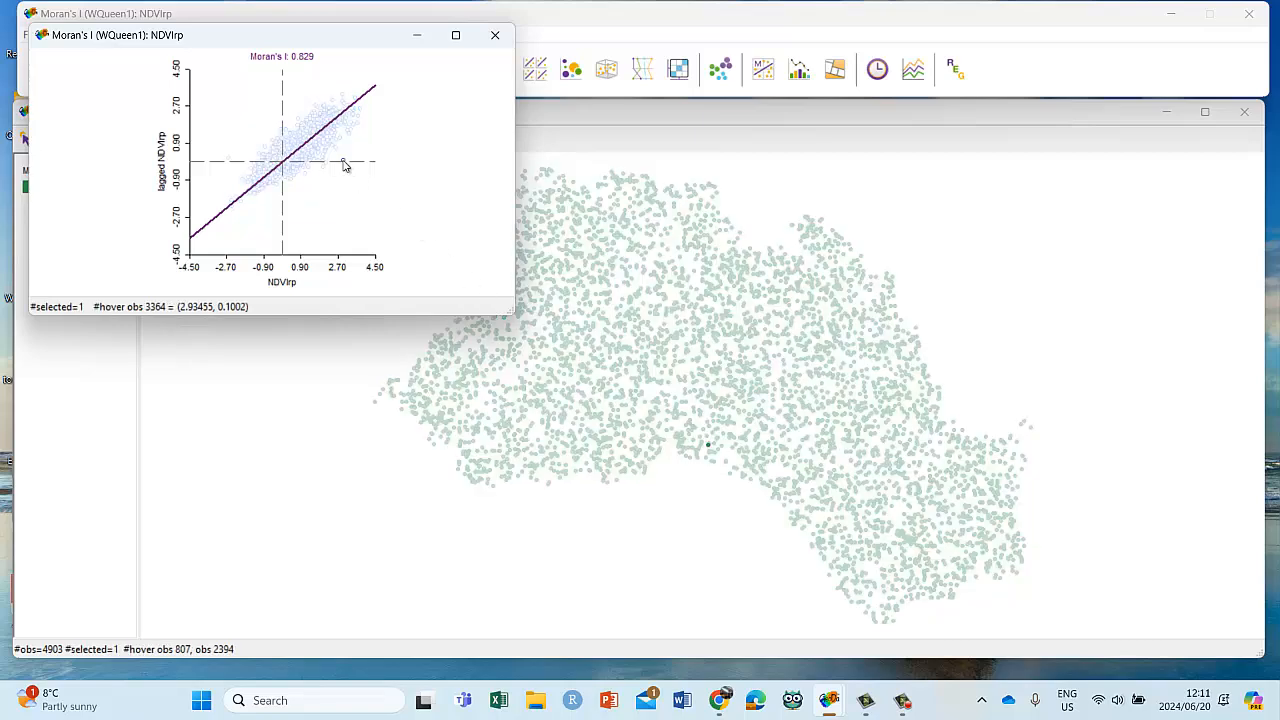
left_click(343, 162)
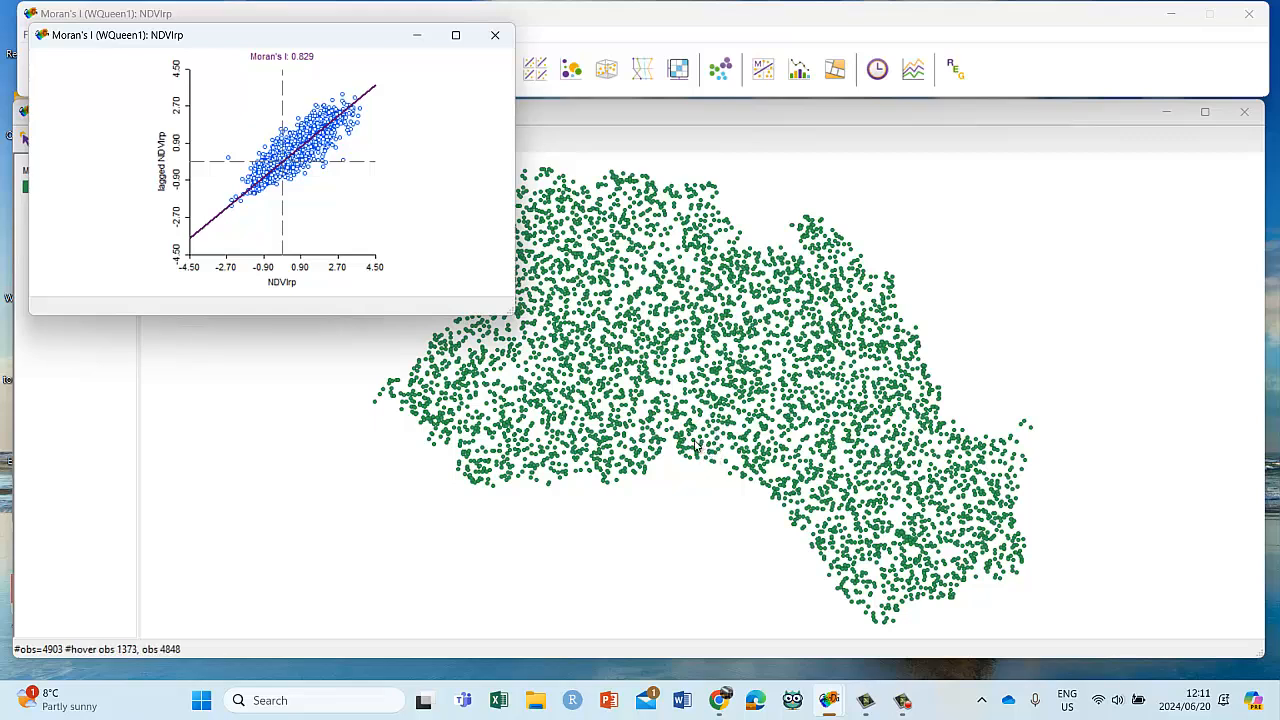
left_click(230, 162)
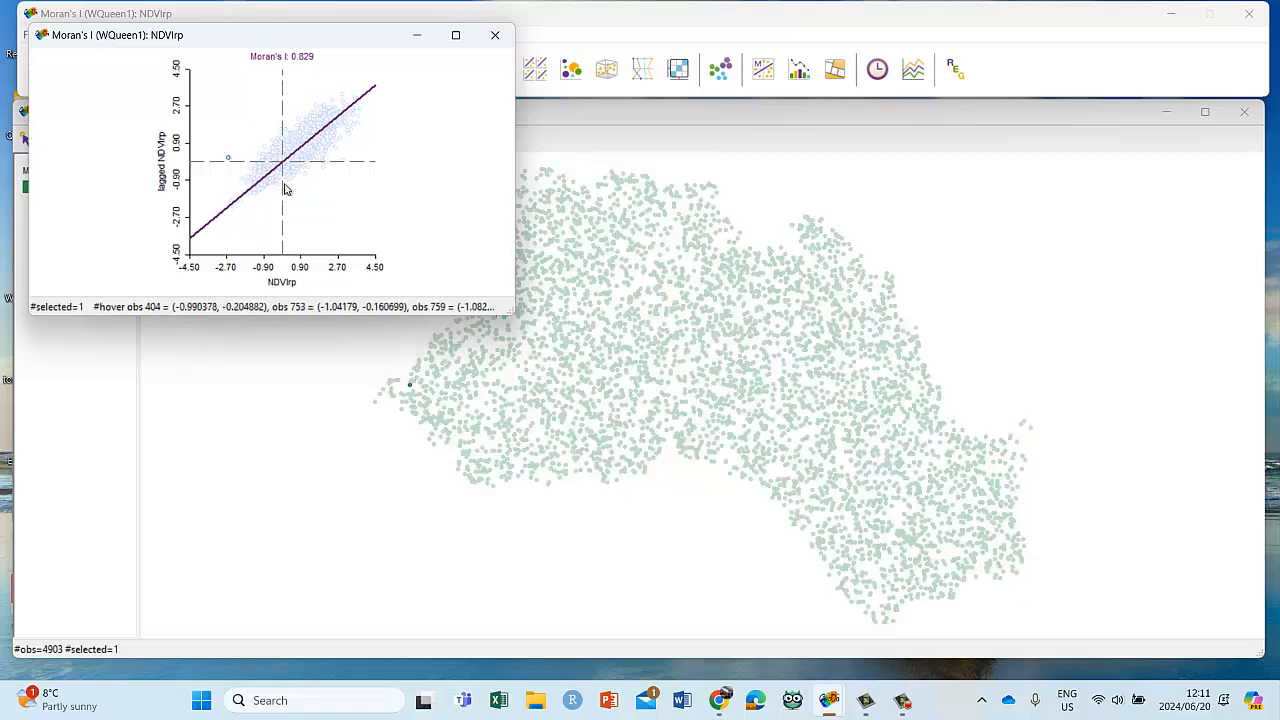
left_click(386, 212)
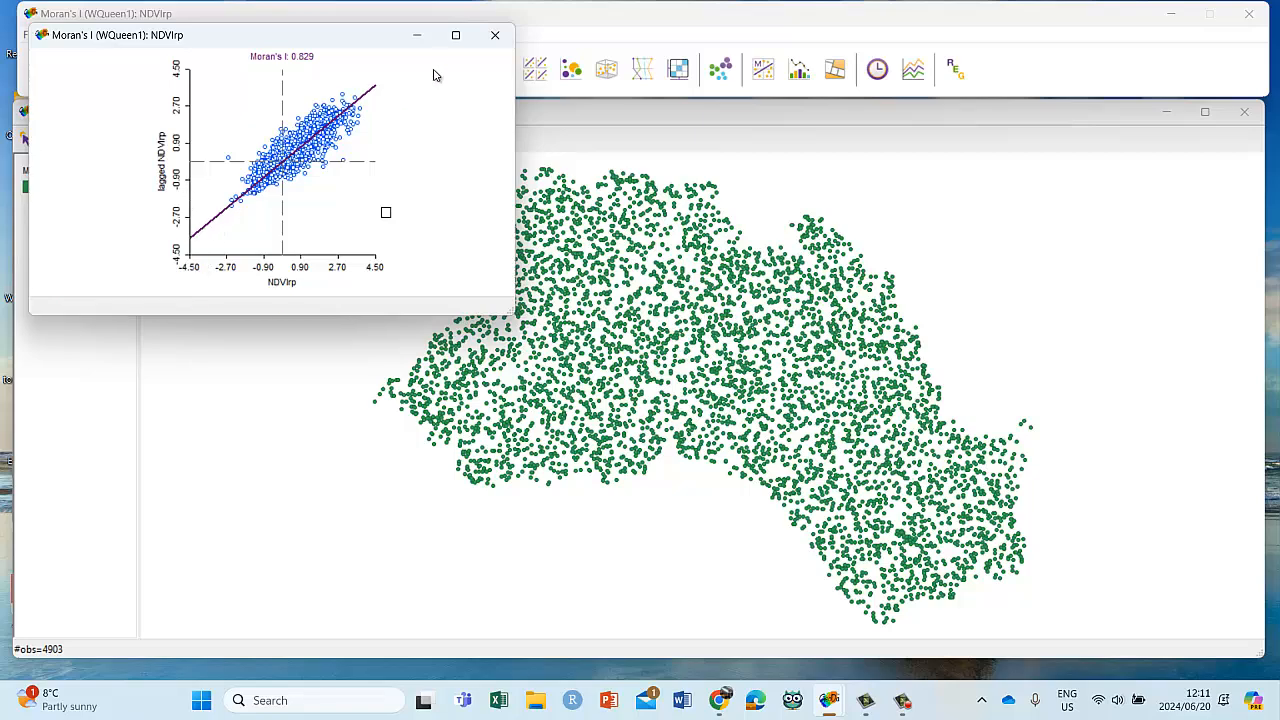
Step: Enlarge the WQueen1 Moran scatter plot to full size and examine the options available for it
left_click(455, 35)
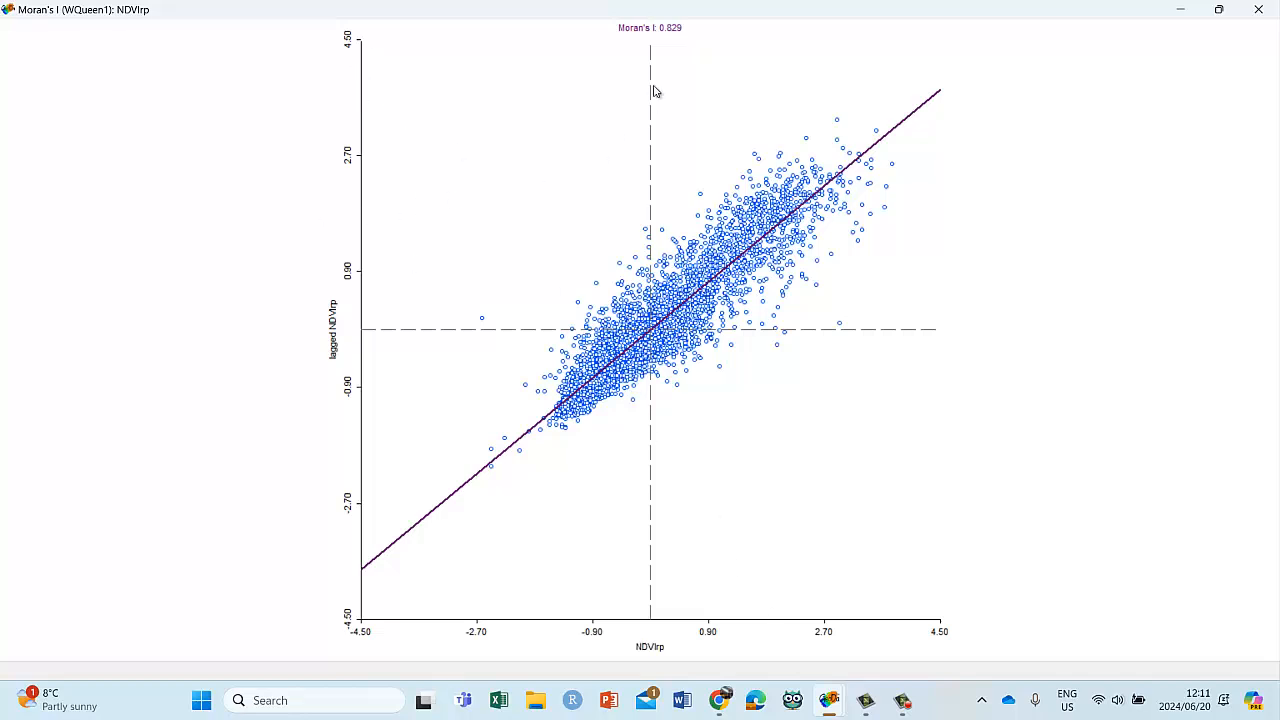
right_click(716, 118)
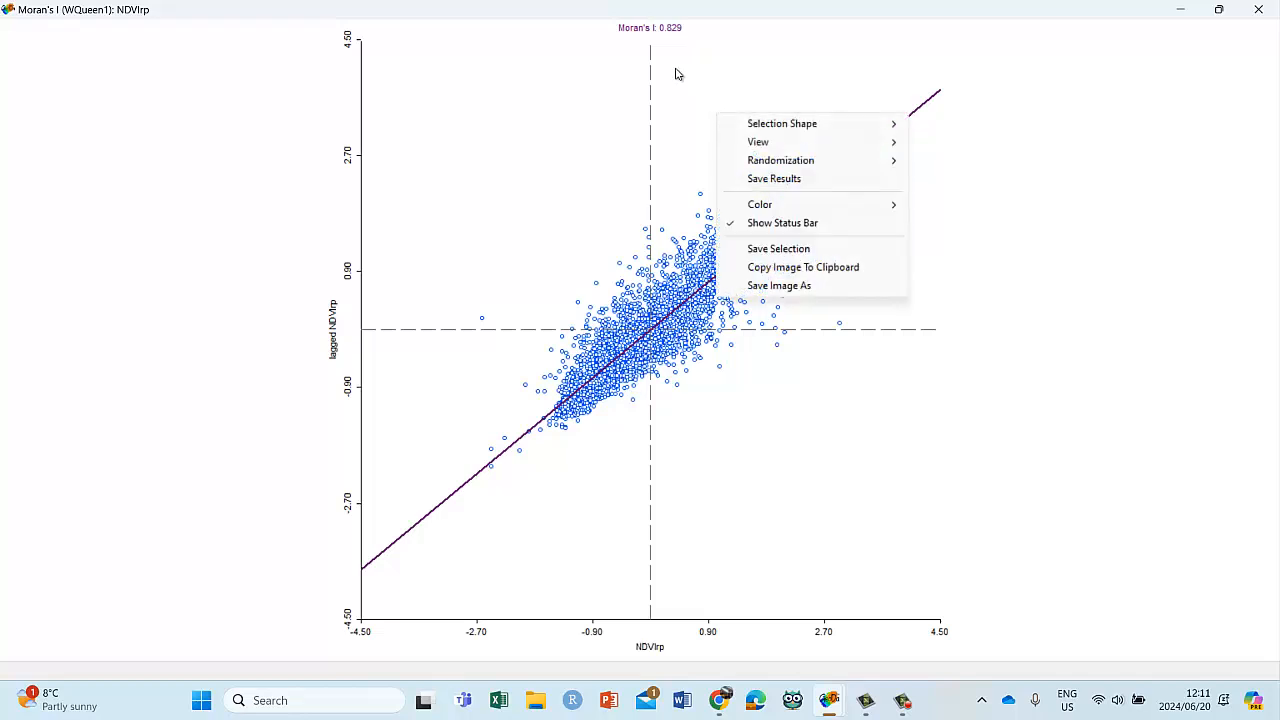
right_click(572, 188)
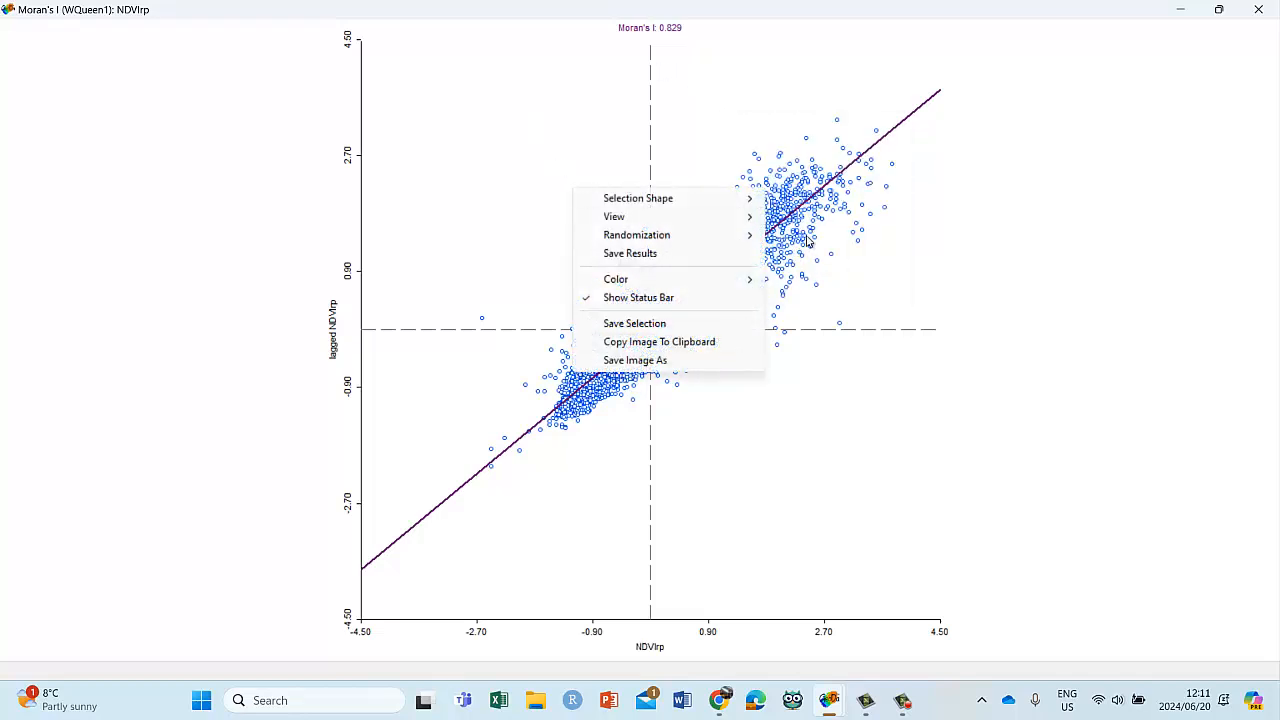
right_click(883, 455)
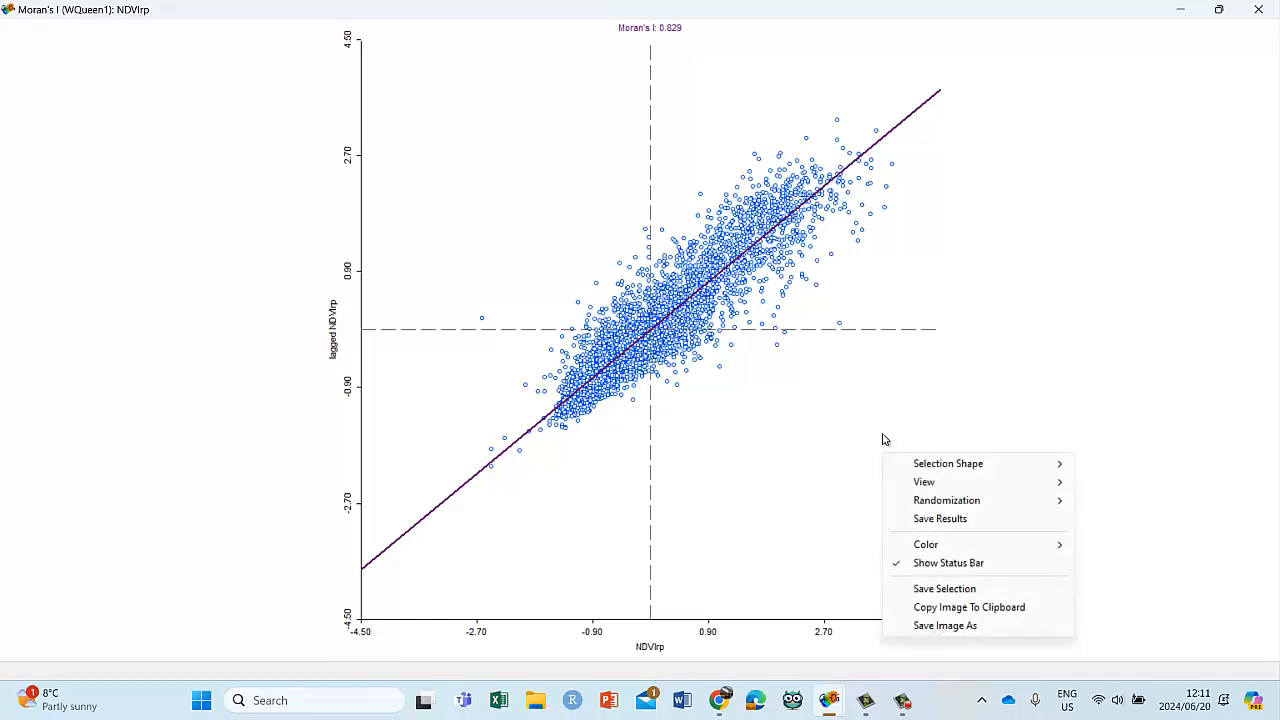
right_click(443, 84)
right_click(258, 68)
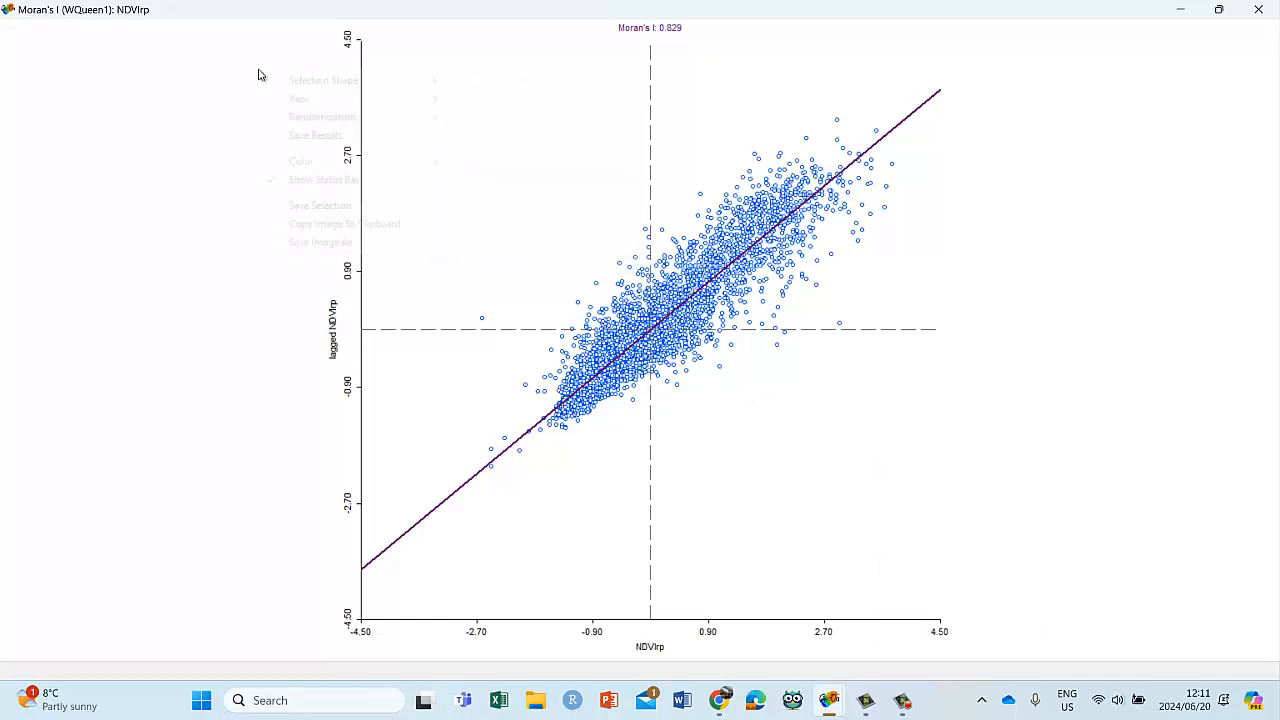
right_click(167, 160)
Step: Run a randomization test on the WQueen1 Moran's I with a custom count of 999 permutations and enlarge the result to full size
right_click(472, 64)
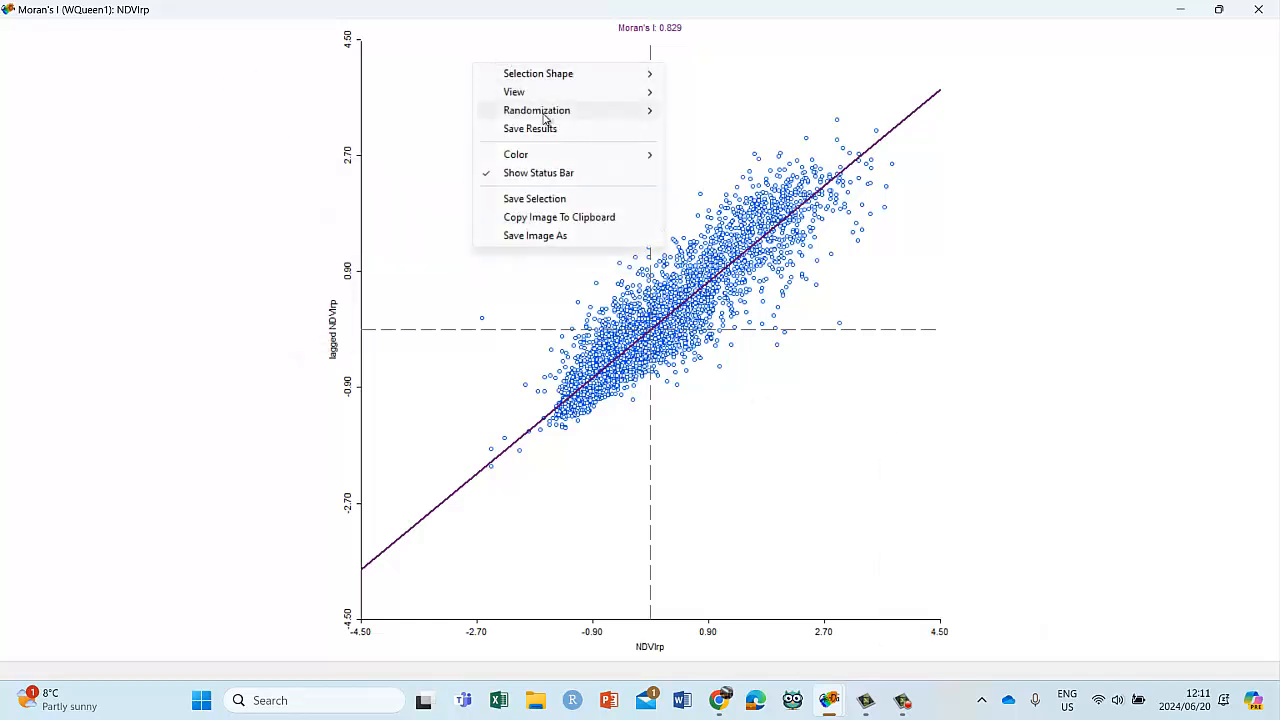
mouse_move(544, 113)
mouse_move(550, 74)
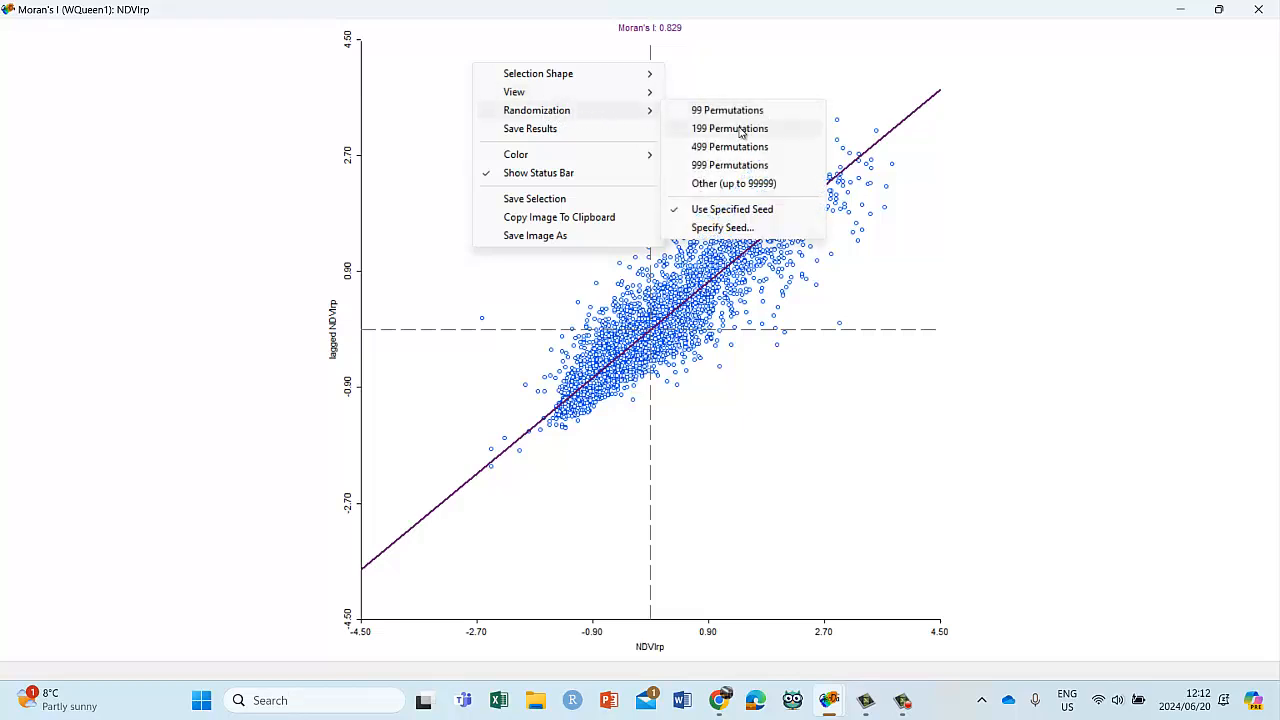
left_click(743, 188)
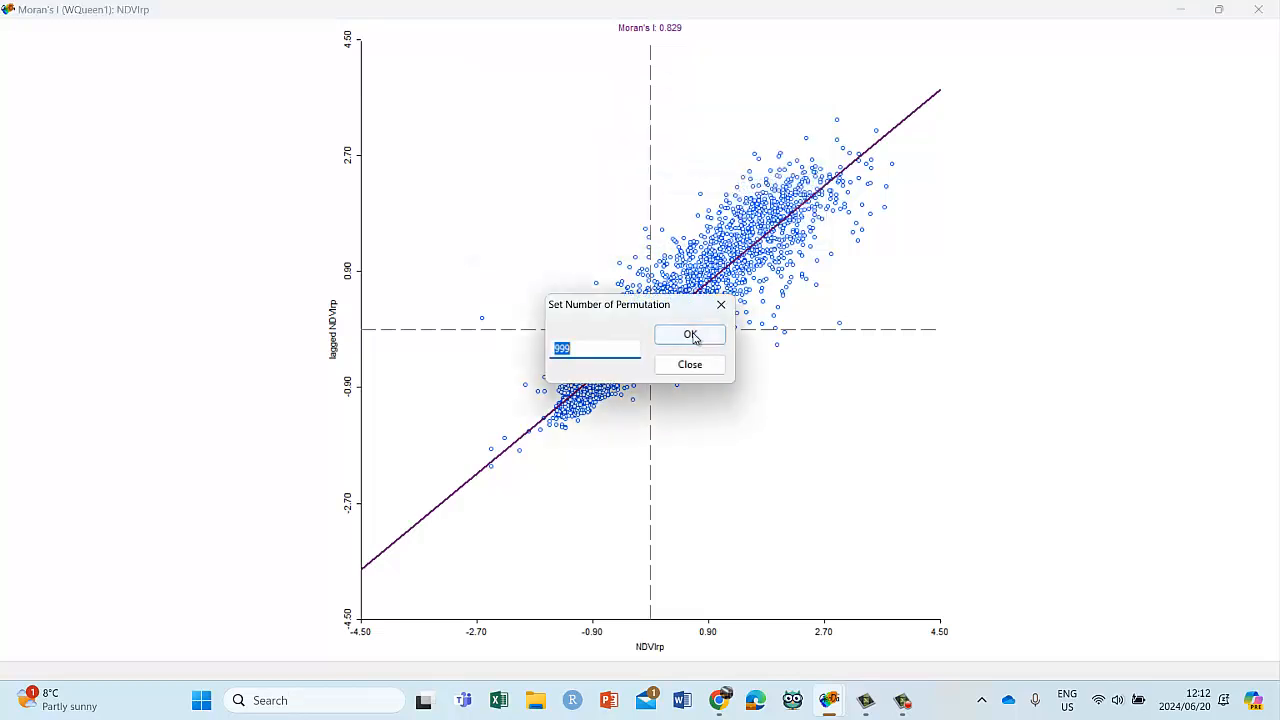
left_click(691, 336)
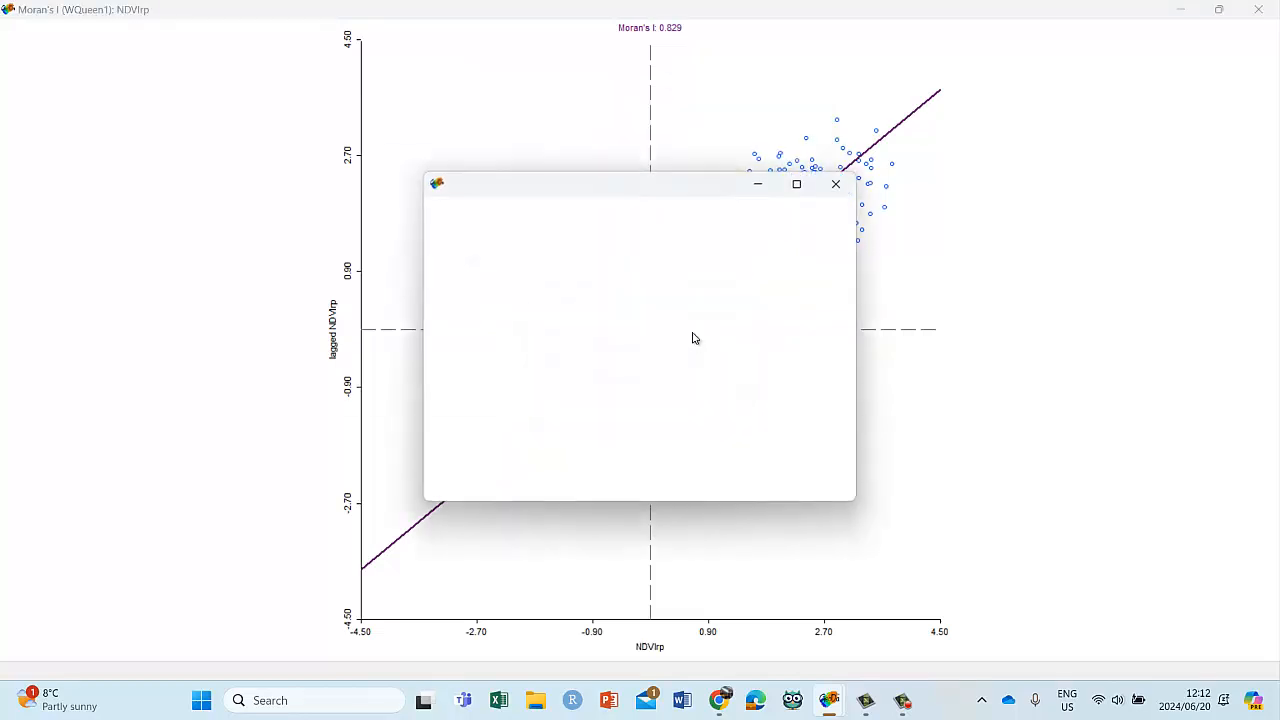
left_click(798, 185)
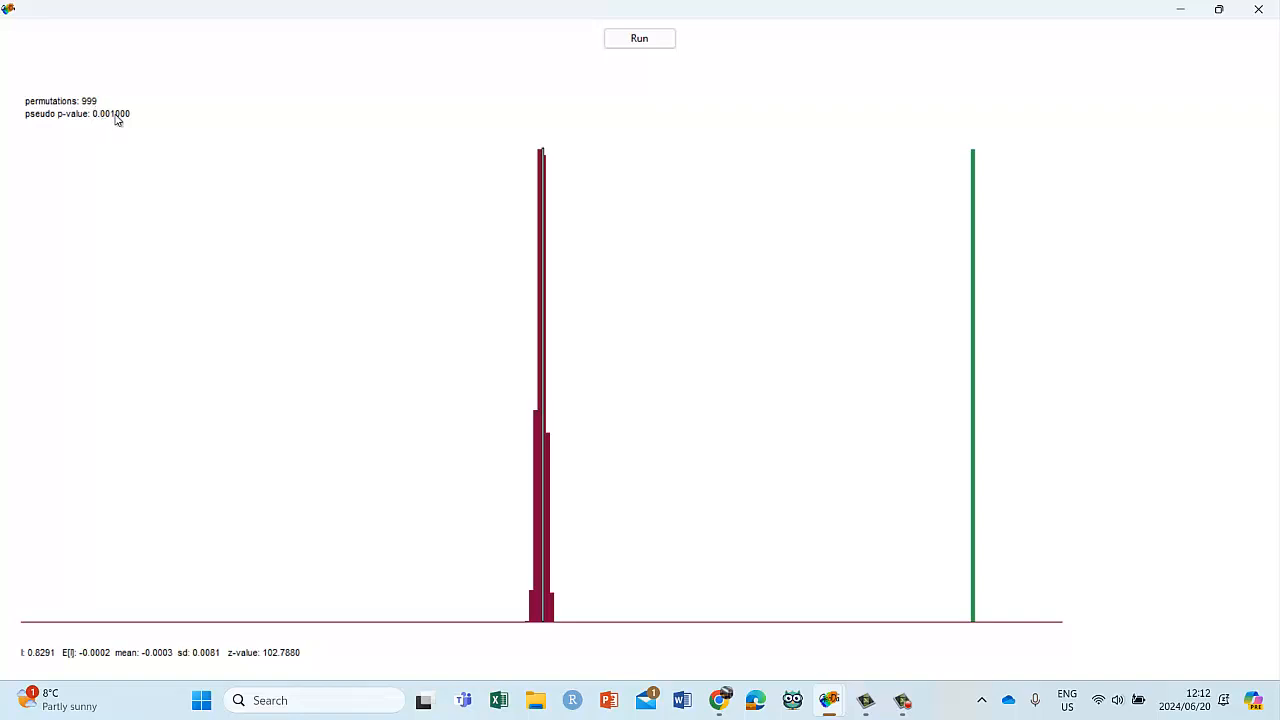
Step: Rerun the 999-permutation randomization three times to compare the reference distributions, and close the result
left_click(651, 43)
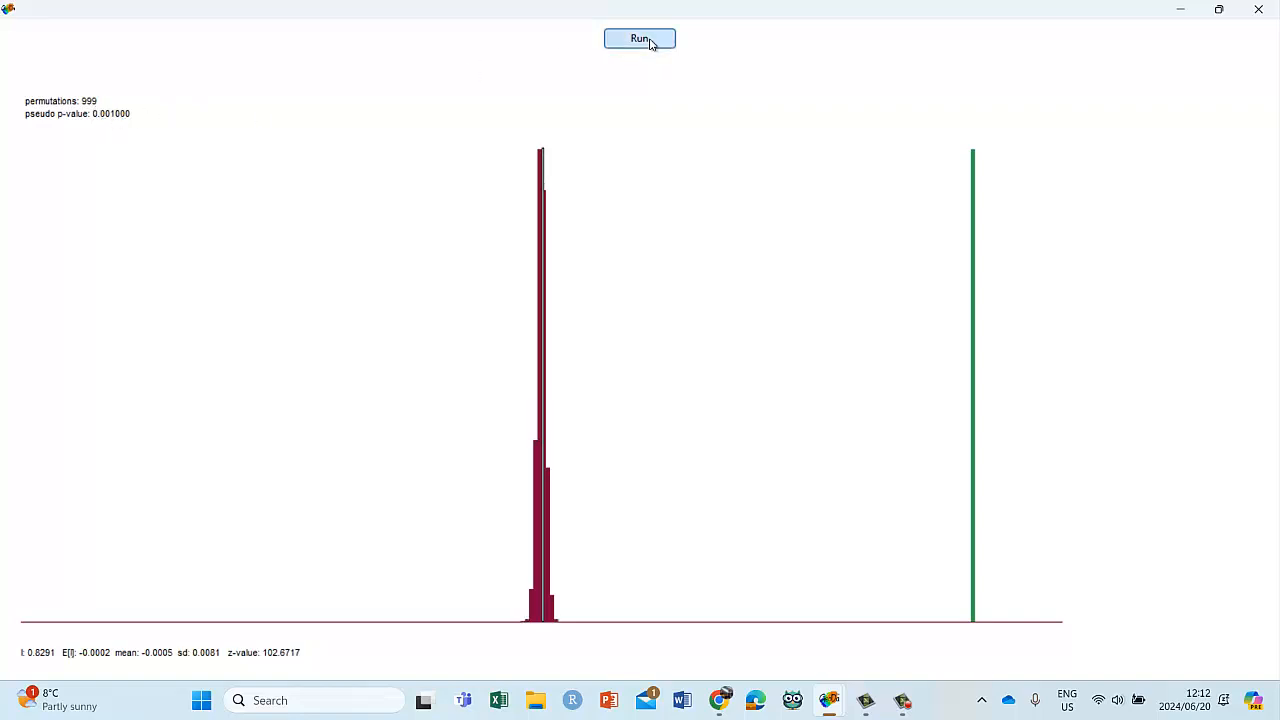
left_click(650, 43)
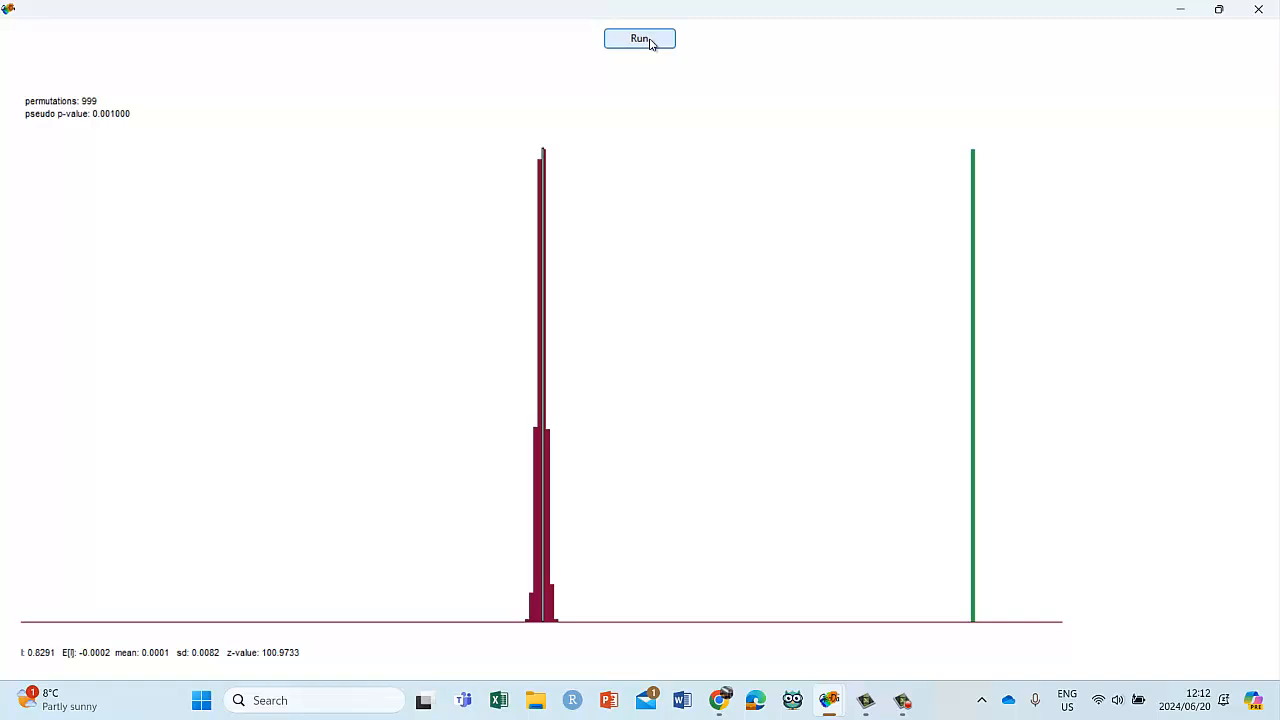
left_click(650, 43)
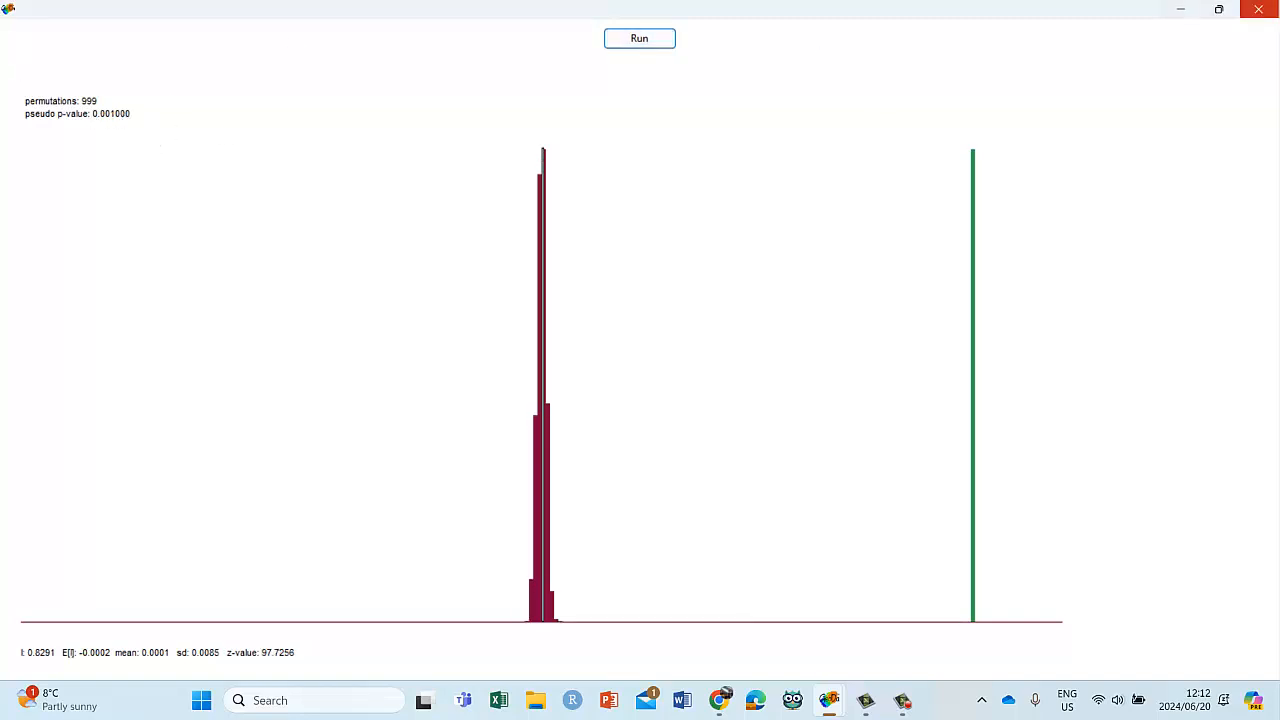
left_click(1258, 10)
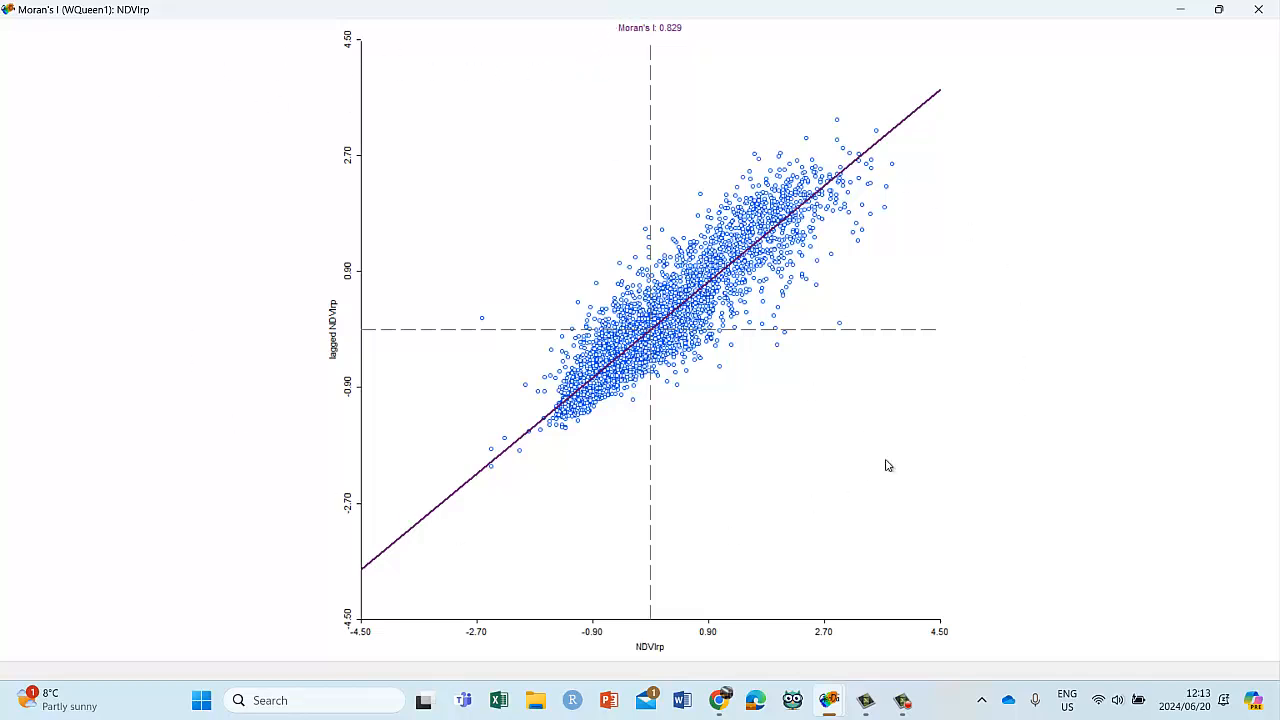
Step: Run a 99-permutation randomization on the WQueen1 Moran's I, and close both the result and the scatter plot
right_click(222, 81)
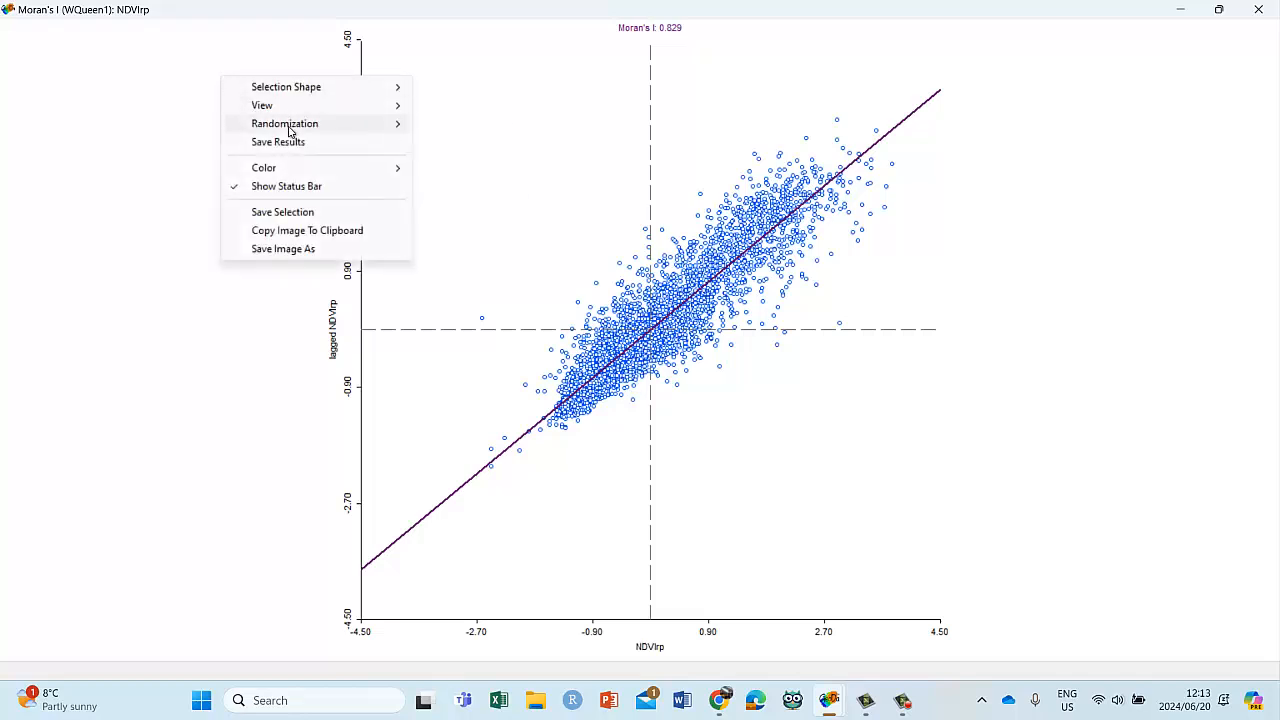
mouse_move(292, 125)
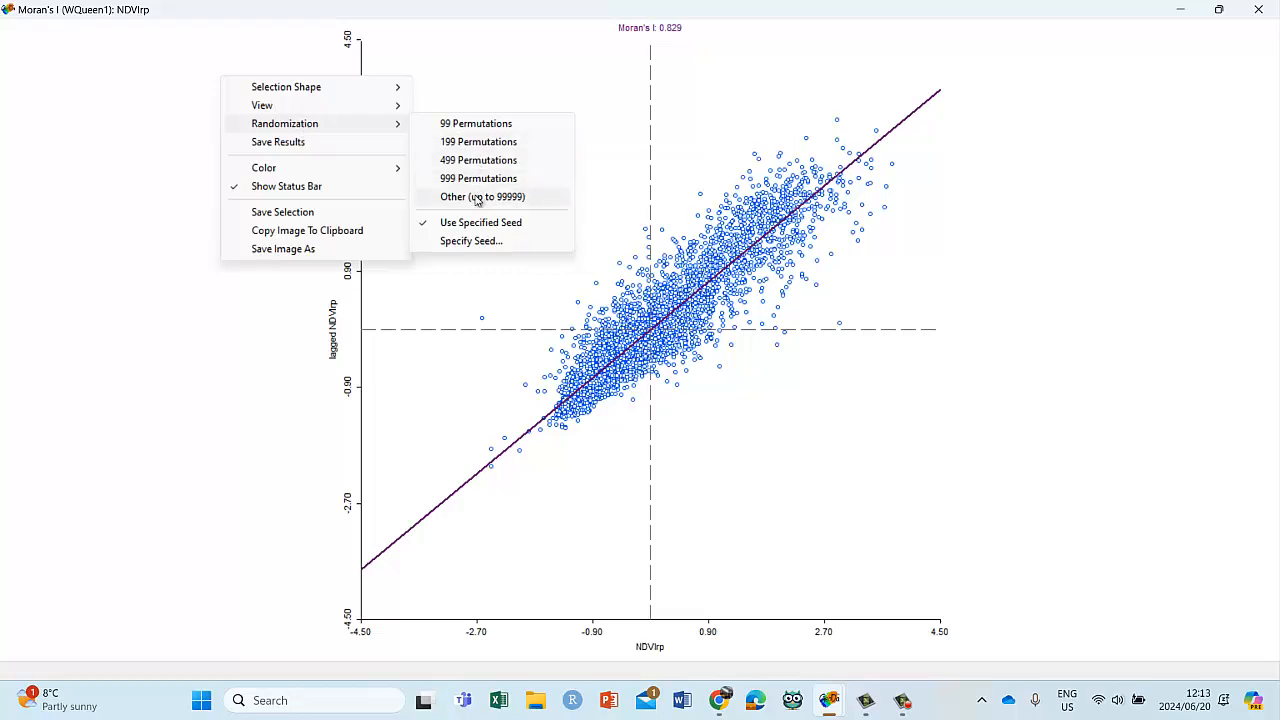
left_click(476, 125)
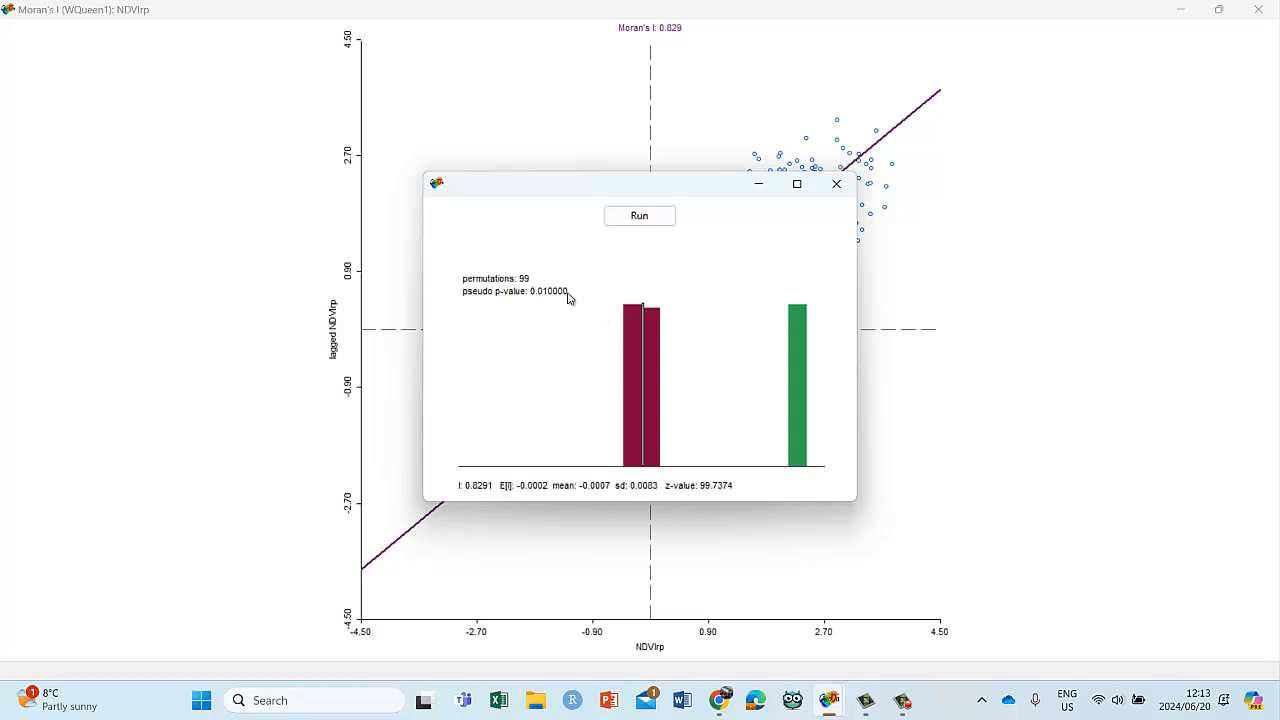
left_click(836, 184)
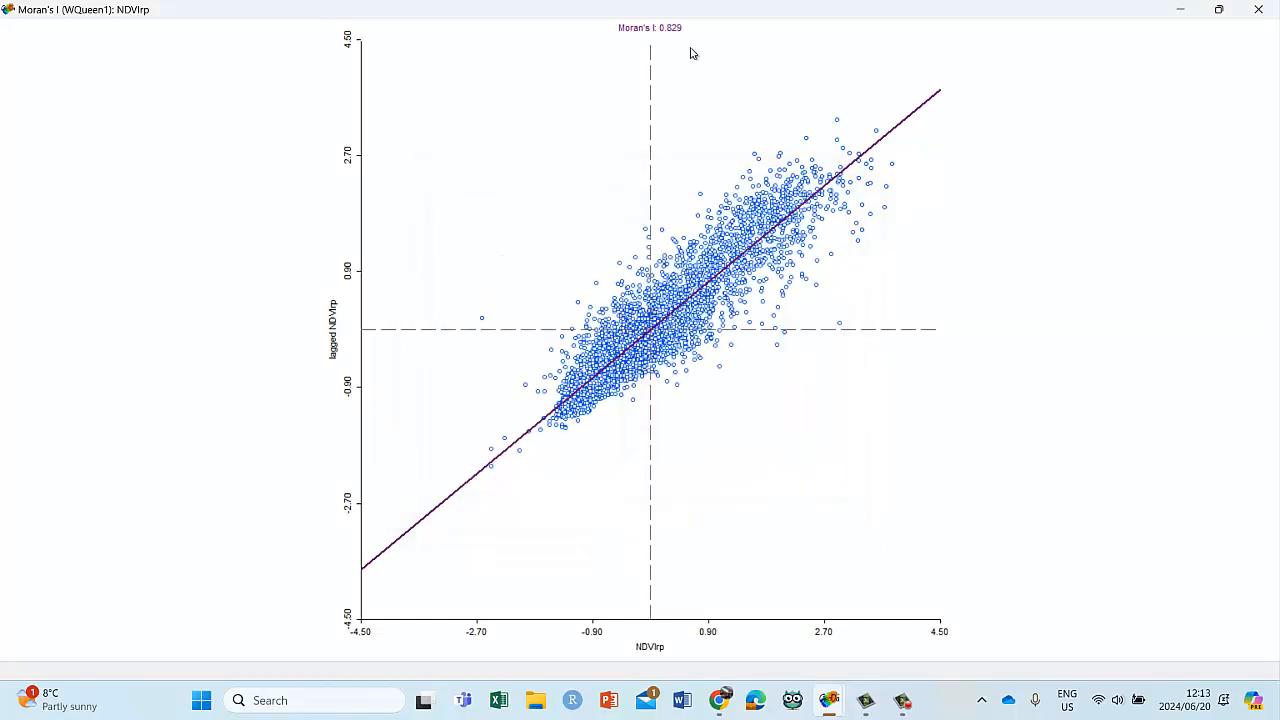
left_click(1258, 9)
left_click(275, 37)
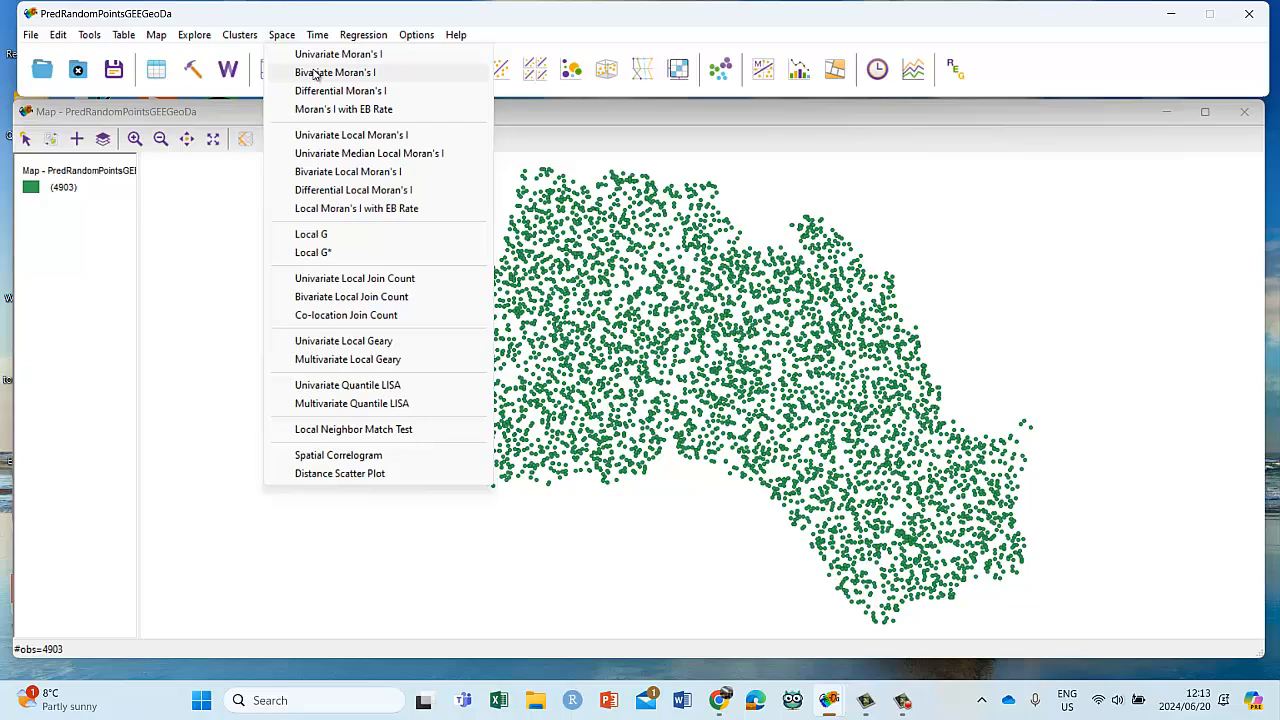
left_click(316, 74)
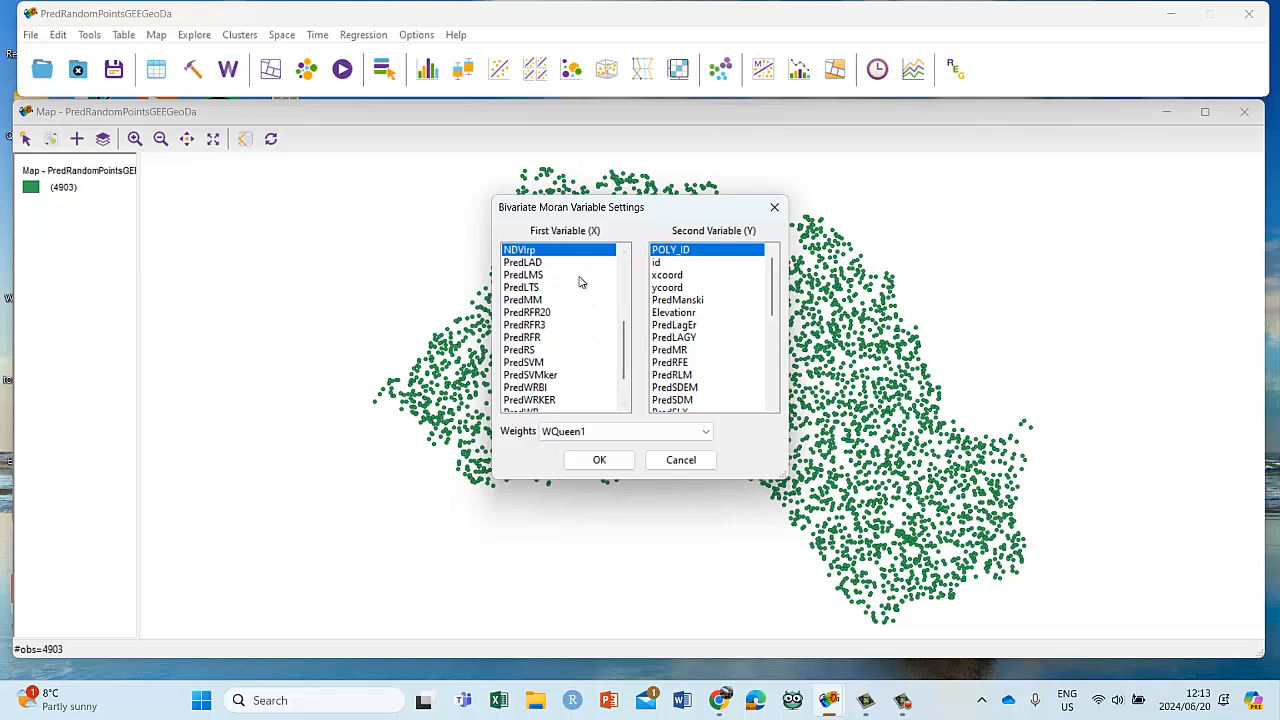
scroll(712, 365, "down", 4)
scroll(712, 366, "down", 3)
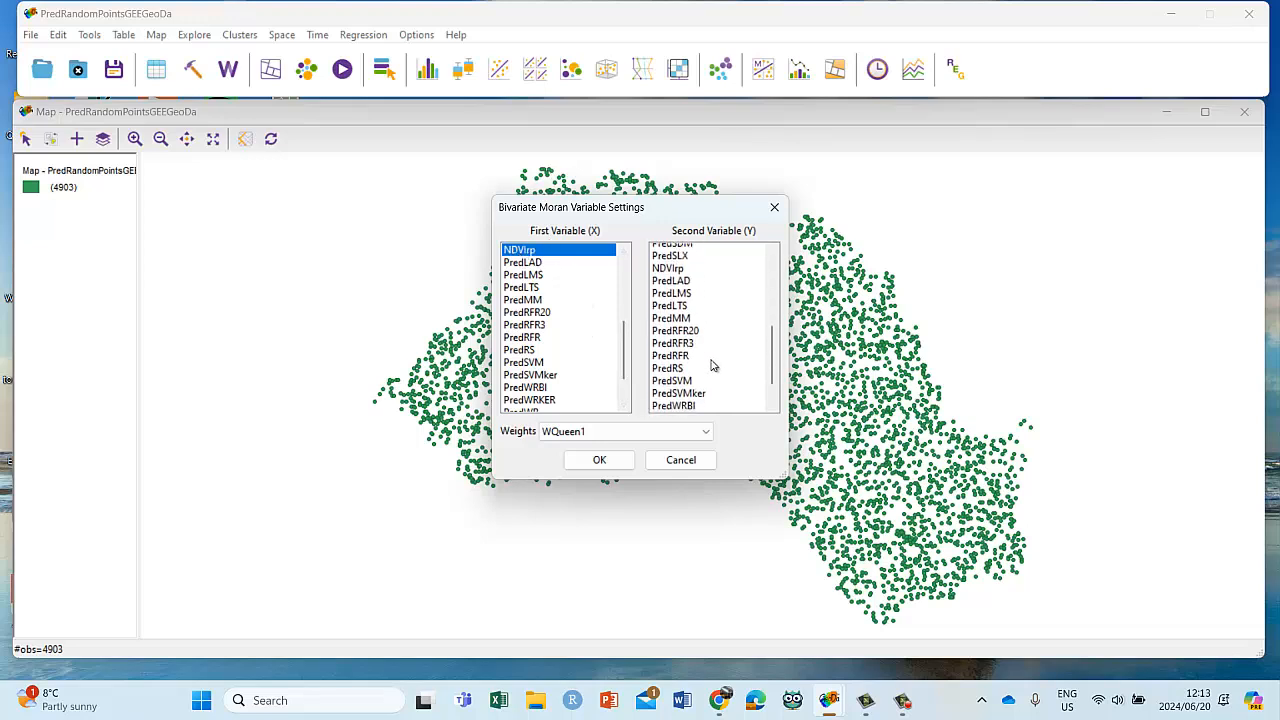
left_click(681, 378)
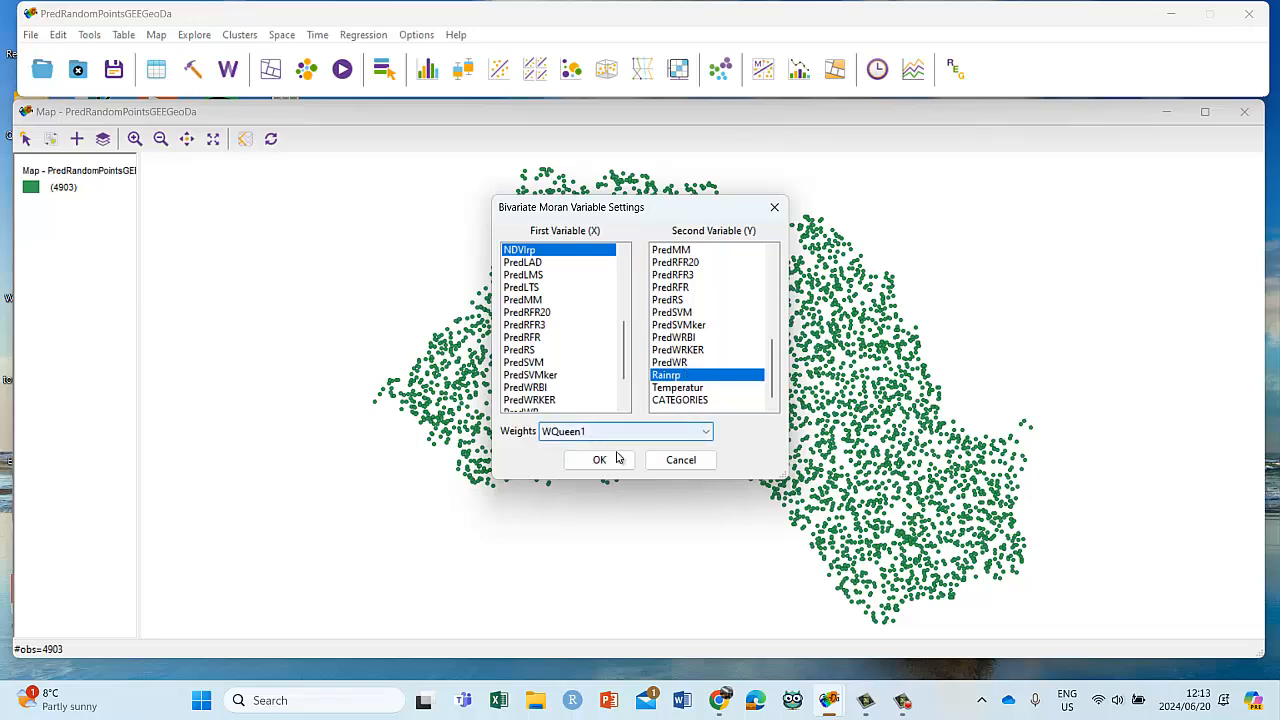
left_click(683, 460)
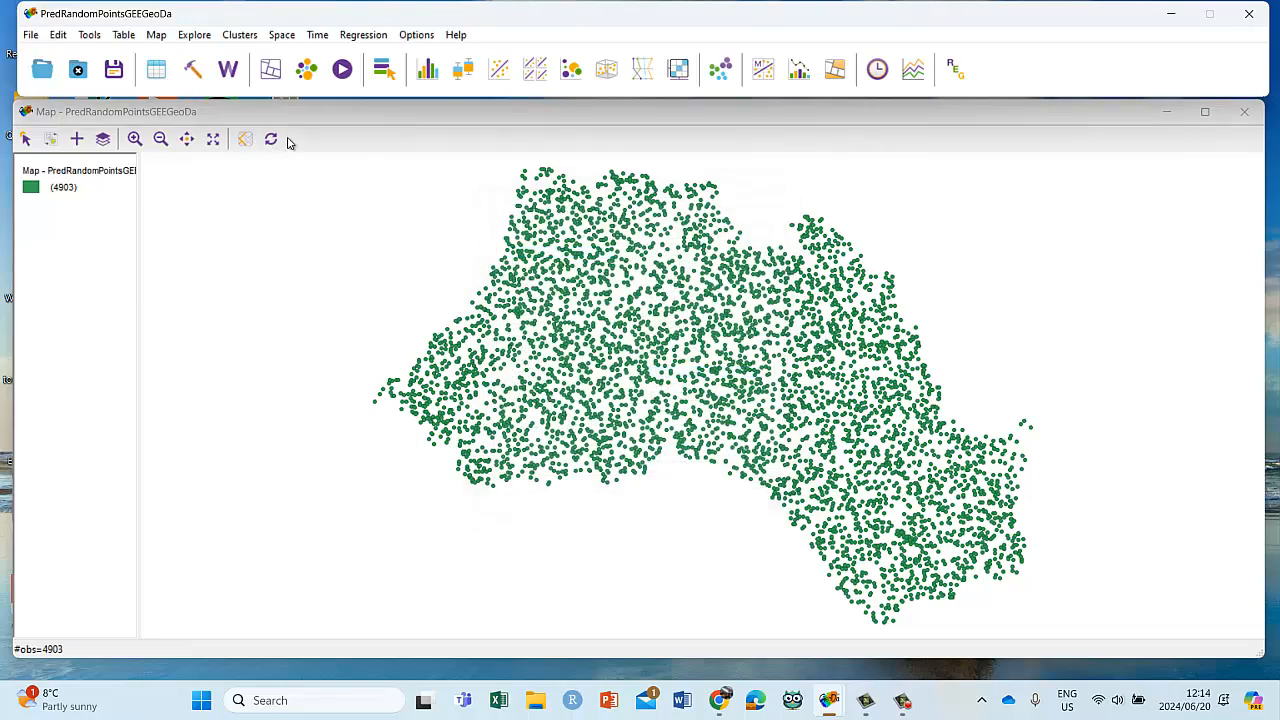
Step: Run a Univariate Moran's I on NDVIrp using the WQueen2 weights and enlarge the scatter plot to full size
left_click(282, 34)
left_click(297, 56)
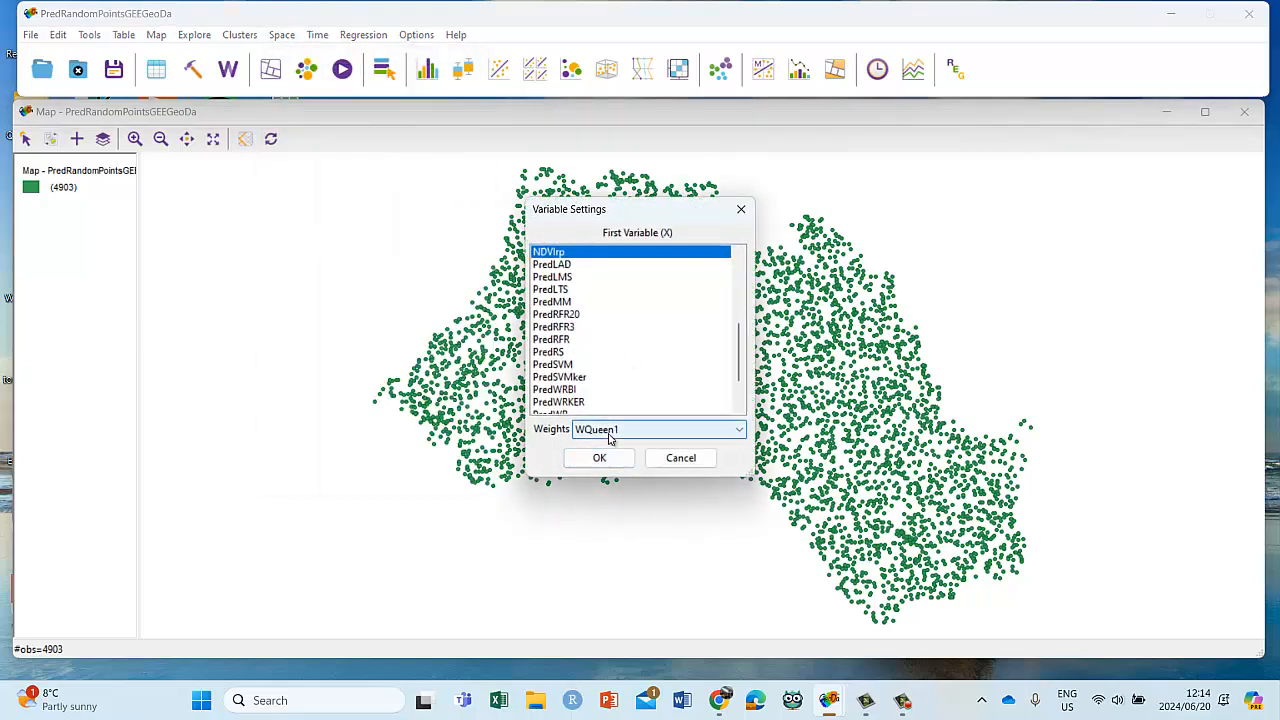
left_click(609, 437)
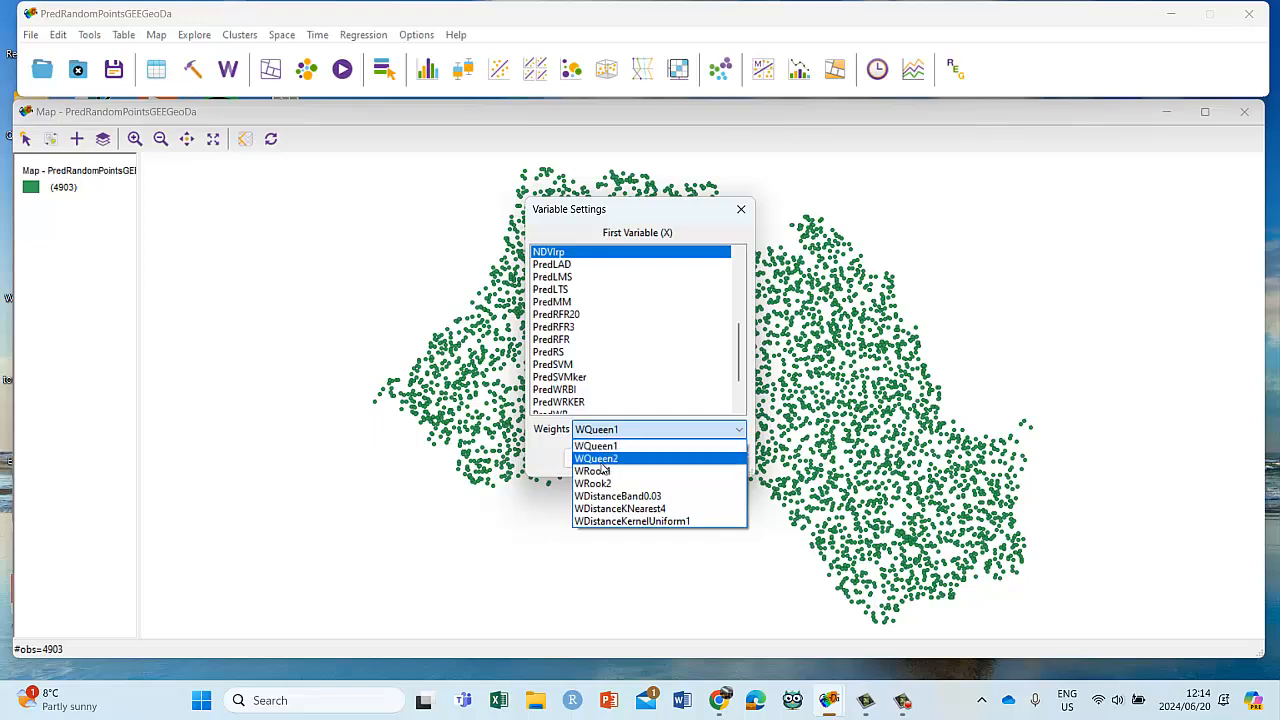
left_click(603, 460)
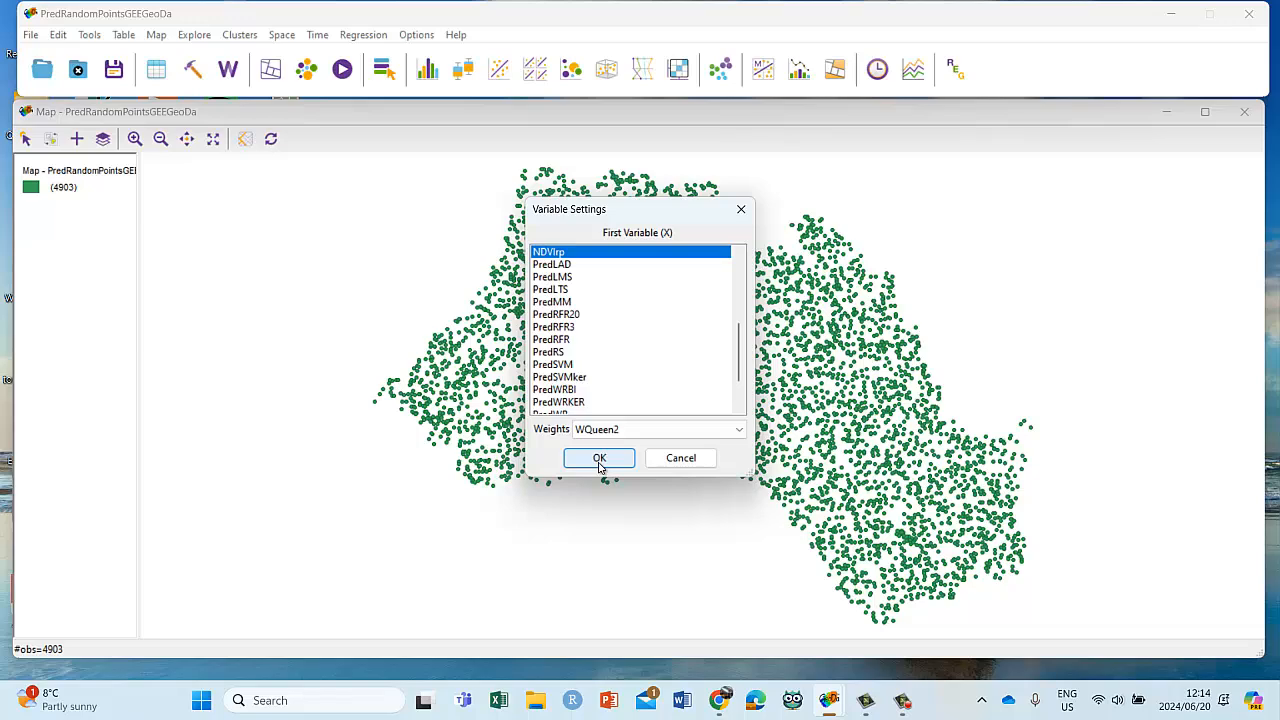
left_click(599, 458)
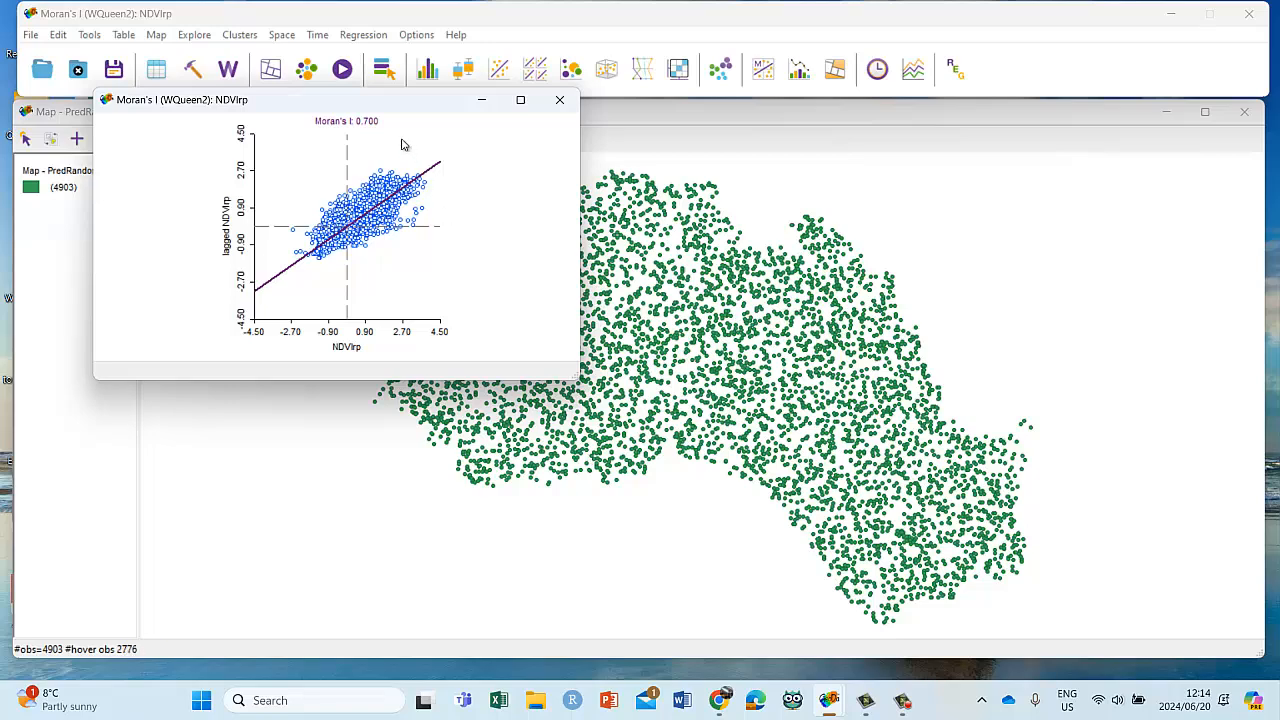
left_click(520, 100)
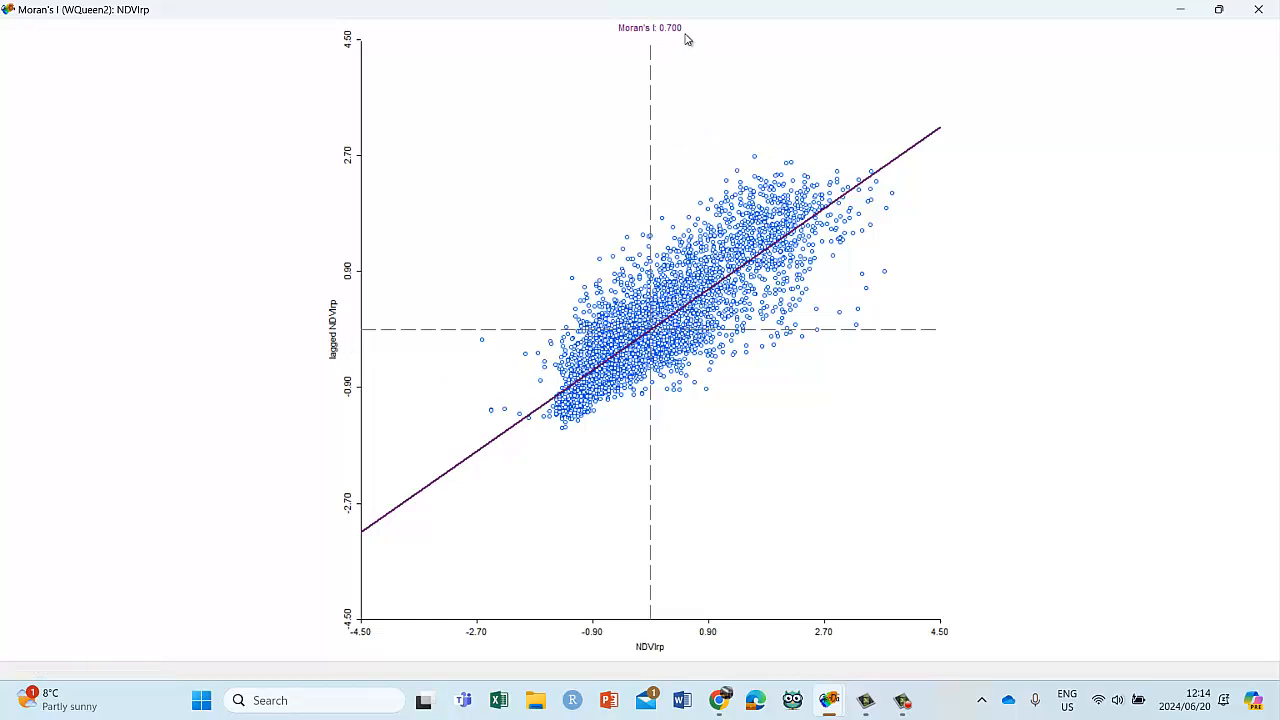
Step: Run a 999-permutation randomization on the WQueen2 Moran's I, view it at full size, and close the result and the scatter plot
right_click(423, 76)
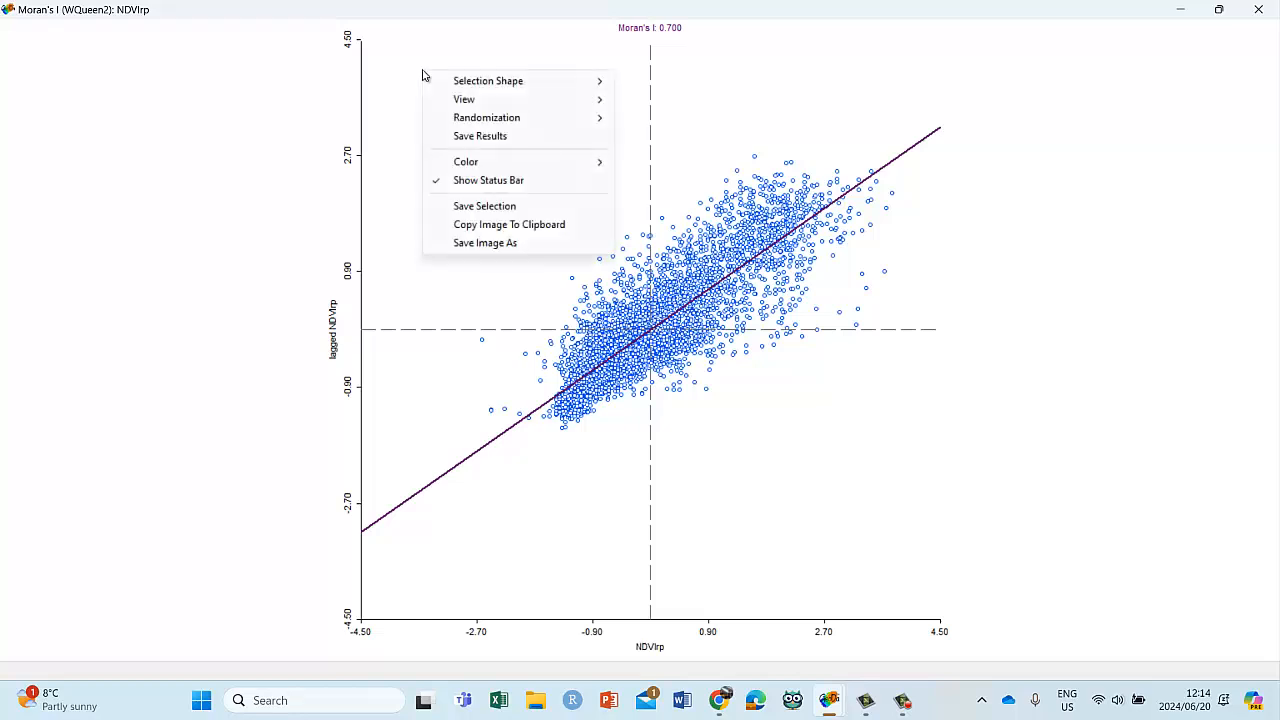
mouse_move(500, 119)
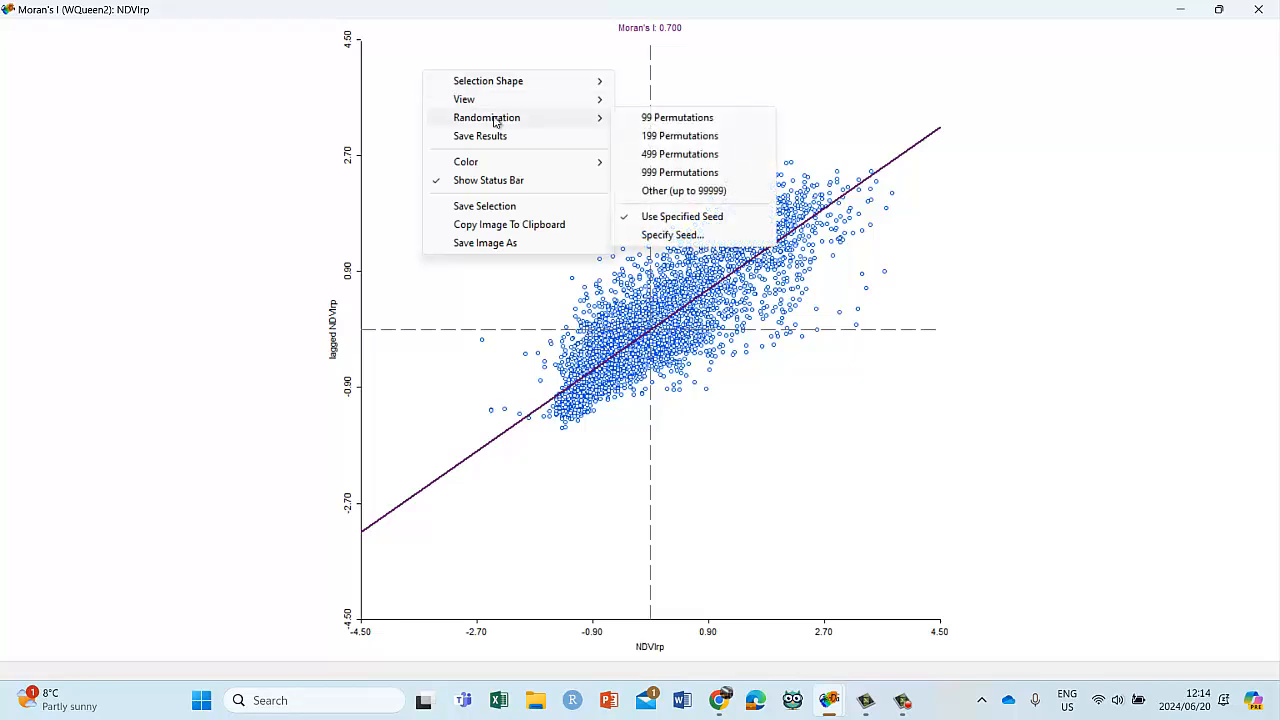
left_click(653, 174)
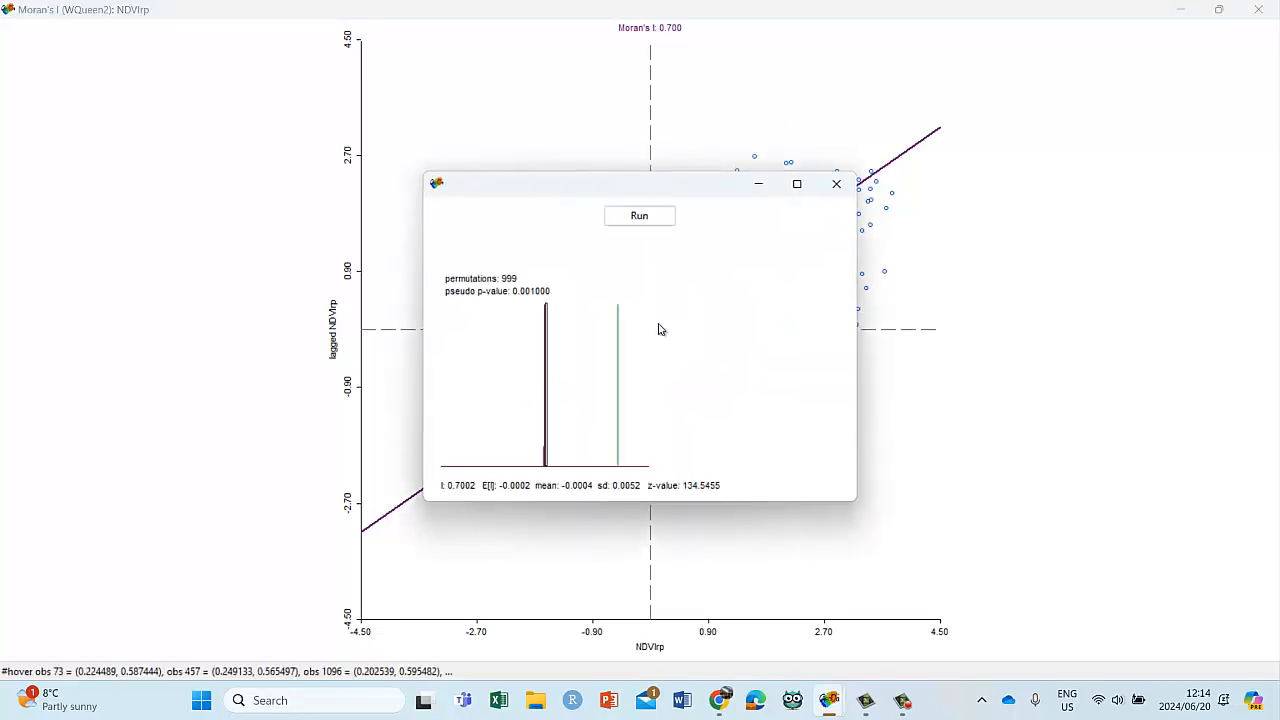
left_click(797, 184)
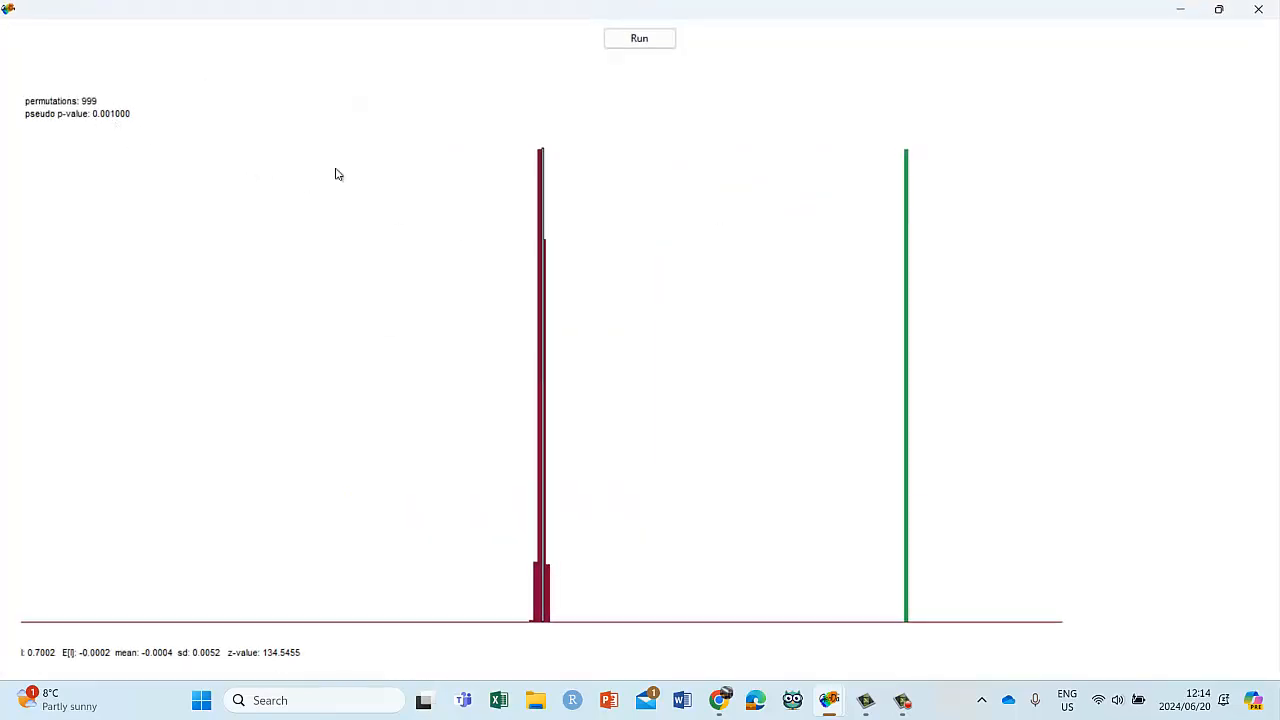
left_click(1258, 9)
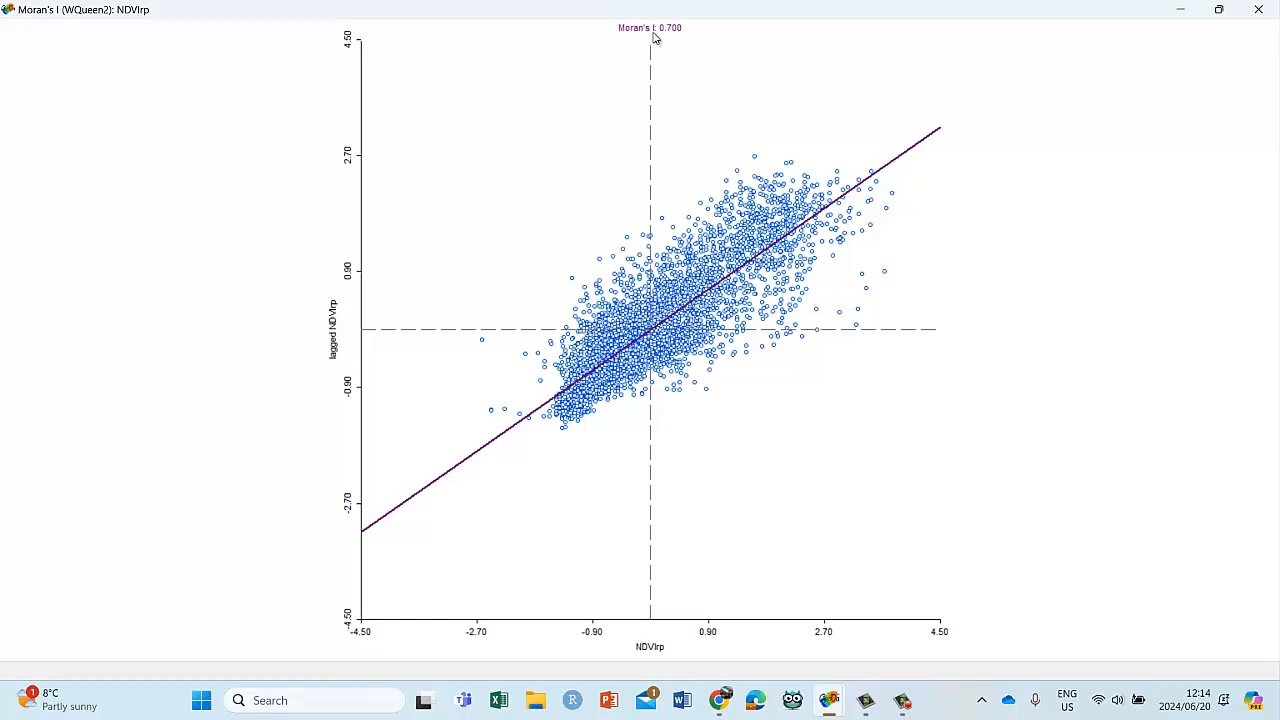
left_click(1270, 7)
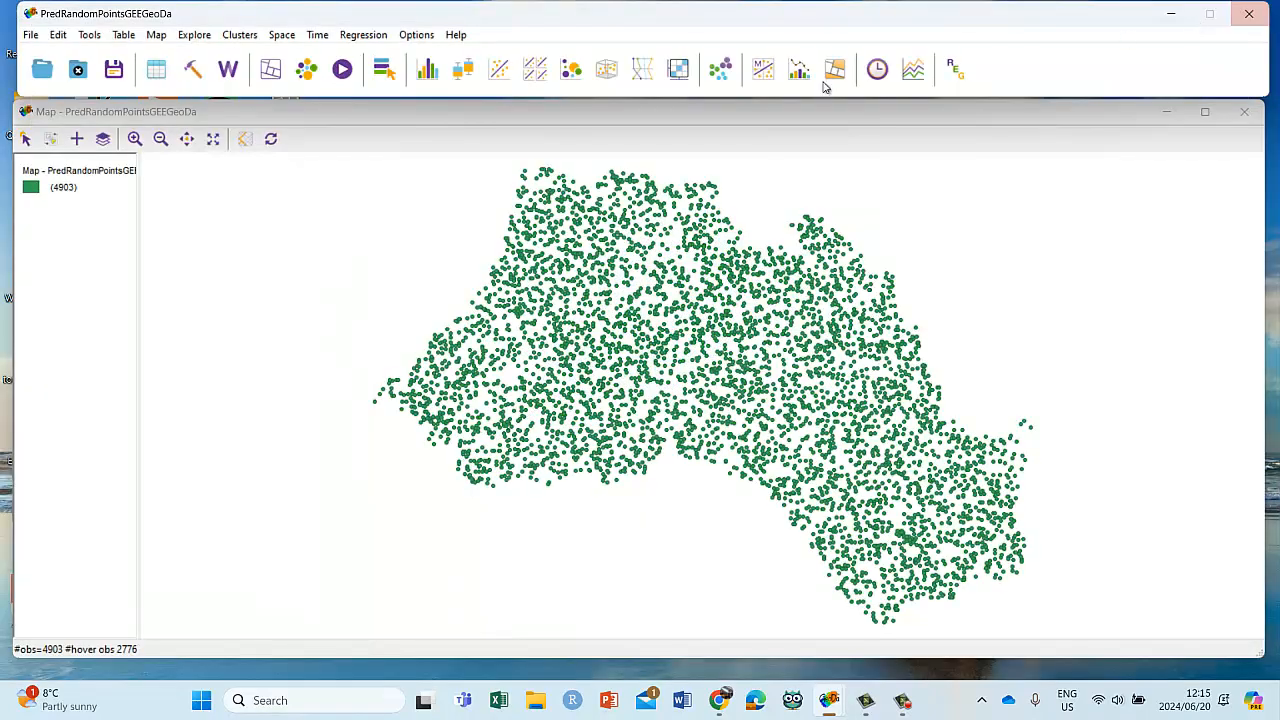
Step: Run a Univariate Moran's I on NDVIrp using the WDistanceKNearest4 weights and enlarge the scatter plot to full size
left_click(281, 34)
left_click(300, 52)
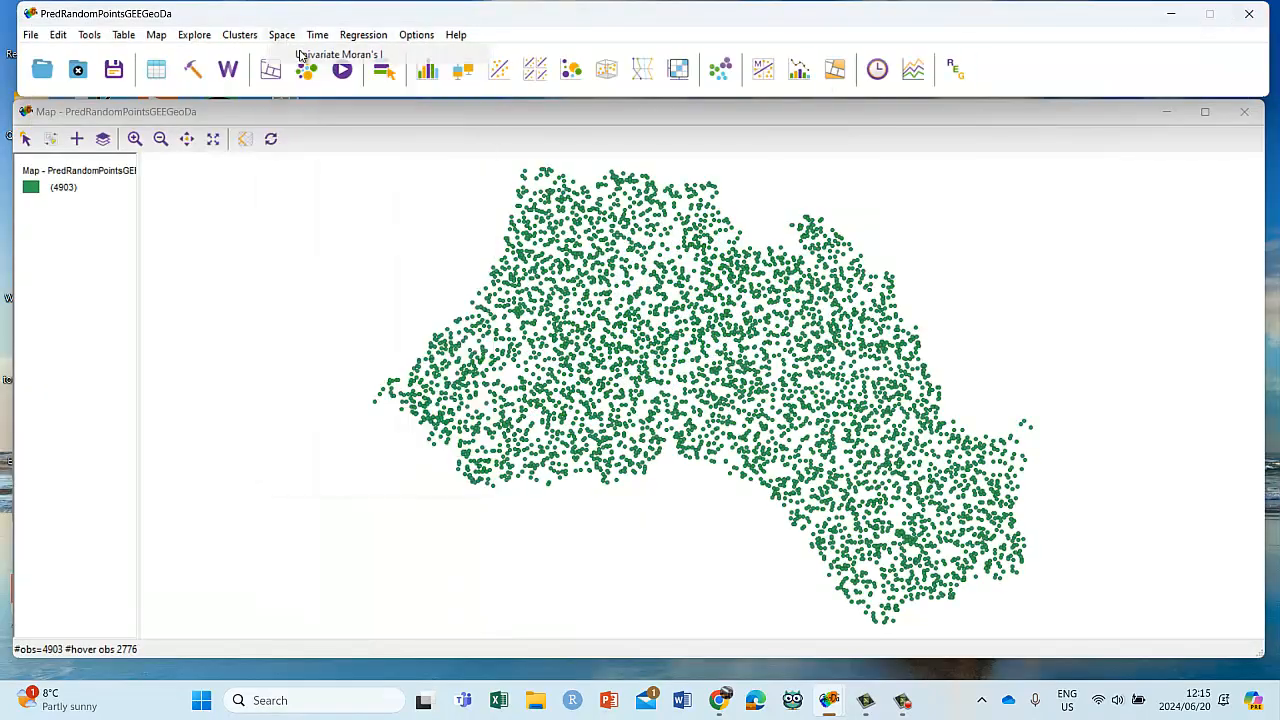
scroll(617, 349, "down", 3)
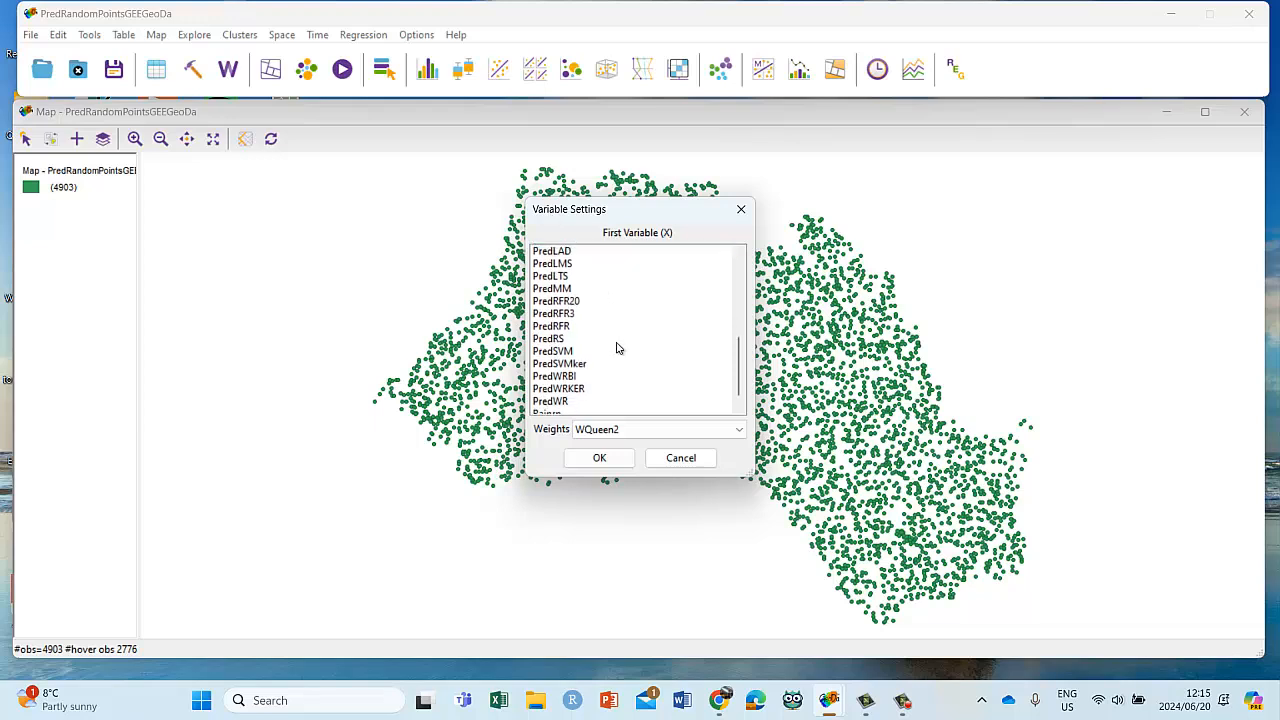
left_click(626, 431)
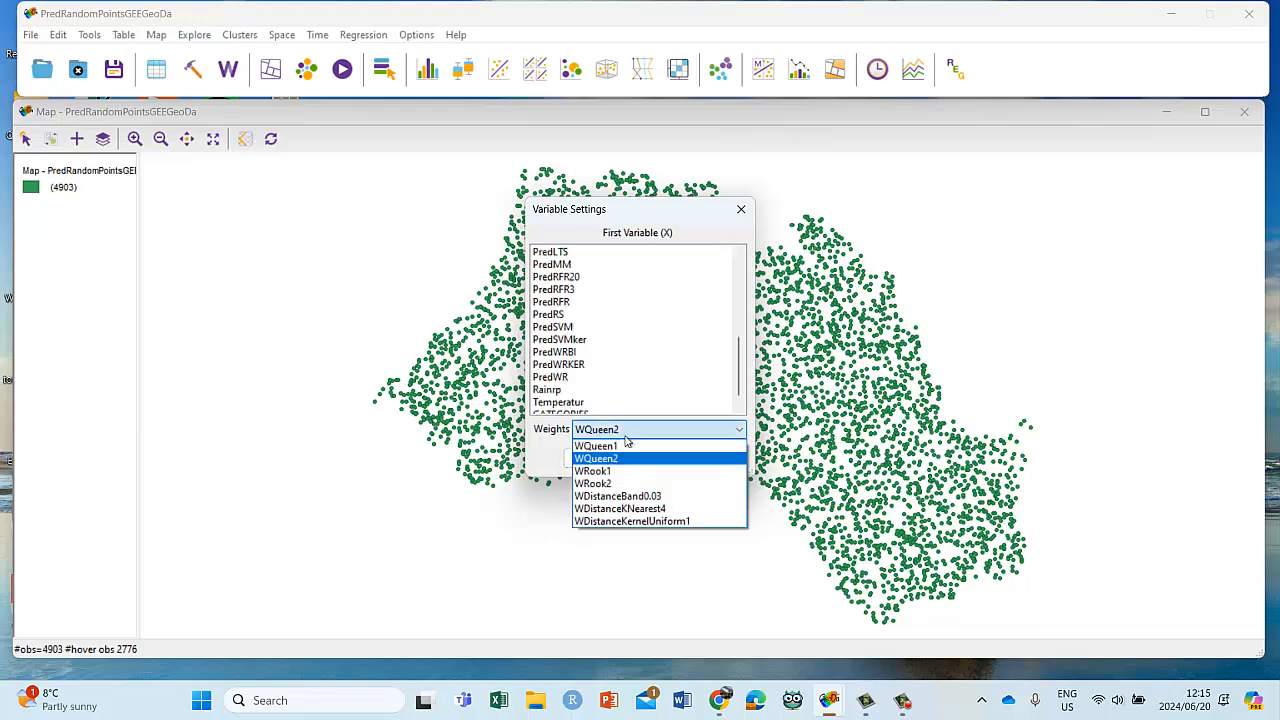
left_click(620, 510)
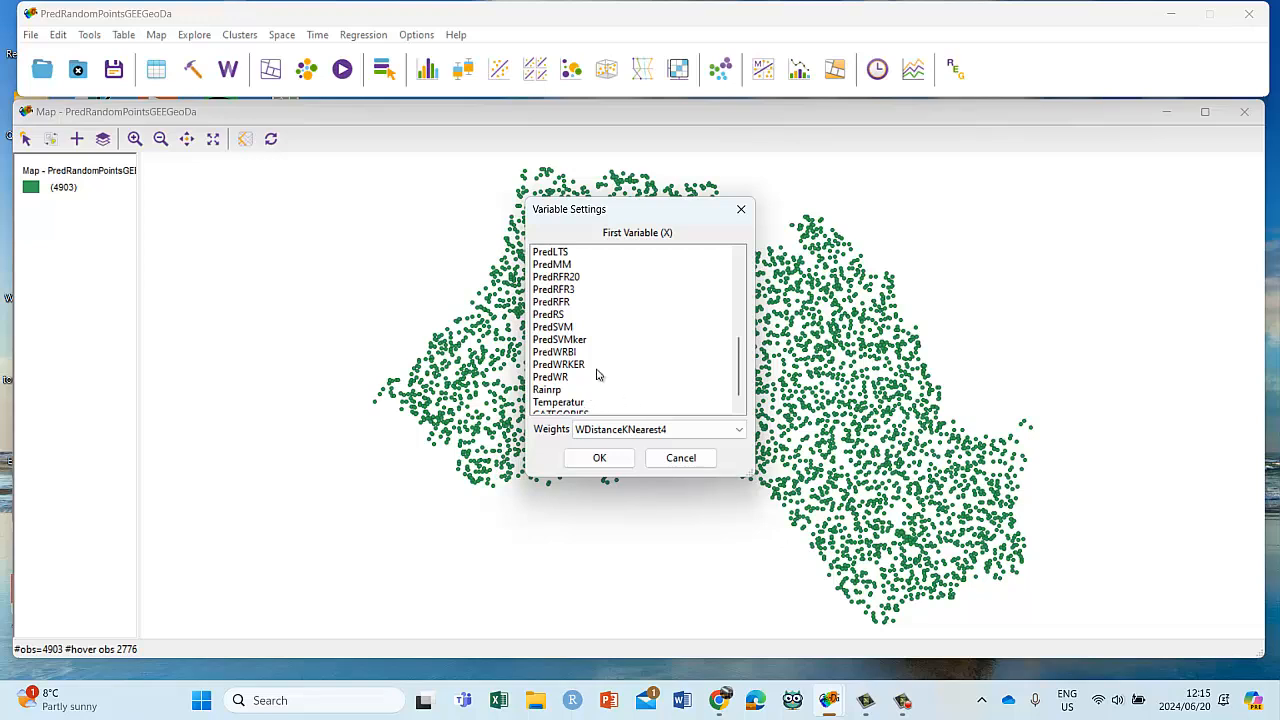
left_click(651, 432)
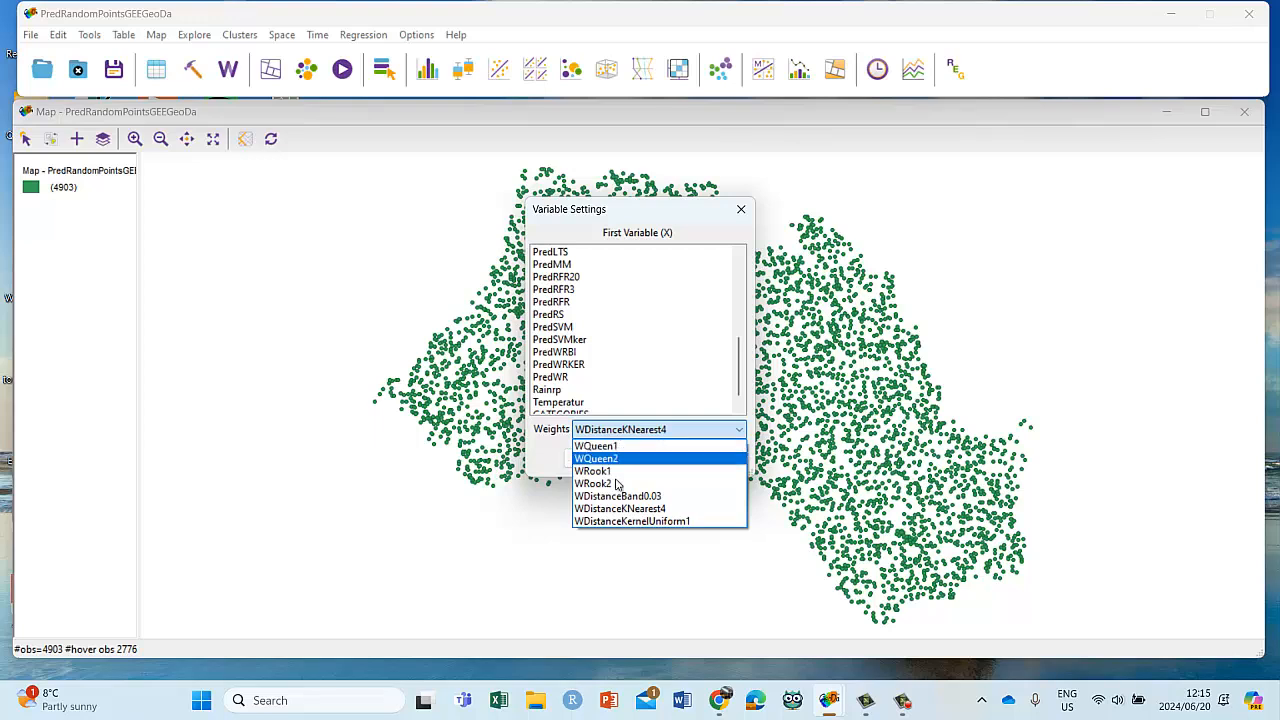
left_click(625, 520)
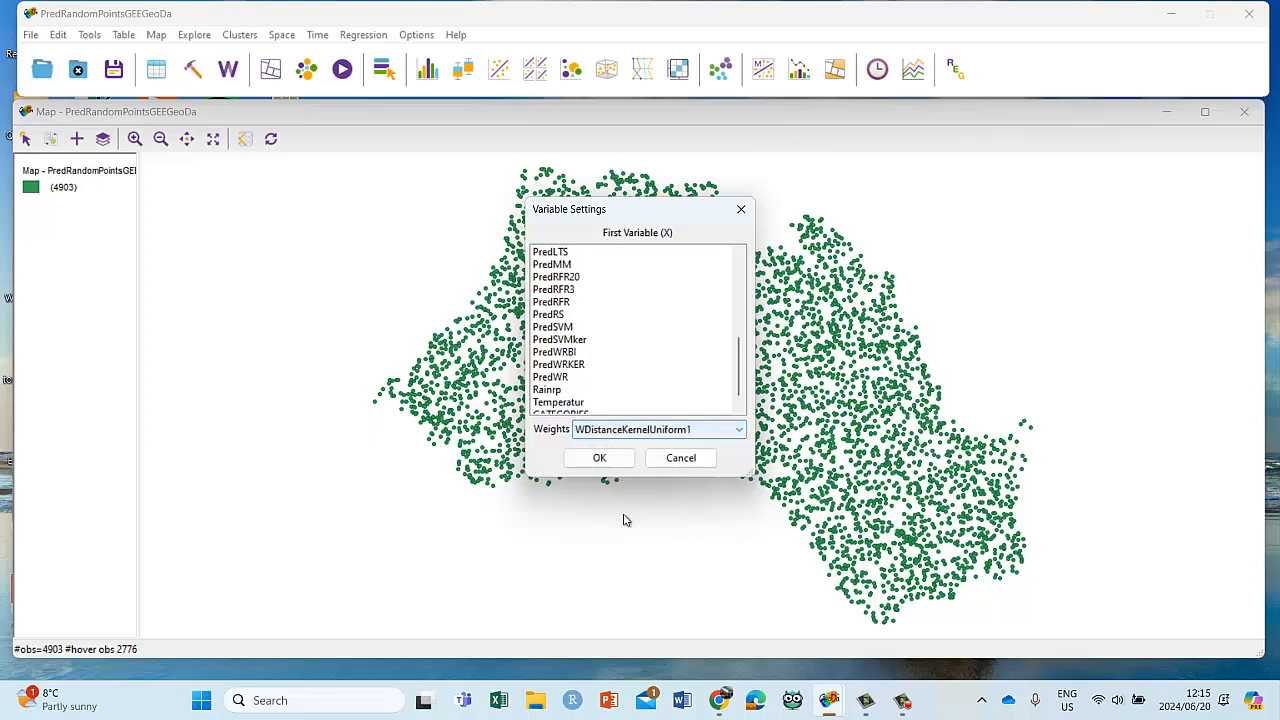
left_click(666, 429)
left_click(640, 516)
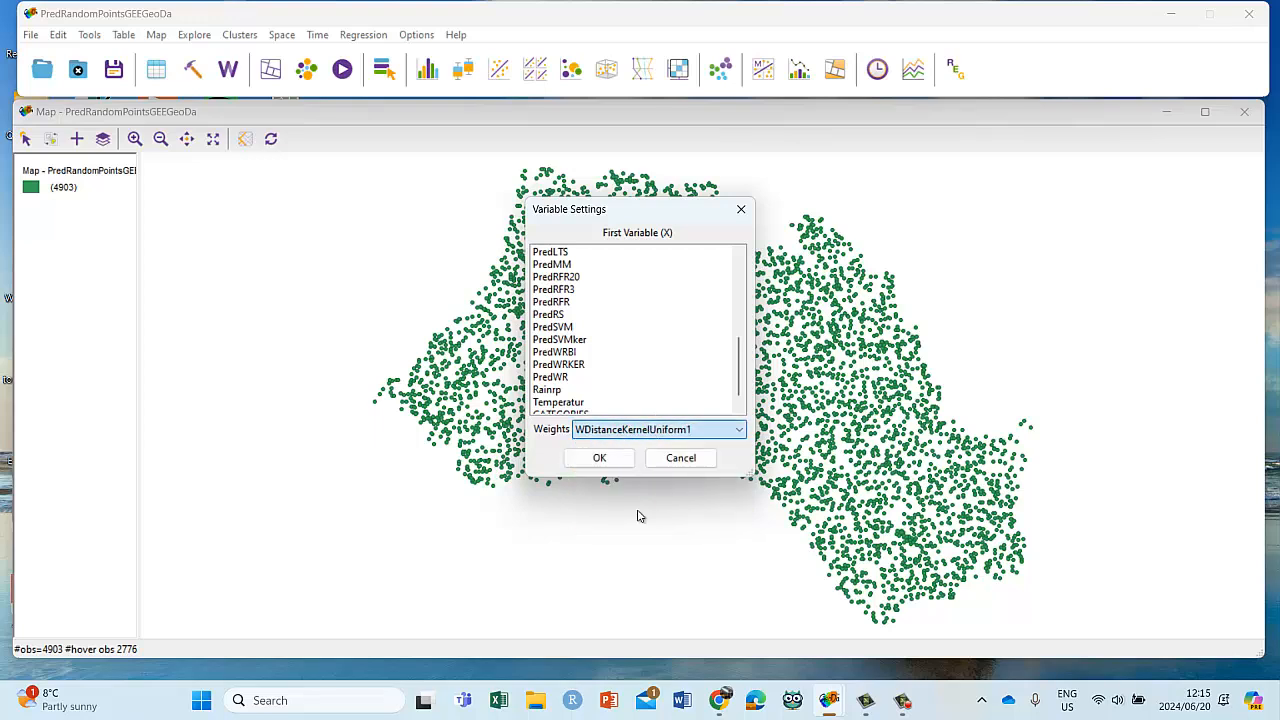
left_click(607, 462)
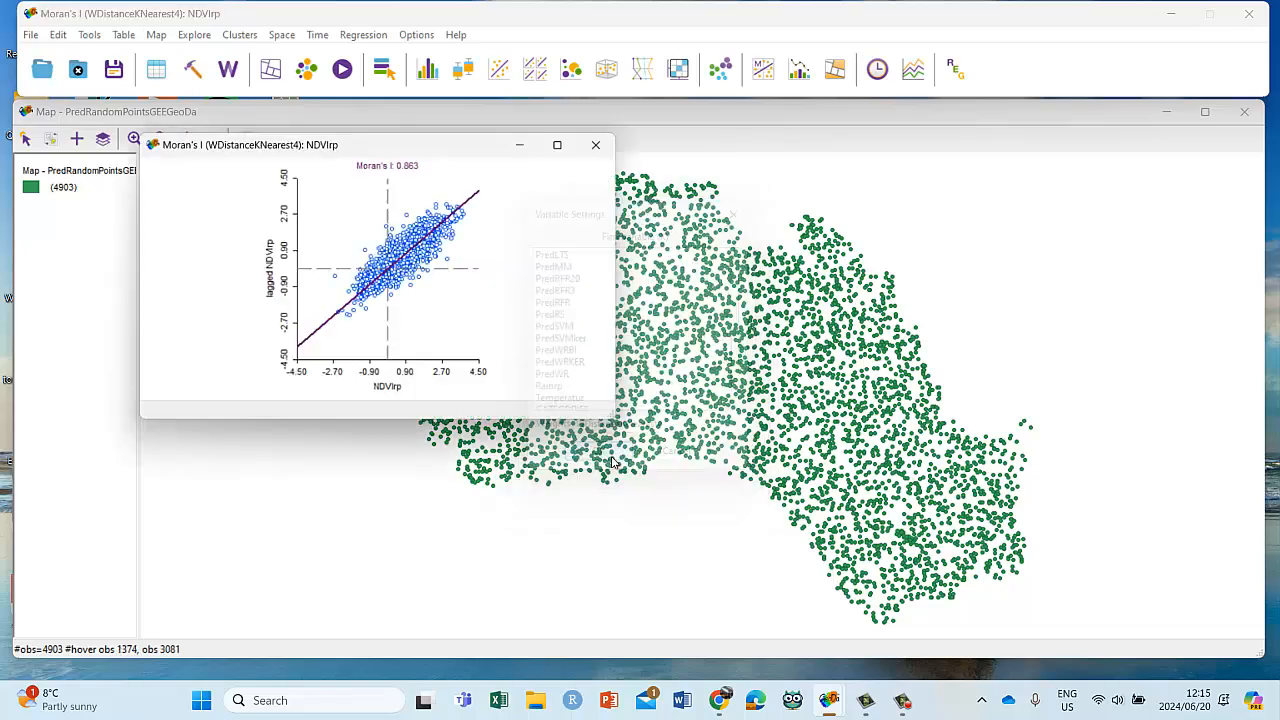
left_click(563, 143)
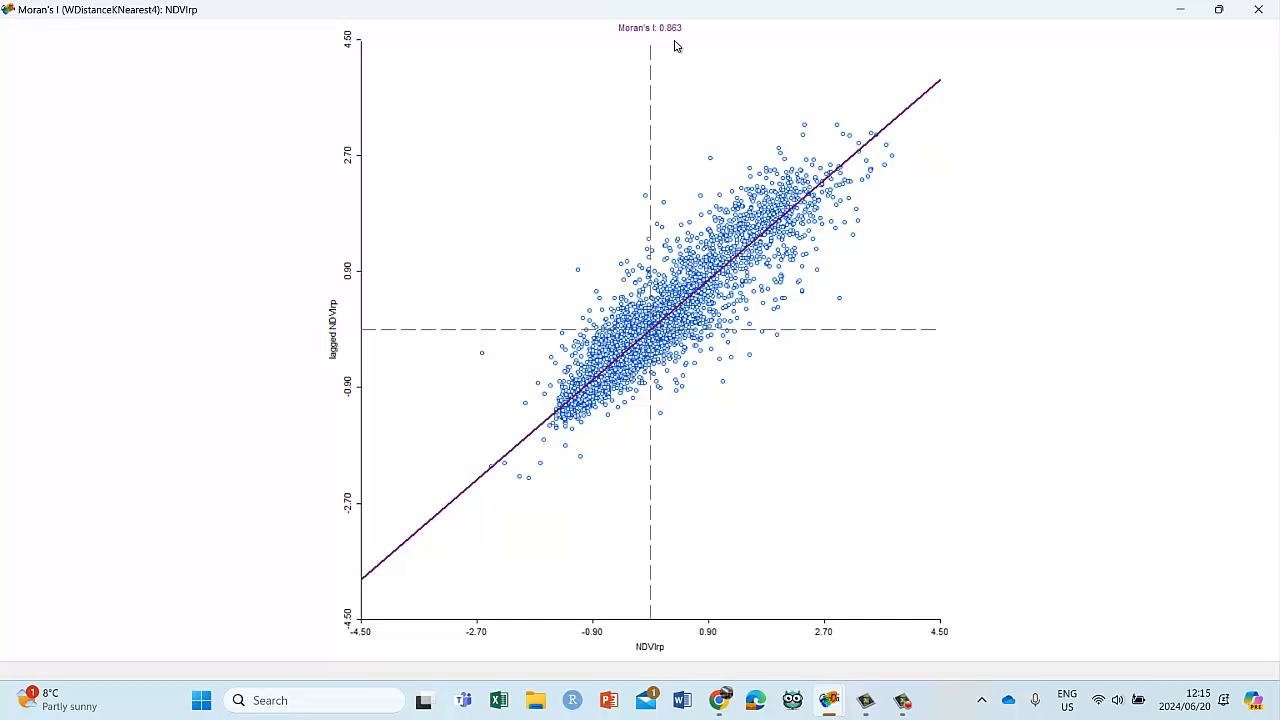
Step: Run a 999-permutation randomization on the WDistanceKNearest4 Moran's I, and close both the result and the scatter plot
right_click(386, 60)
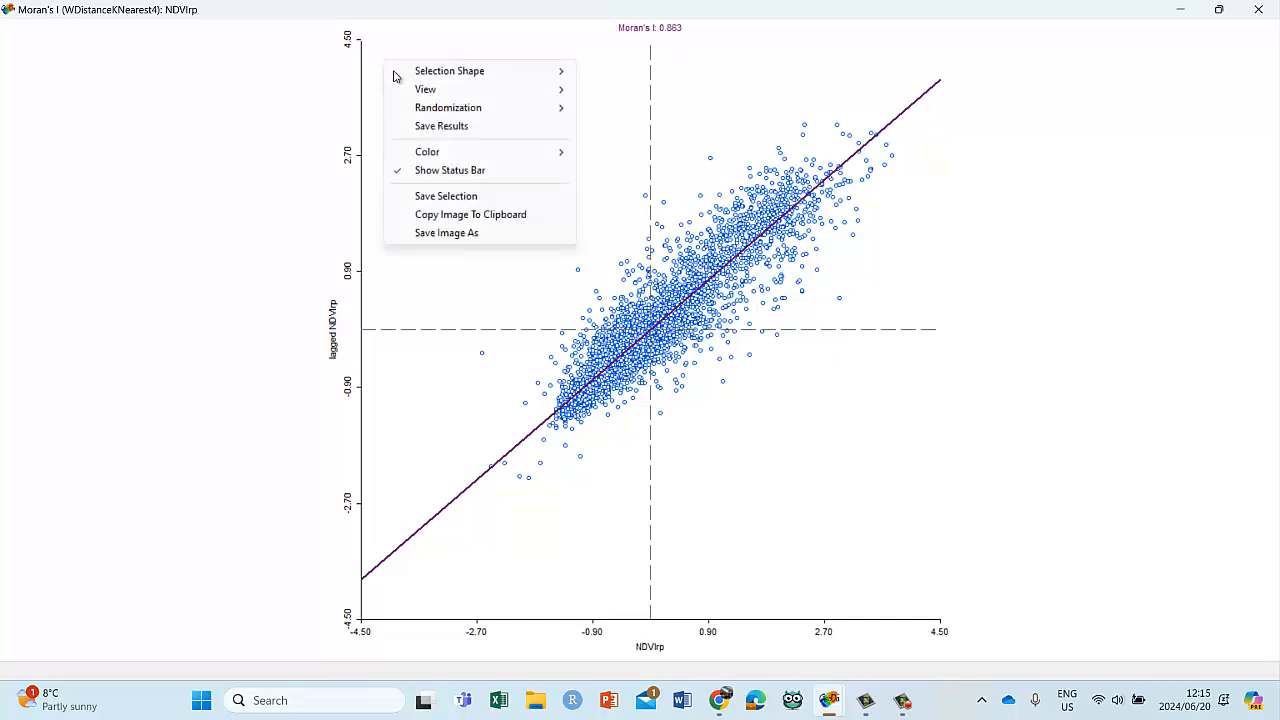
mouse_move(457, 106)
left_click(648, 162)
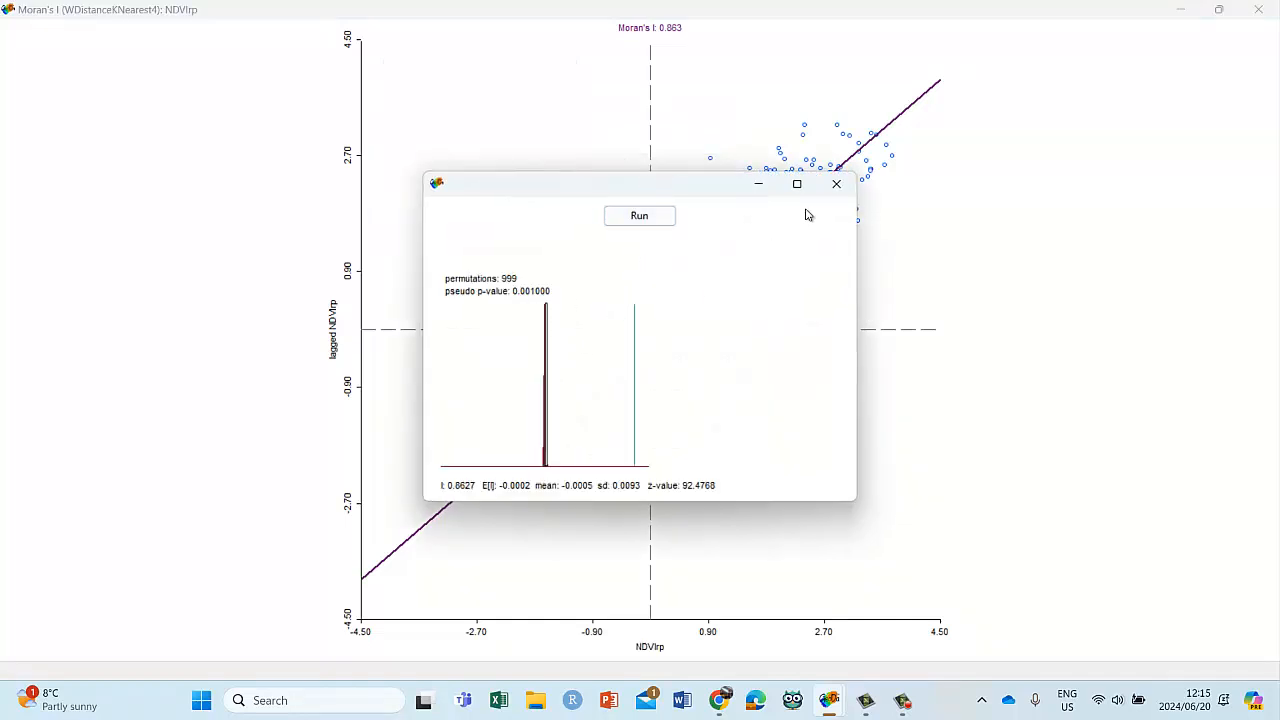
left_click(837, 184)
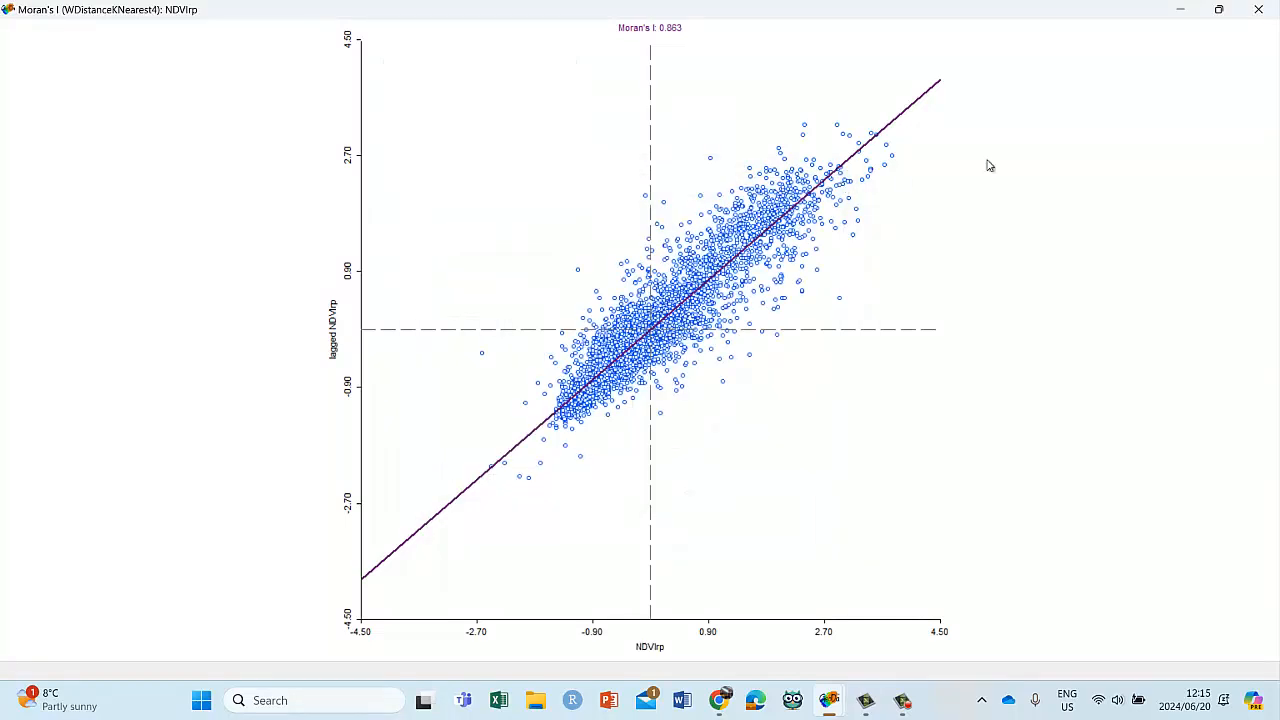
left_click(1266, 10)
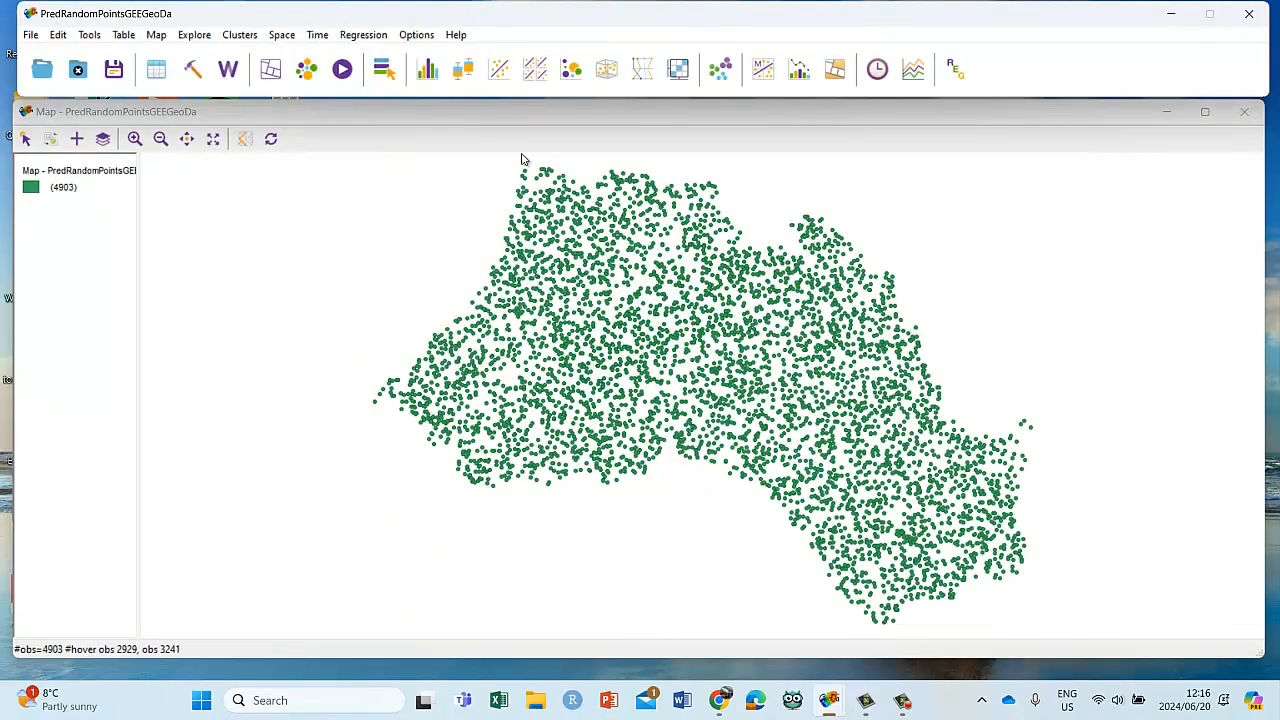
Step: Run a Univariate Moran's I on NDVIrp using the WDistanceKernelUniform1 weights, and close the scatter plot
left_click(281, 35)
left_click(338, 54)
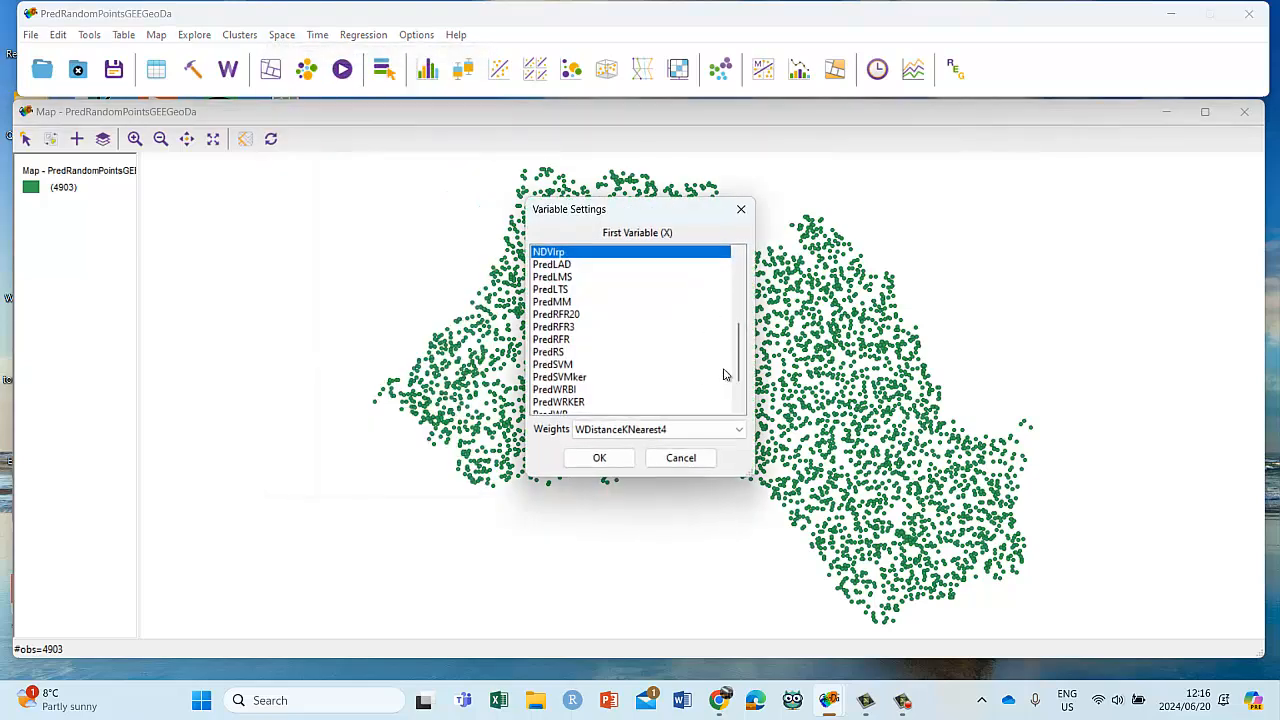
left_click(692, 429)
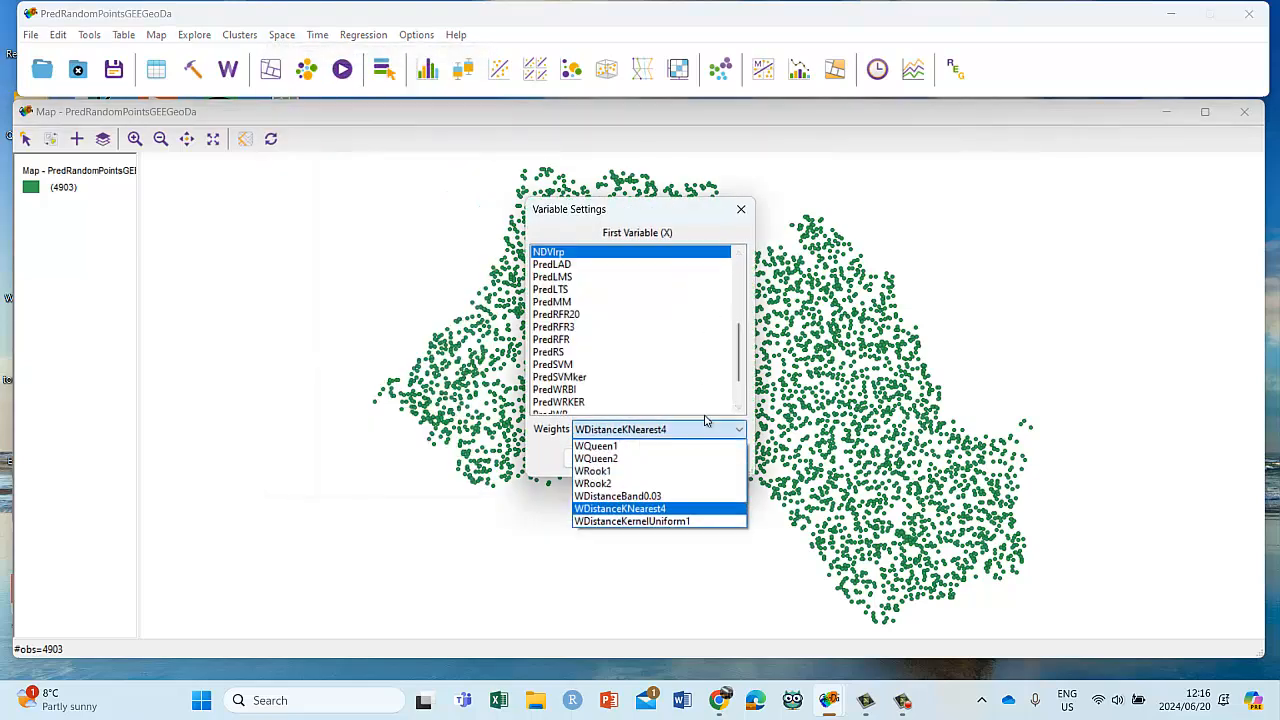
left_click(670, 521)
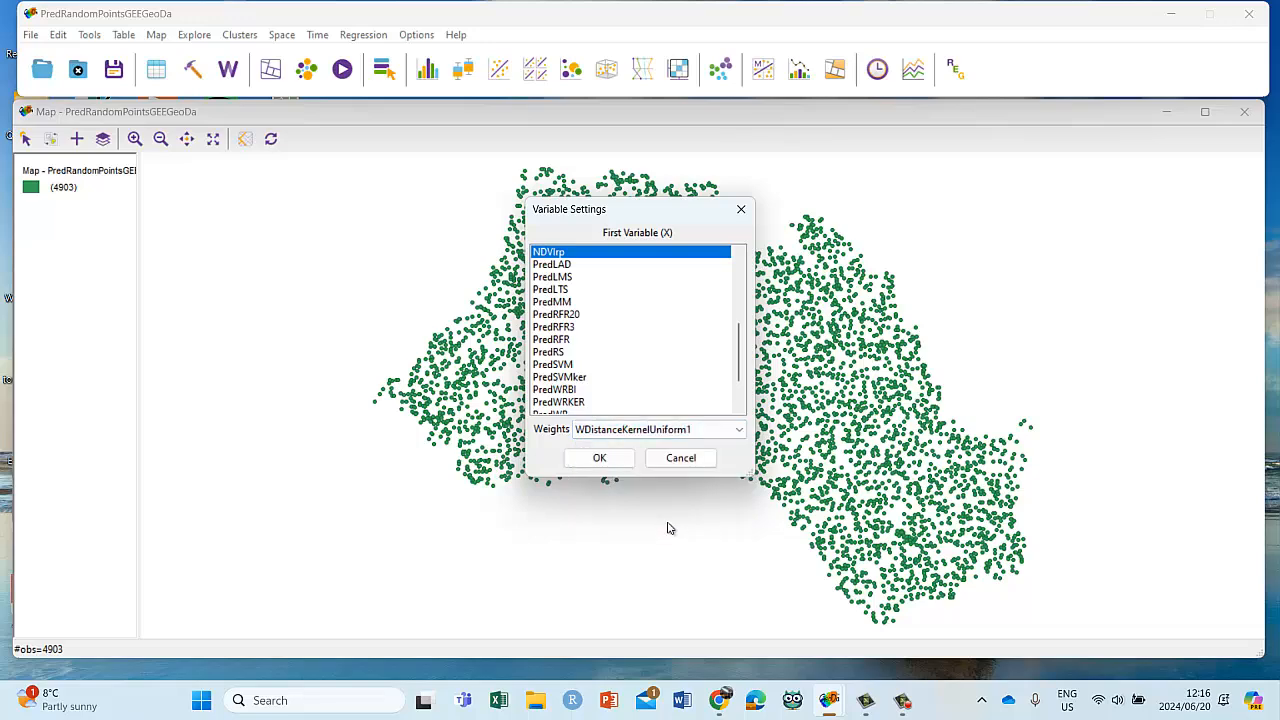
left_click(599, 458)
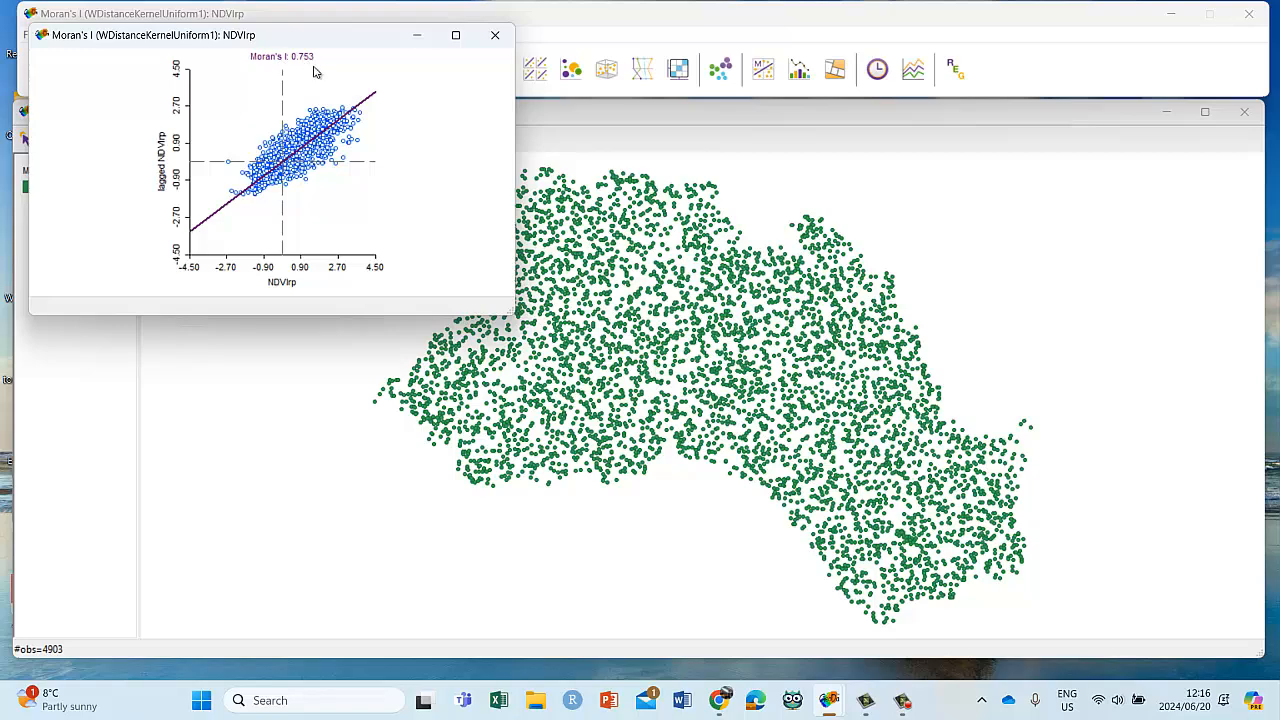
left_click(494, 35)
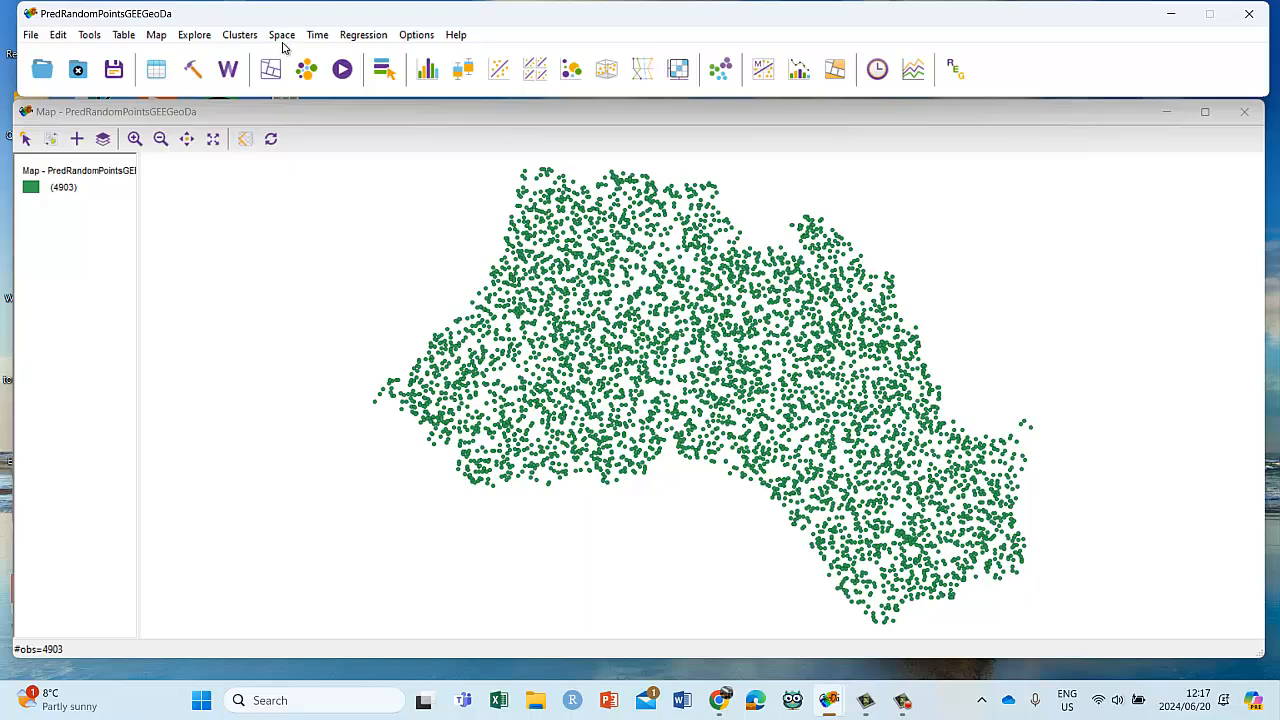
Step: Run a Bivariate Moran's I with NDVIrp as first variable, Rainrp as second and WQueen1 weights, and enlarge the scatter plot to full size
left_click(283, 35)
left_click(305, 72)
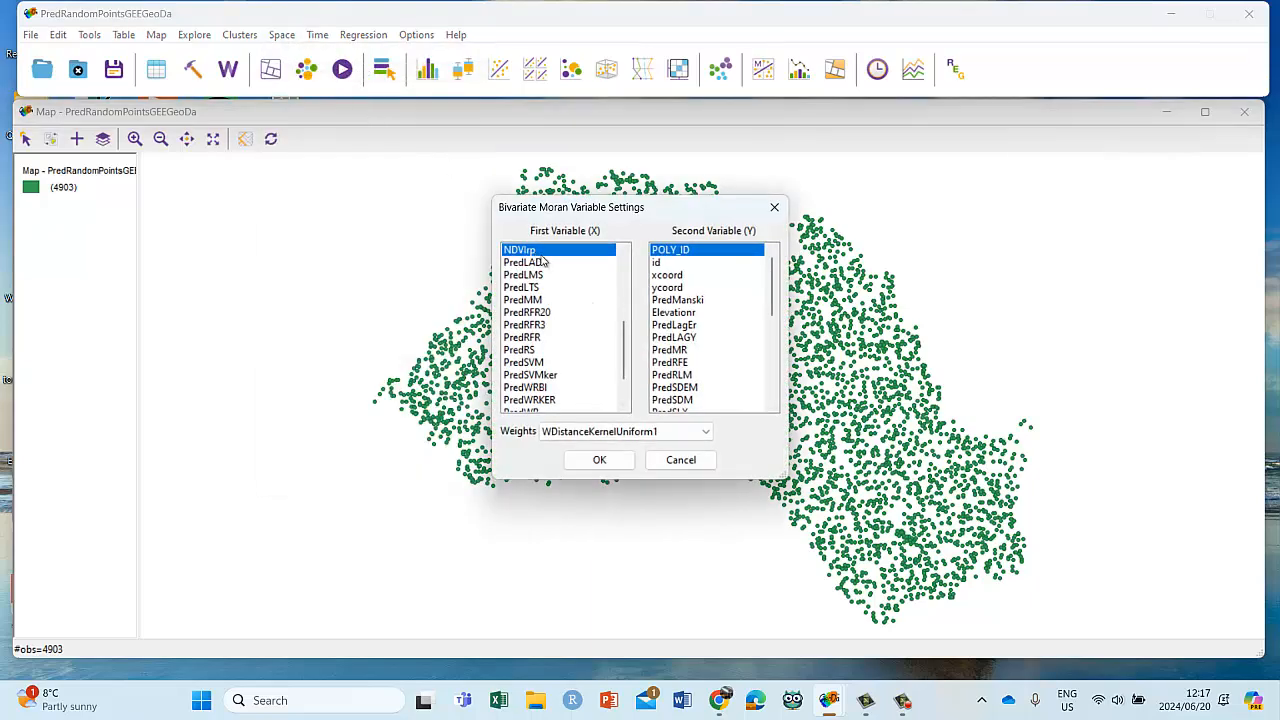
scroll(700, 337, "down", 2)
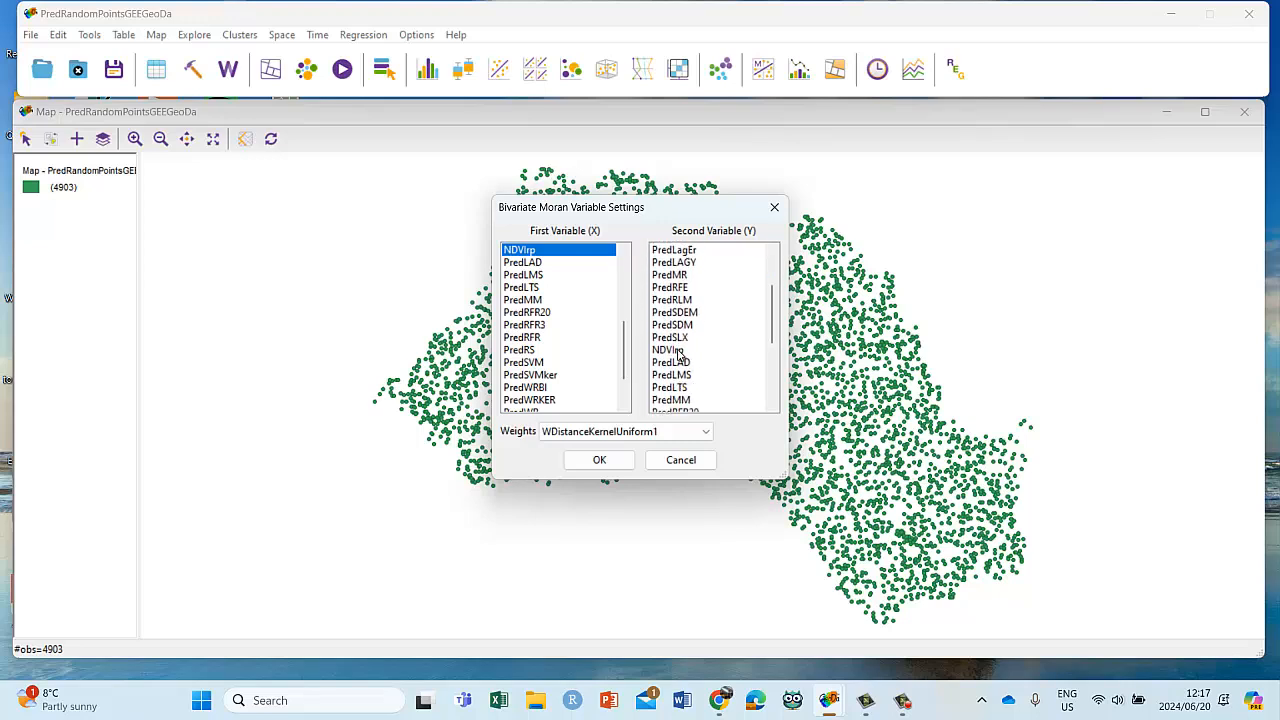
scroll(690, 370, "down", 4)
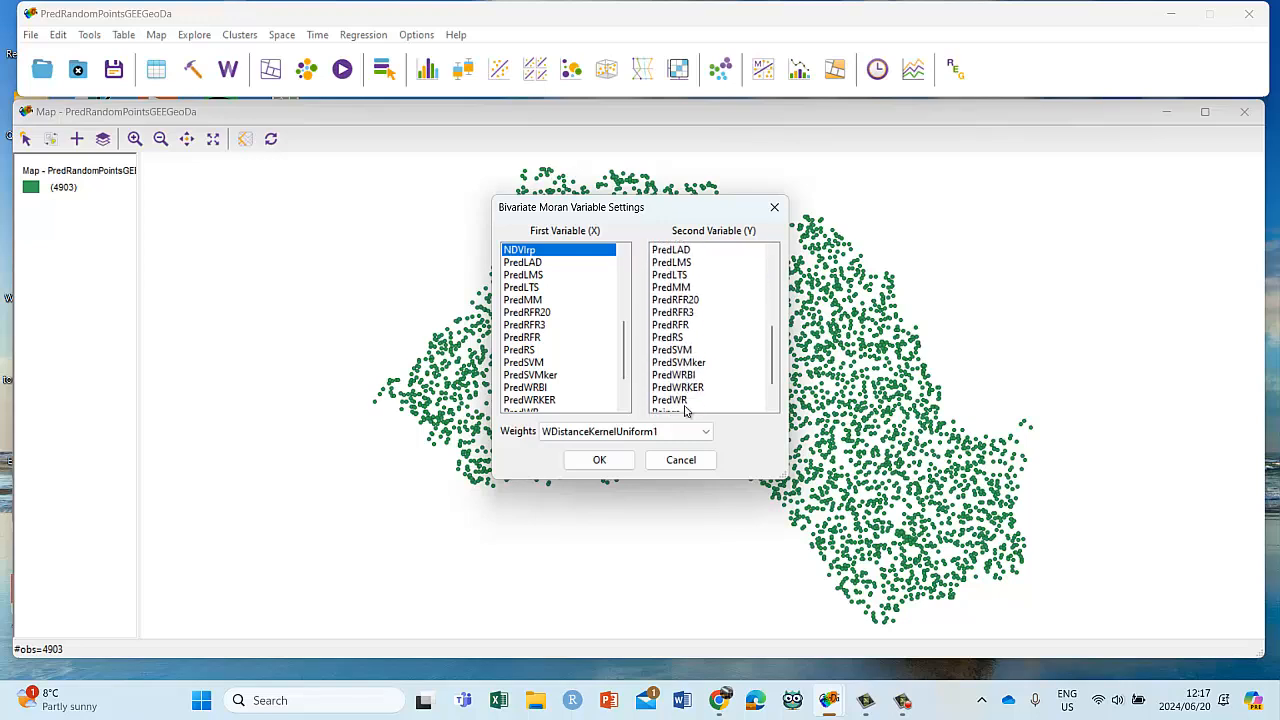
scroll(686, 410, "down", 1)
left_click(678, 375)
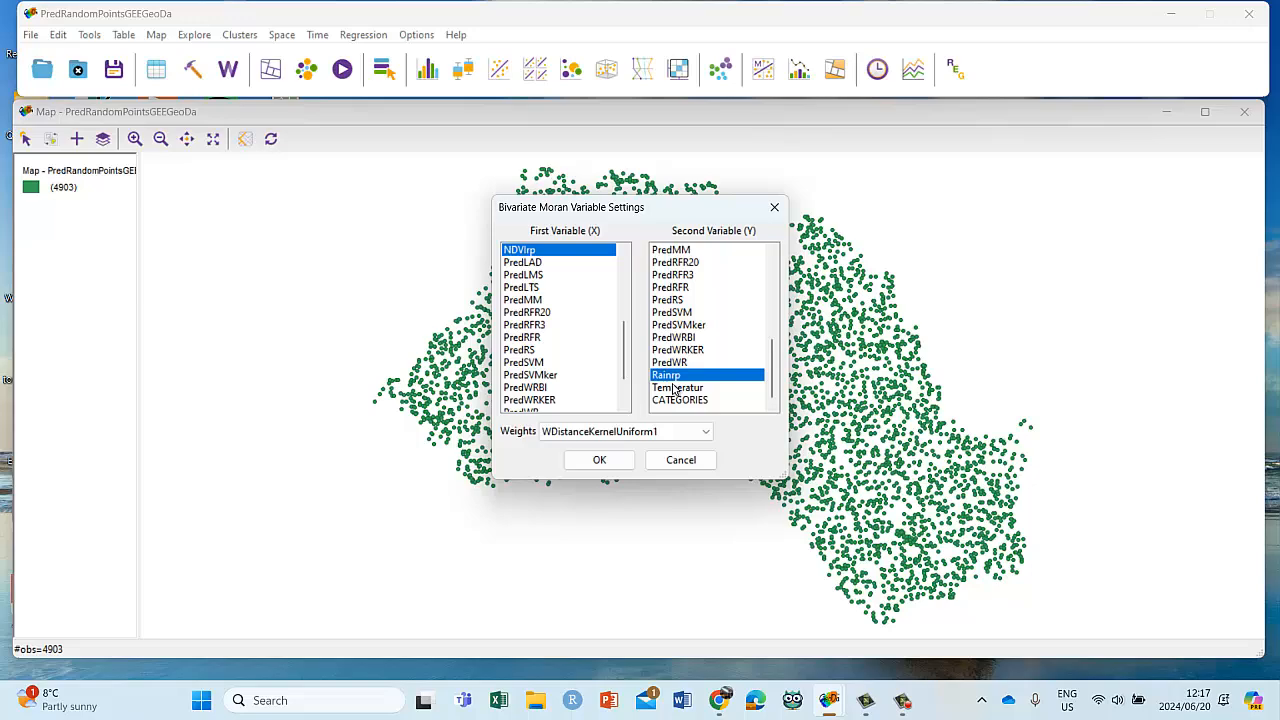
left_click(618, 441)
left_click(628, 446)
left_click(598, 460)
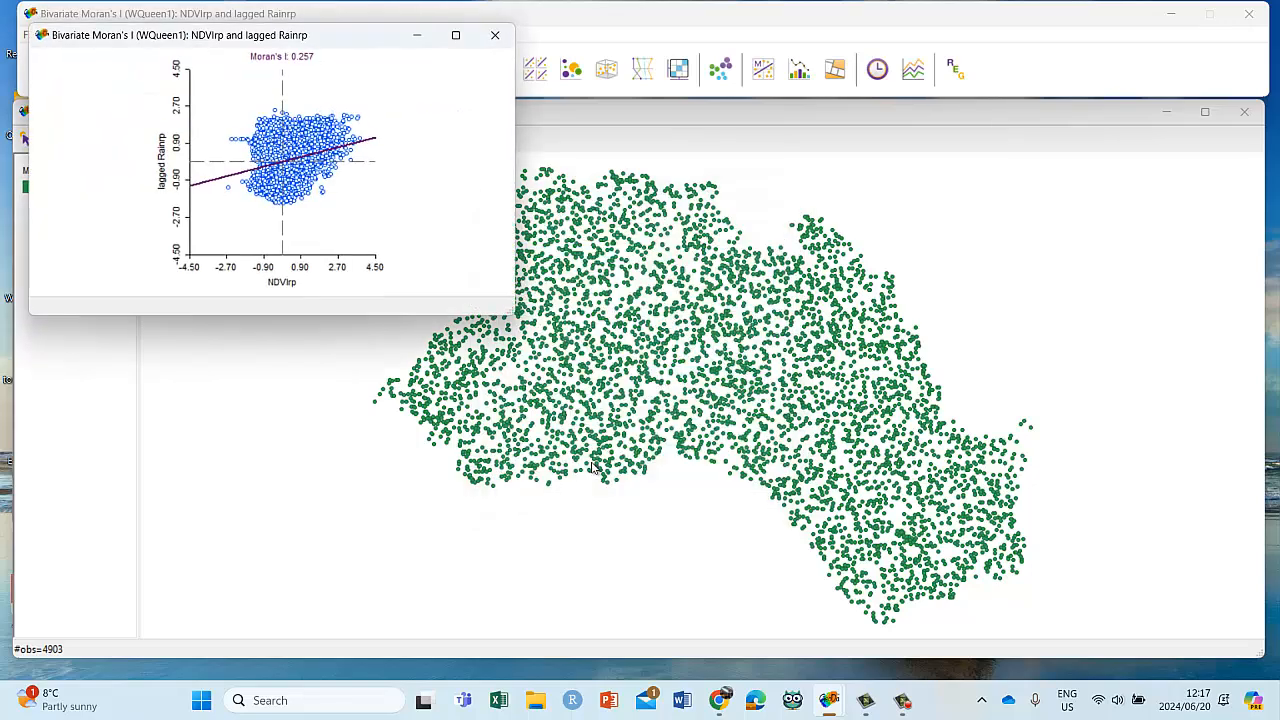
left_click(455, 35)
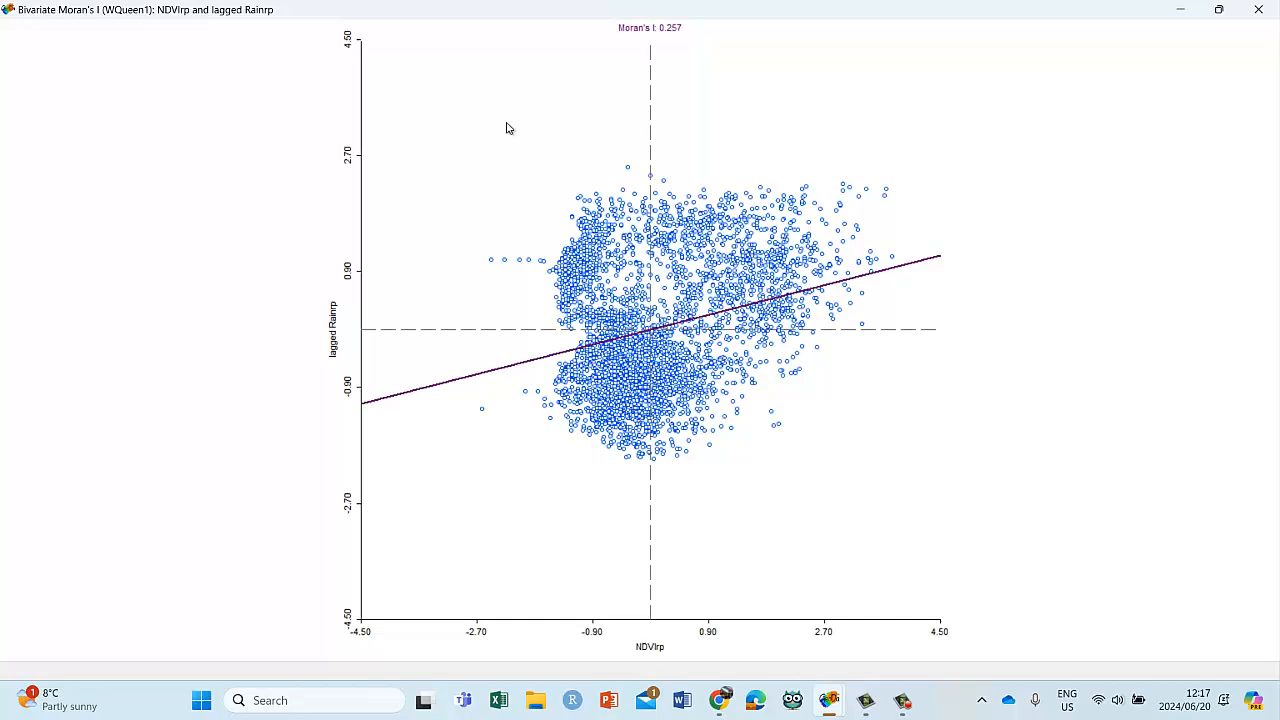
Step: Run a randomization with a custom count of 999 permutations on the bivariate Moran's I, and close the result
right_click(495, 60)
mouse_move(535, 104)
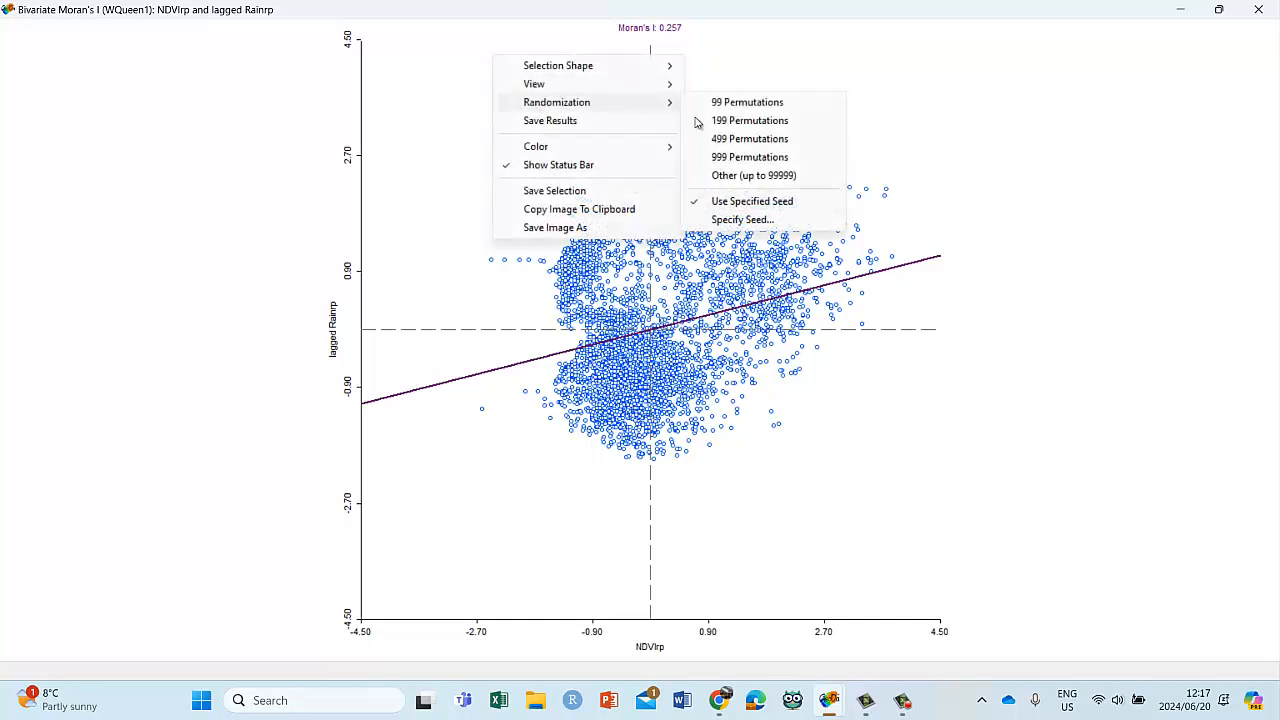
left_click(744, 178)
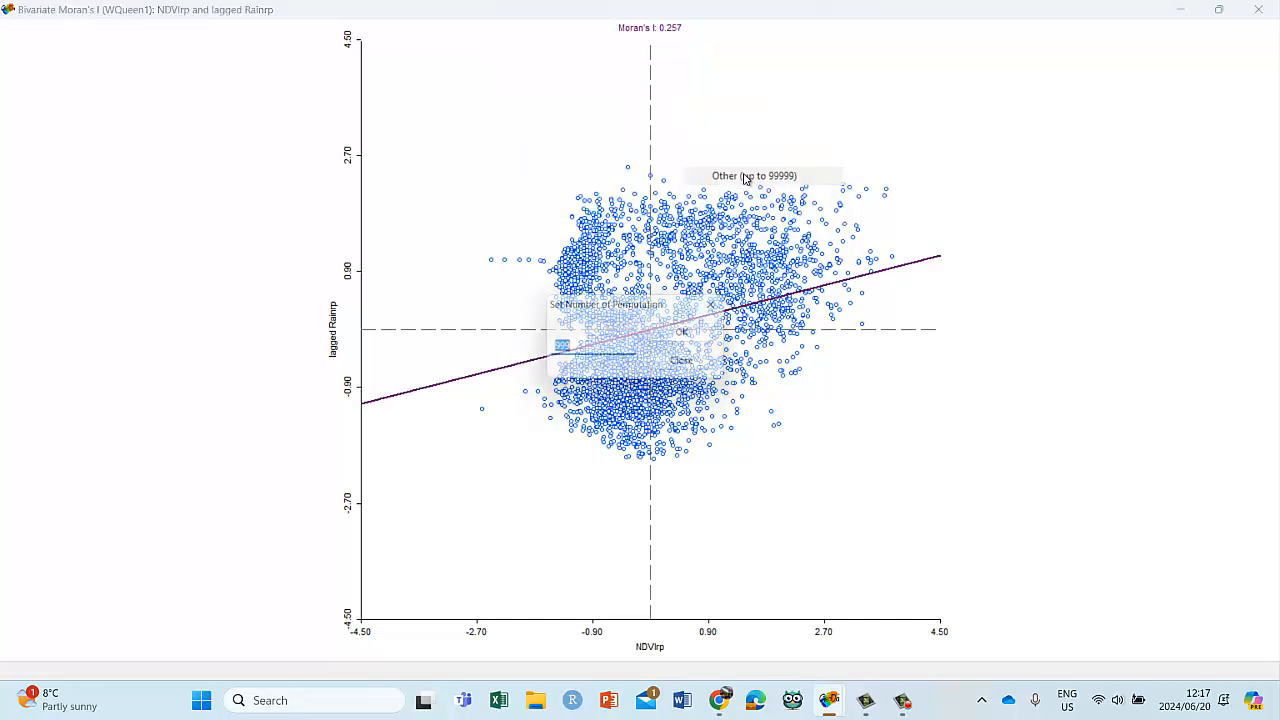
left_click(688, 333)
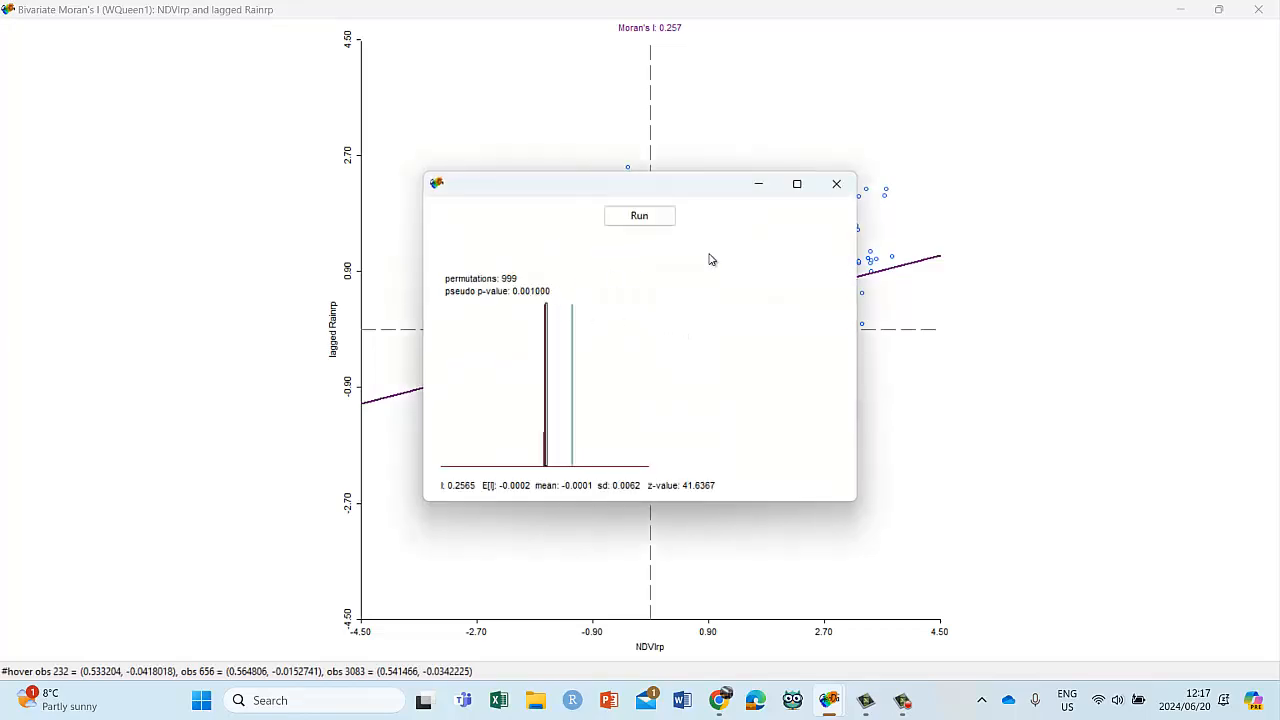
left_click(836, 184)
Step: Run a 99-permutation randomization on the bivariate Moran's I, rerun it for comparison, and close the result and the scatter plot
right_click(727, 117)
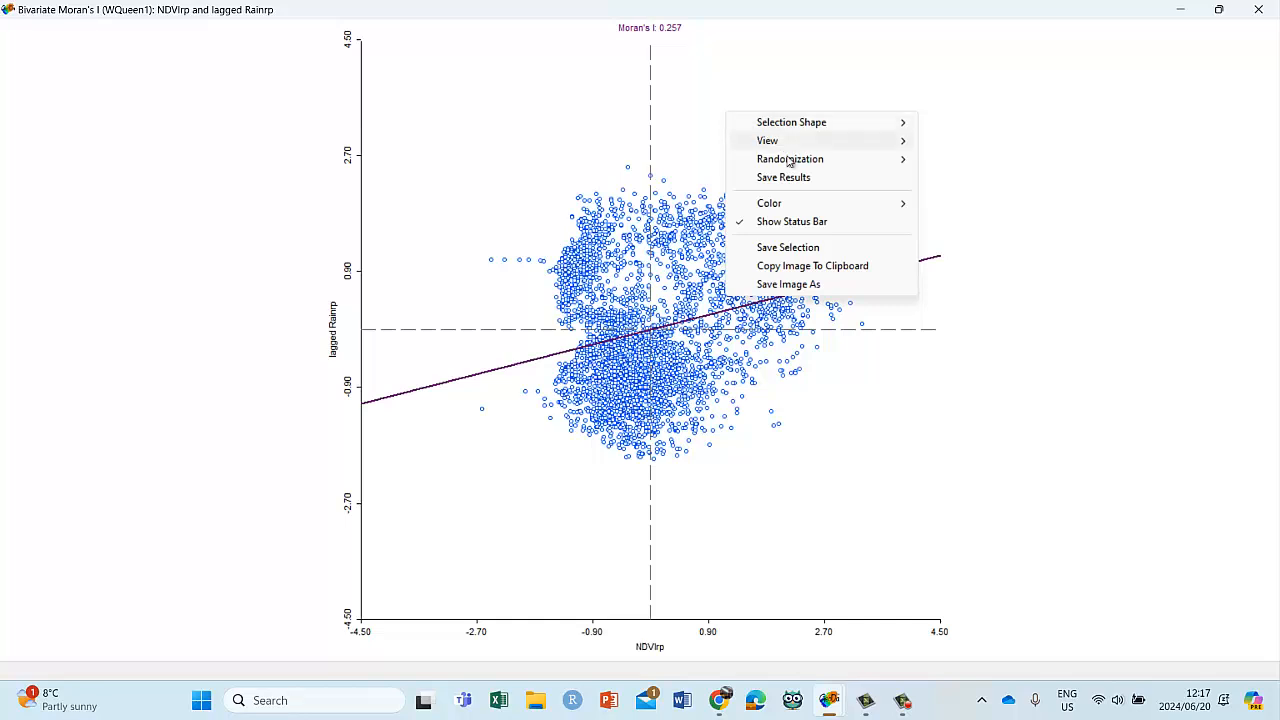
mouse_move(797, 166)
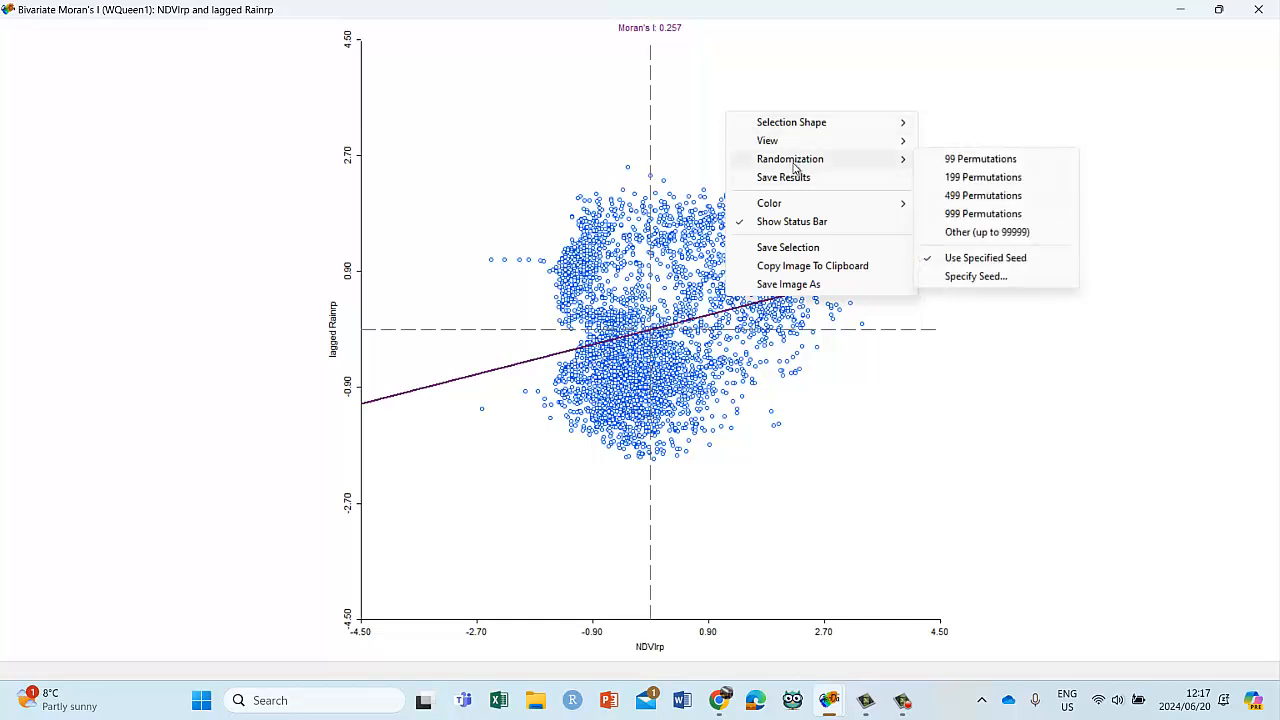
left_click(957, 162)
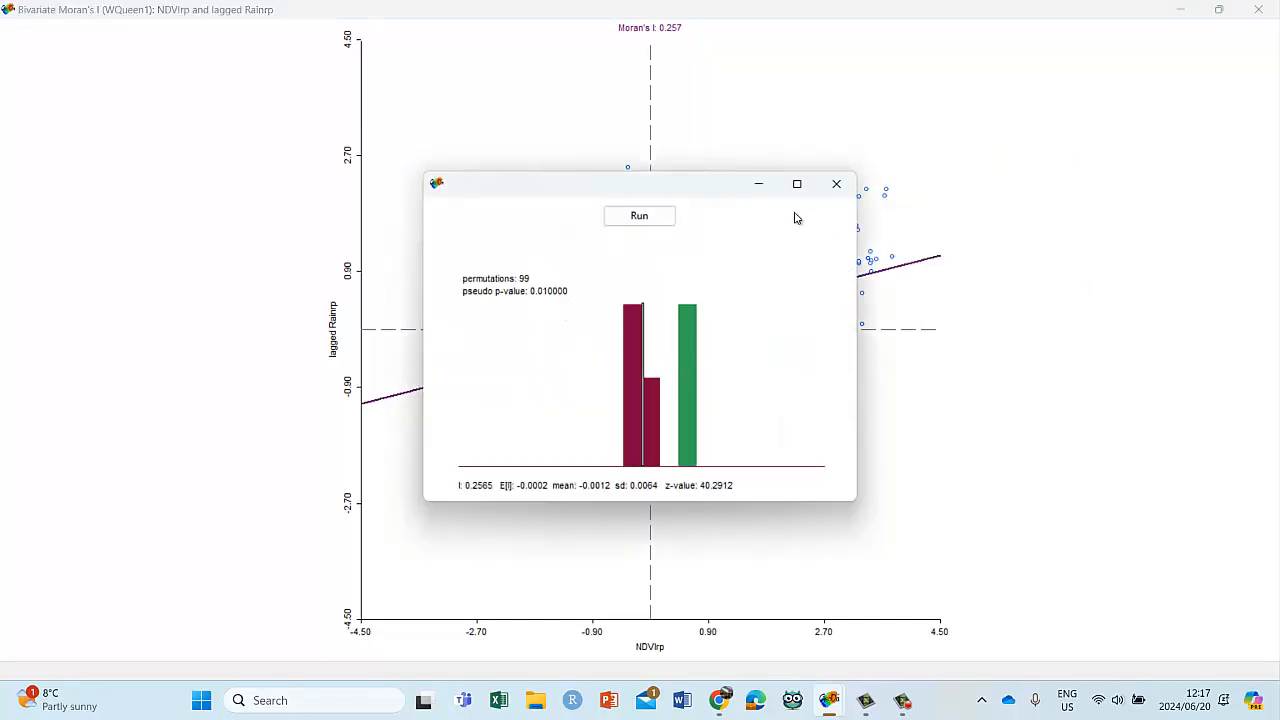
left_click(652, 220)
left_click(652, 220)
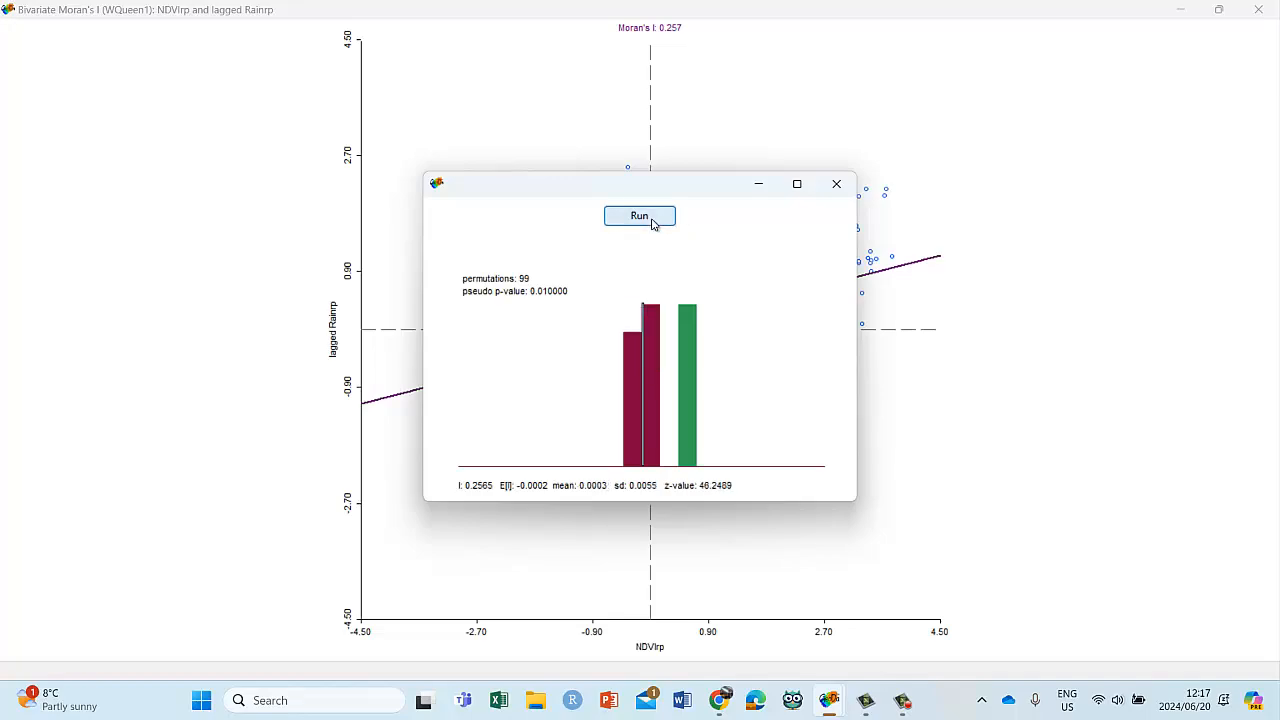
left_click(836, 186)
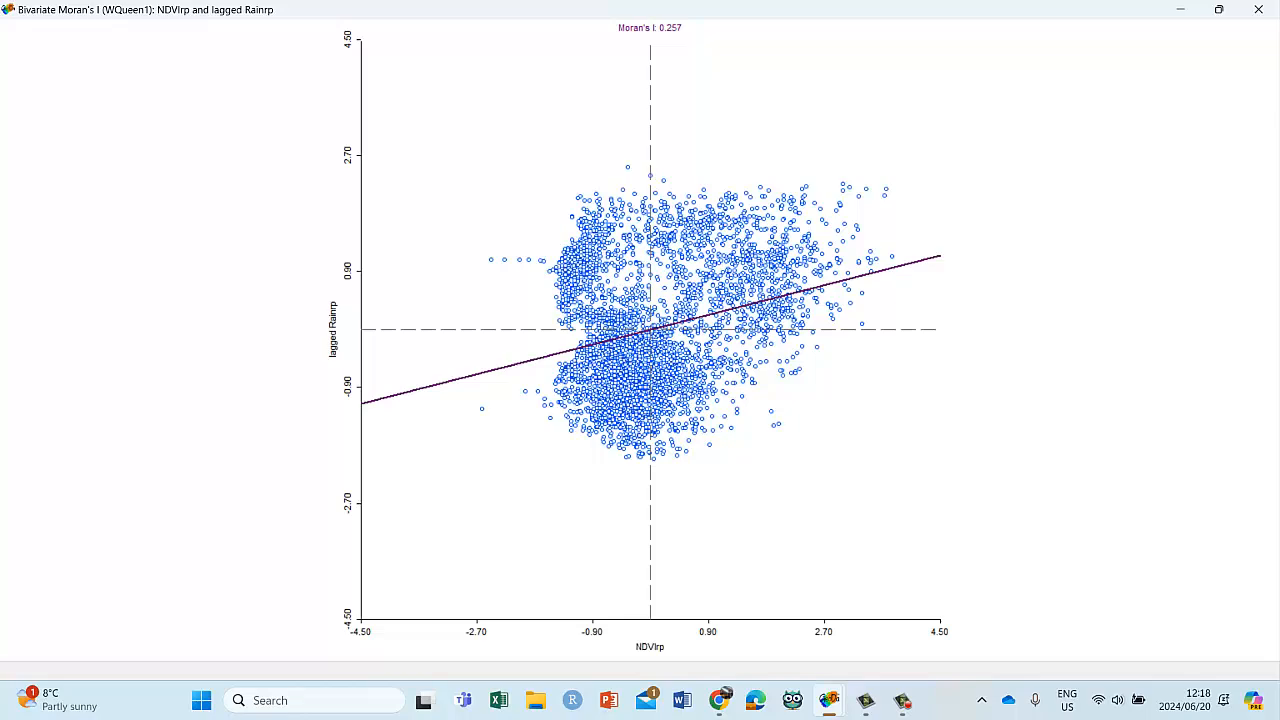
left_click(1258, 9)
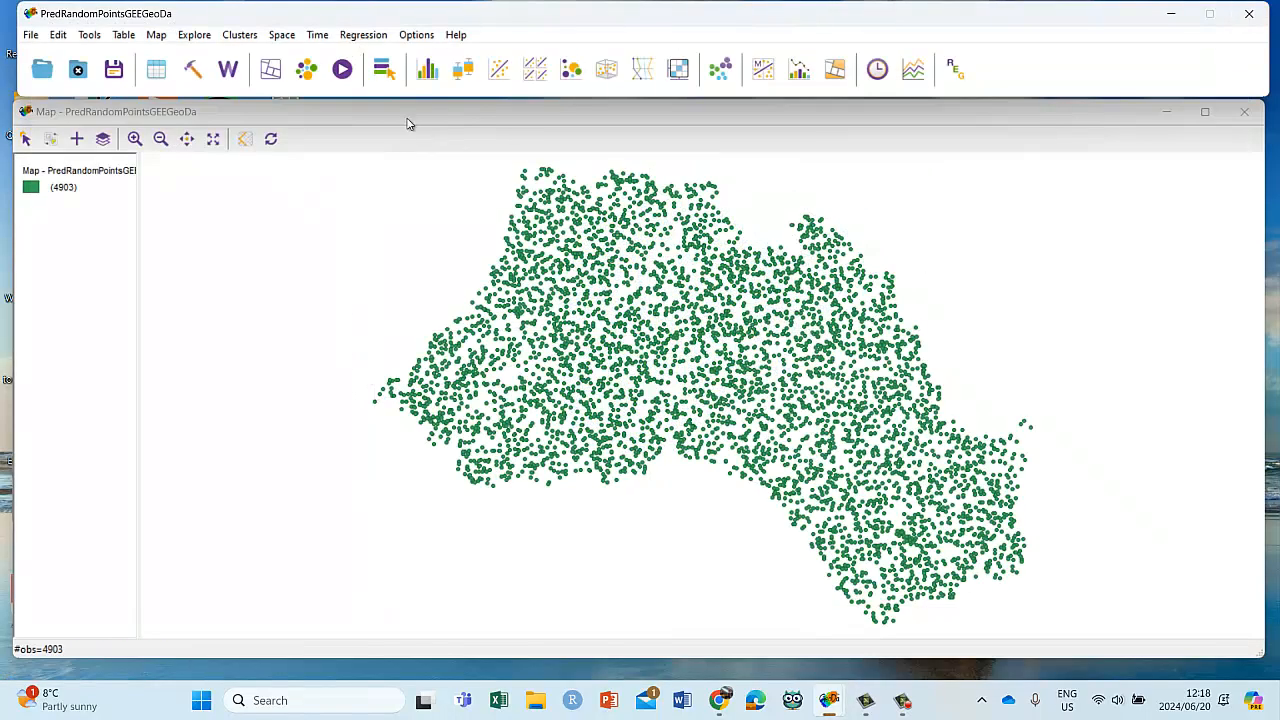
Step: Run a Bivariate Moran's I with NDVIrp as first variable, Rainrp as second and WQueen2 weights, and enlarge the scatter plot to full size
left_click(283, 35)
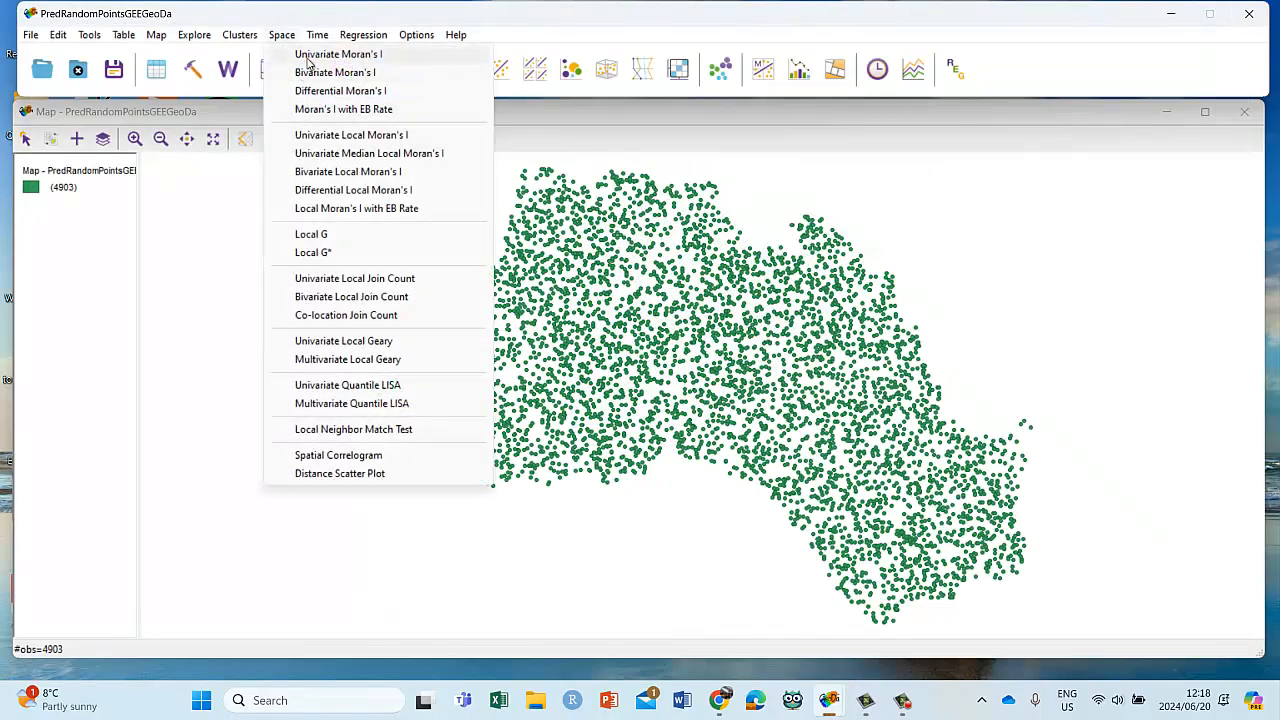
left_click(313, 72)
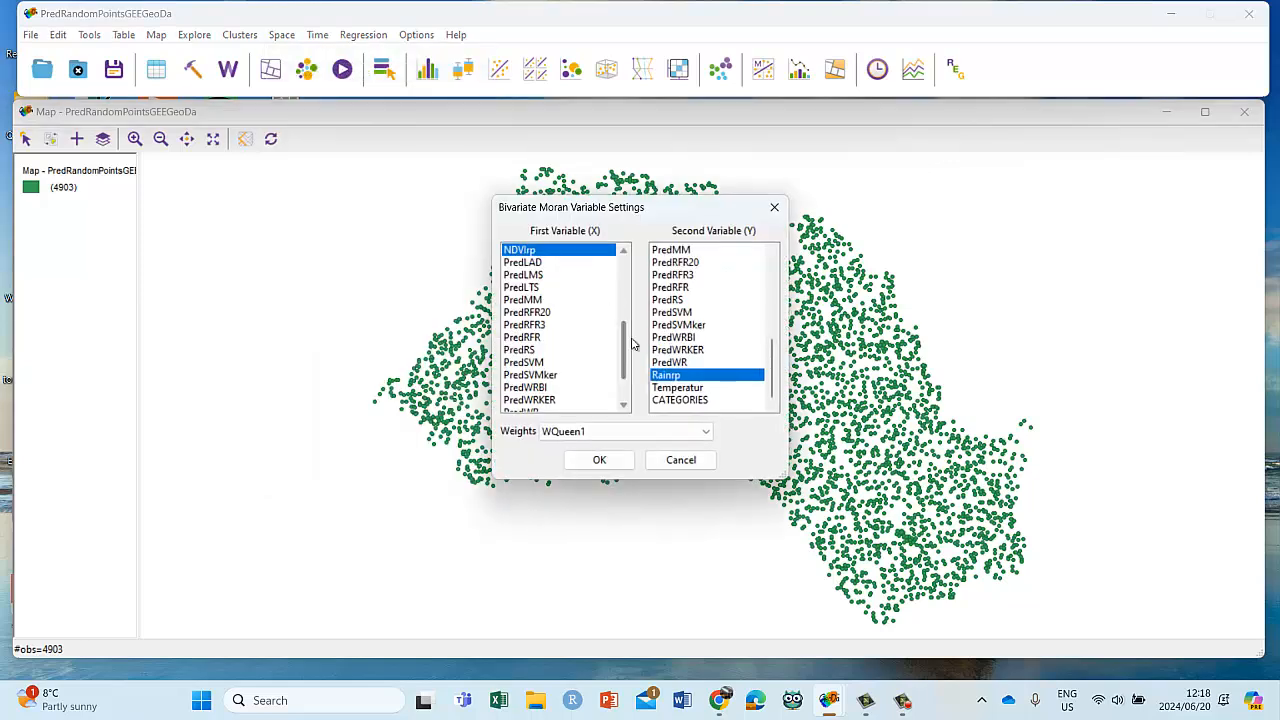
left_click(592, 438)
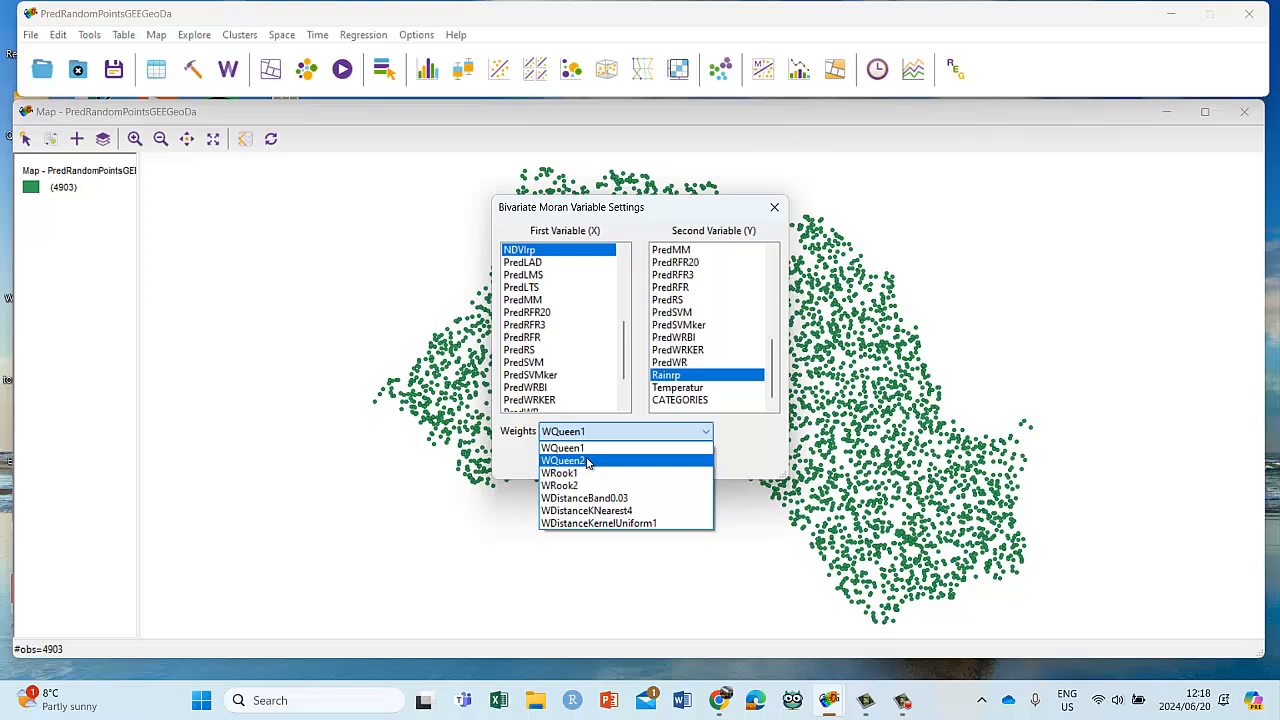
left_click(588, 461)
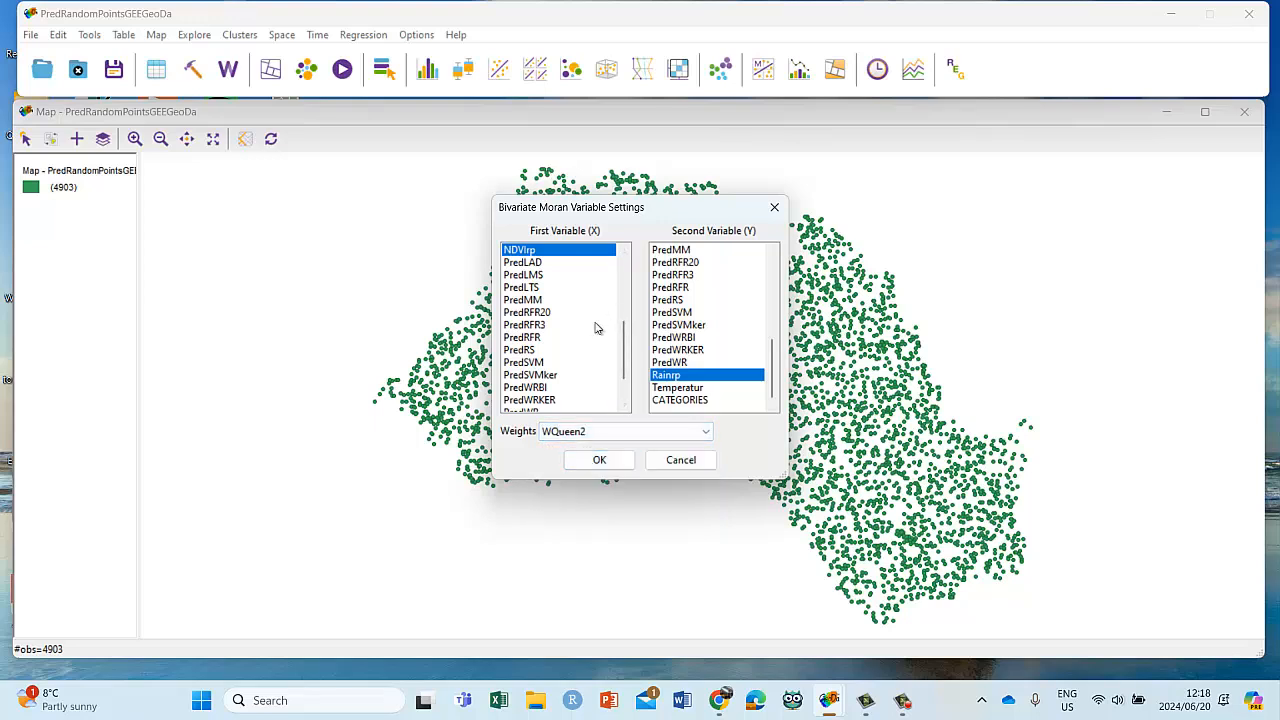
left_click(598, 461)
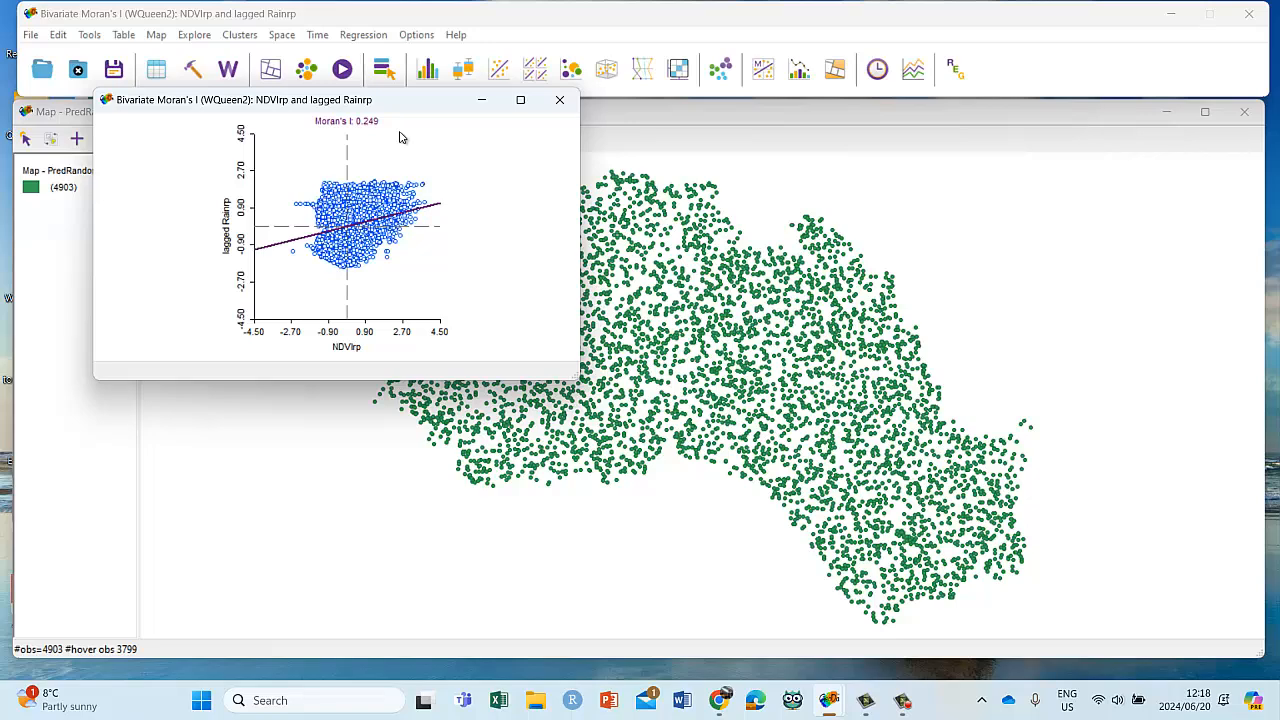
left_click(521, 100)
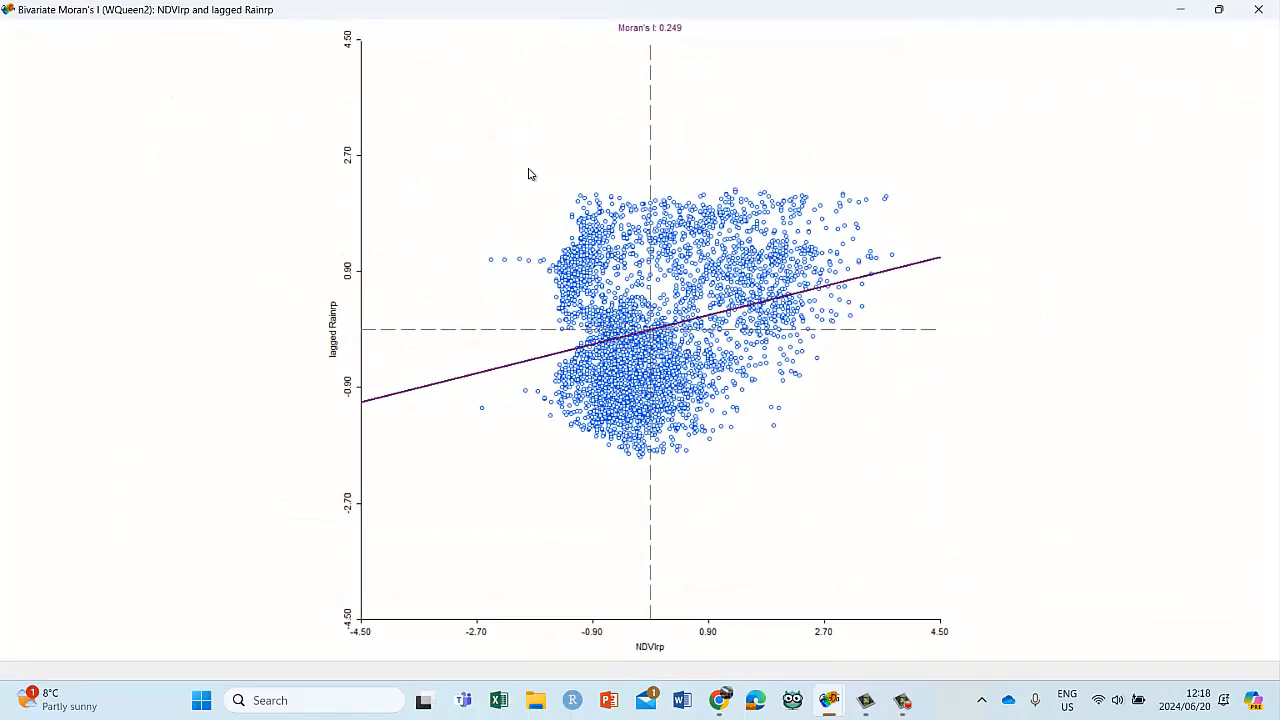
Step: Select one point at the lower edge of the scatter plot's point cloud, locate it on the map, and close the plot
left_click(684, 455)
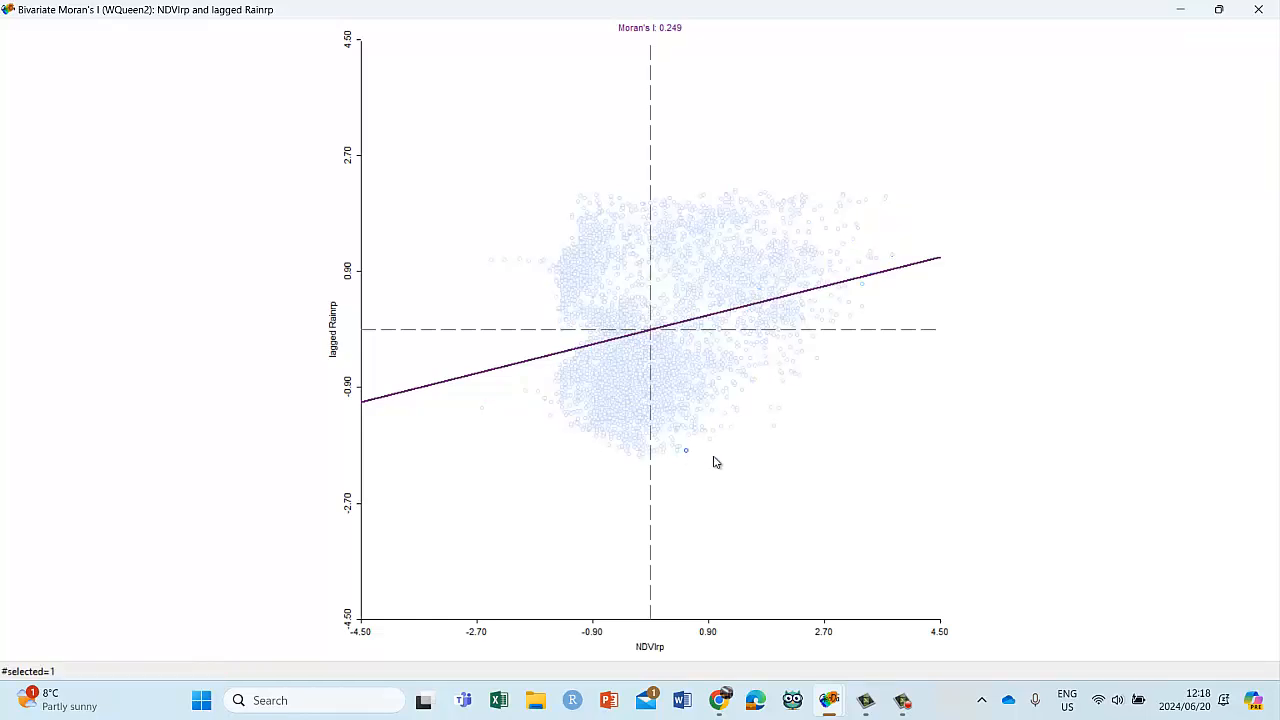
left_click(1218, 9)
left_click_drag(424, 101, 350, 267)
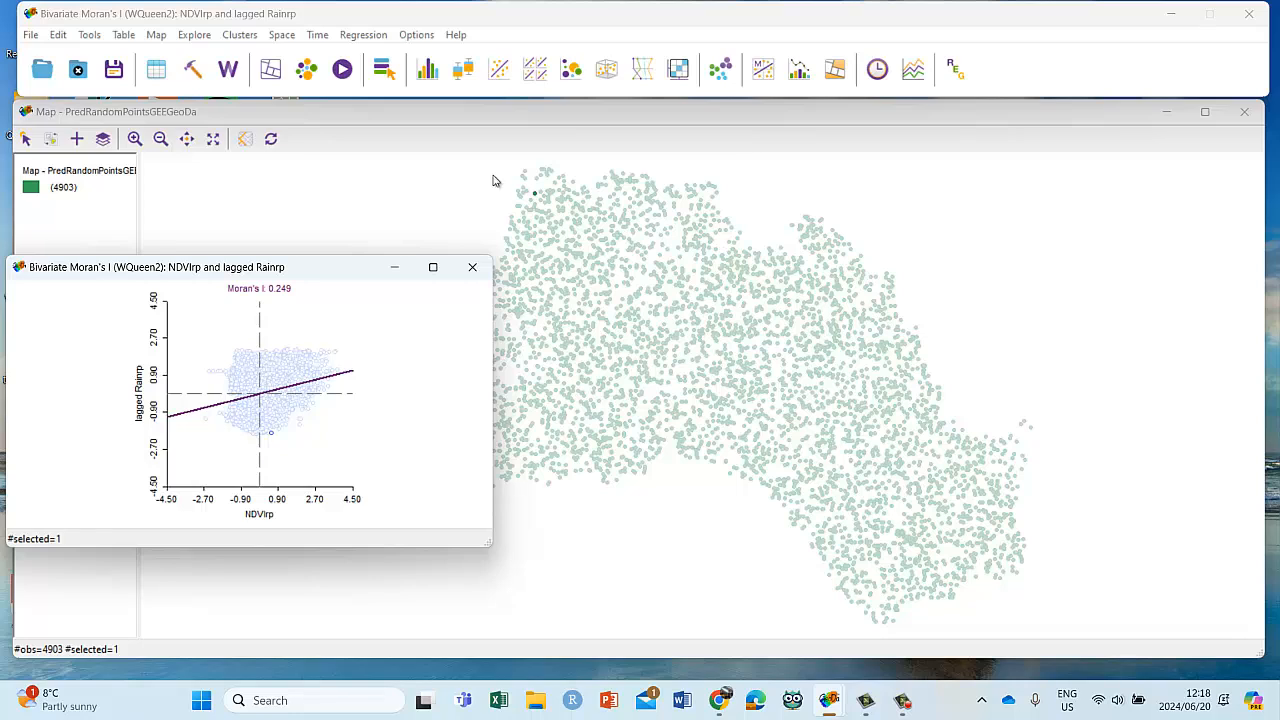
left_click(472, 267)
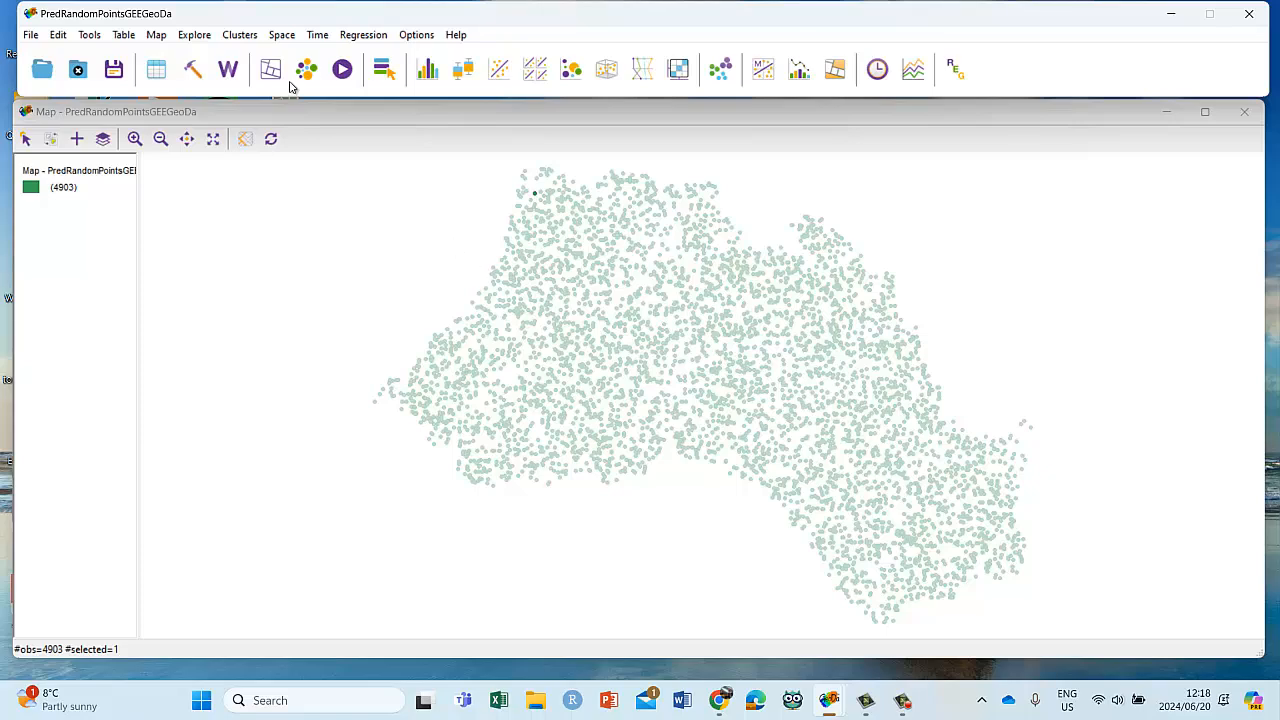
Step: Run a Bivariate Moran's I of NDVIrp with Elevationr as second variable using WQueen1 weights, clear the point selection and close the plot
left_click(281, 35)
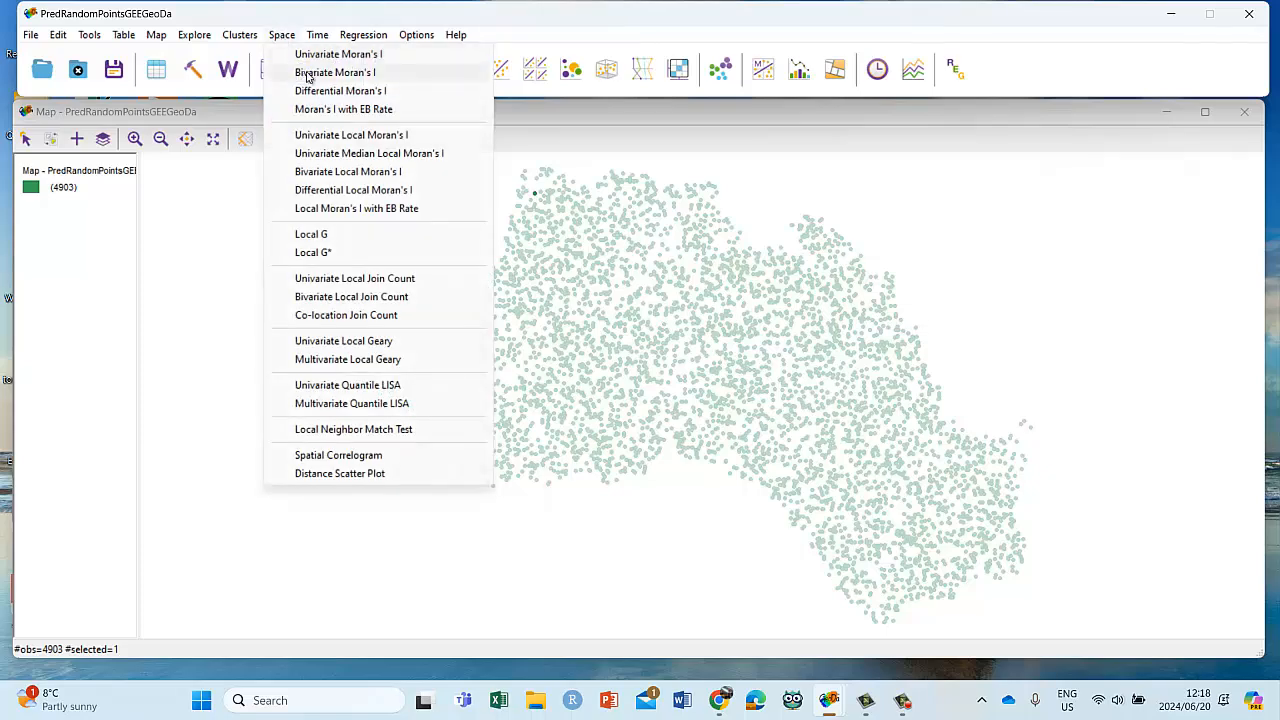
left_click(310, 76)
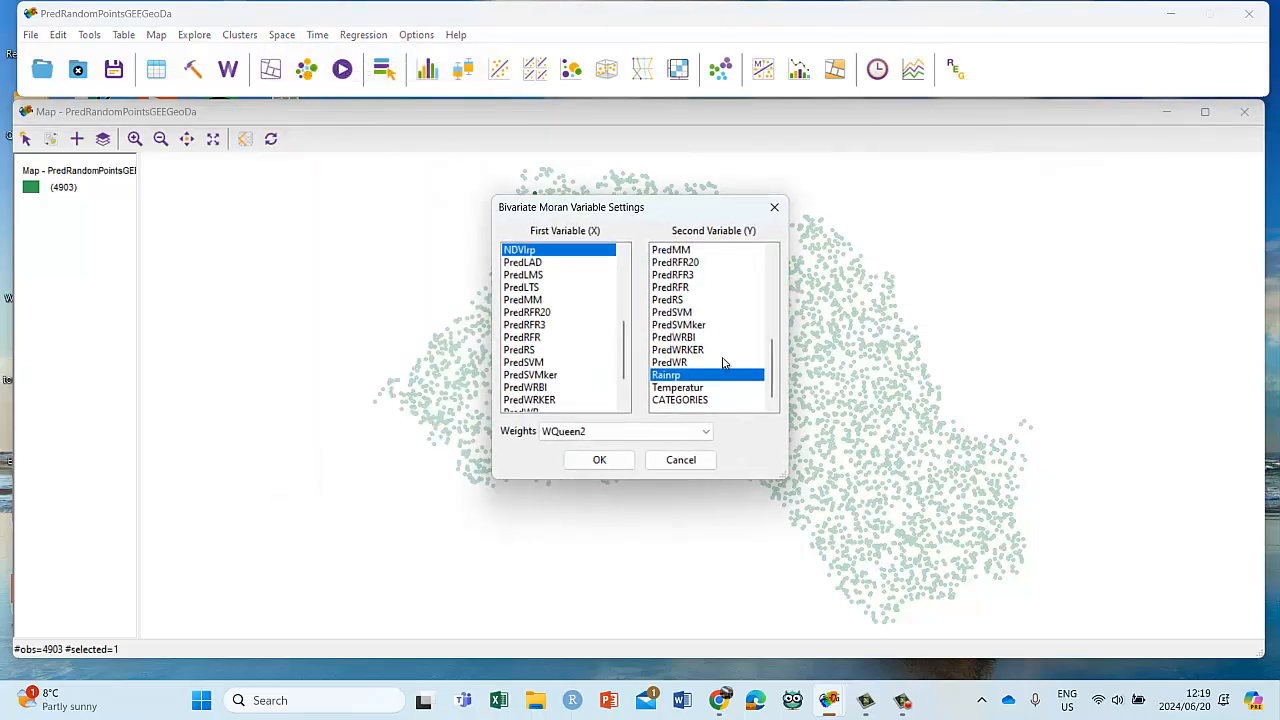
scroll(725, 362, "up", 2)
scroll(725, 363, "up", 1)
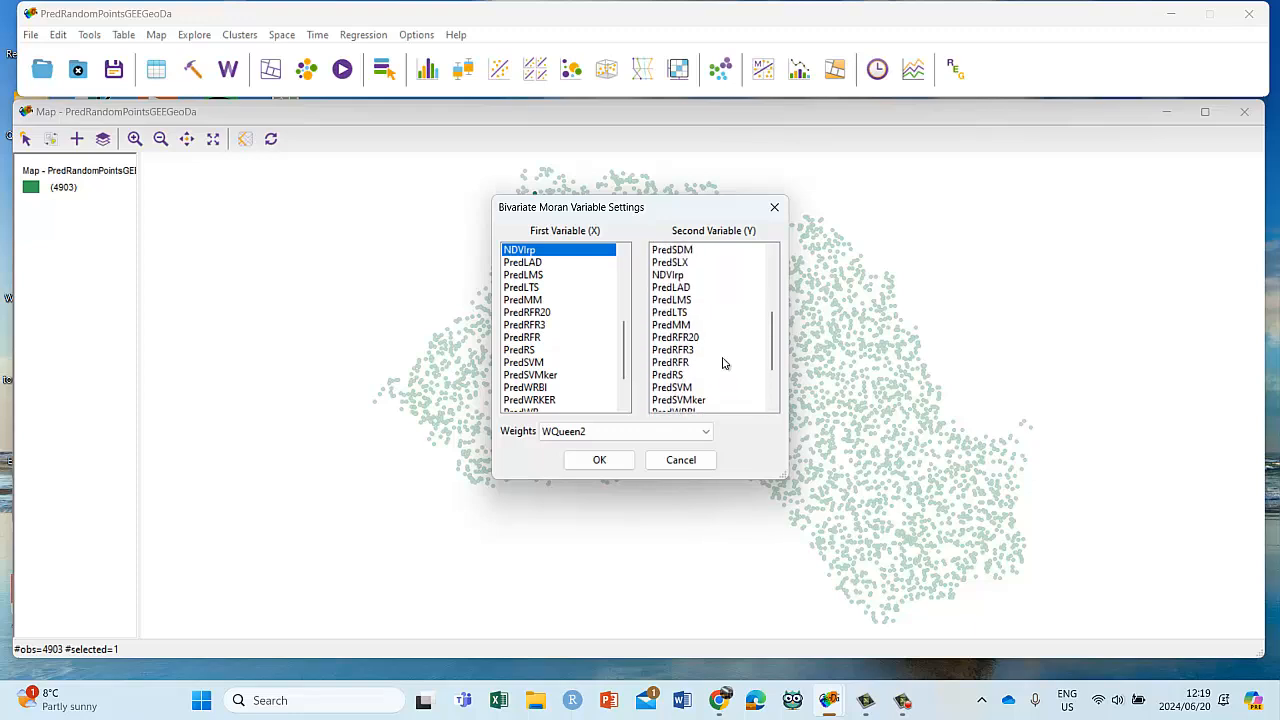
scroll(725, 363, "up", 4)
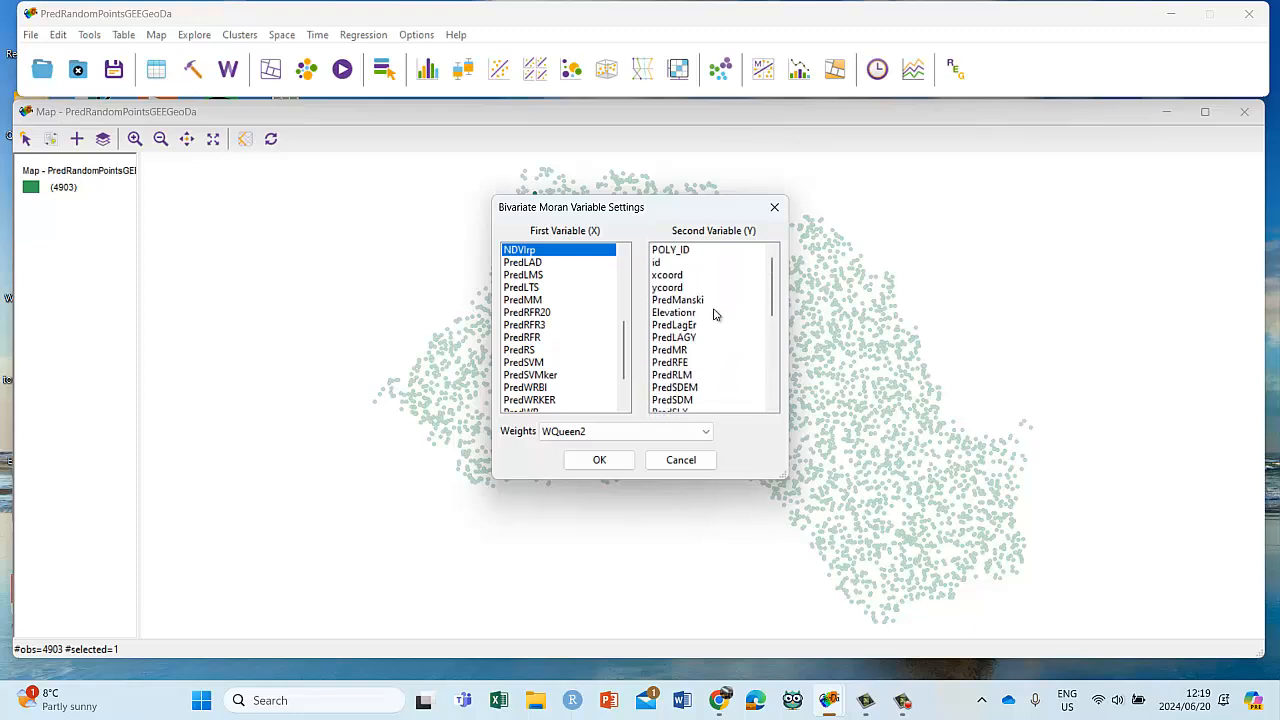
left_click(695, 313)
left_click(640, 431)
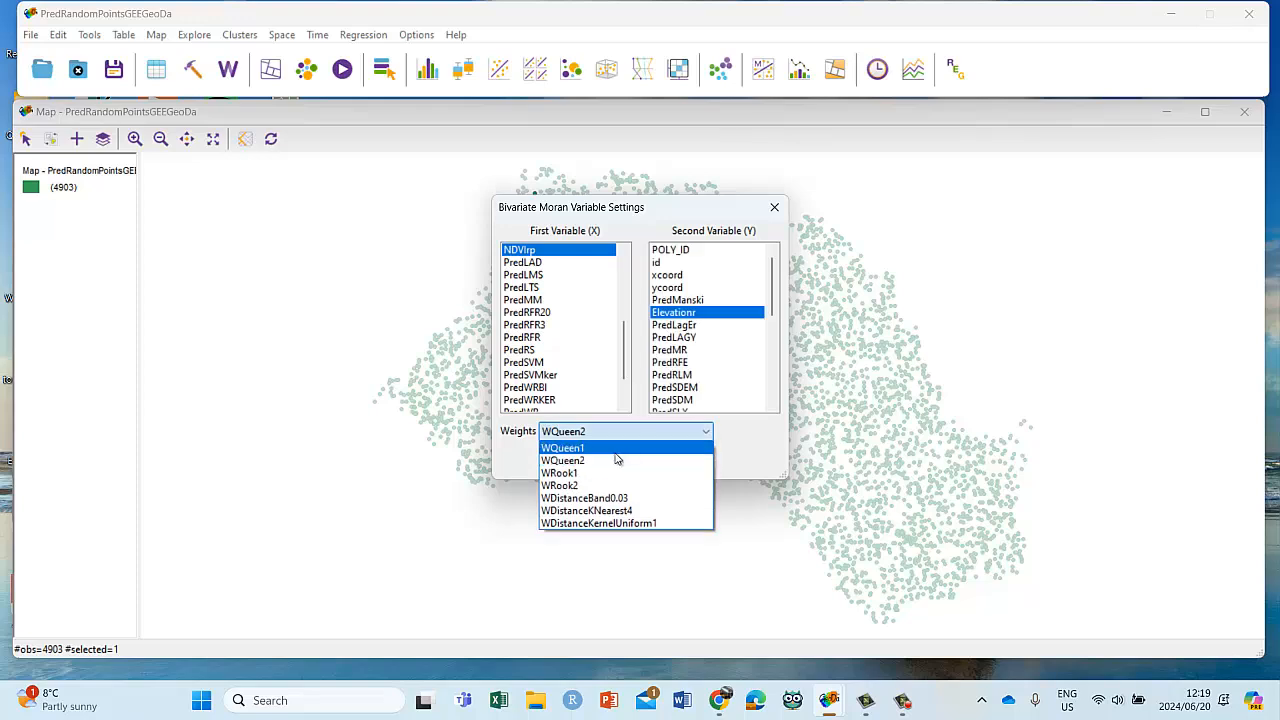
left_click(616, 451)
left_click(599, 460)
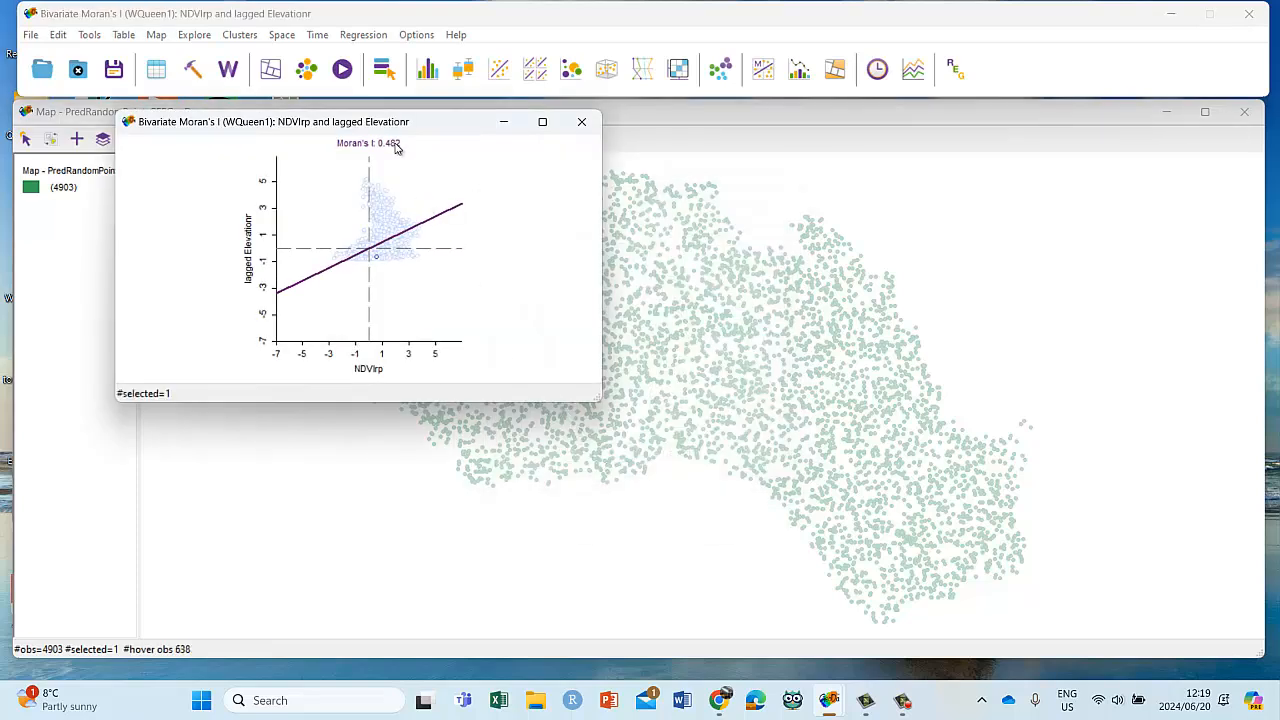
left_click(534, 200)
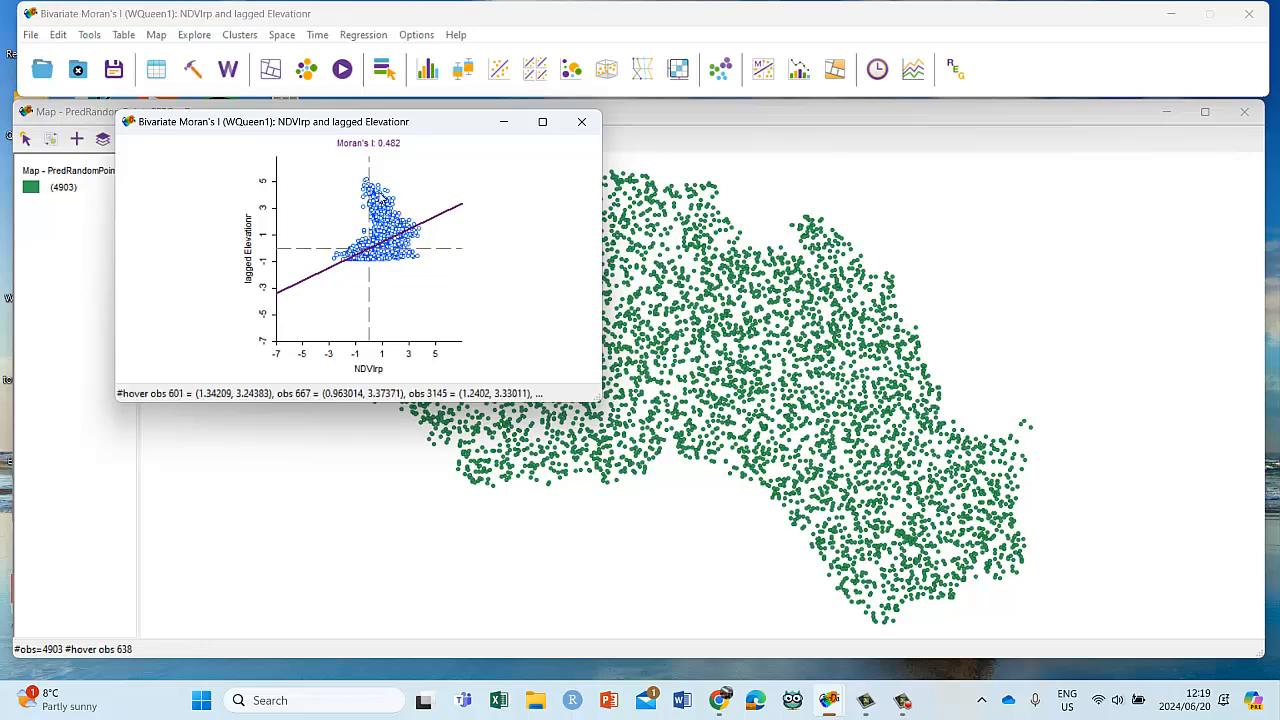
left_click(579, 121)
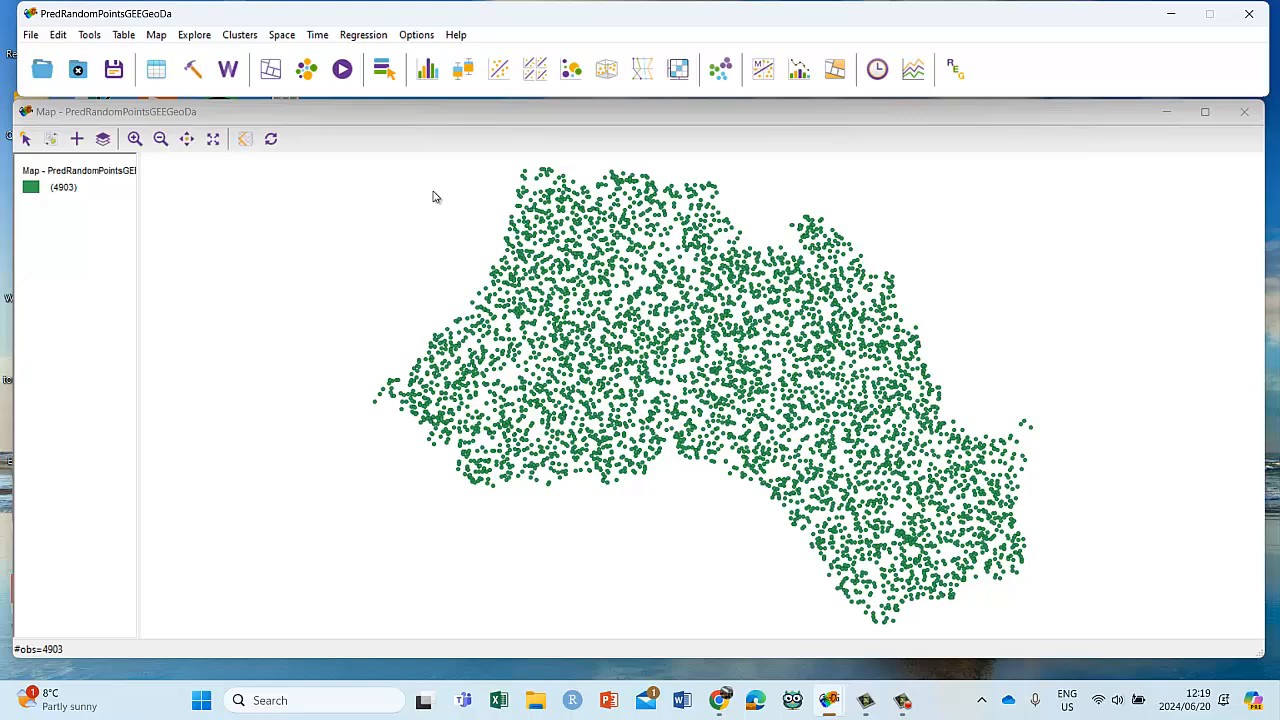
Step: Try to run a Differential Moran's I, and retry it once
left_click(278, 35)
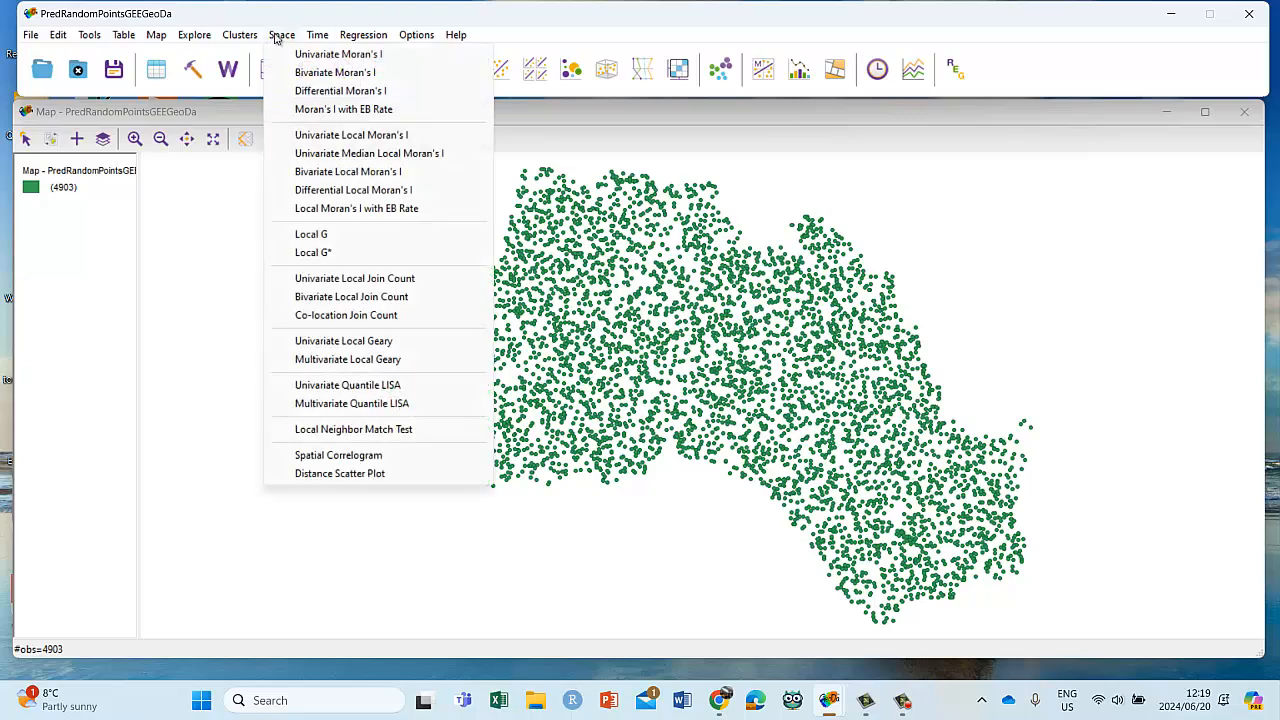
left_click(328, 91)
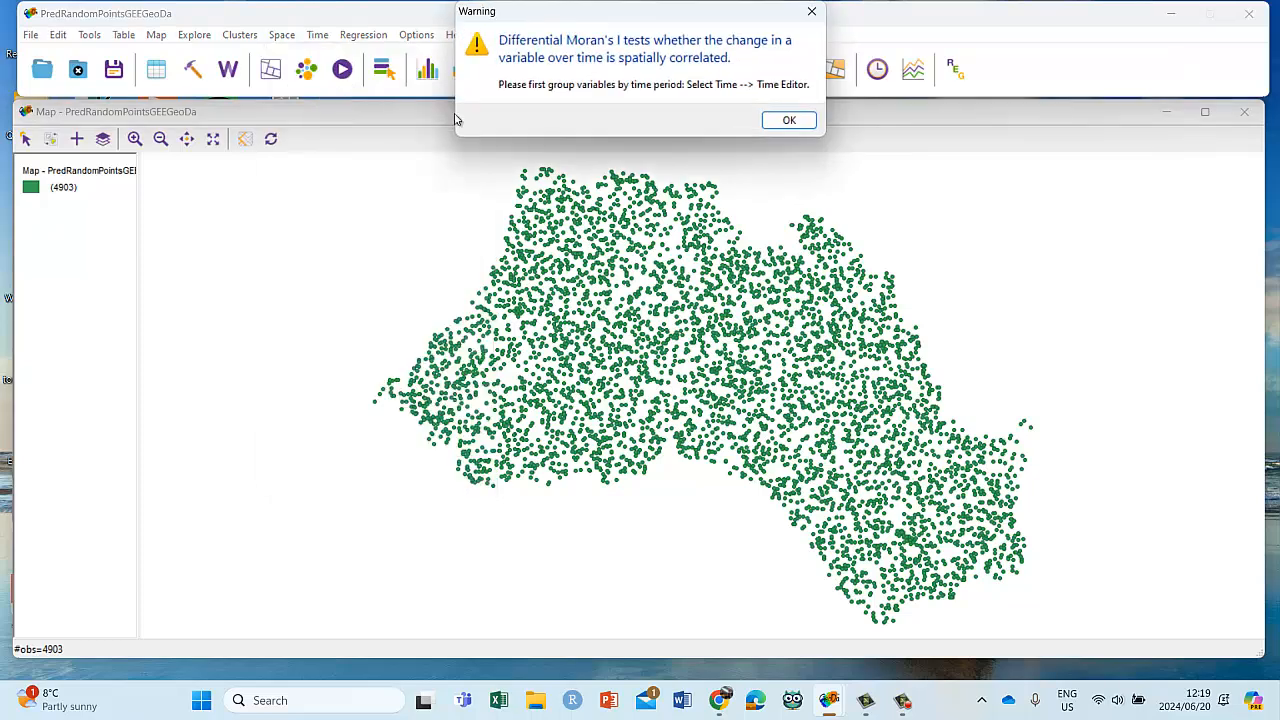
left_click(782, 122)
left_click(277, 40)
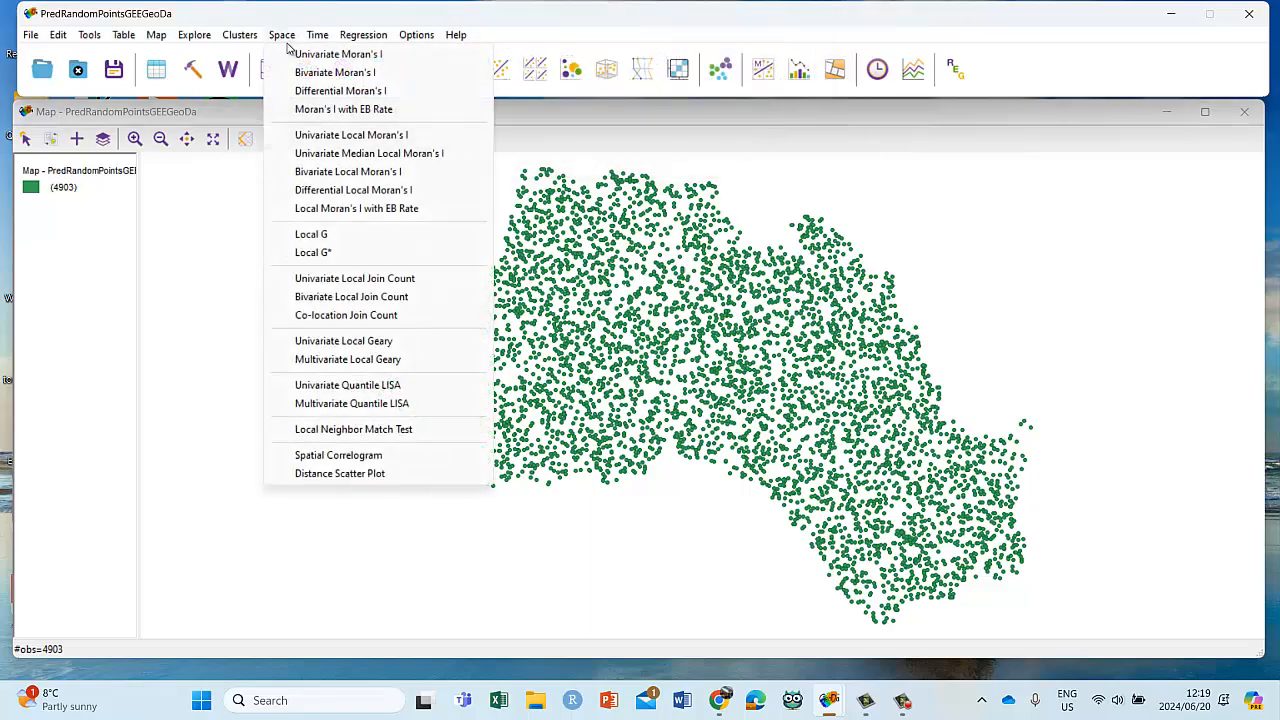
left_click(316, 91)
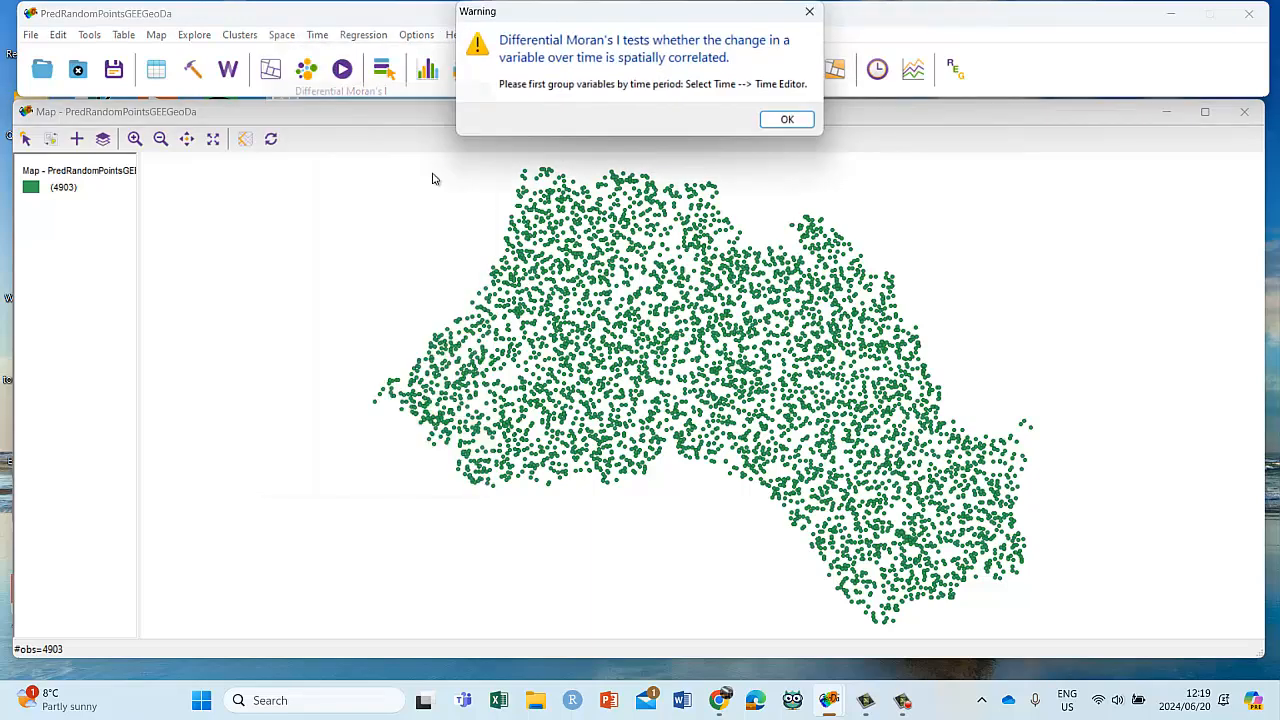
left_click(779, 122)
Step: Run a Moran's I with EB Rate using NDVIrp as event variable, Elevationr as base variable and WQueen1 weights, viewing the plot enlarged before closing it
left_click(276, 36)
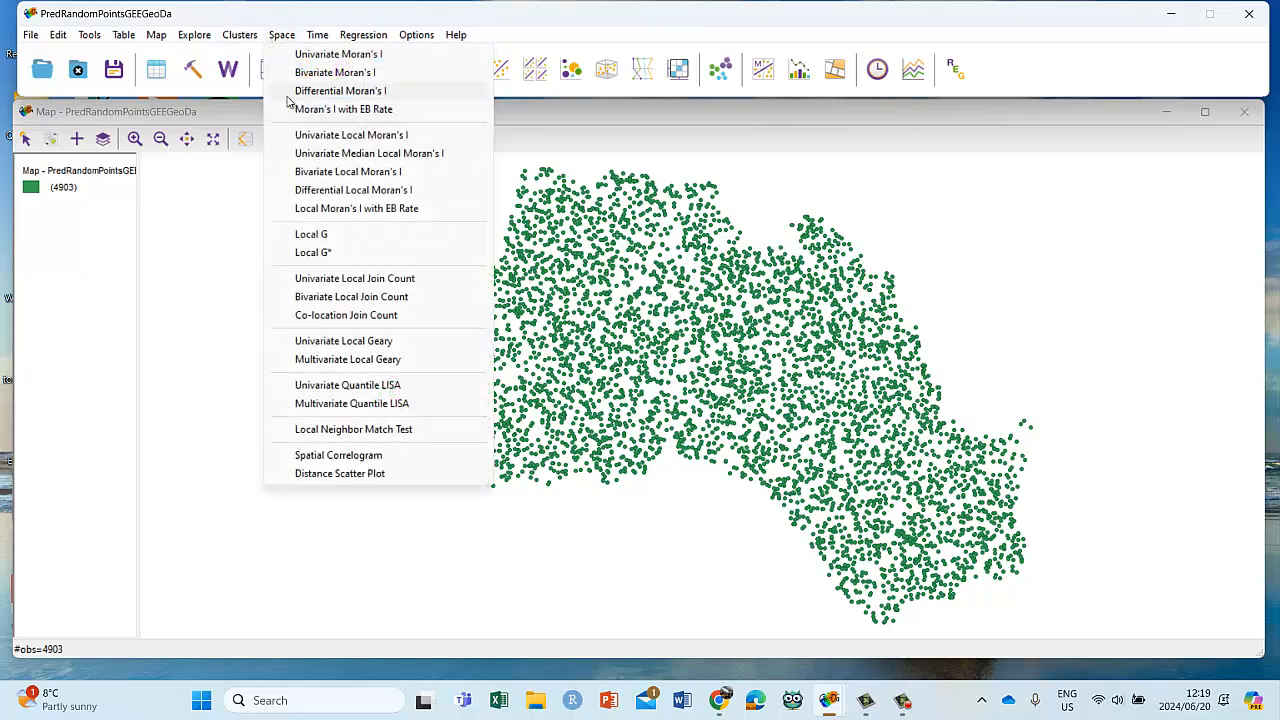
left_click(340, 109)
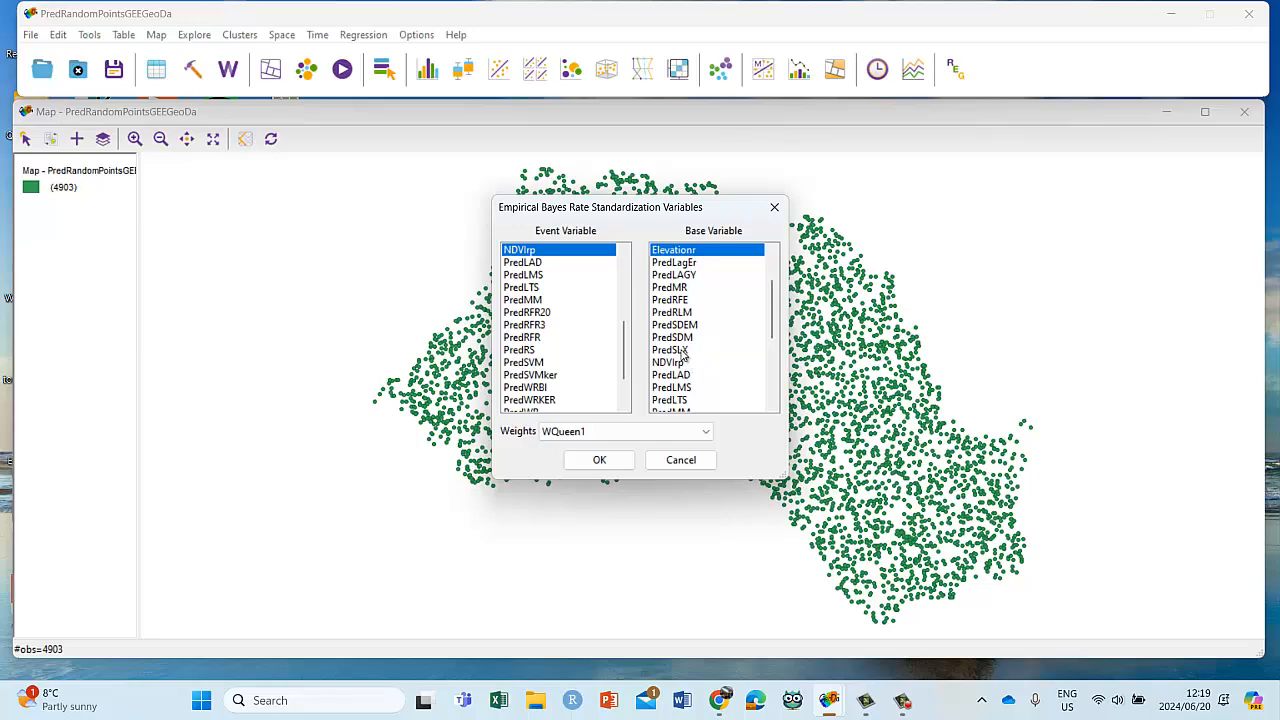
left_click(598, 459)
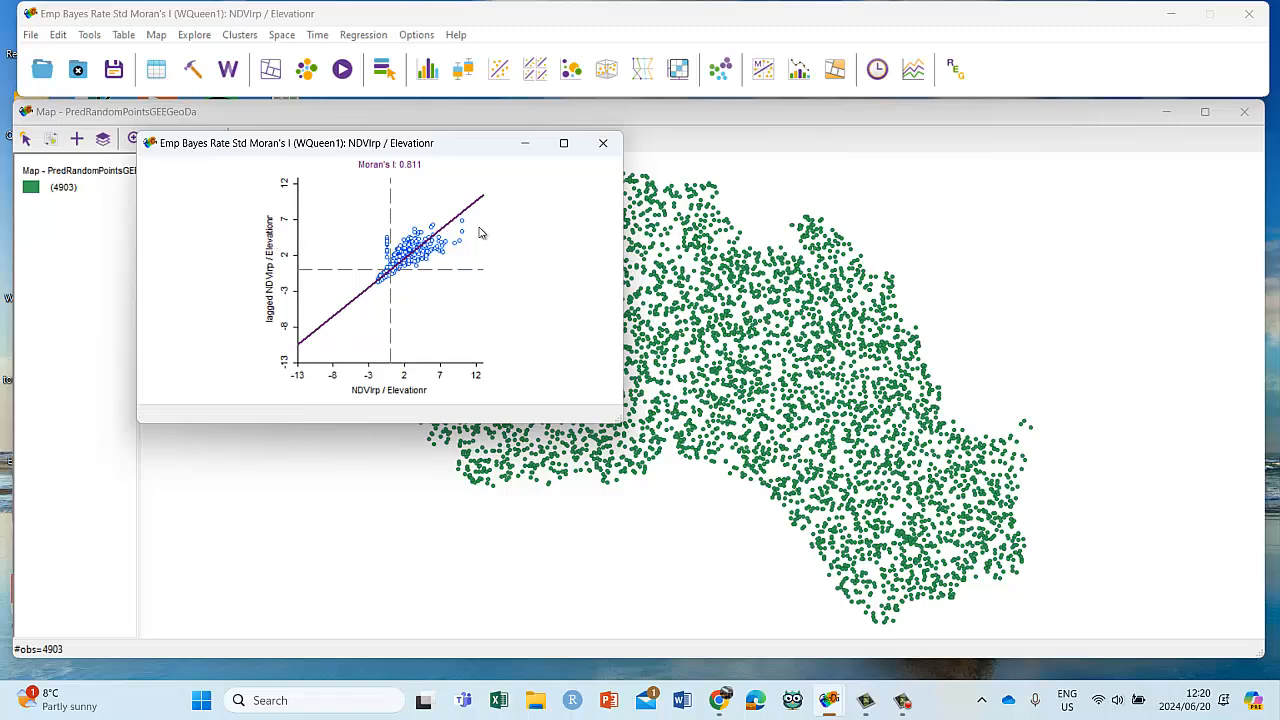
left_click(563, 143)
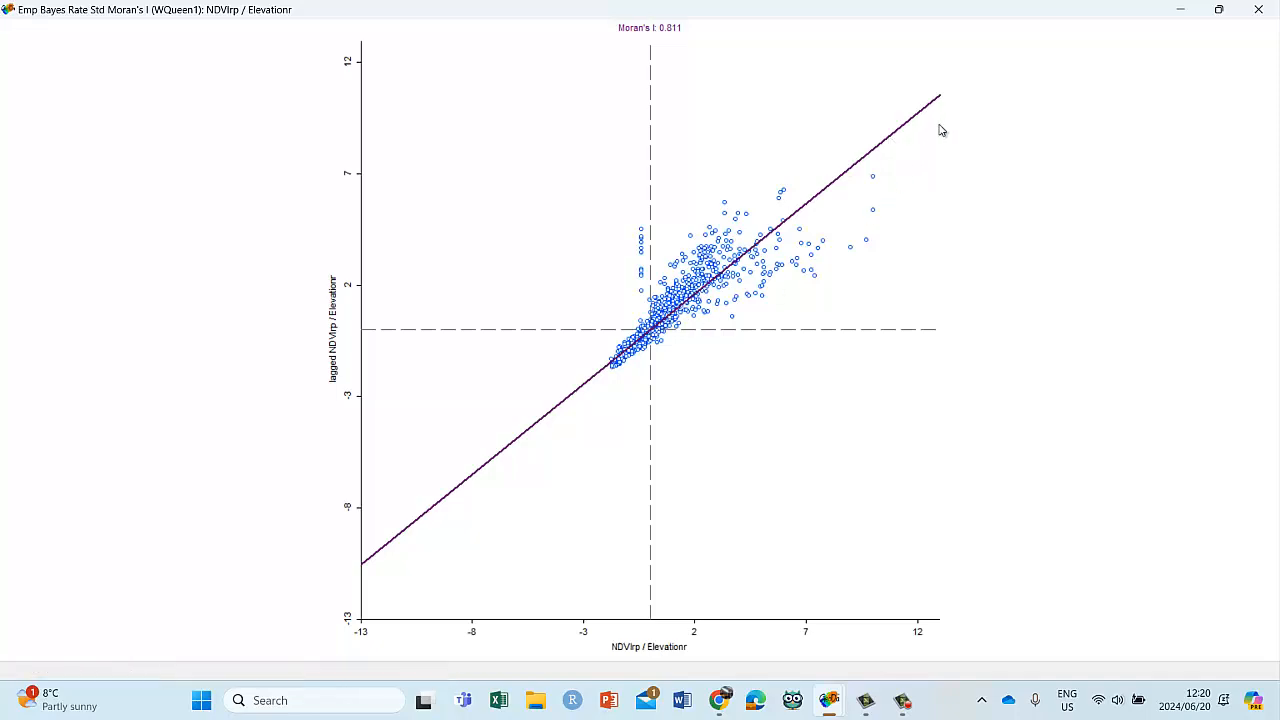
left_click(1258, 9)
Step: Run a Univariate Local Moran's I on NDVIrp with WQueen1 weights, showing only the Moran scatter plot, and close it
left_click(282, 34)
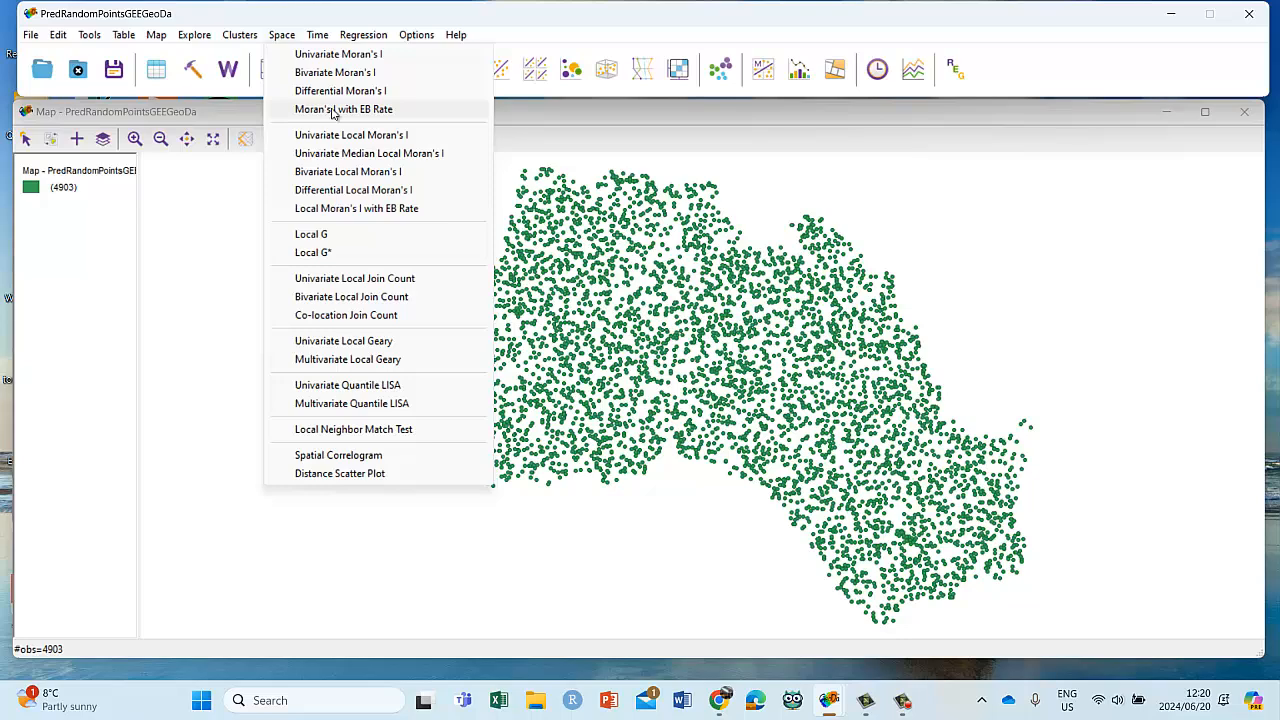
mouse_move(314, 39)
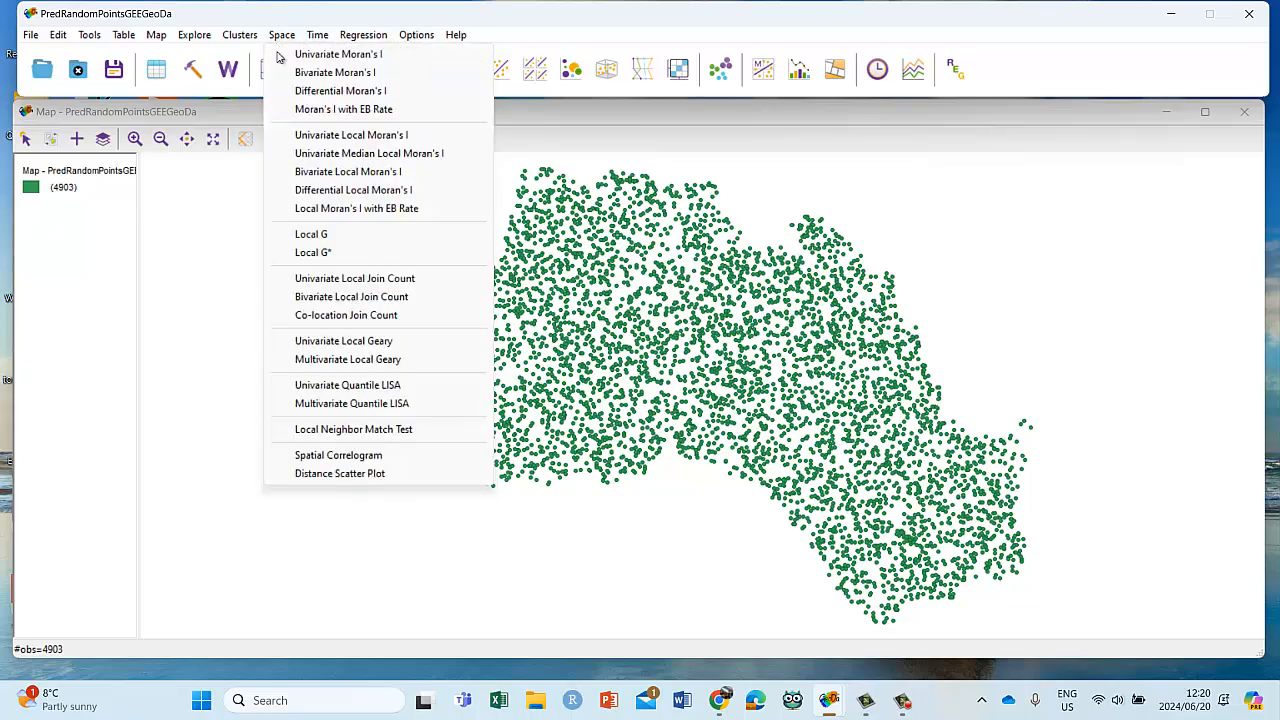
left_click(336, 138)
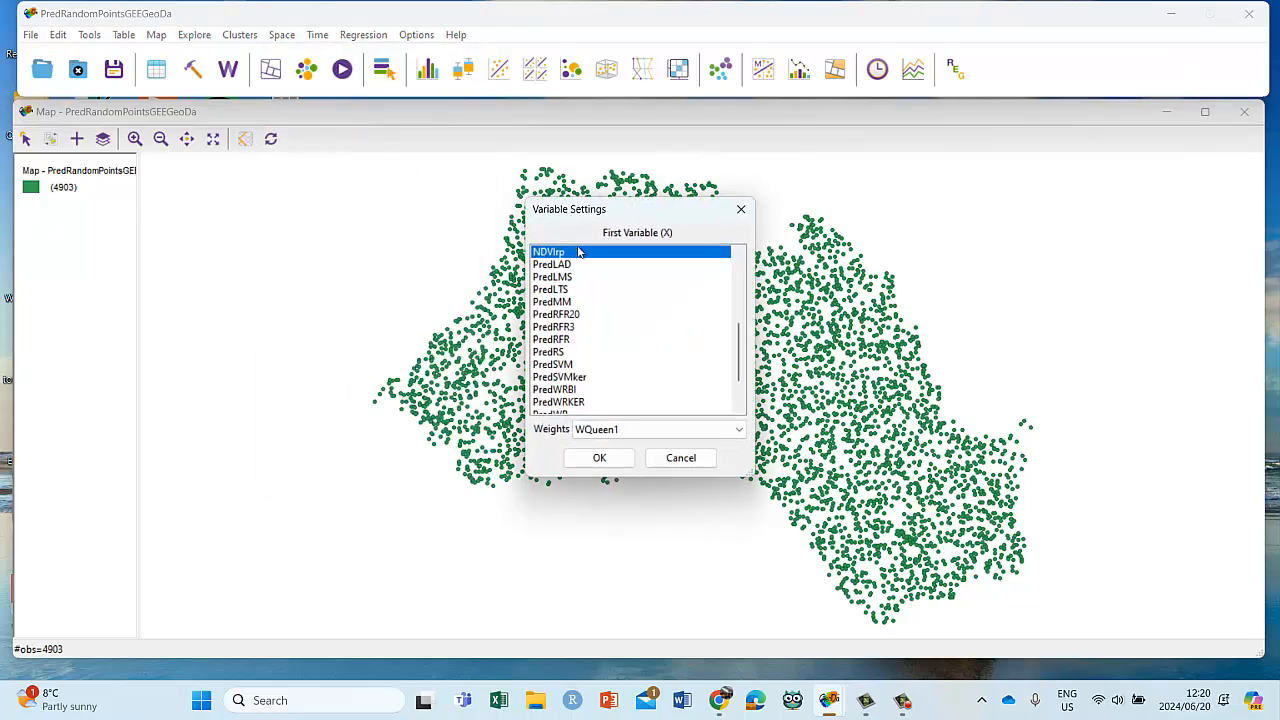
left_click(599, 457)
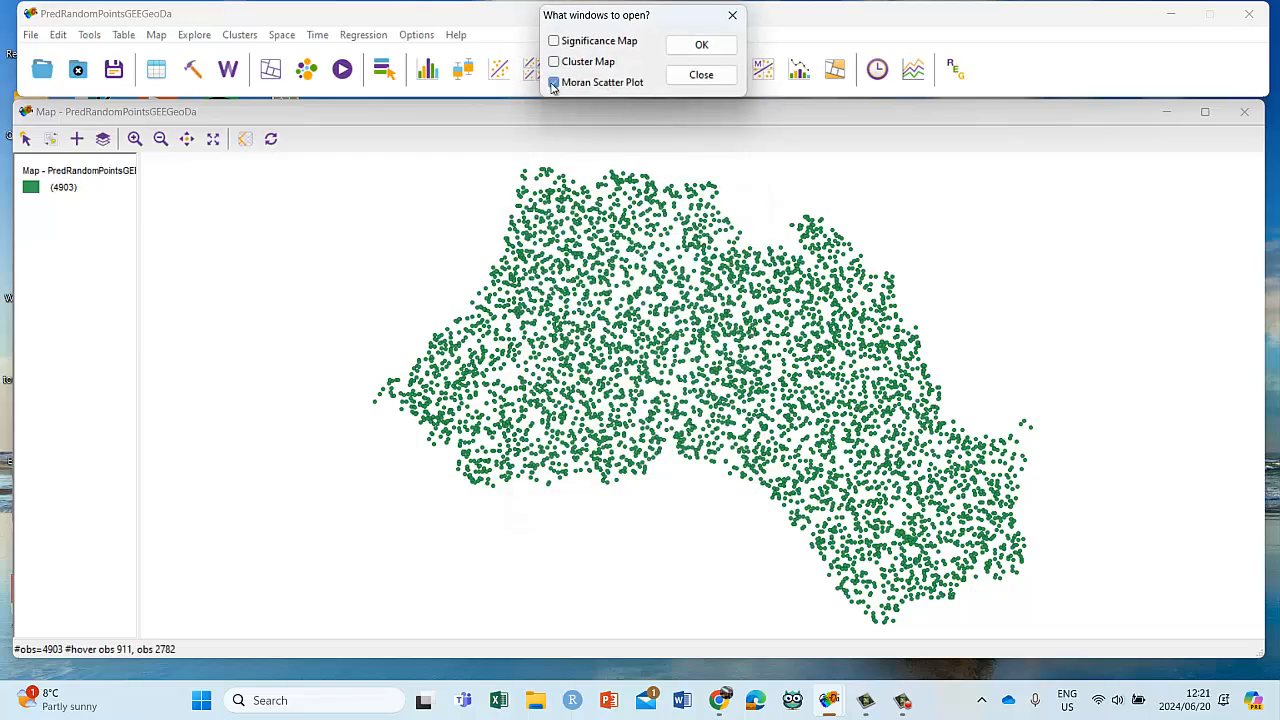
left_click(554, 84)
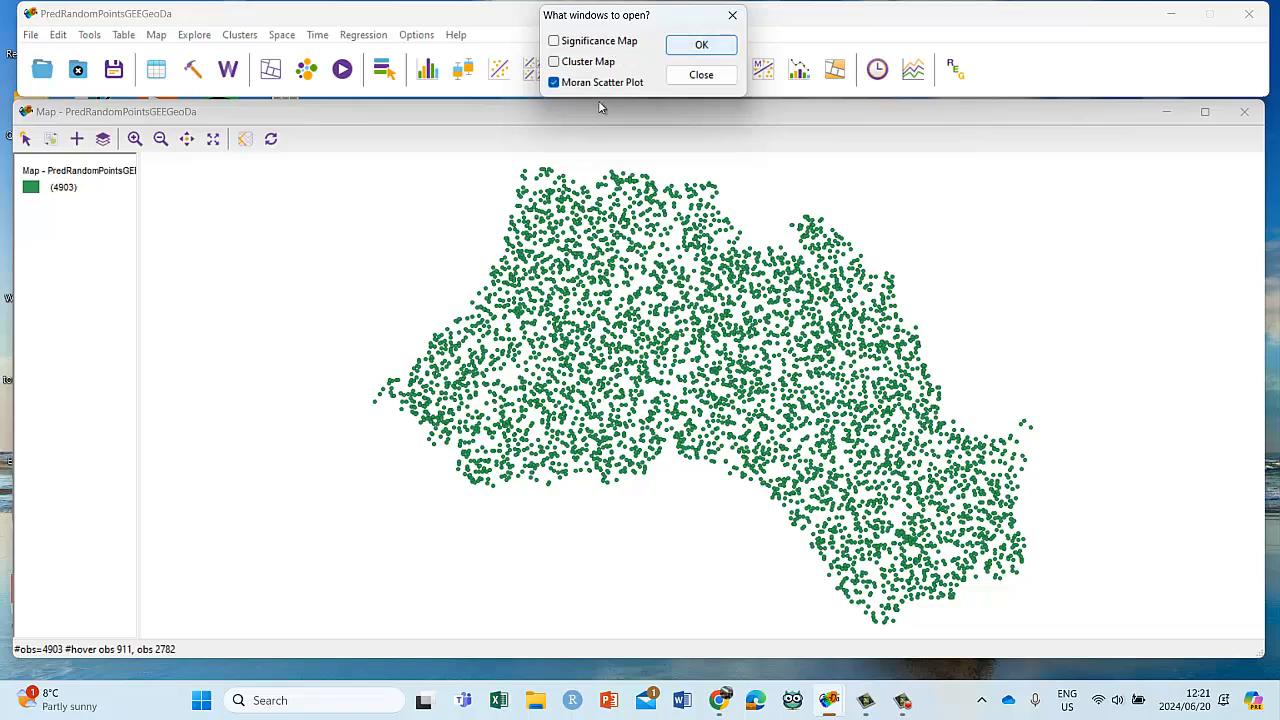
left_click(690, 45)
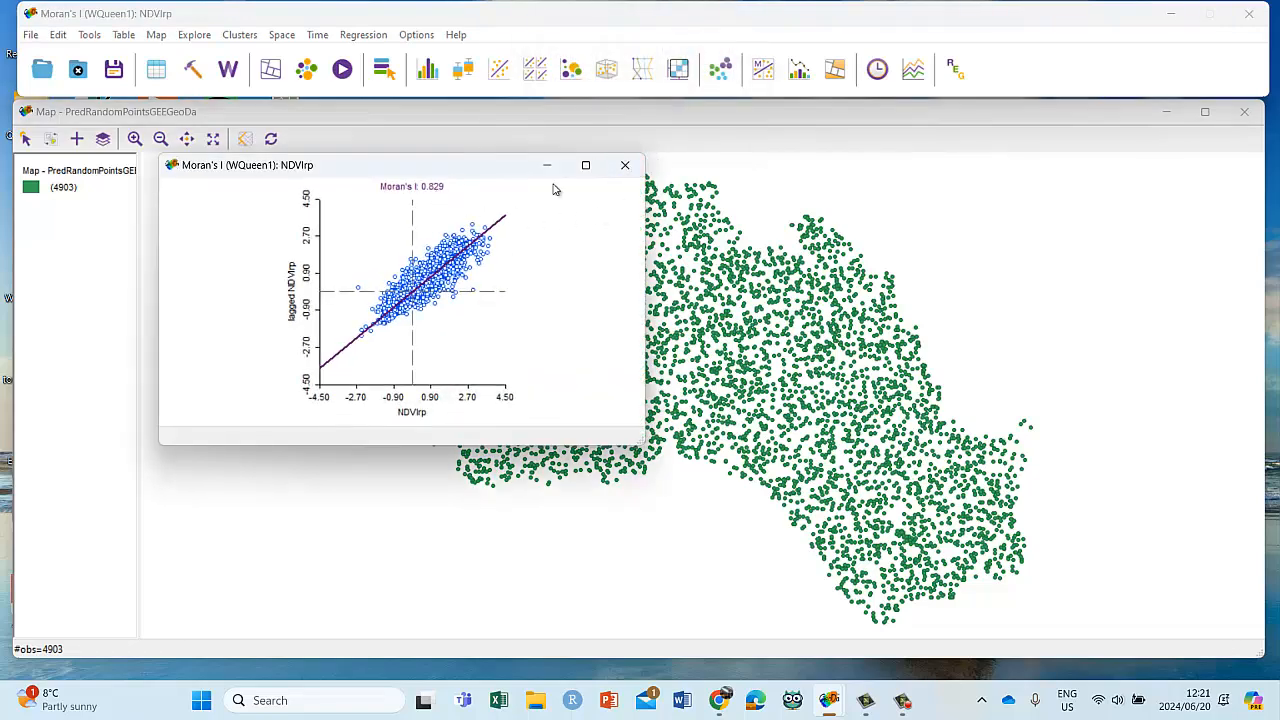
left_click(625, 165)
Step: Run a Univariate Moran's I on NDVIrp with WQueen1 weights for comparison with the local version, and close the scatter plot
left_click(282, 34)
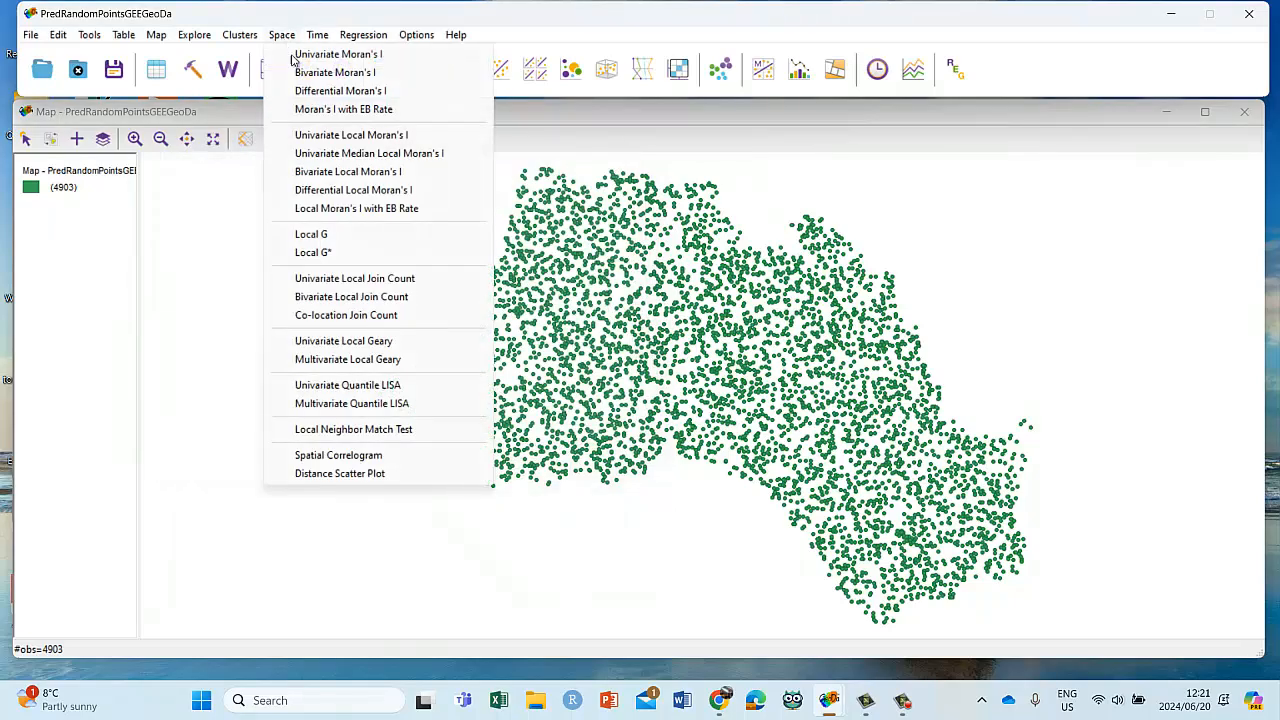
left_click(300, 52)
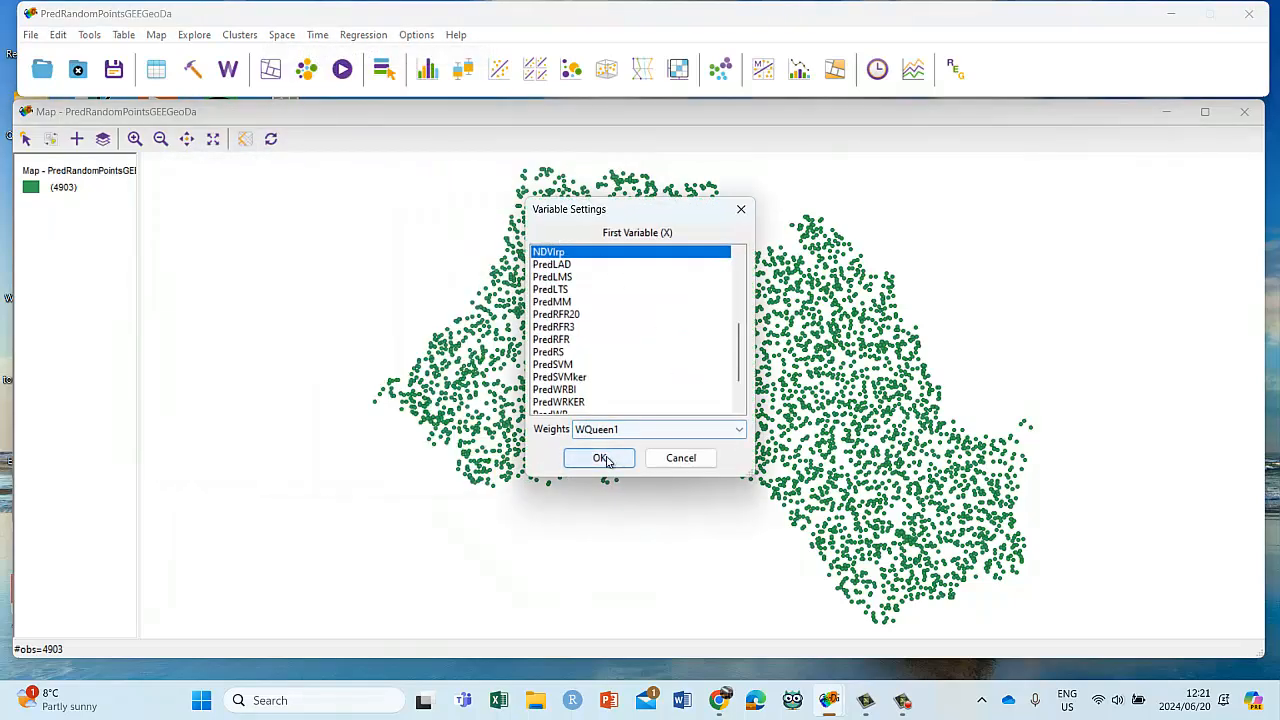
left_click(603, 457)
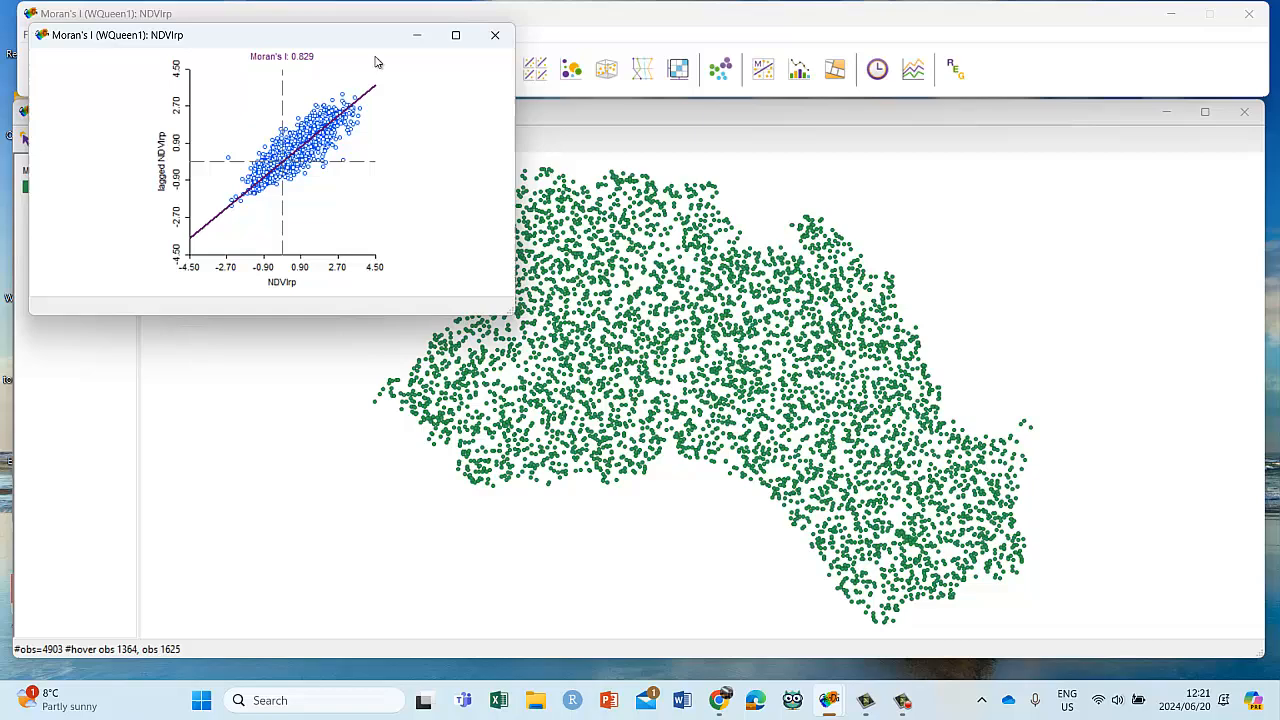
left_click(494, 35)
Step: Run a Univariate Local Moran's I on NDVIrp with WQueen1 weights, showing the significance map, cluster map and Moran scatter plot
left_click(282, 35)
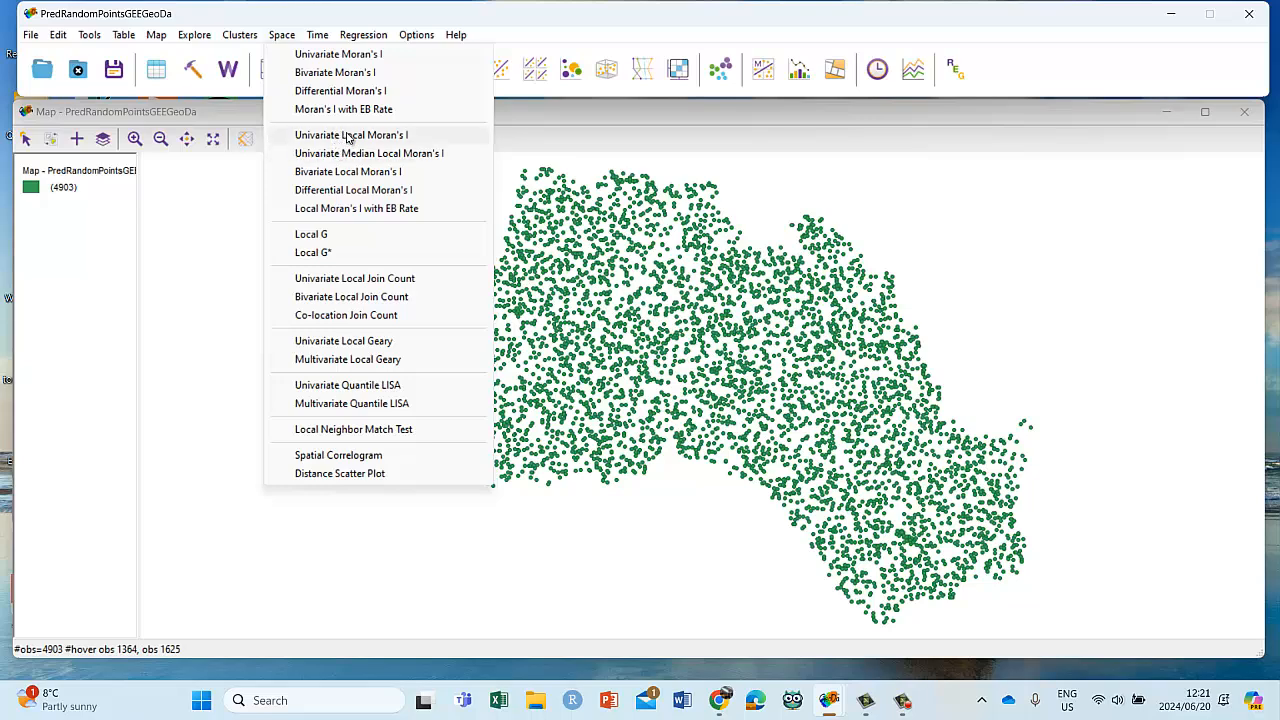
left_click(348, 138)
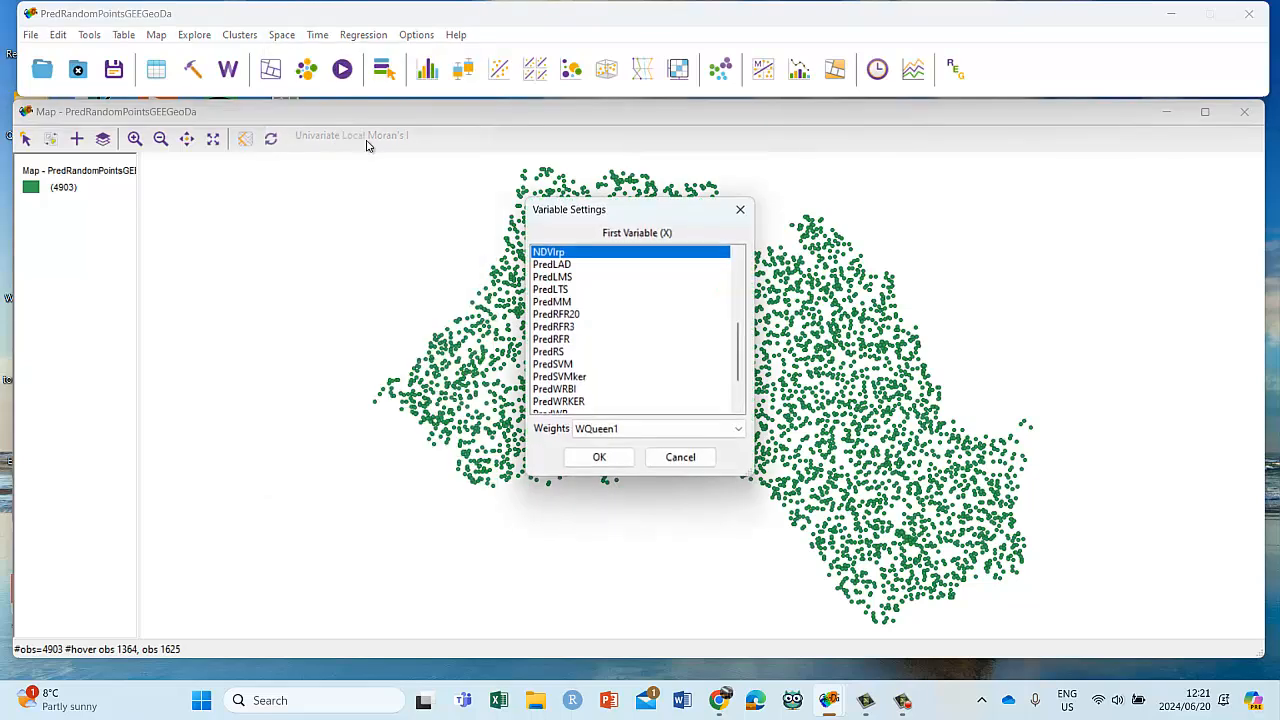
left_click(599, 458)
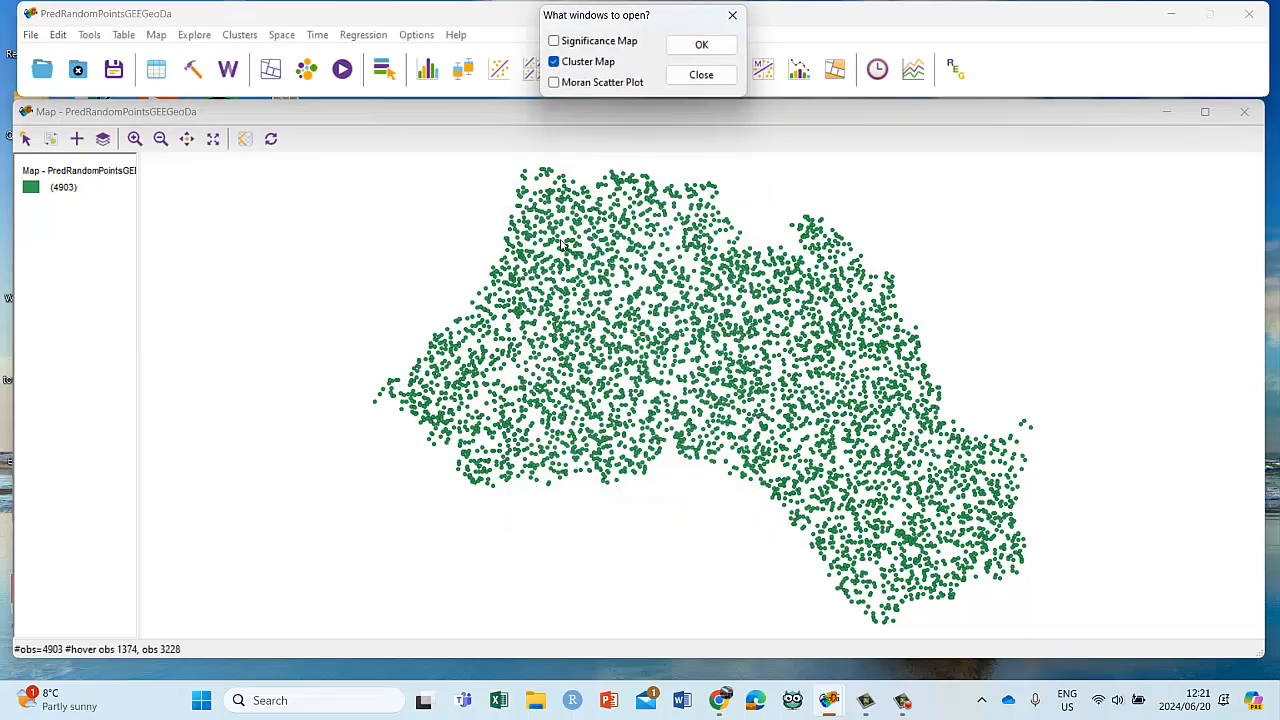
left_click(554, 41)
left_click(555, 83)
left_click(703, 46)
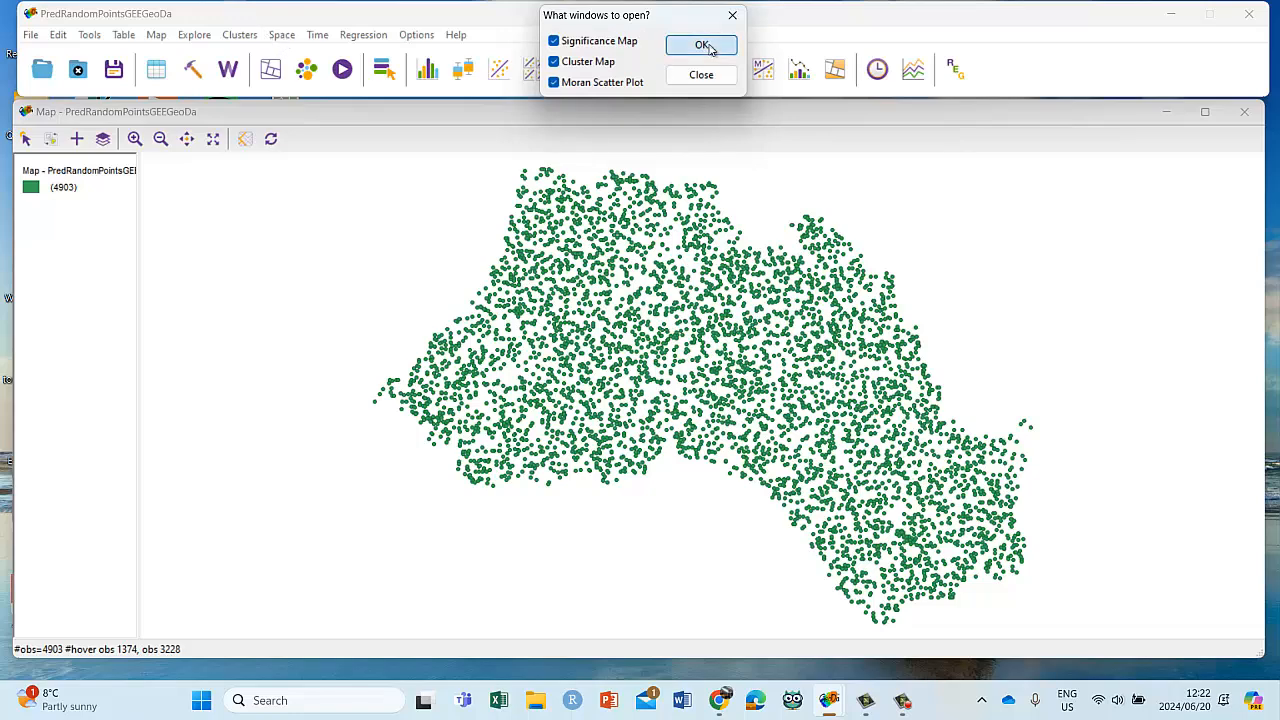
Step: Arrange the Moran scatter plot, LISA cluster map and LISA significance map so that none of them overlap
left_click_drag(337, 78, 476, 320)
left_click_drag(296, 50, 298, 30)
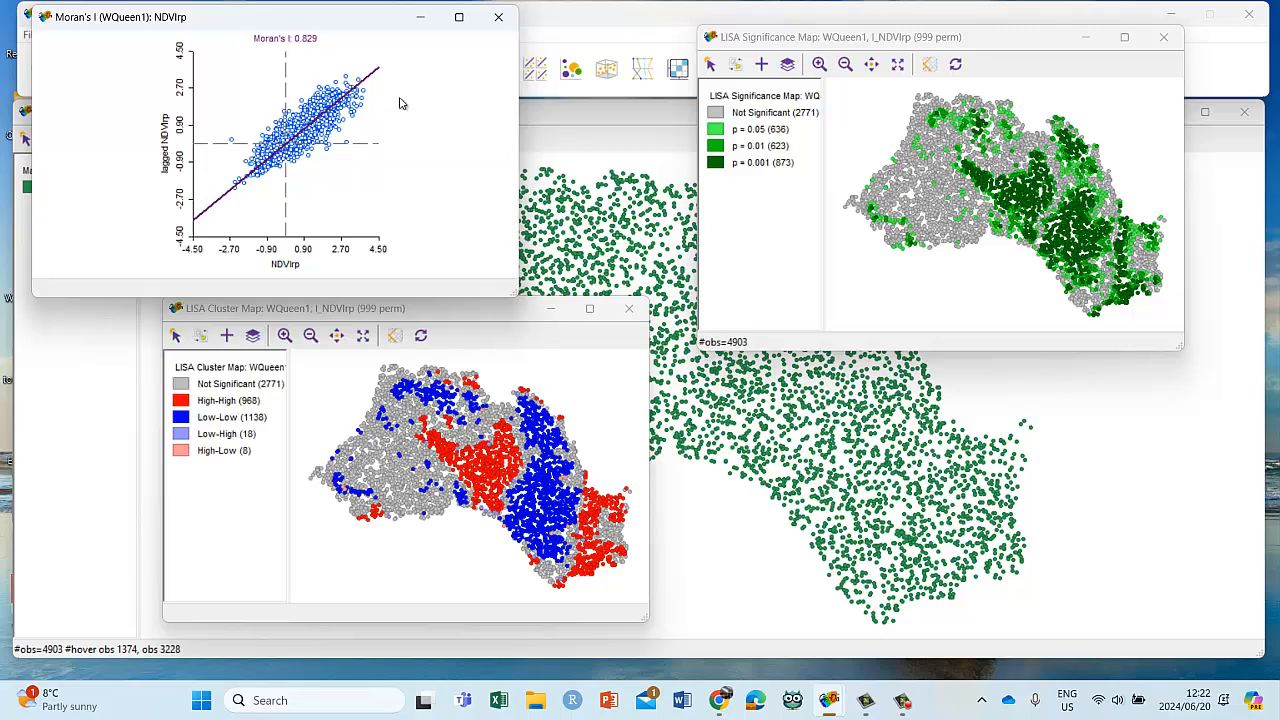
left_click_drag(450, 321, 516, 340)
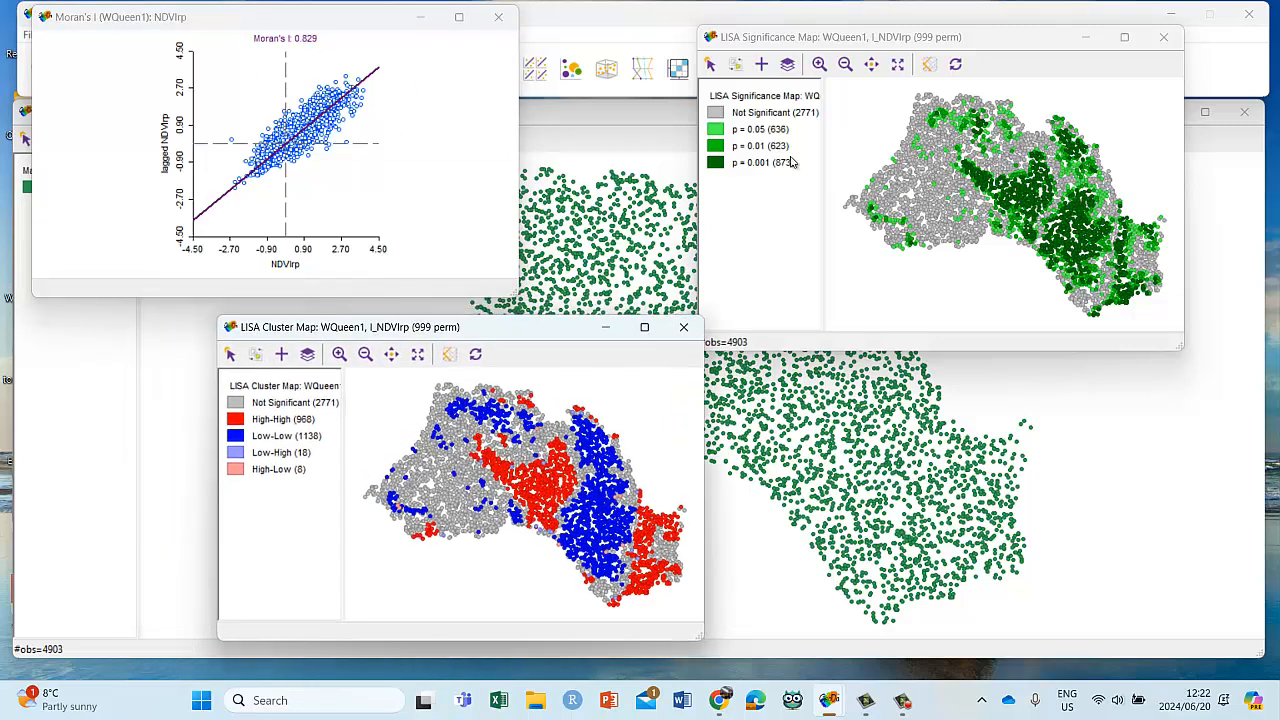
left_click_drag(864, 33, 914, 17)
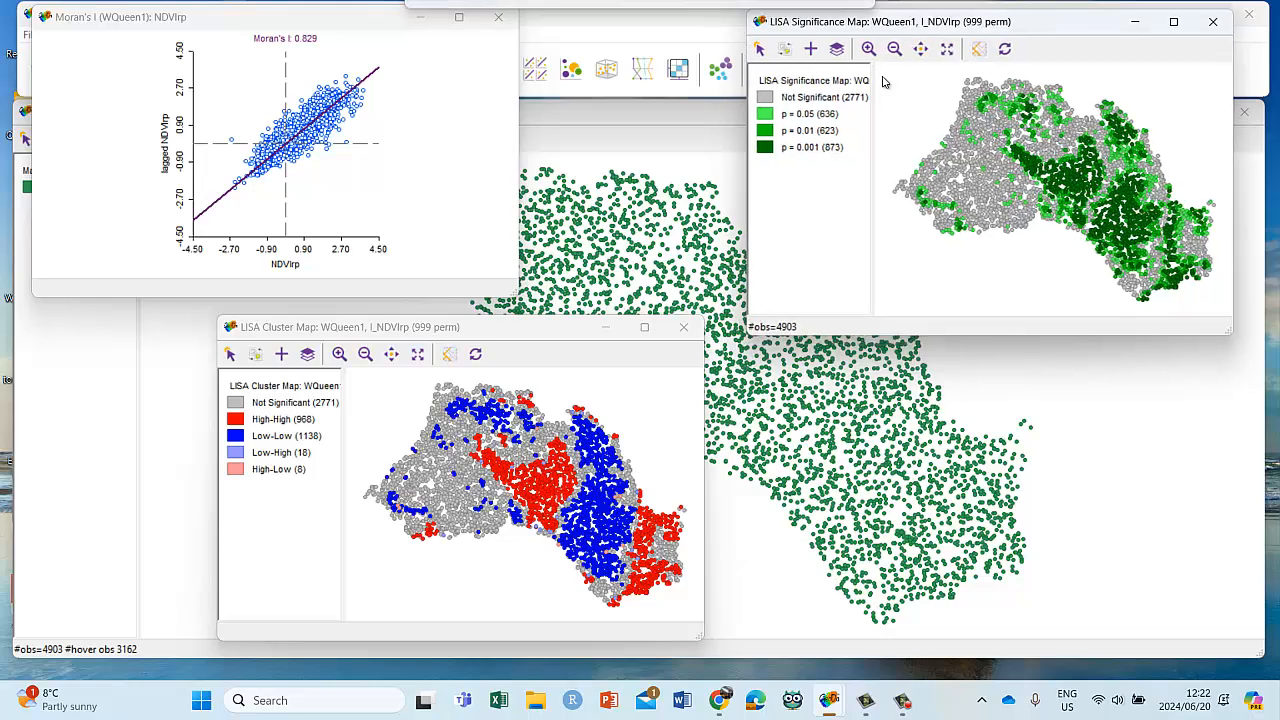
left_click_drag(524, 330, 392, 340)
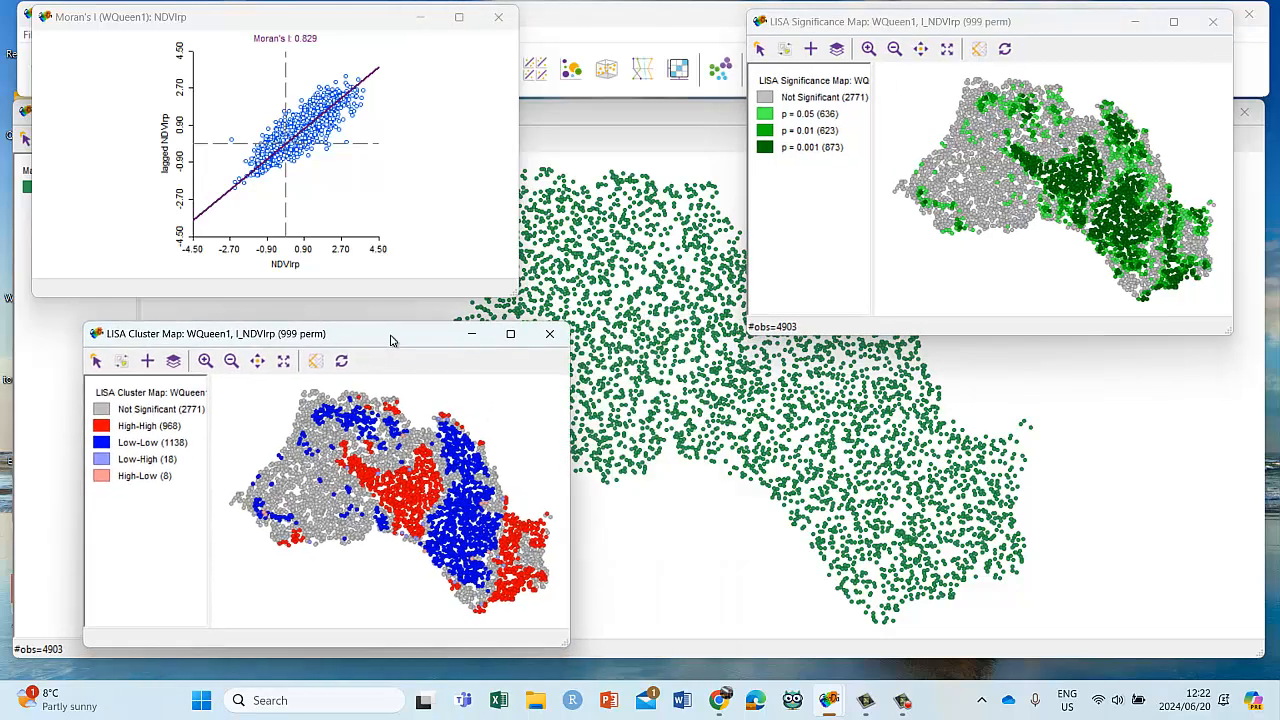
Step: Select single points in each quadrant of the Moran scatter plot to locate them in the linked maps, clearing the selection after each
left_click(346, 146)
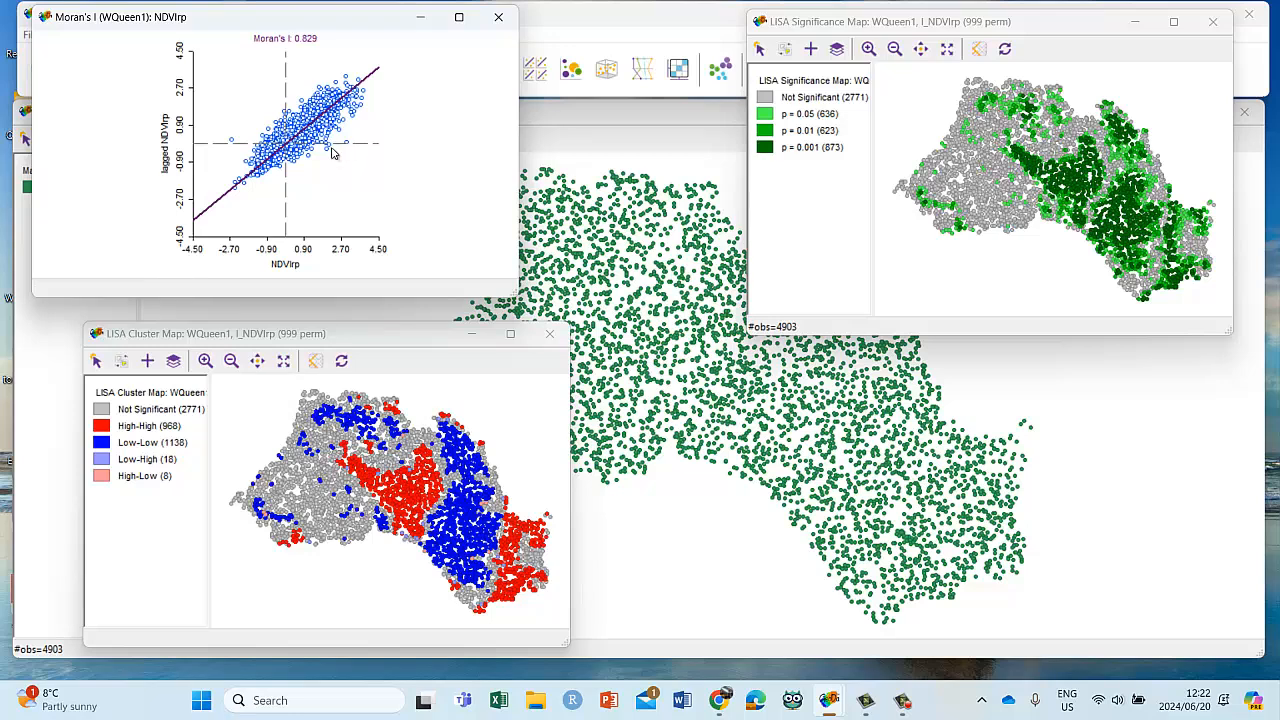
left_click(309, 158)
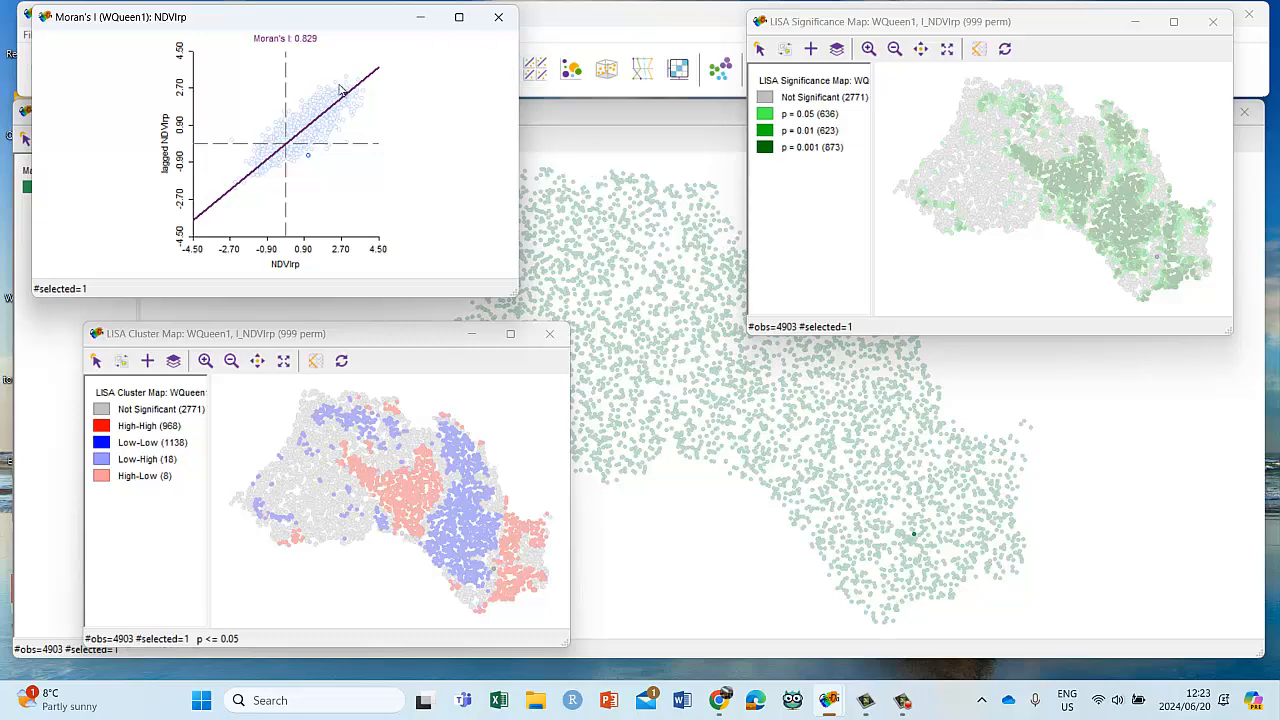
left_click(418, 119)
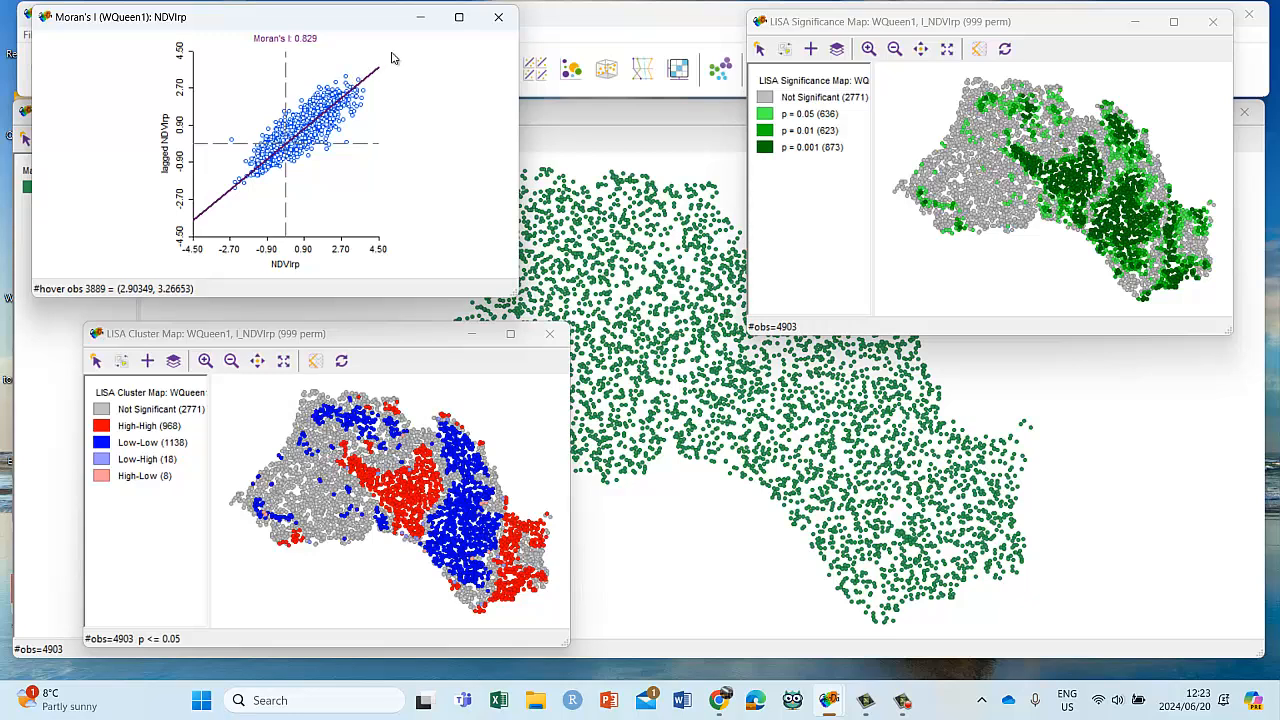
left_click(346, 78)
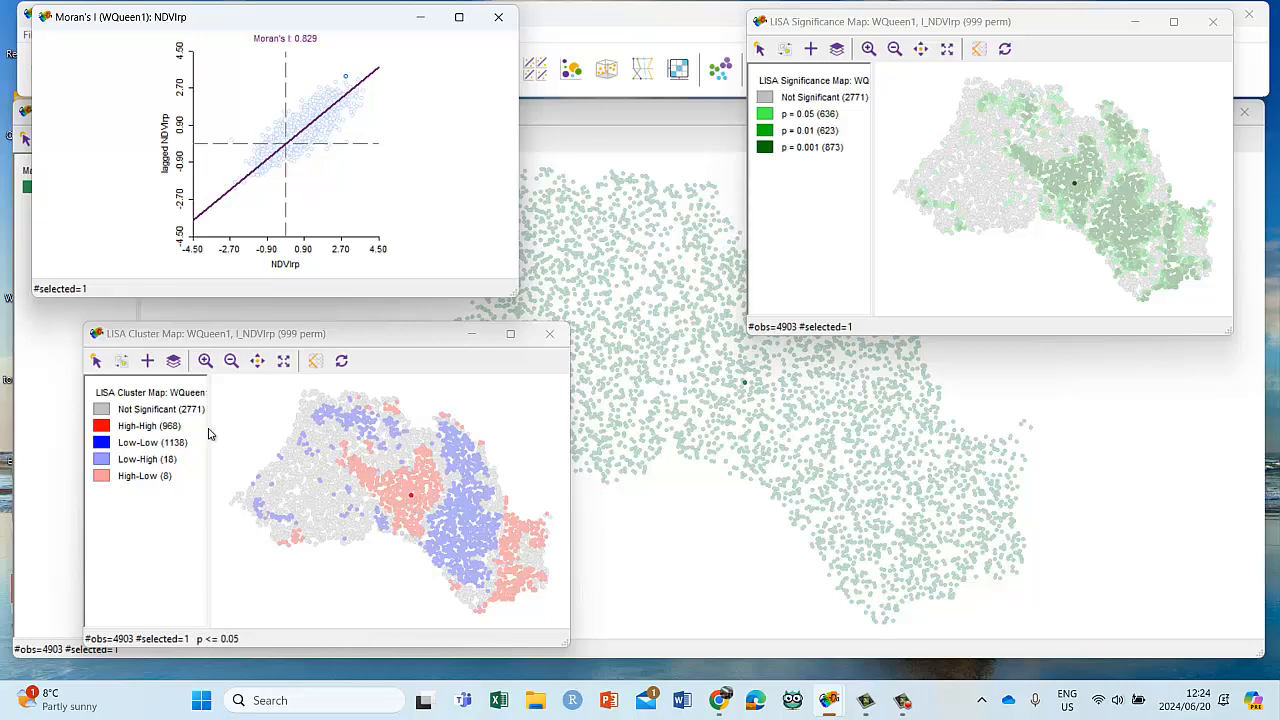
left_click(258, 212)
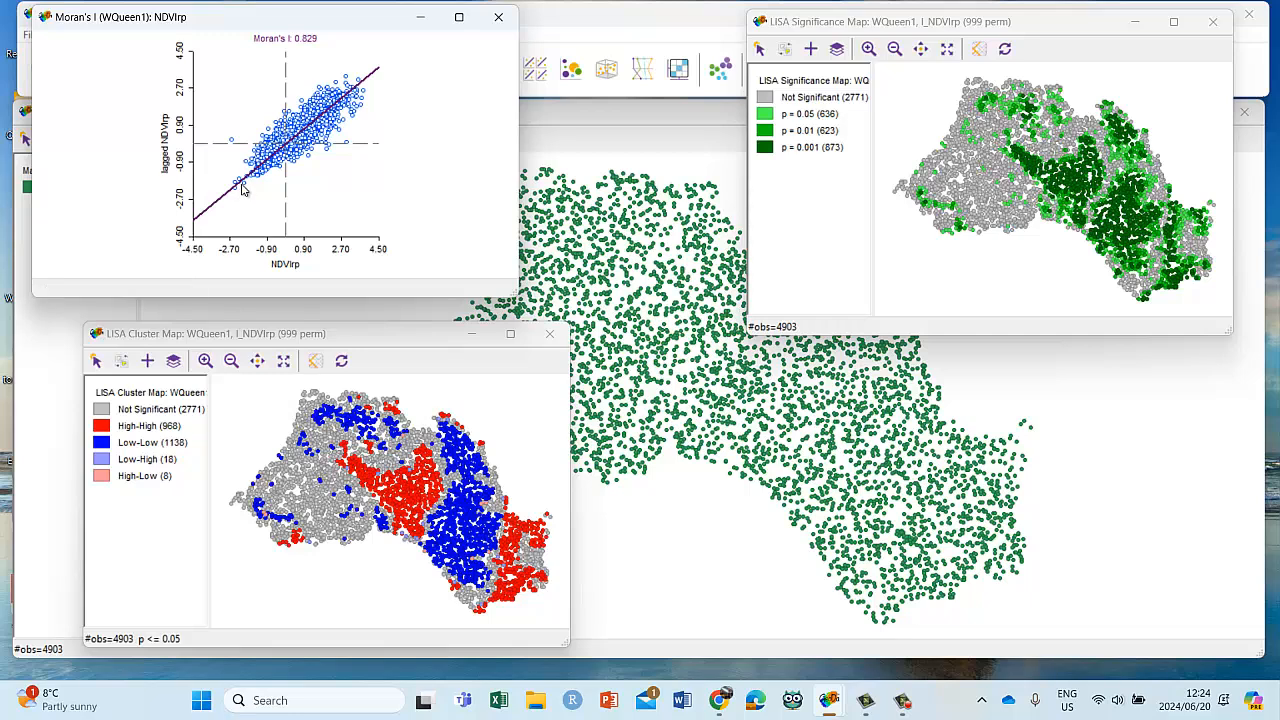
left_click(244, 187)
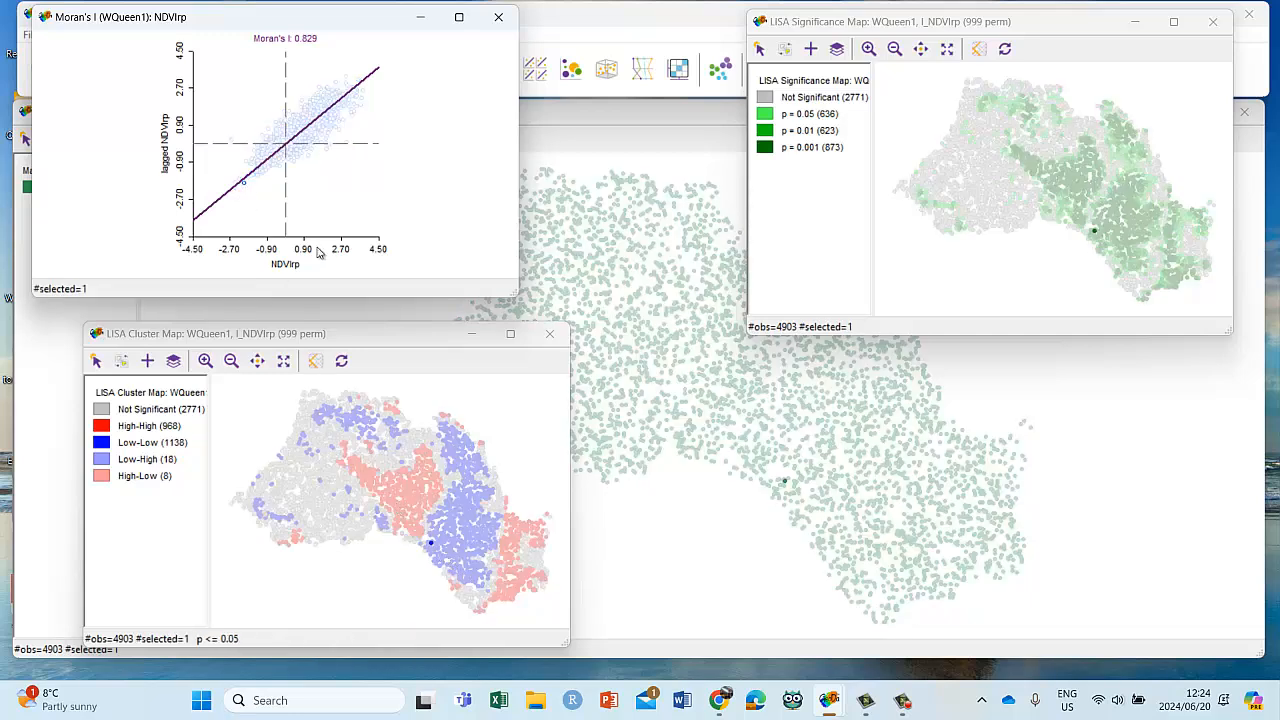
left_click(338, 222)
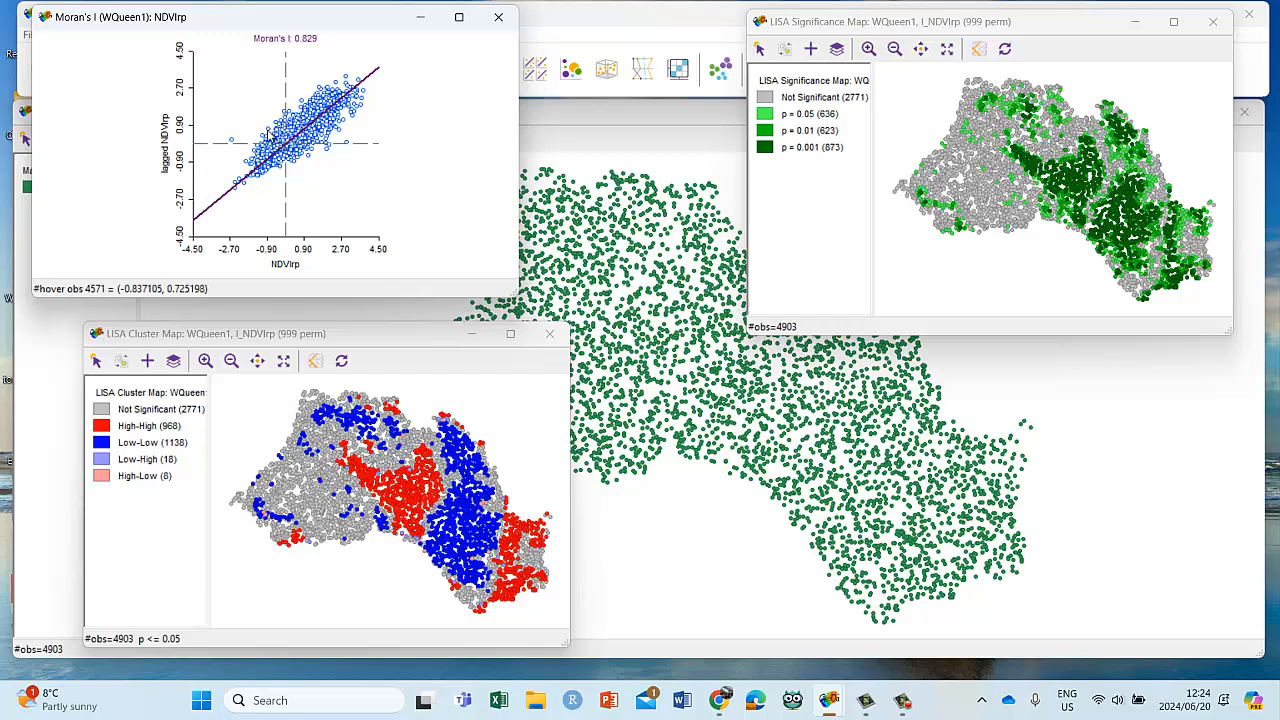
left_click(268, 133)
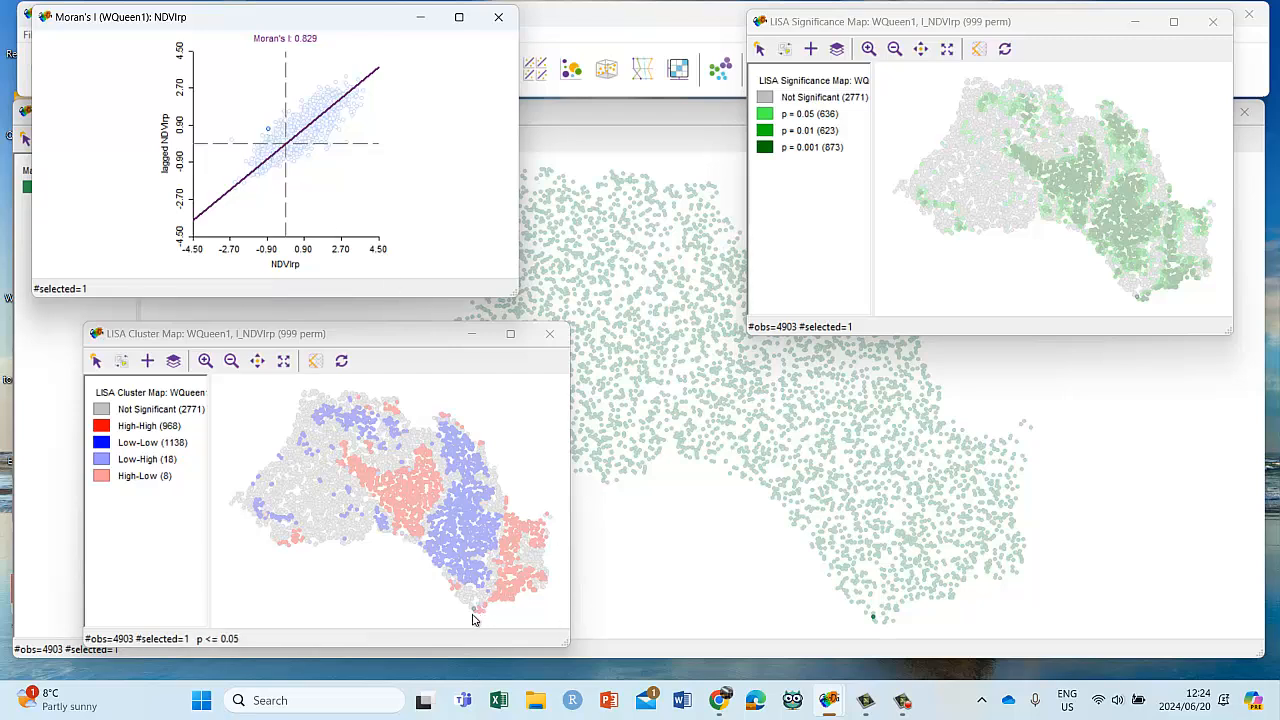
left_click(268, 133)
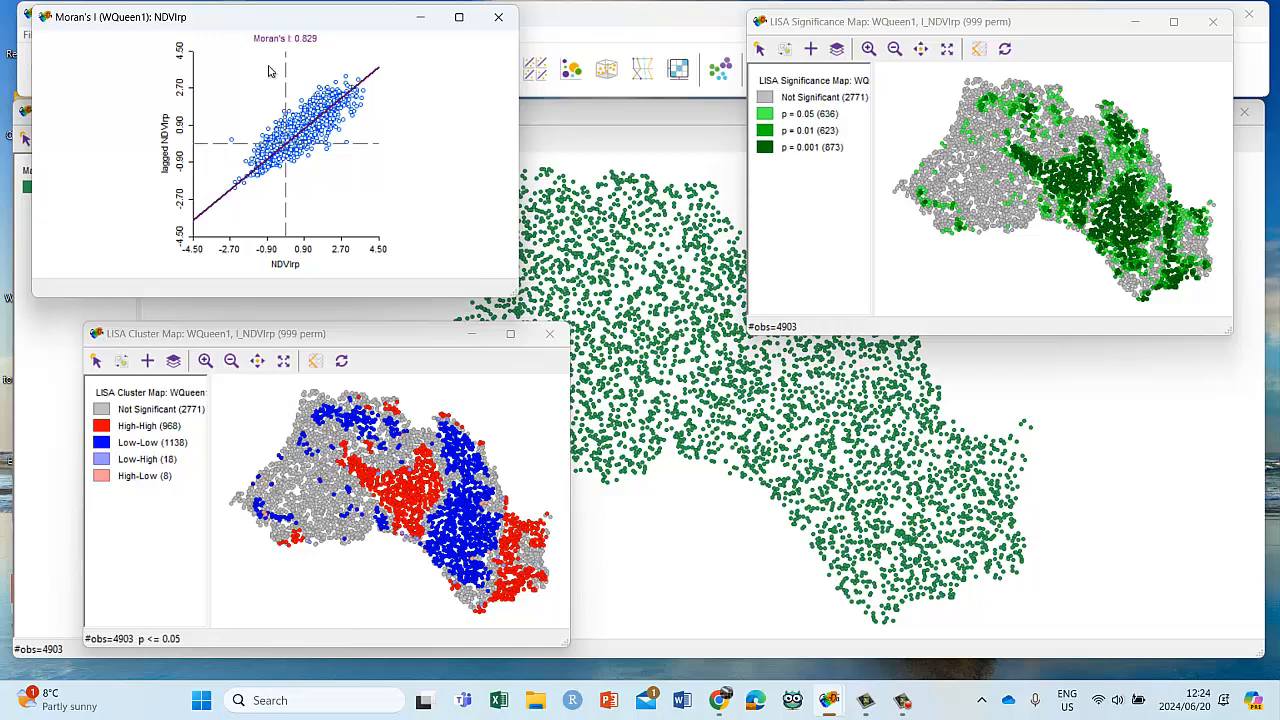
left_click(311, 162)
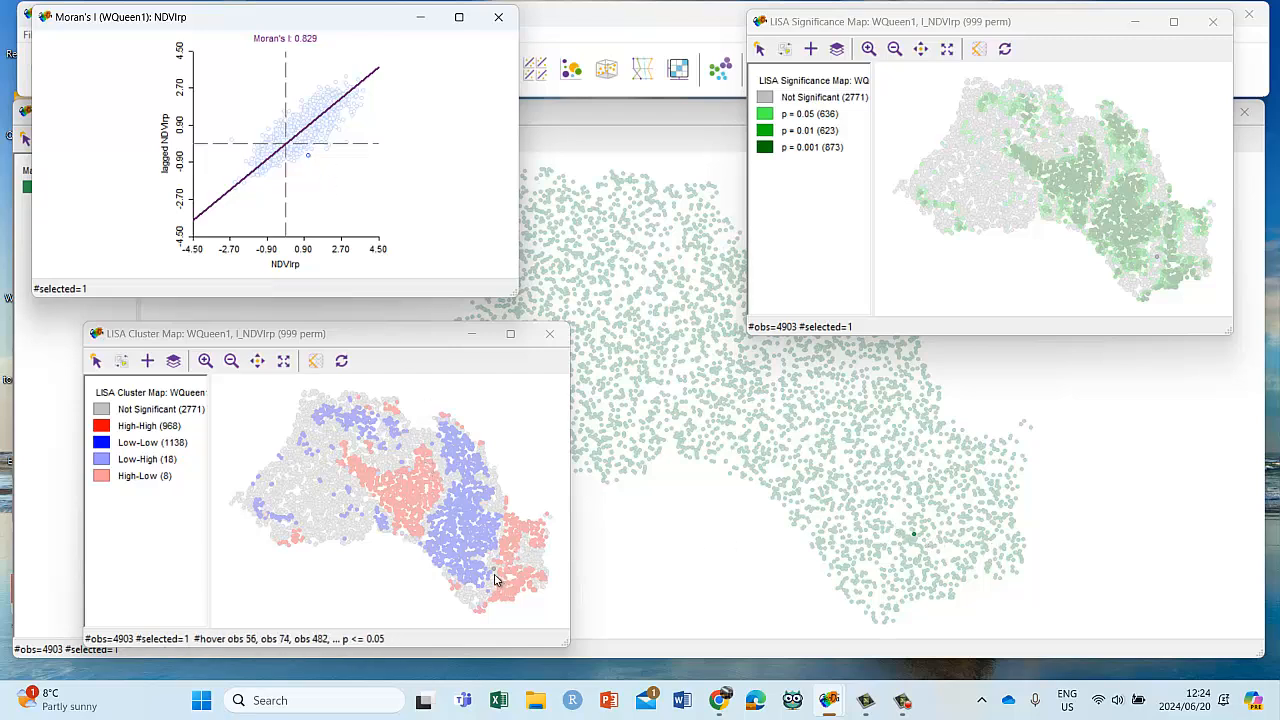
left_click(367, 197)
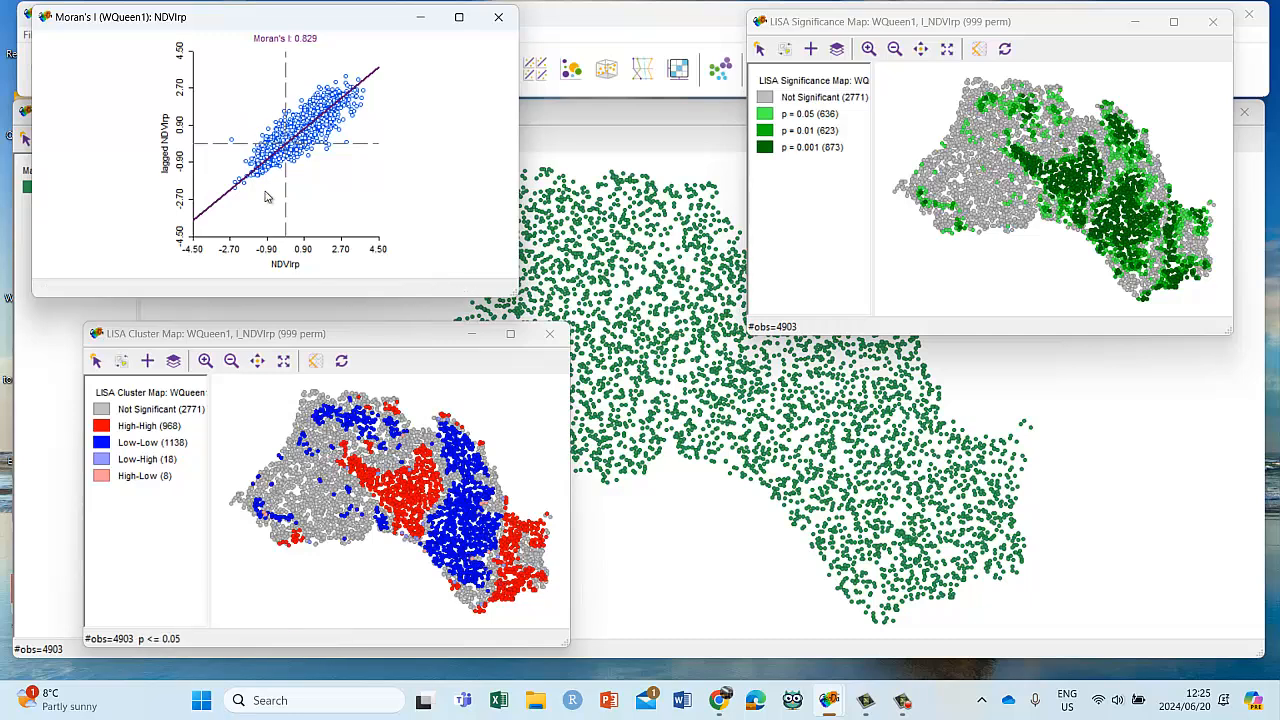
Step: Review the LISA cluster and significance maps for NDVIrp, and close both maps and the Moran scatter plot
left_click(165, 436)
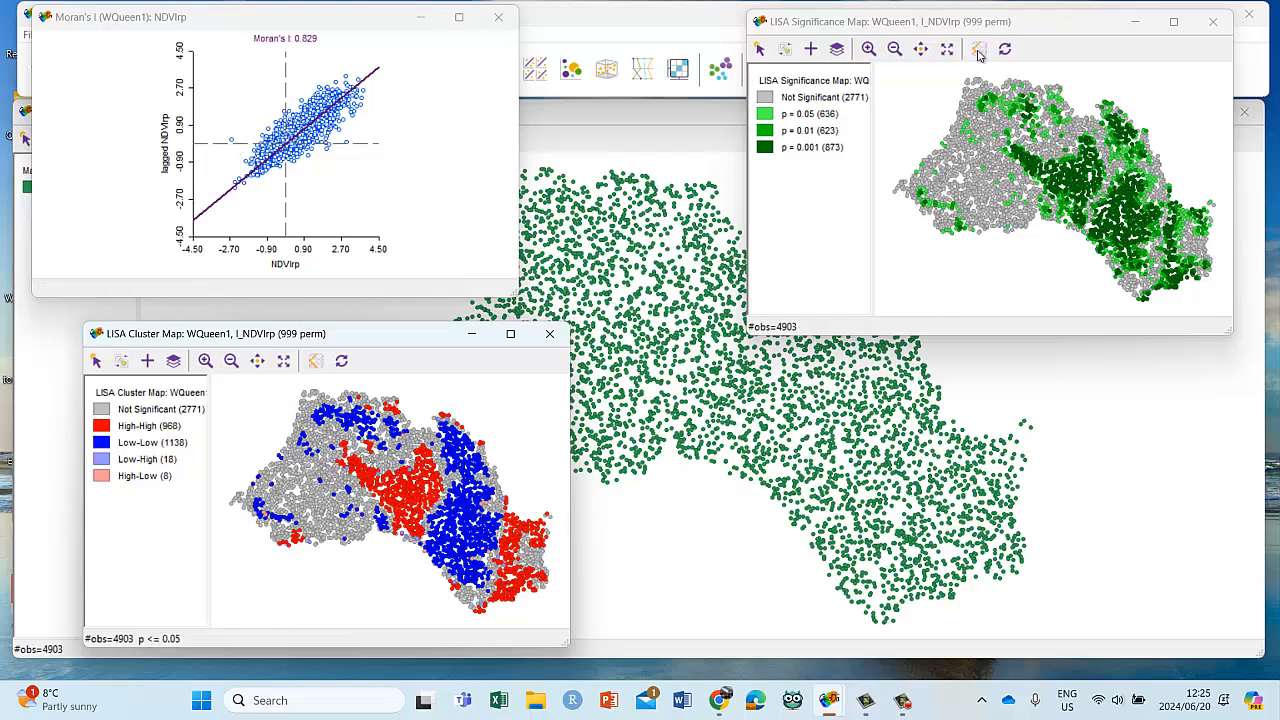
left_click_drag(1049, 24, 955, 63)
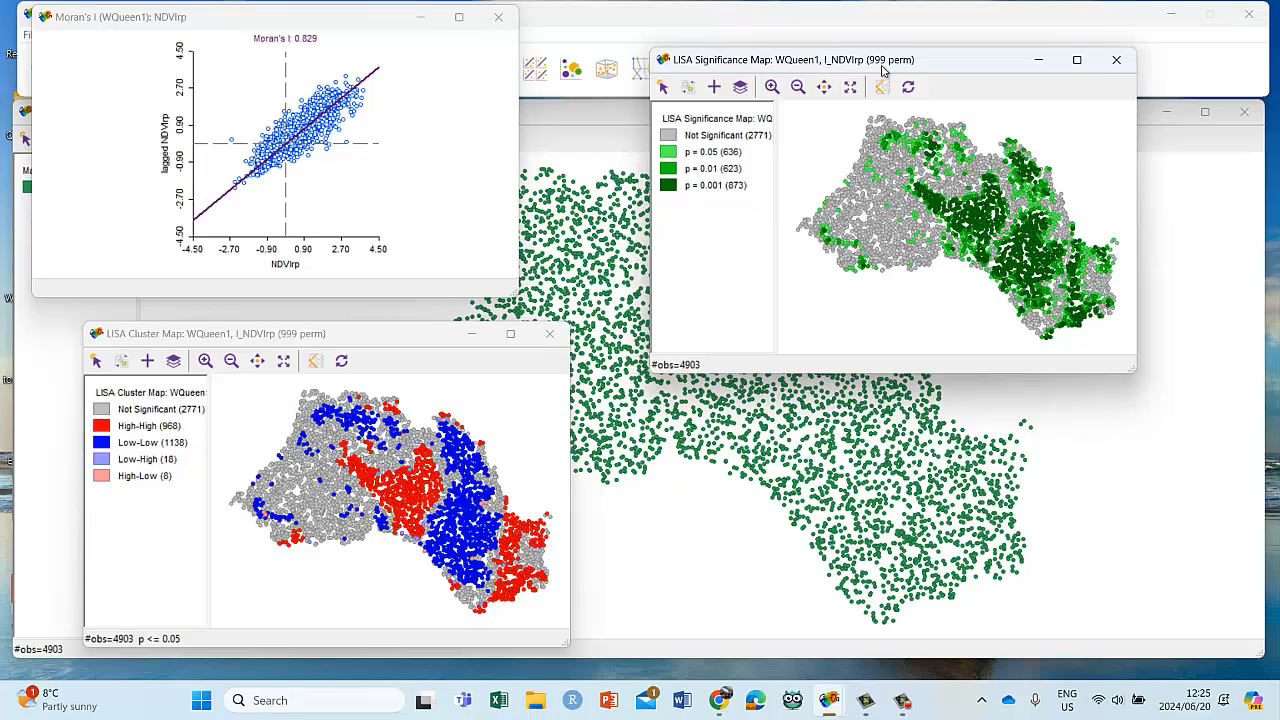
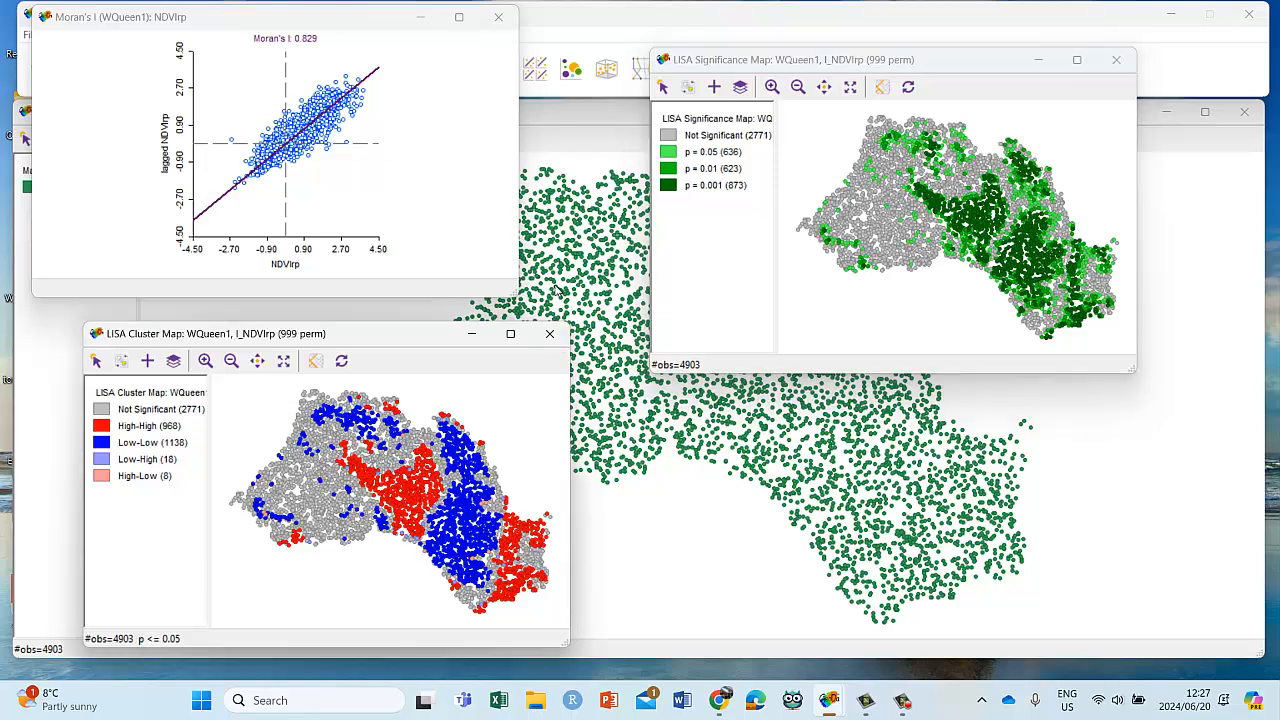
left_click(549, 333)
left_click(498, 17)
left_click(1116, 59)
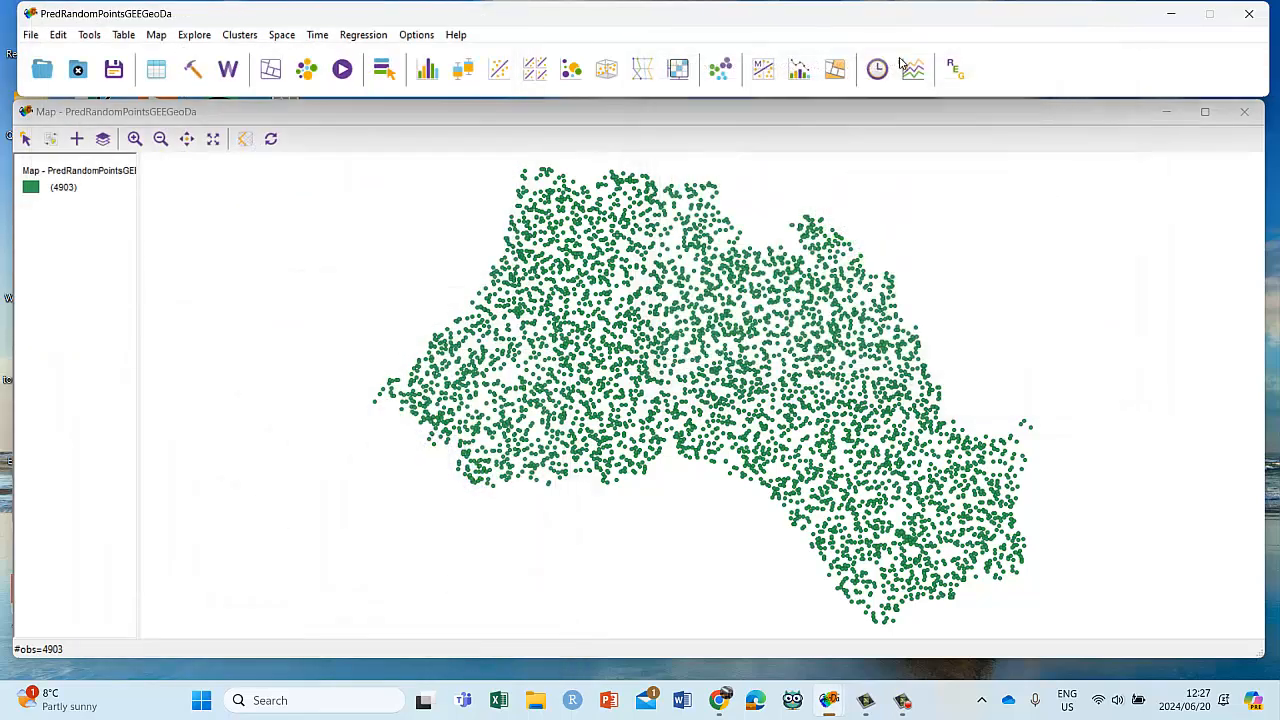
Step: Run a Univariate Median Local Moran's I on NDVIrp with WQueen1 weights, showing the significance and cluster maps, and close both
left_click(282, 35)
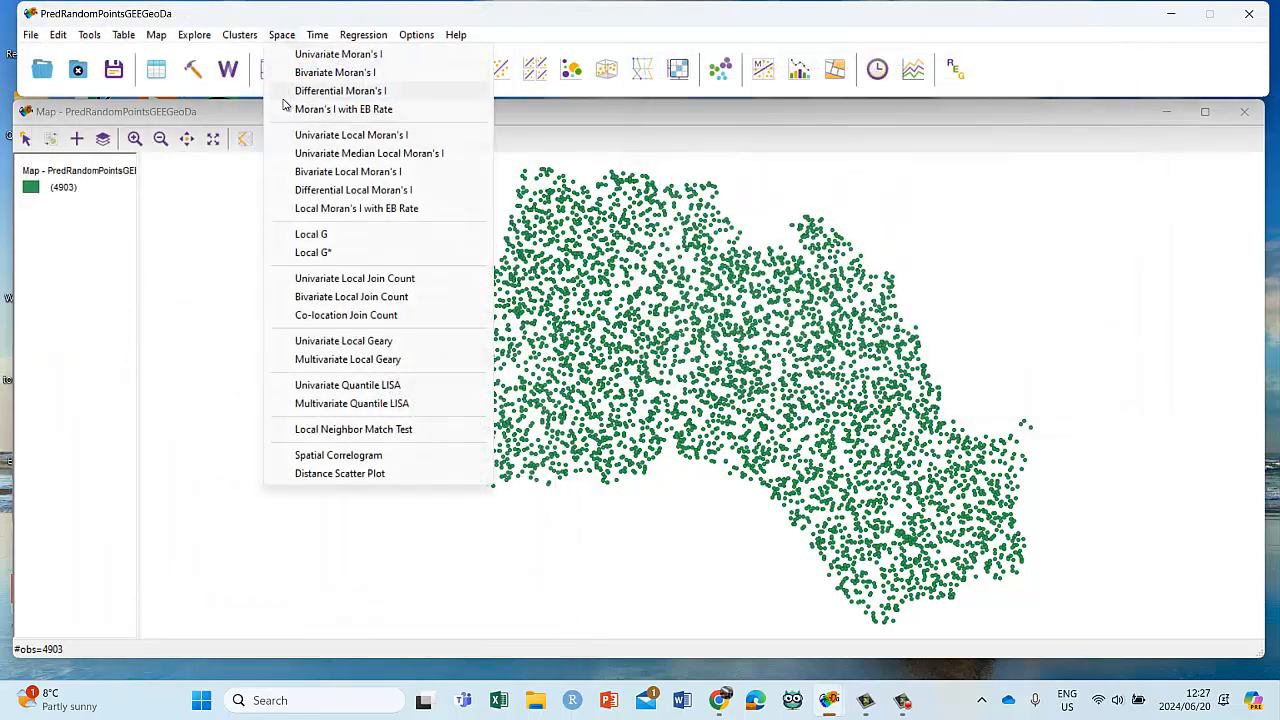
left_click(305, 155)
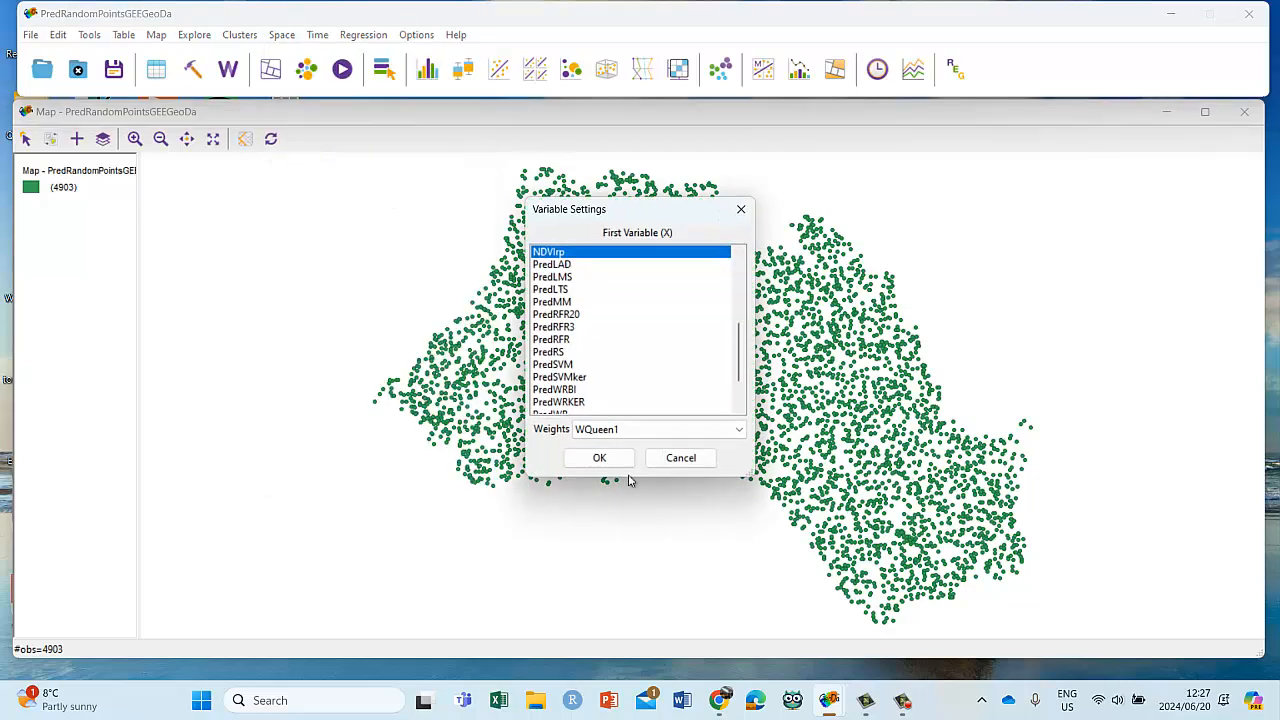
left_click(600, 457)
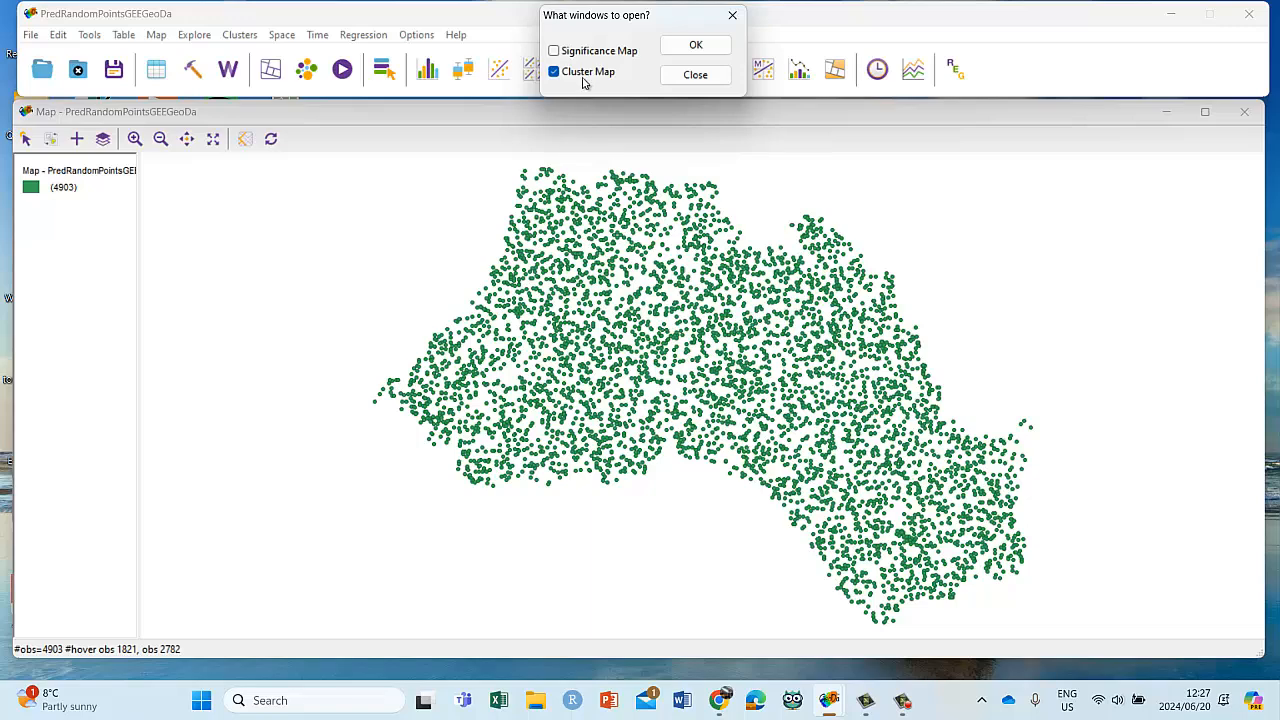
left_click(555, 50)
left_click(695, 45)
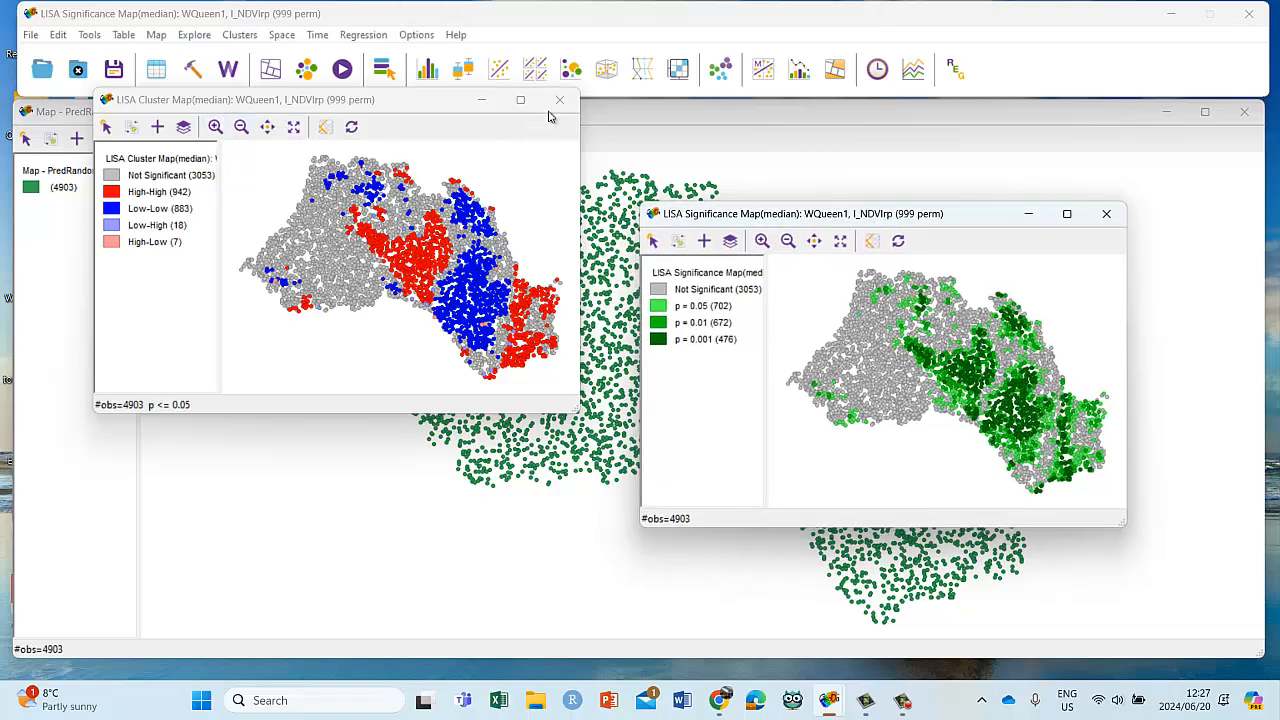
left_click(559, 100)
left_click(1105, 214)
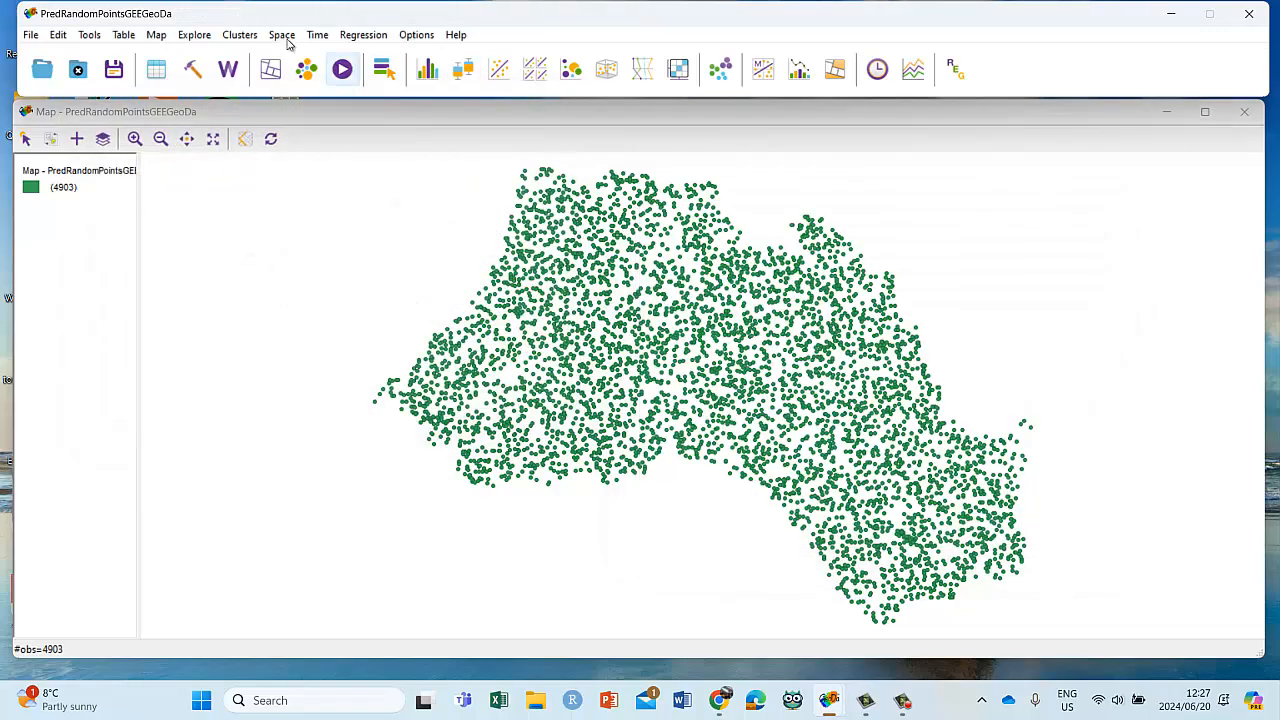
Step: Run a Bivariate Local Moran's I of NDVIrp with Elevationr using WQueen1 weights, showing the significance map, cluster map and Moran scatter plot
left_click(285, 38)
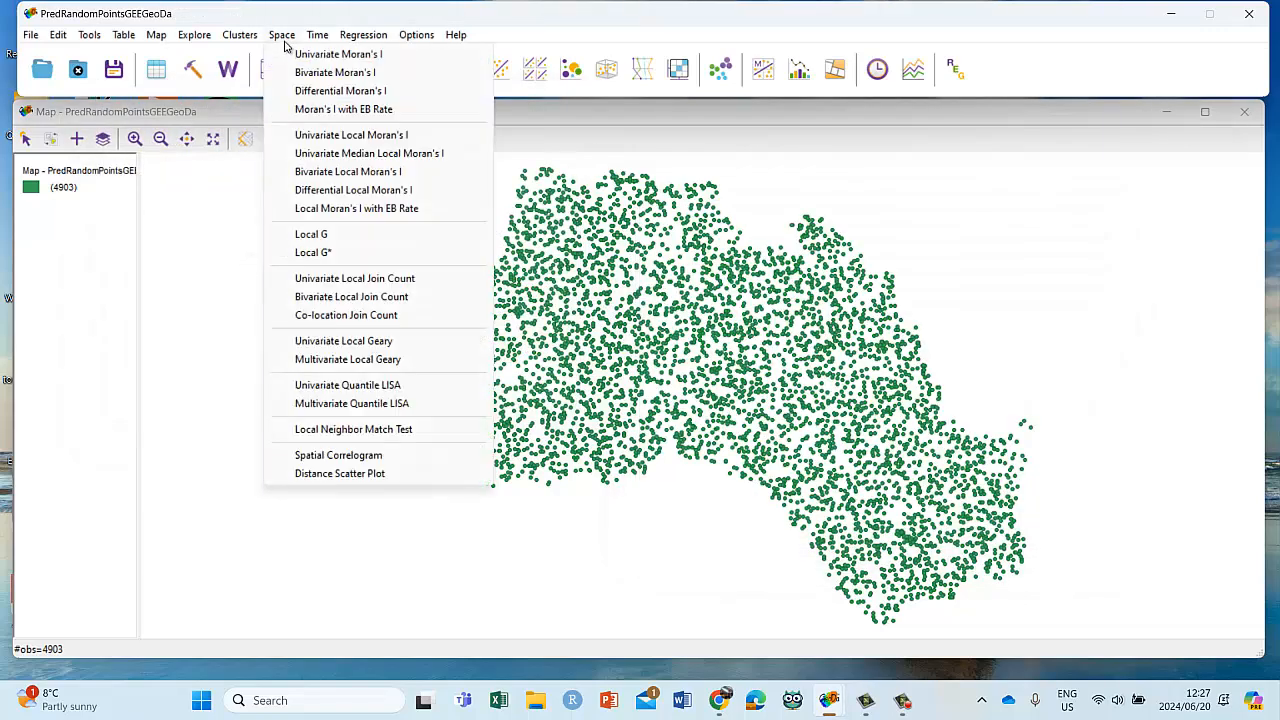
left_click(340, 178)
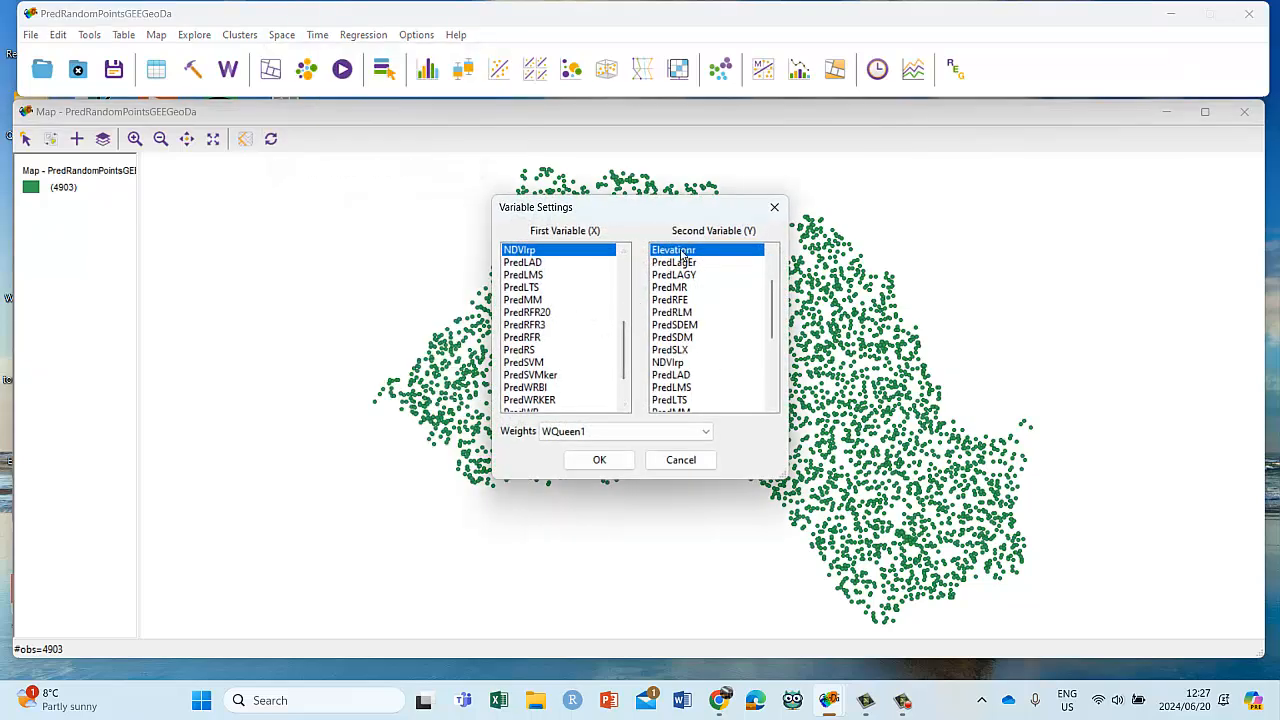
left_click(603, 465)
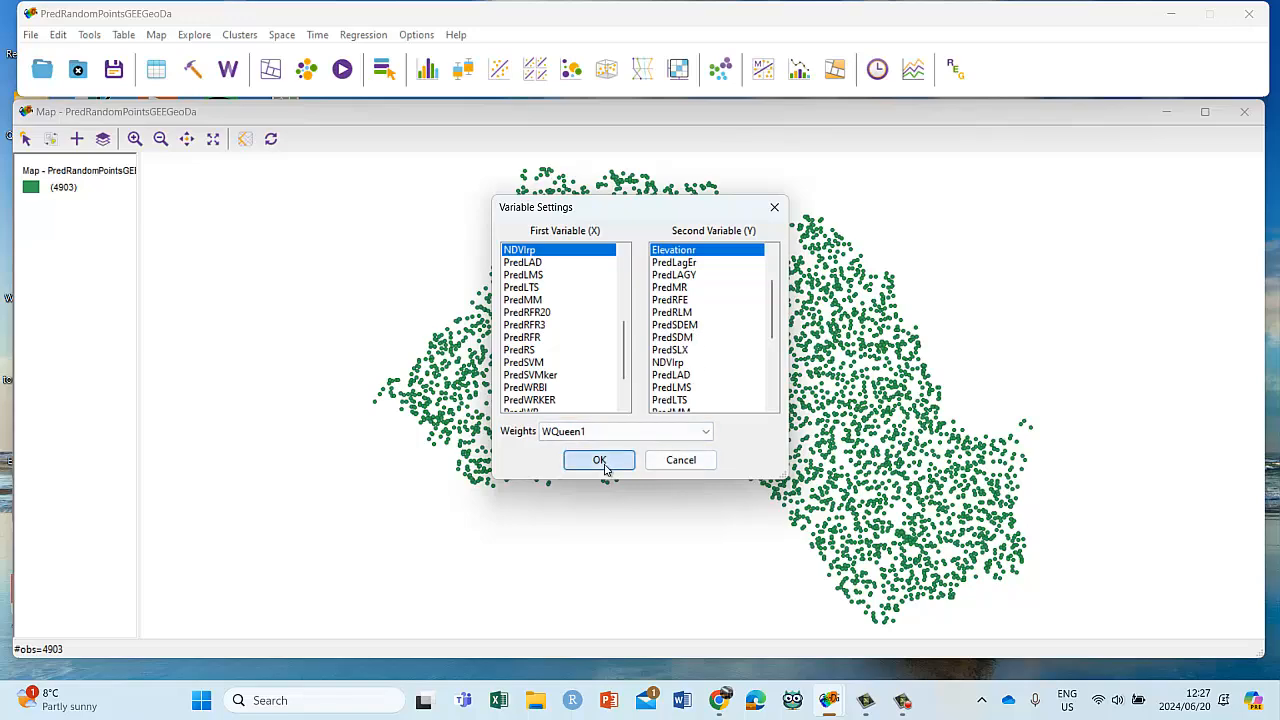
left_click(564, 42)
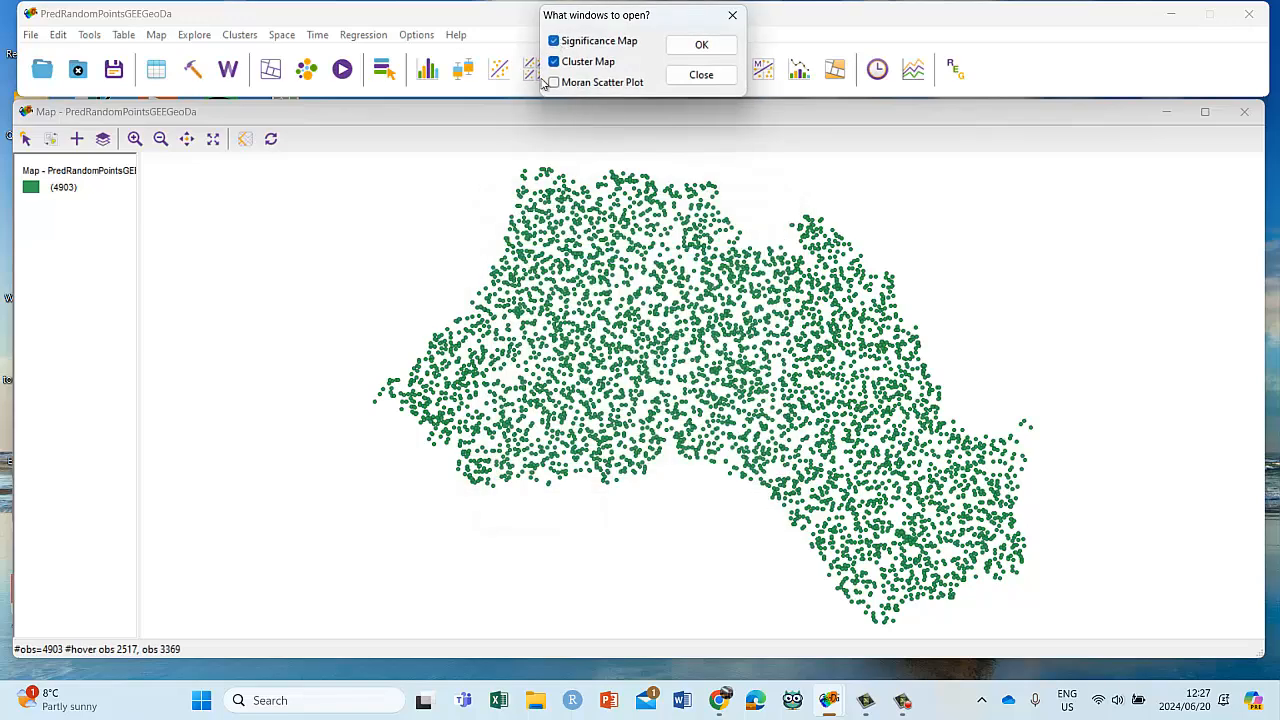
left_click(554, 83)
left_click(702, 46)
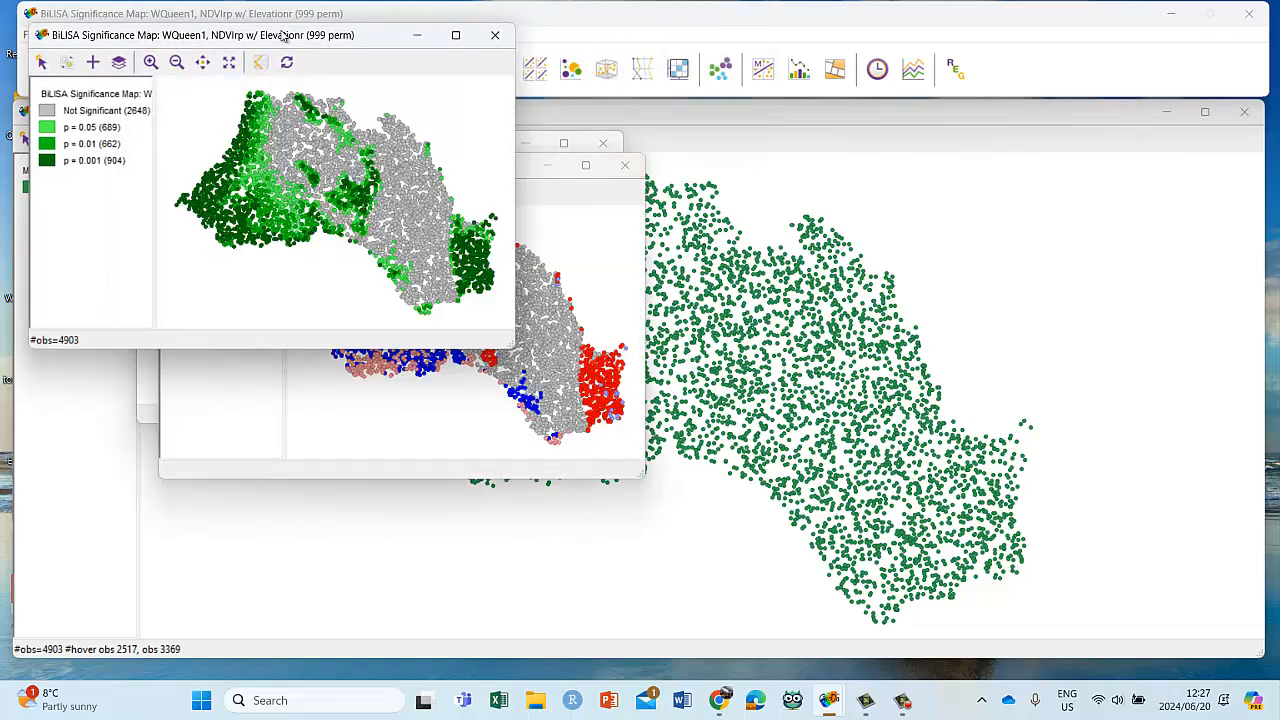
Step: Spread out the BiLISA significance map, BiLISA cluster map and bivariate Moran scatter plot for side-by-side viewing
left_click_drag(300, 42, 950, 140)
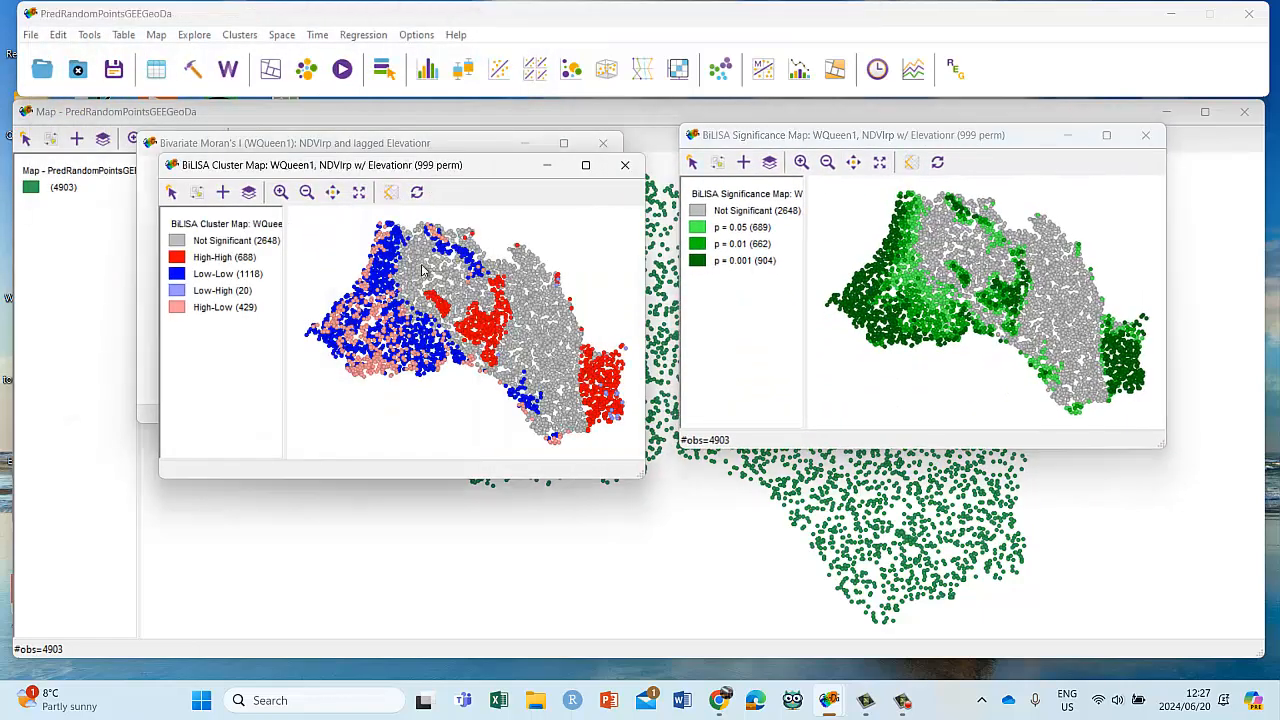
left_click_drag(427, 157, 432, 299)
left_click_drag(427, 143, 371, 47)
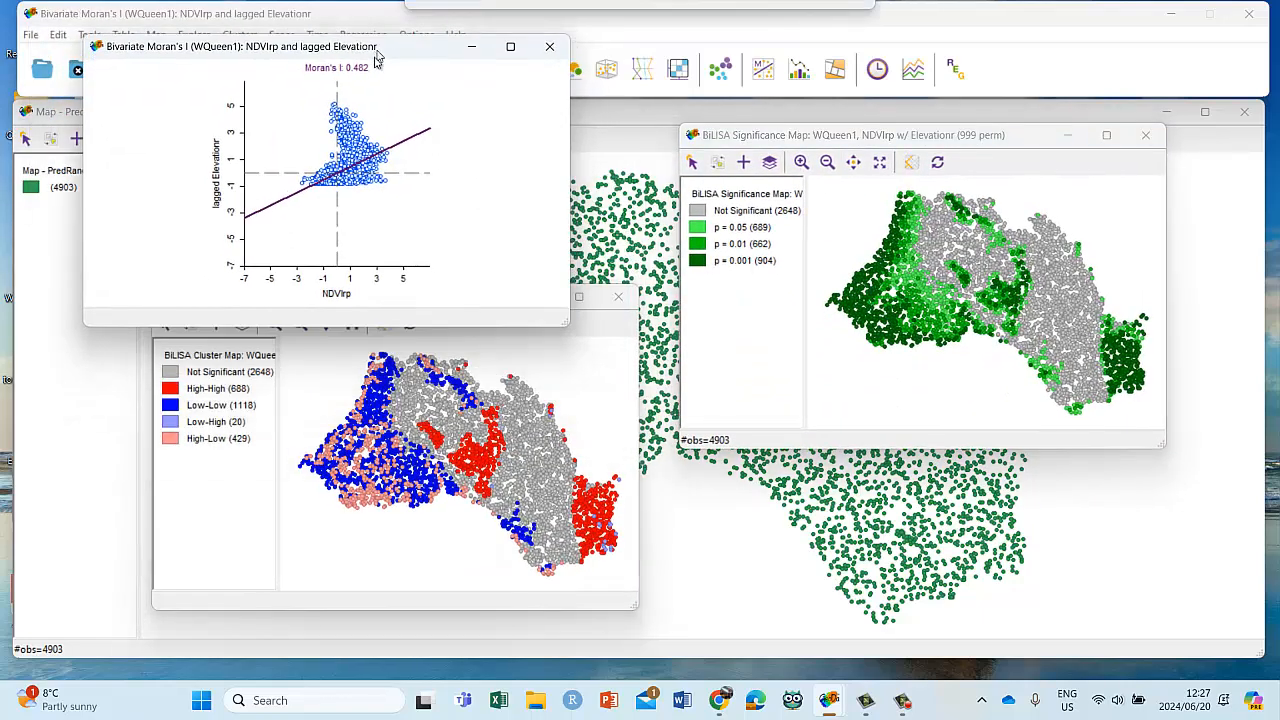
Step: Align the BiLISA cluster map below the bivariate Moran scatter plot for comparison, and close the significance map, scatter plot and cluster map
left_click(589, 328)
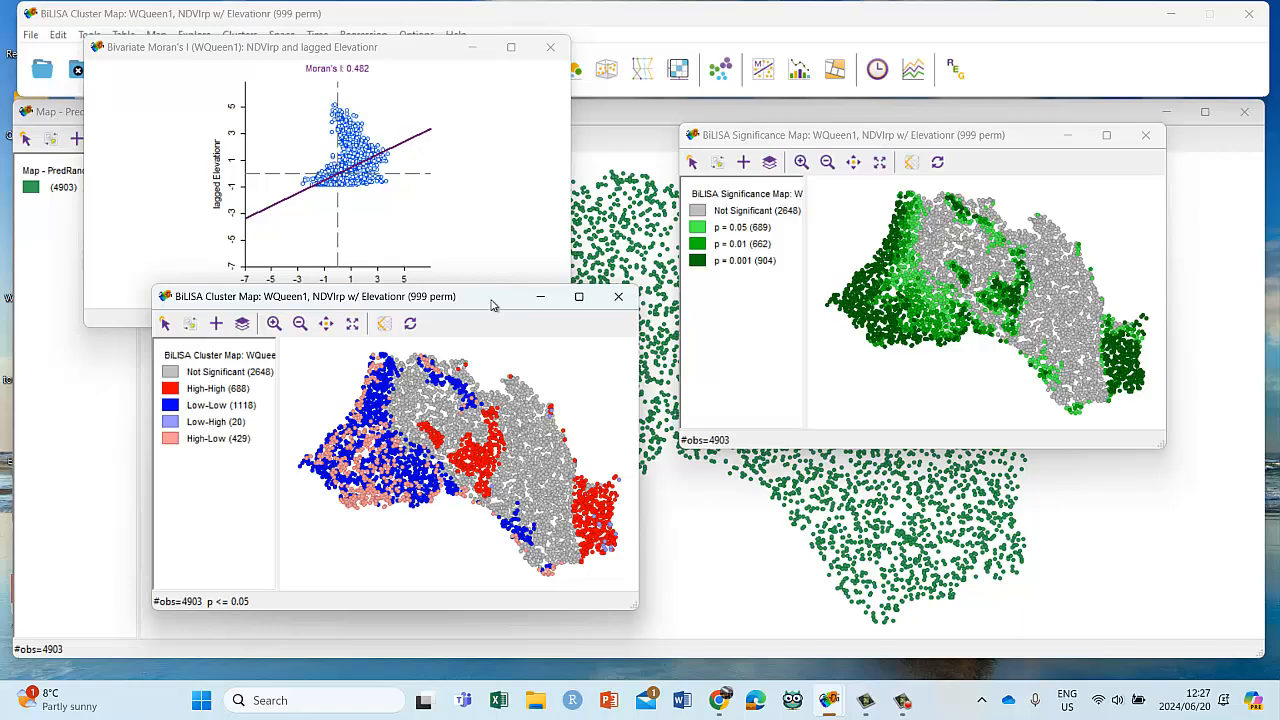
left_click_drag(491, 305, 420, 349)
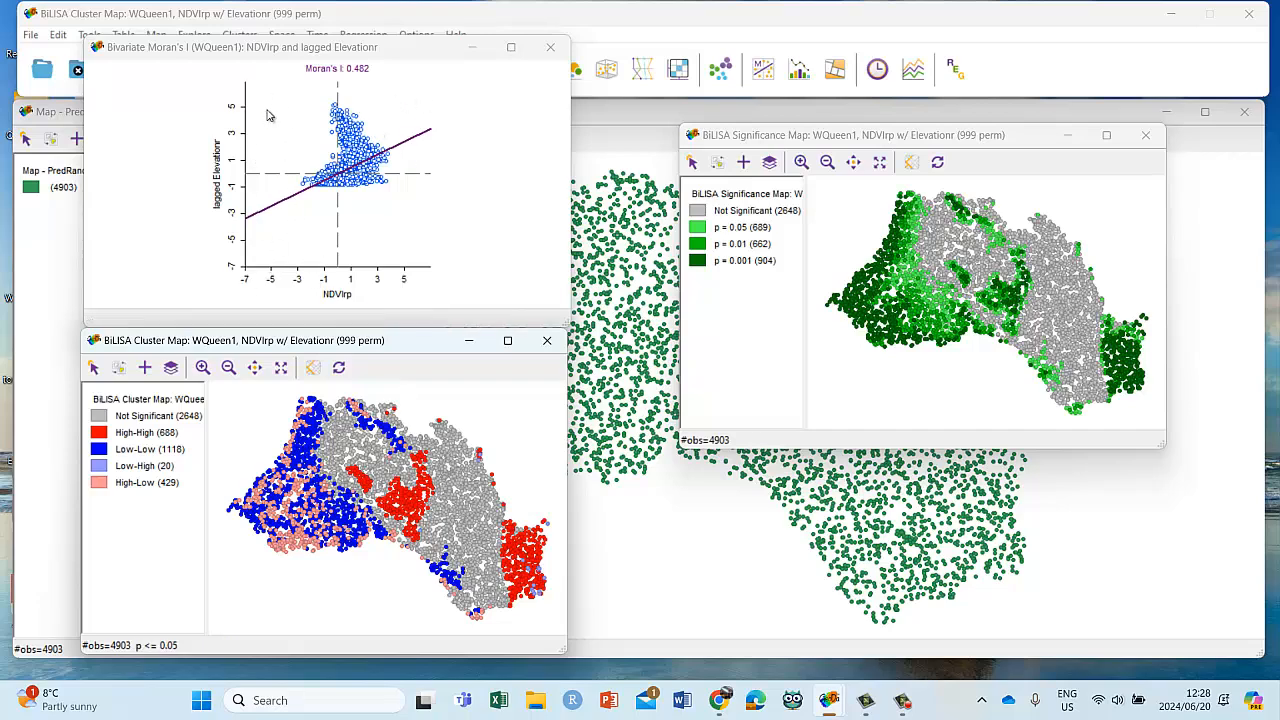
left_click(1145, 134)
left_click(553, 48)
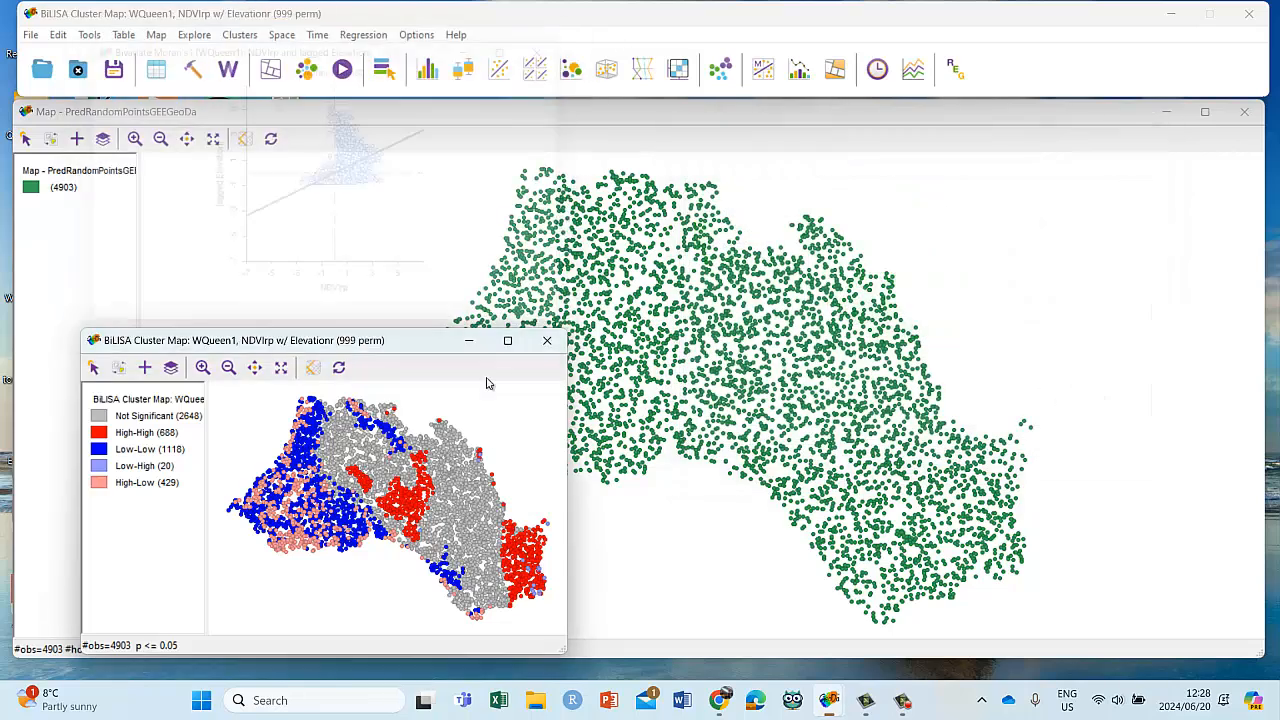
left_click(546, 340)
Step: Run a Local G analysis on NDVIrp with row-standardized WQueen1 weights, showing both the significance map and the cluster map
left_click(283, 35)
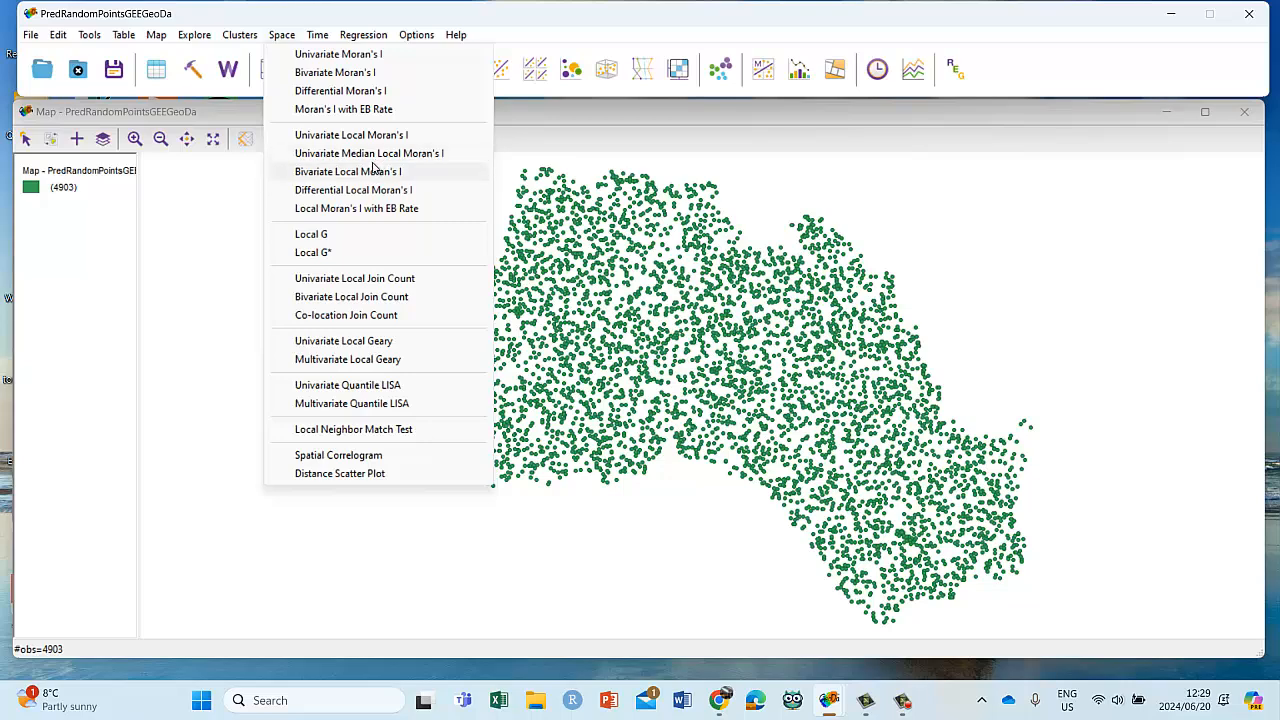
left_click(335, 241)
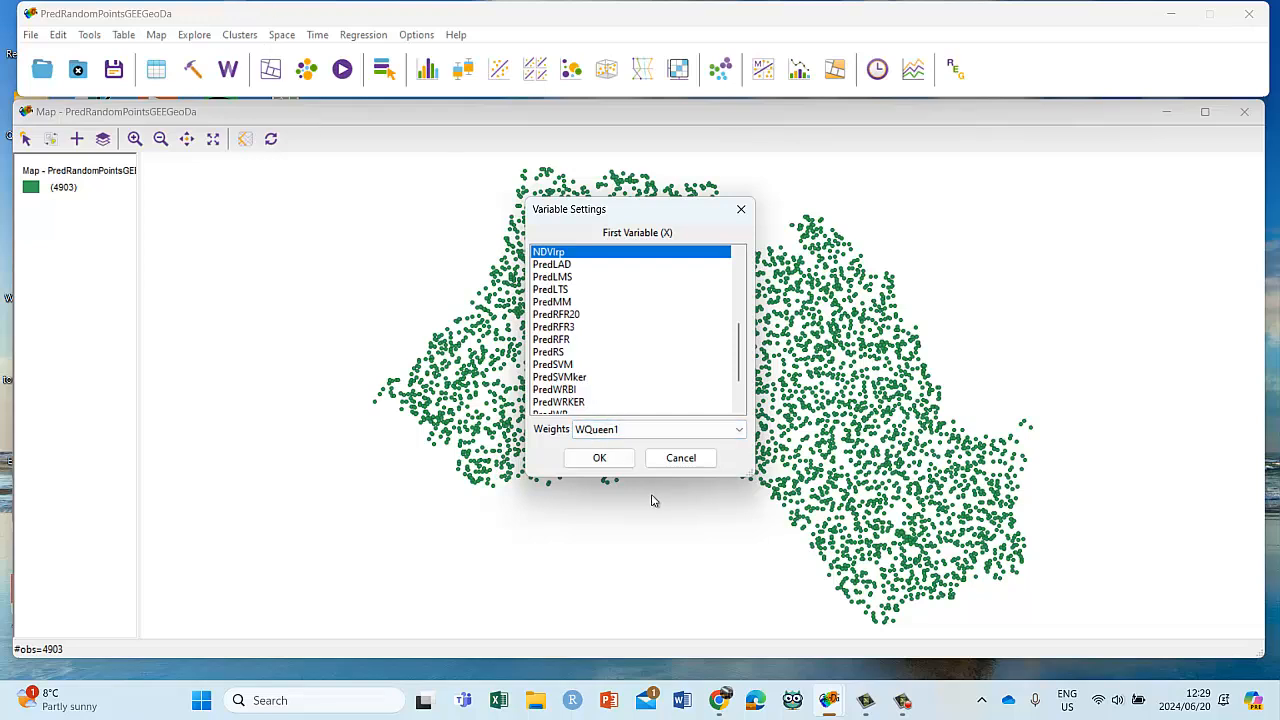
left_click(599, 458)
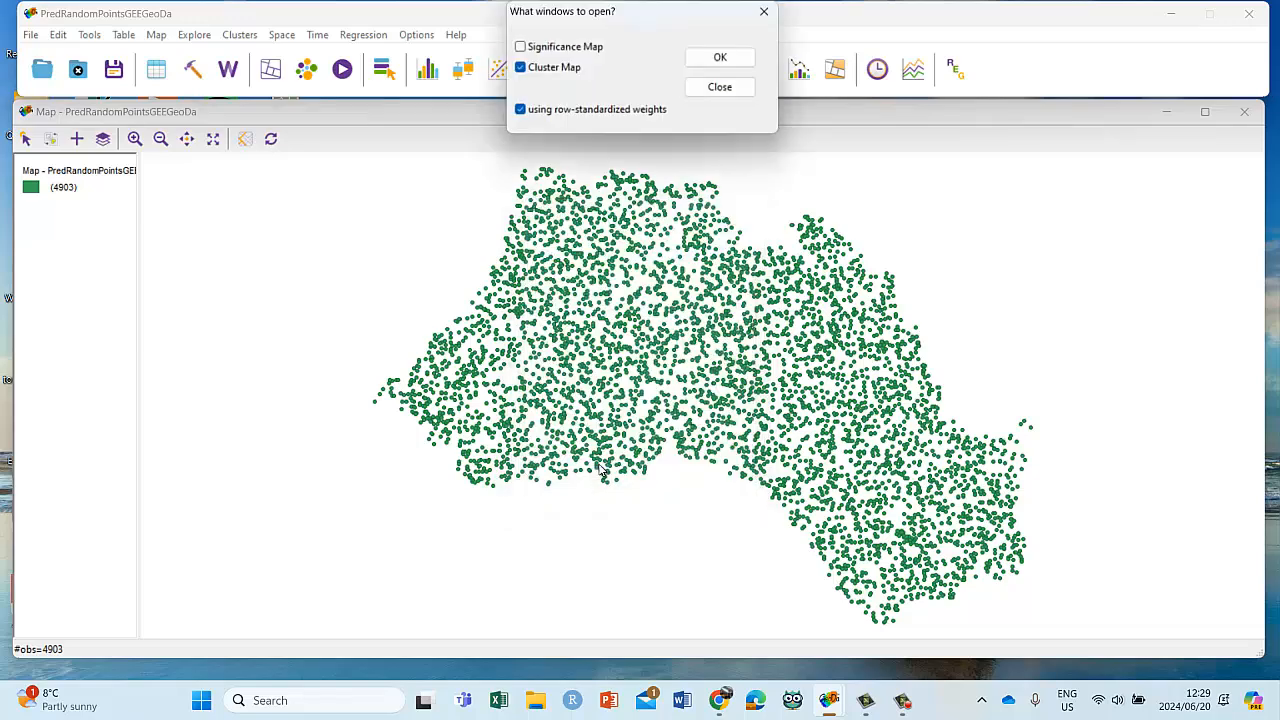
left_click(520, 48)
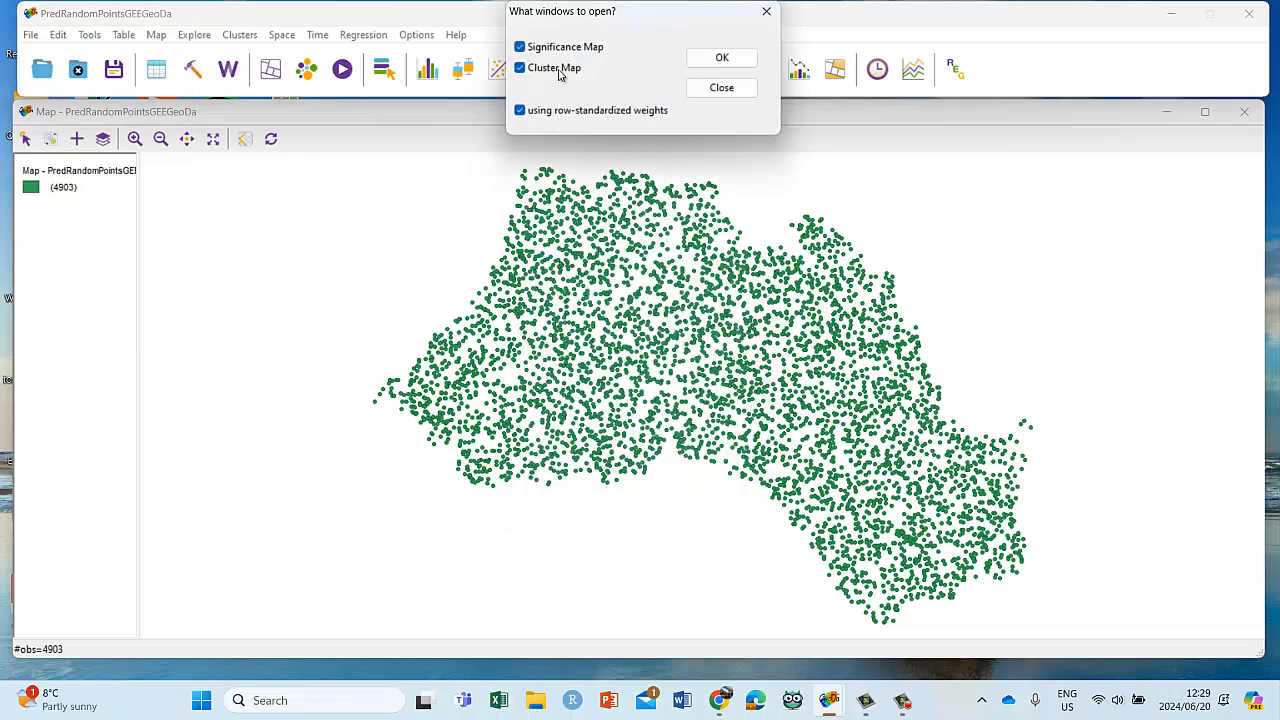
left_click(745, 59)
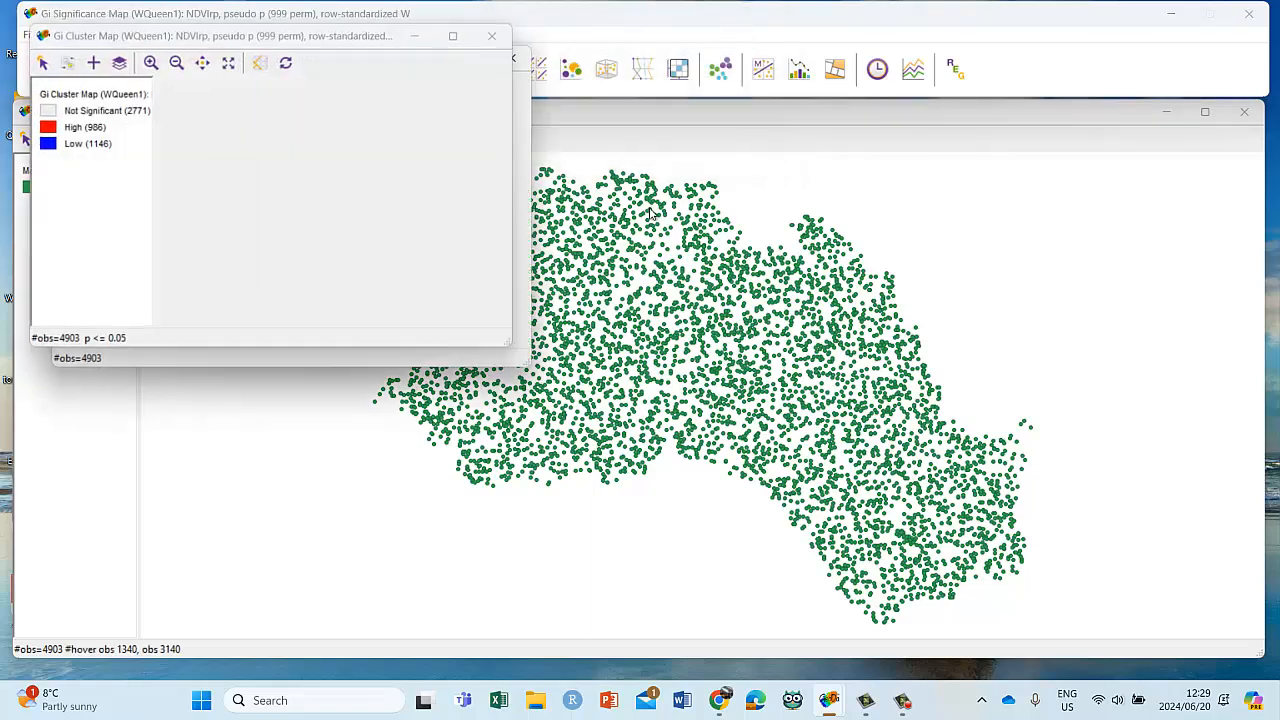
Step: Place the Gi significance and cluster maps side by side to compare them, and close both
left_click_drag(280, 60, 843, 207)
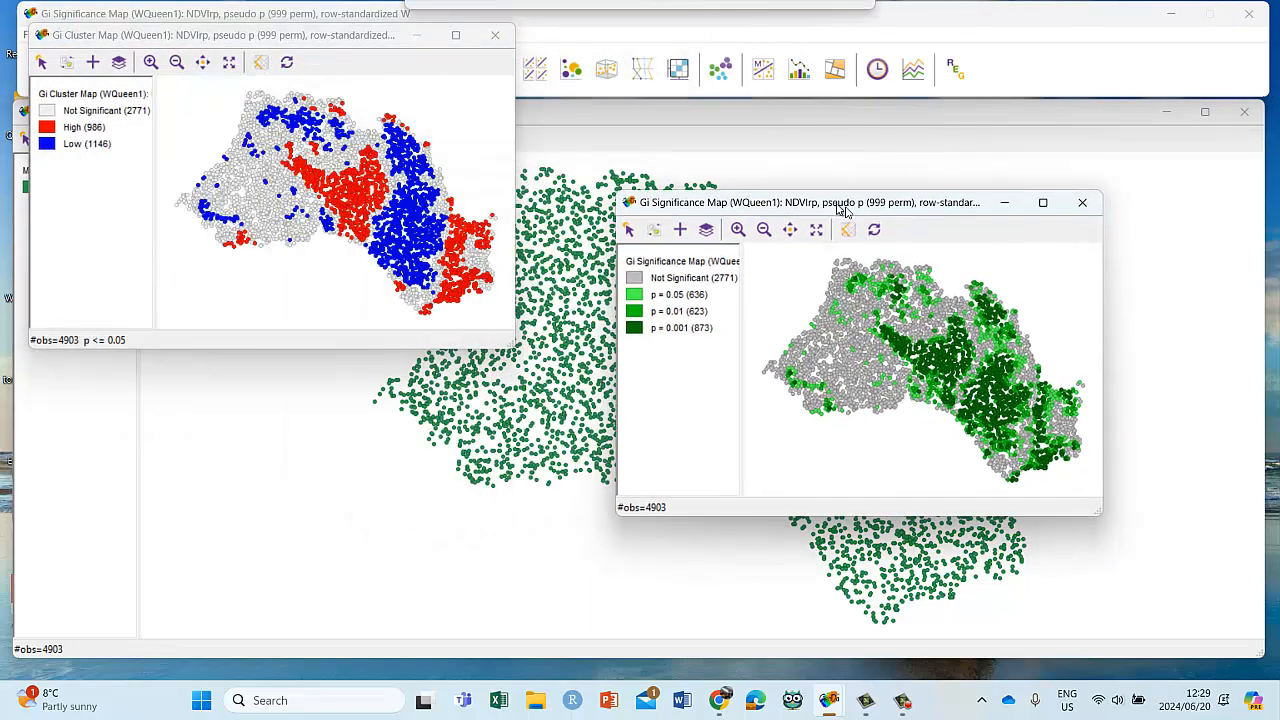
left_click_drag(280, 35, 285, 251)
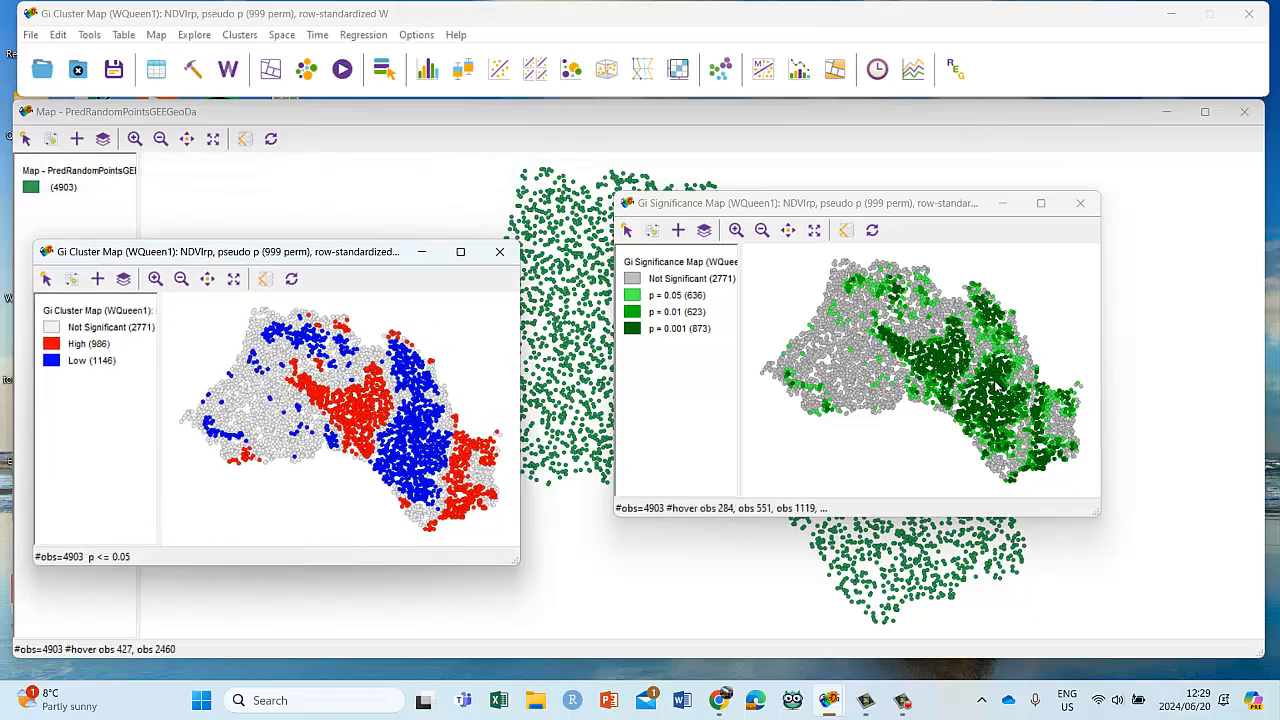
left_click(499, 251)
left_click(1080, 203)
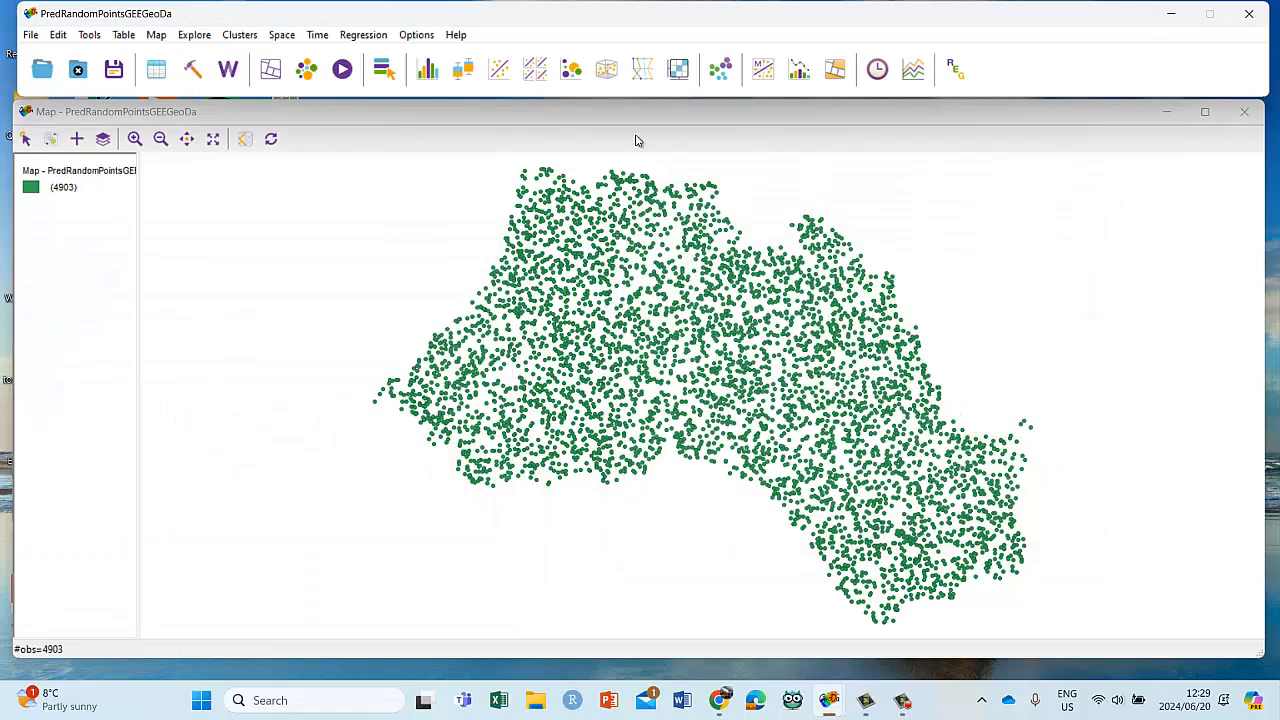
Step: Create a spatial correlogram of NDVIrp using Euclidean distance, and enlarge the plot clear of its parameters window
left_click(281, 34)
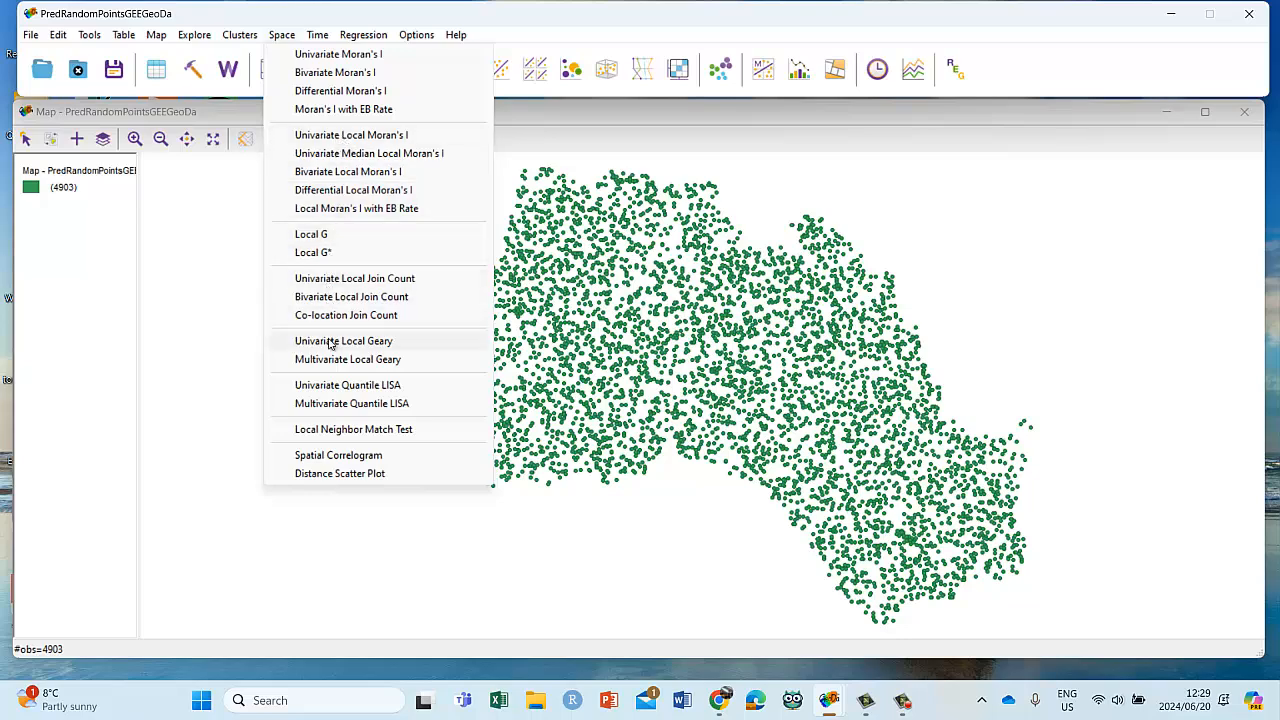
left_click(330, 458)
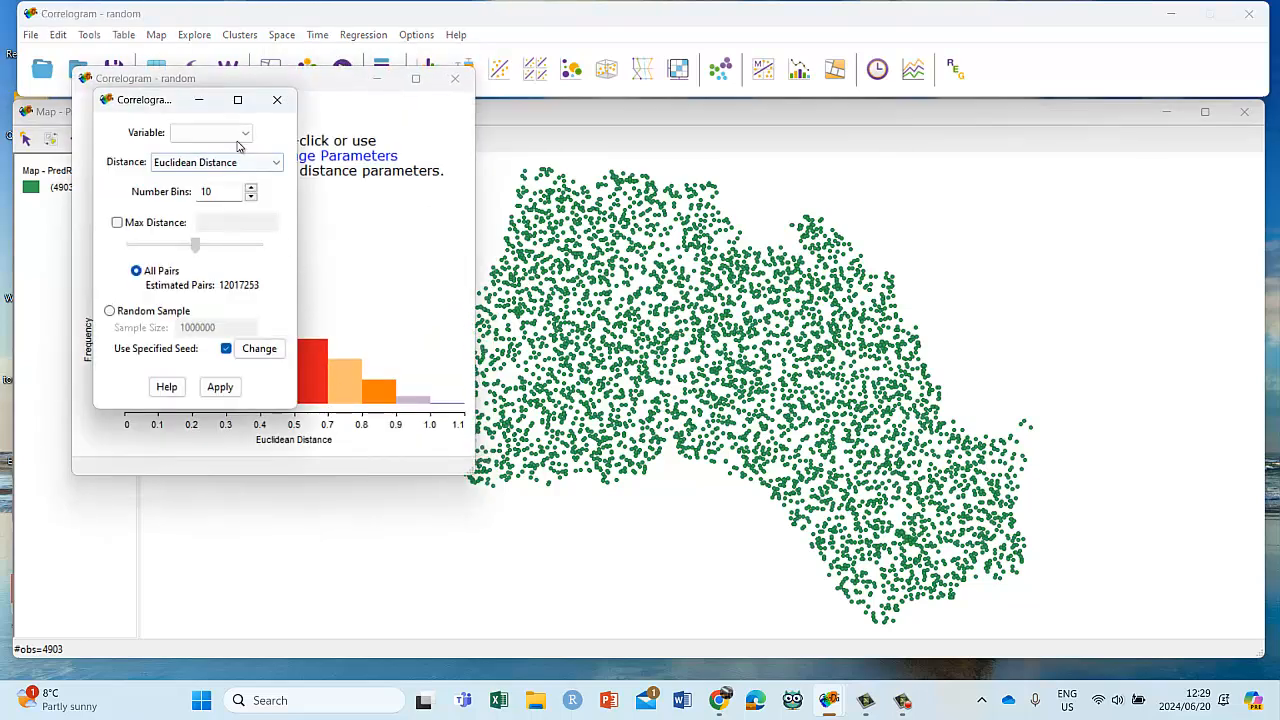
left_click(243, 132)
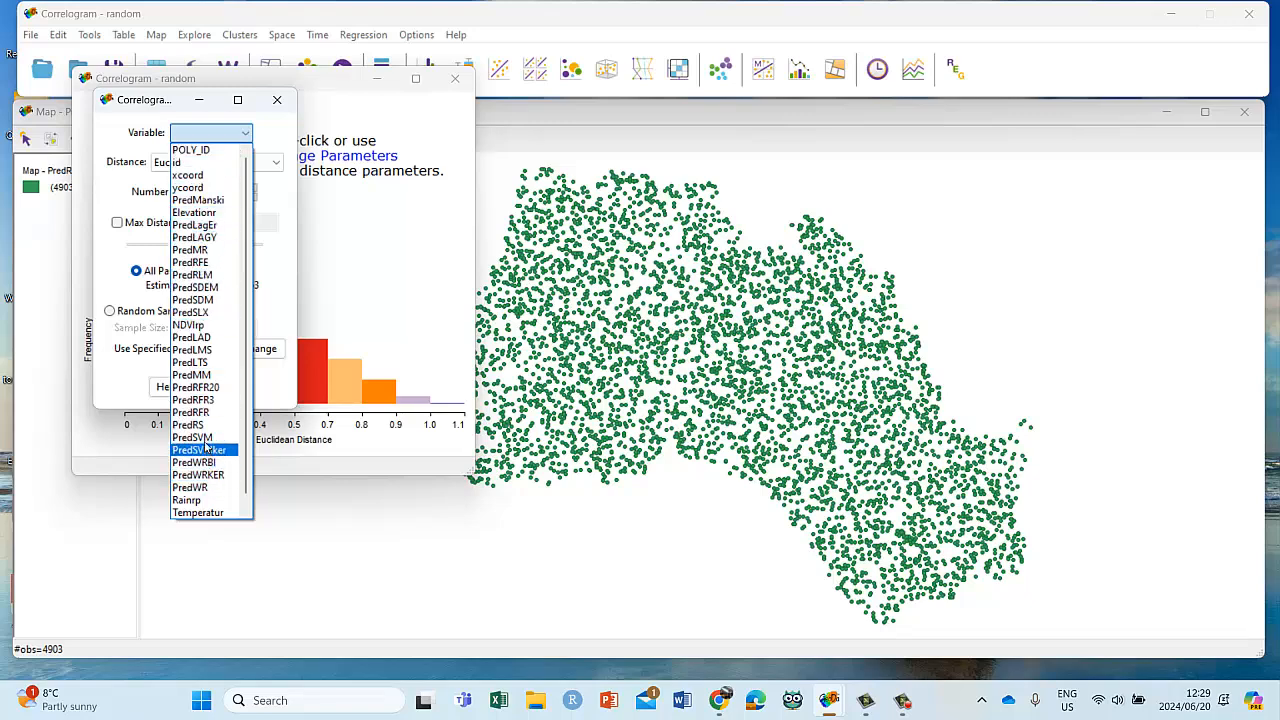
scroll(206, 448, "down", 1)
scroll(204, 440, "up", 1)
left_click(197, 329)
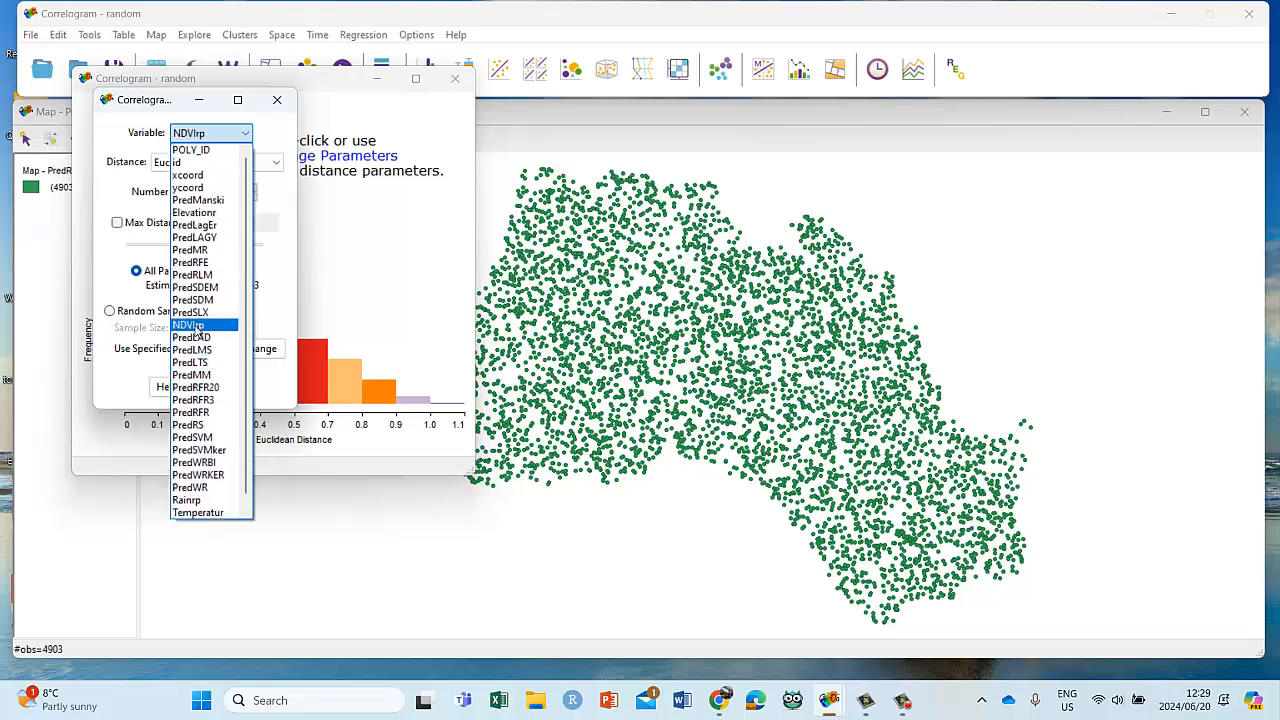
left_click(197, 329)
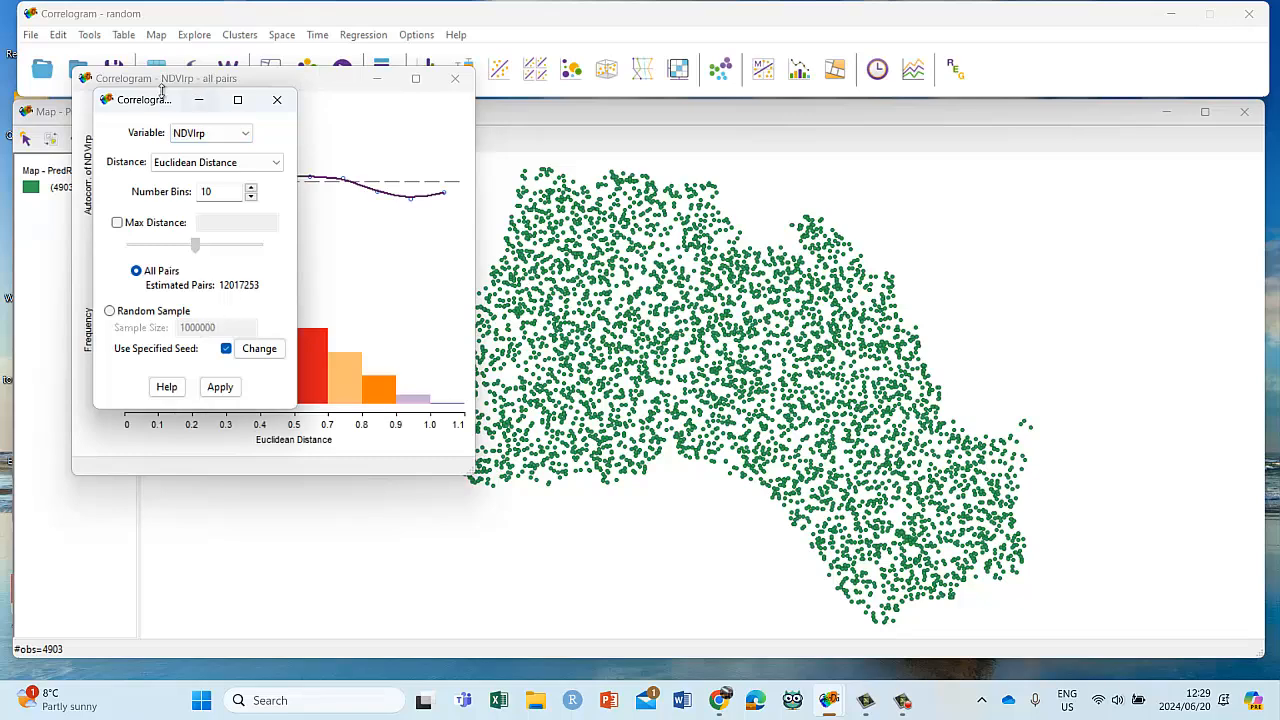
left_click_drag(194, 106, 841, 117)
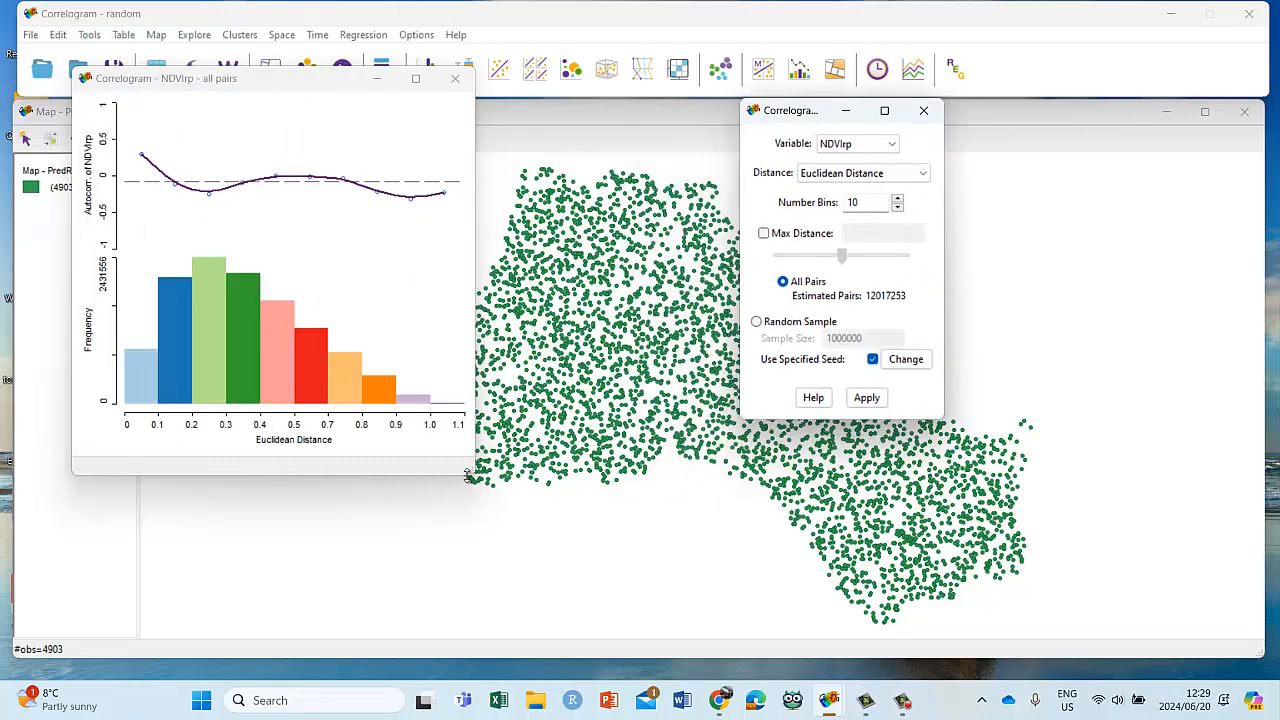
left_click_drag(466, 470, 668, 611)
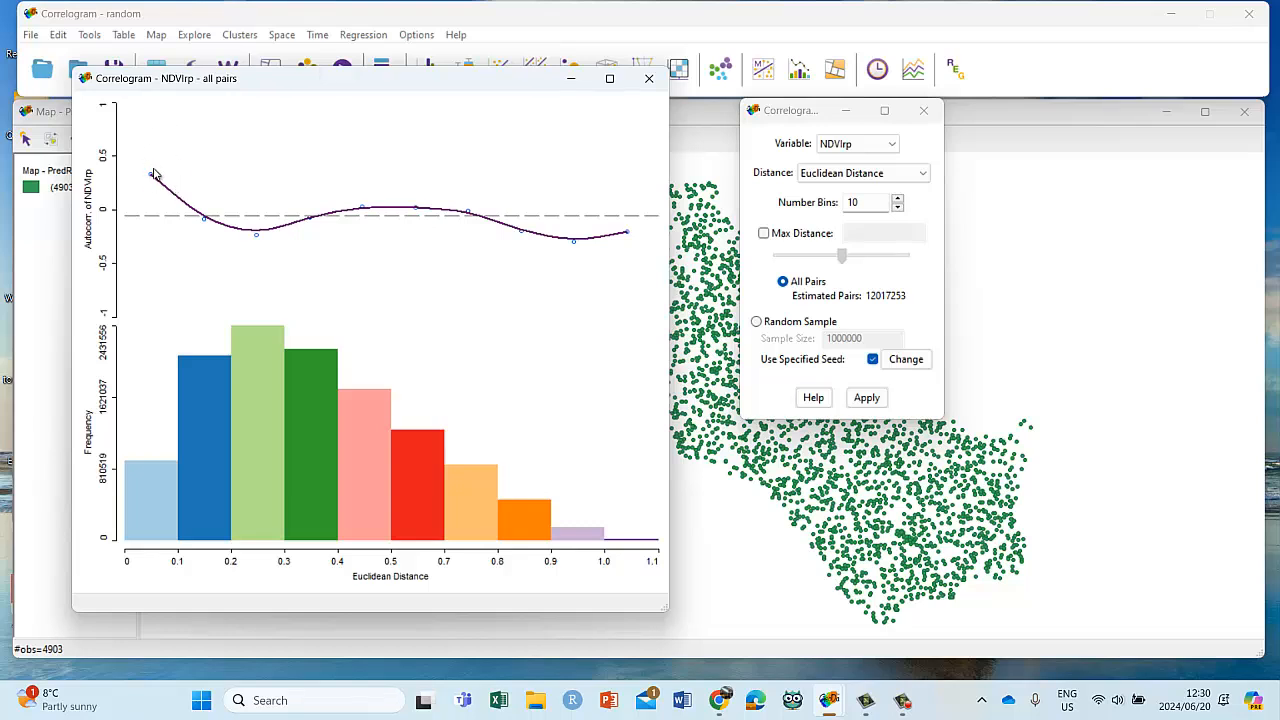
Step: Examine the start of the NDVIrp correlogram curve and switch its distance metric to Arc Distance (km)
mouse_move(150, 178)
left_click(927, 176)
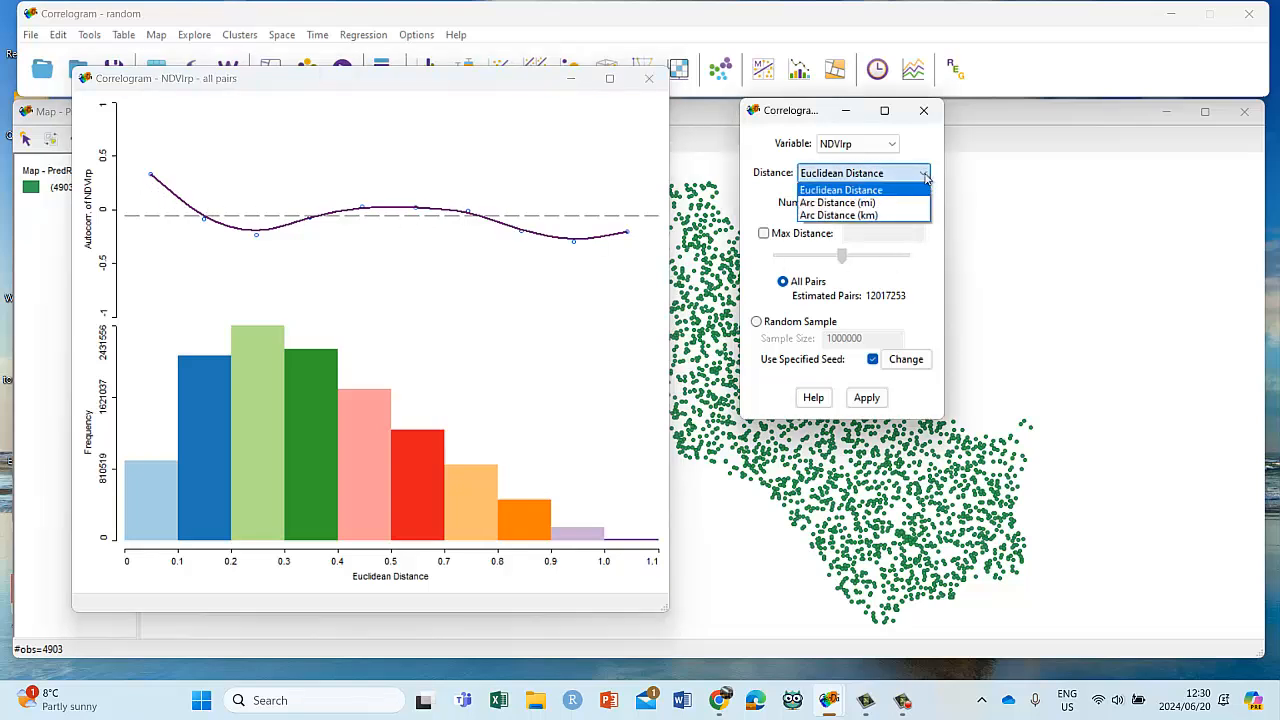
left_click(875, 216)
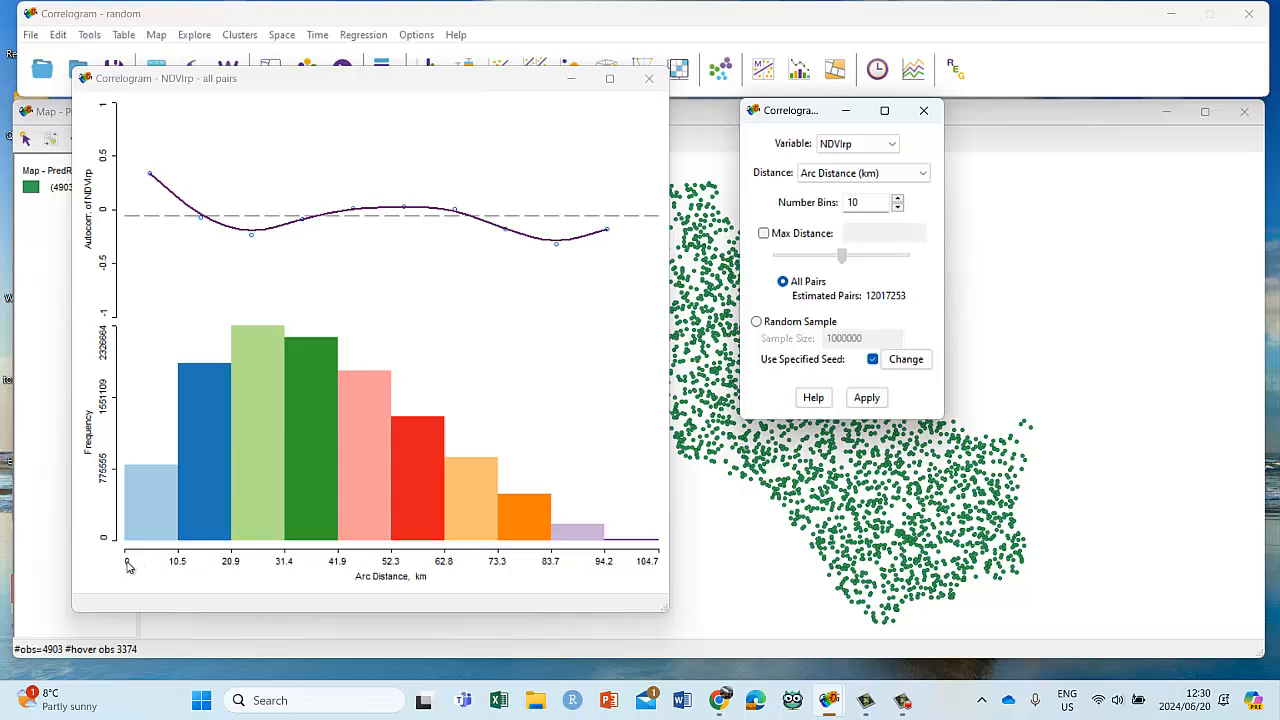
left_click(150, 177)
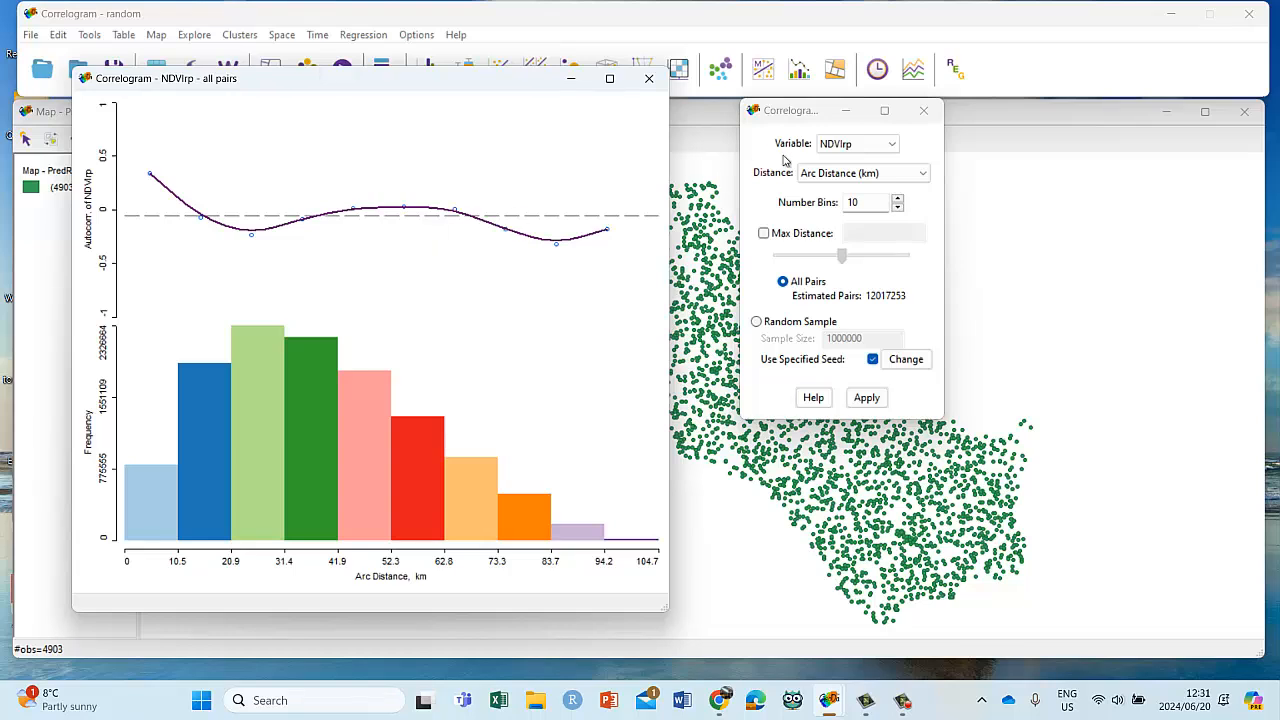
Step: Try a maximum distance cutoff on the correlogram, remove it again, and close the parameters and correlogram windows
left_click(765, 234)
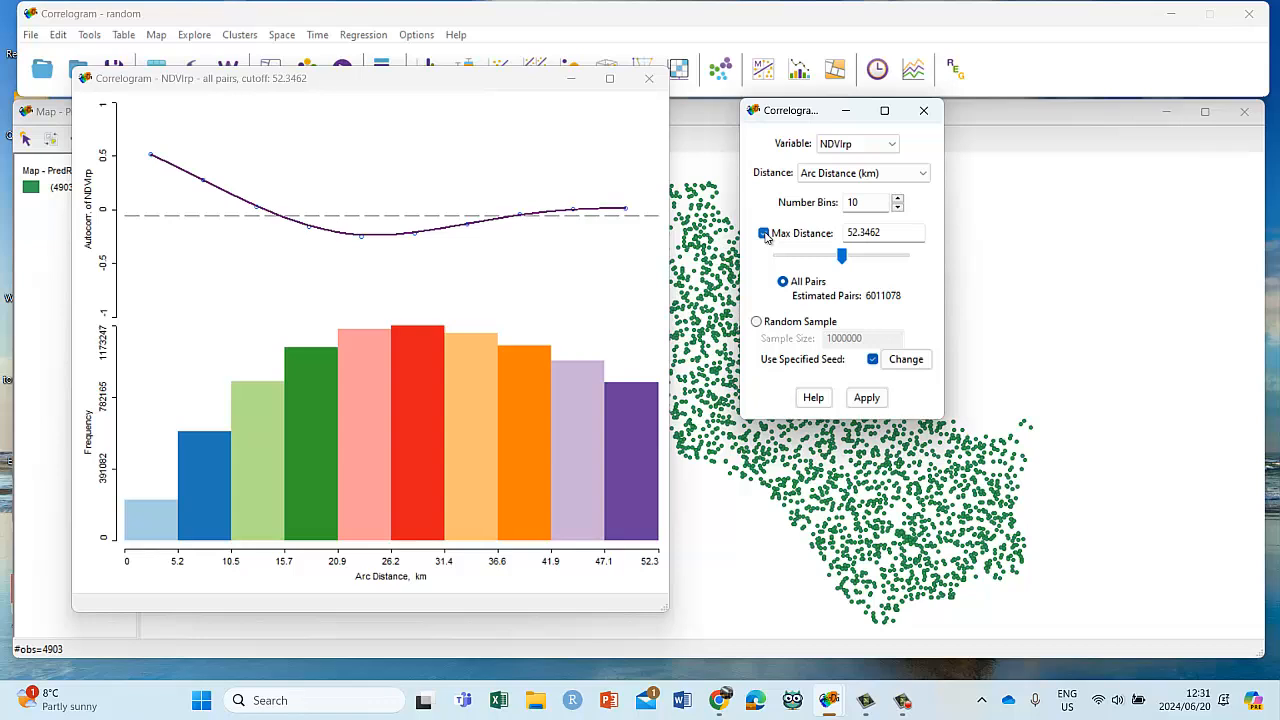
left_click(765, 234)
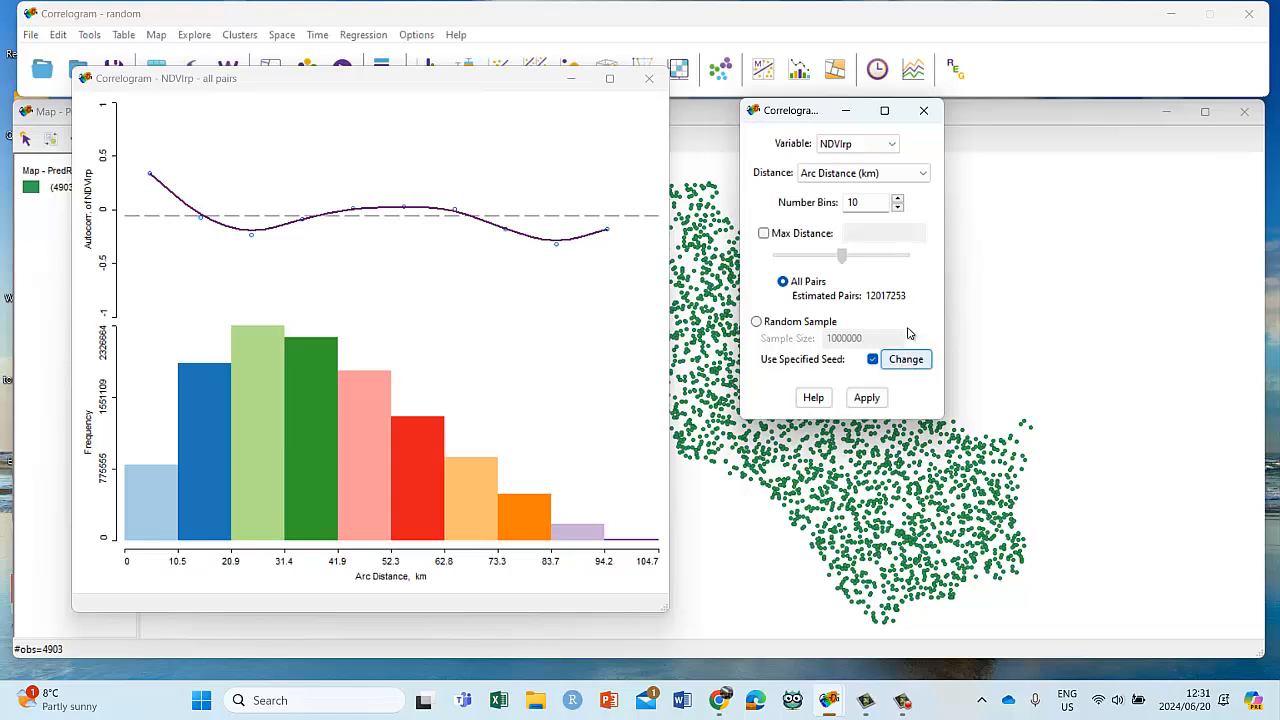
left_click(923, 110)
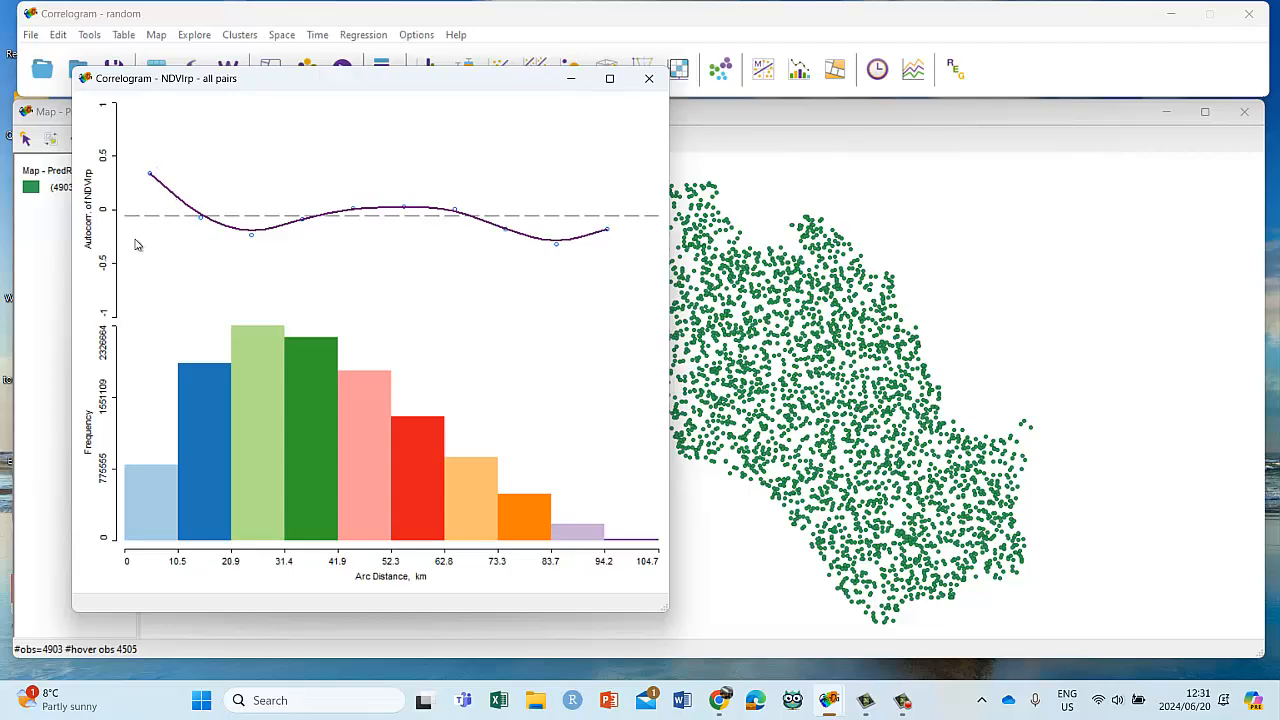
left_click(651, 82)
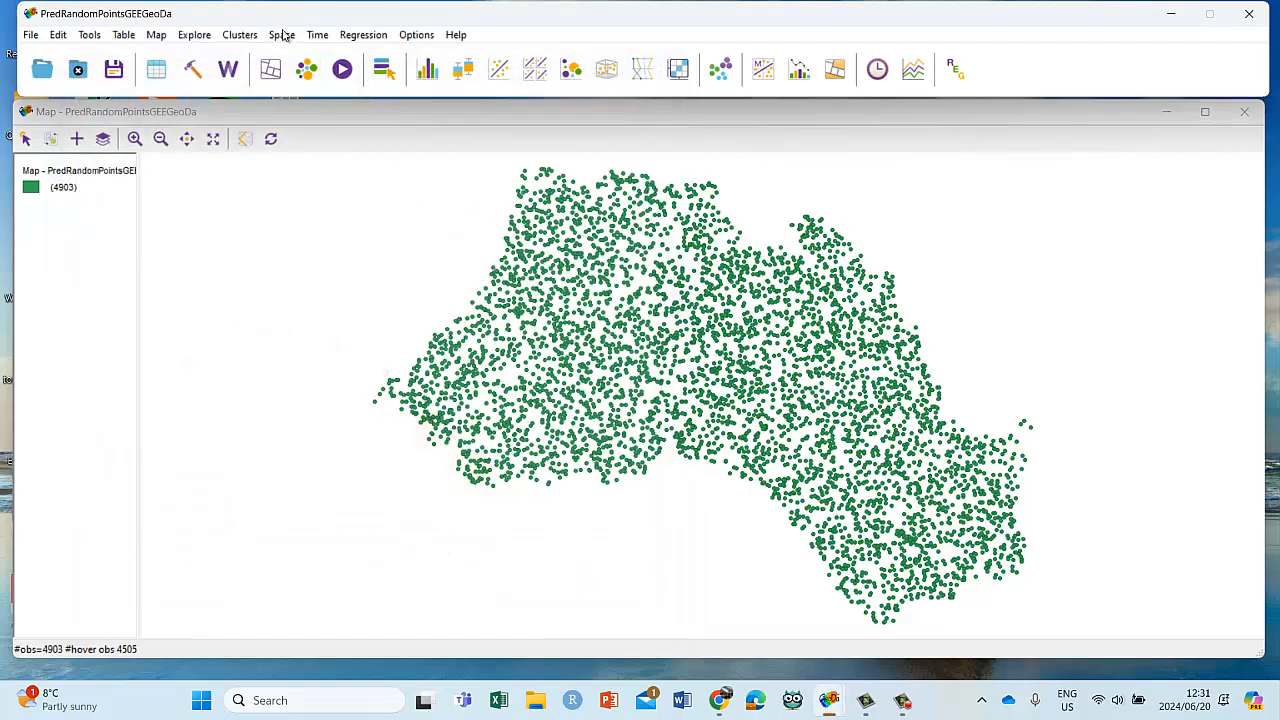
Step: Create a distance scatter plot of NDVIrp for all pairs, with Euclidean variable and geographic distances and a maximum distance of 0.544802
left_click(282, 34)
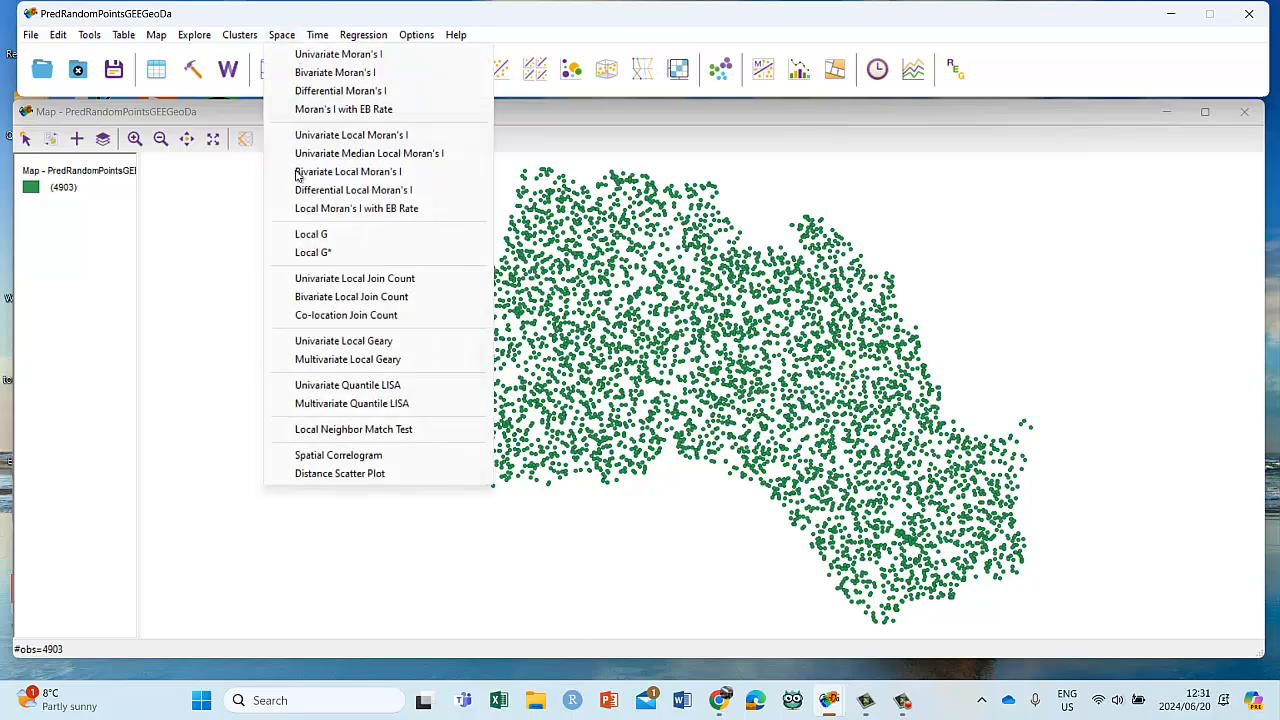
left_click(318, 475)
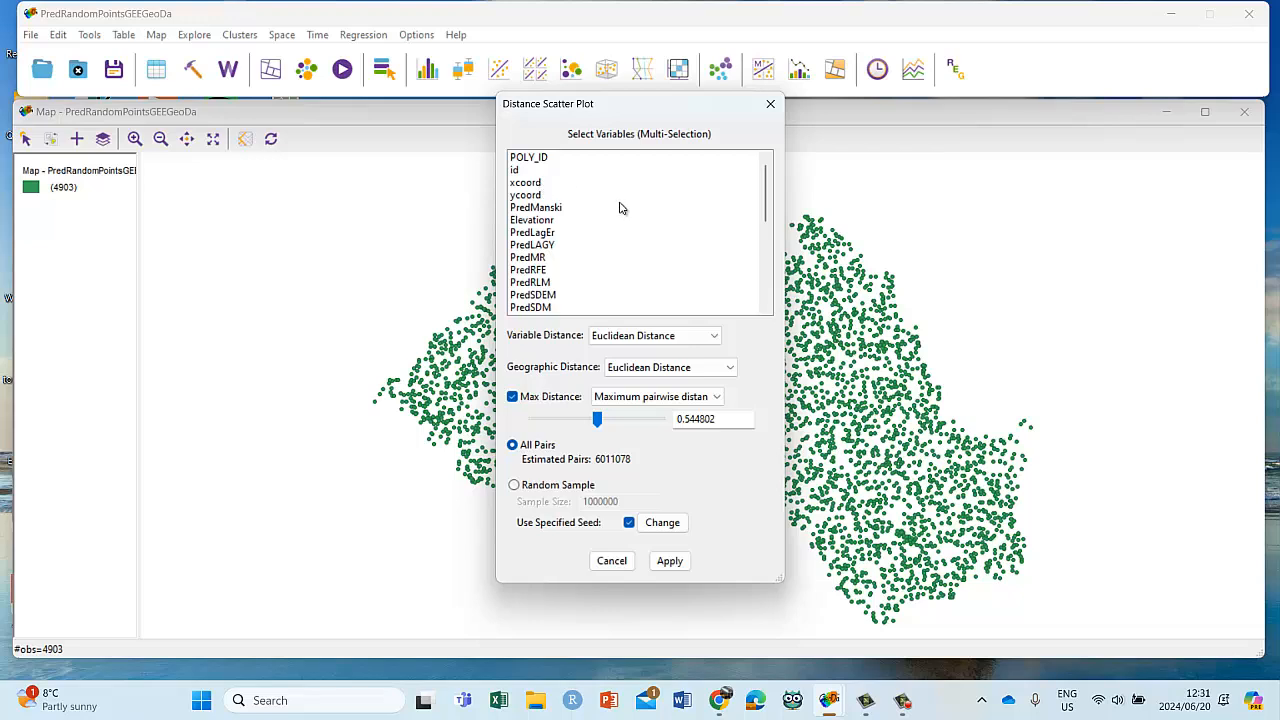
scroll(620, 207, "down", 1)
scroll(612, 225, "down", 3)
left_click(533, 258)
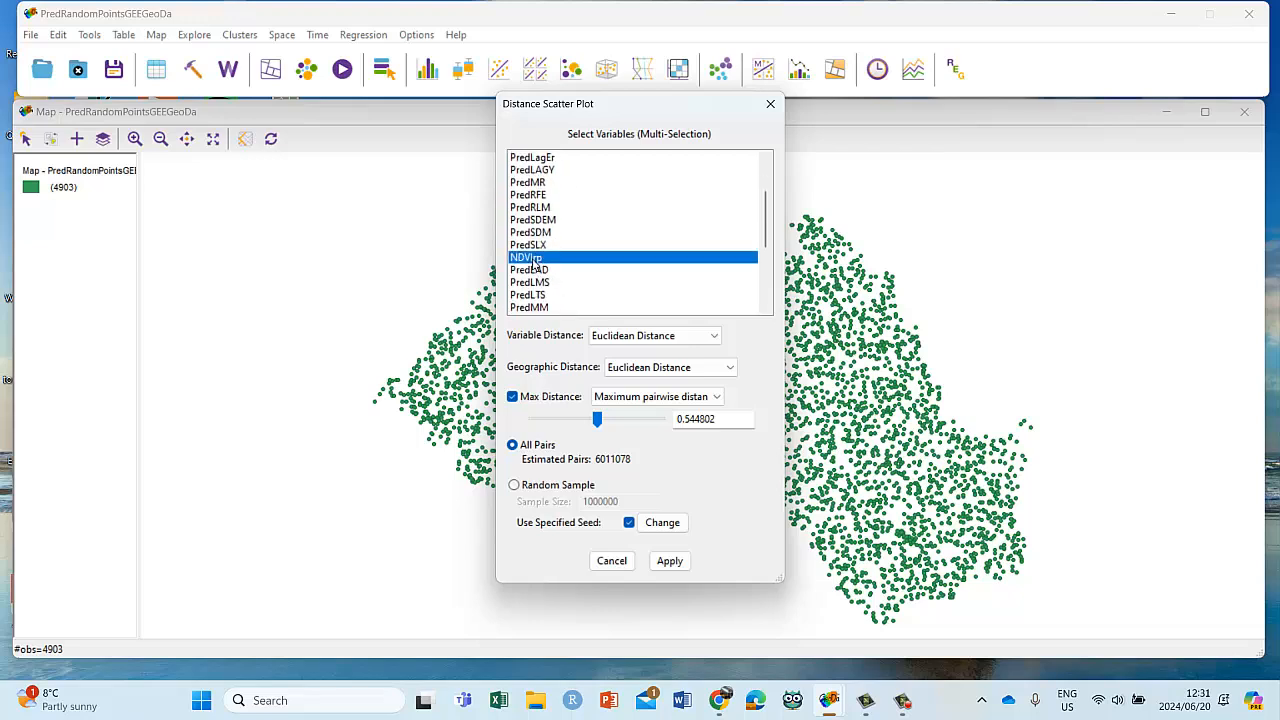
left_click(672, 338)
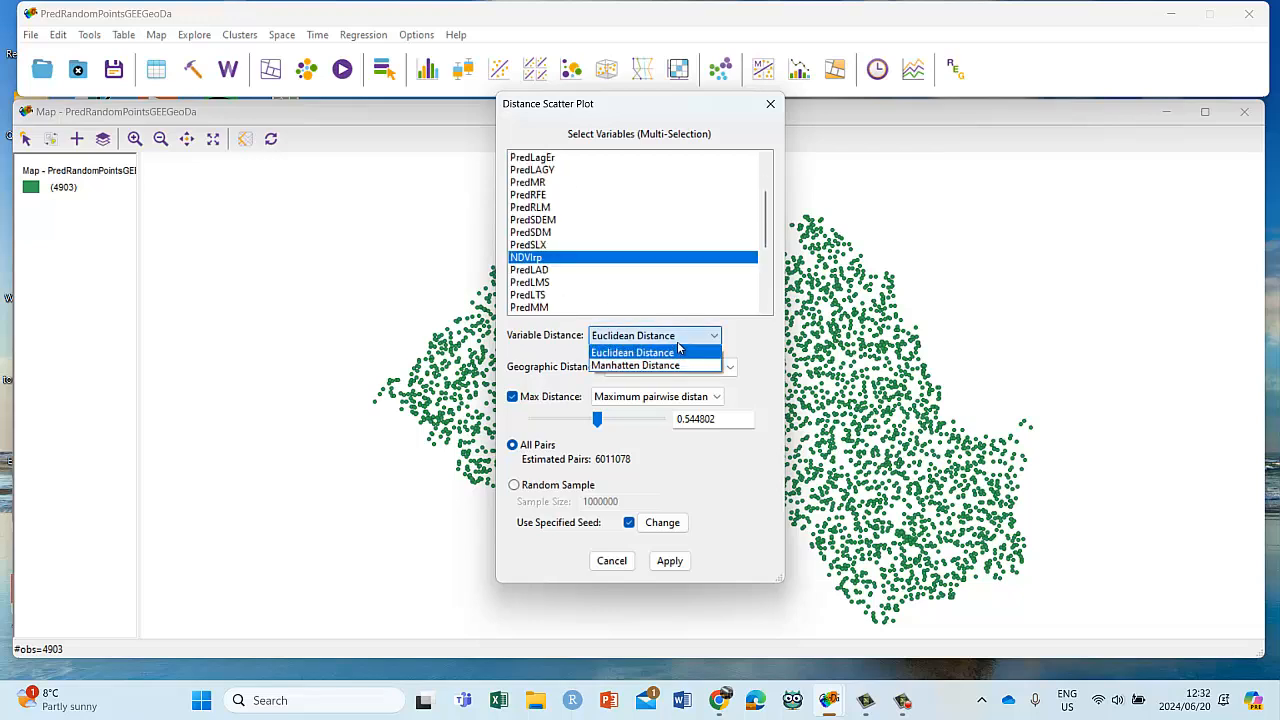
left_click(665, 354)
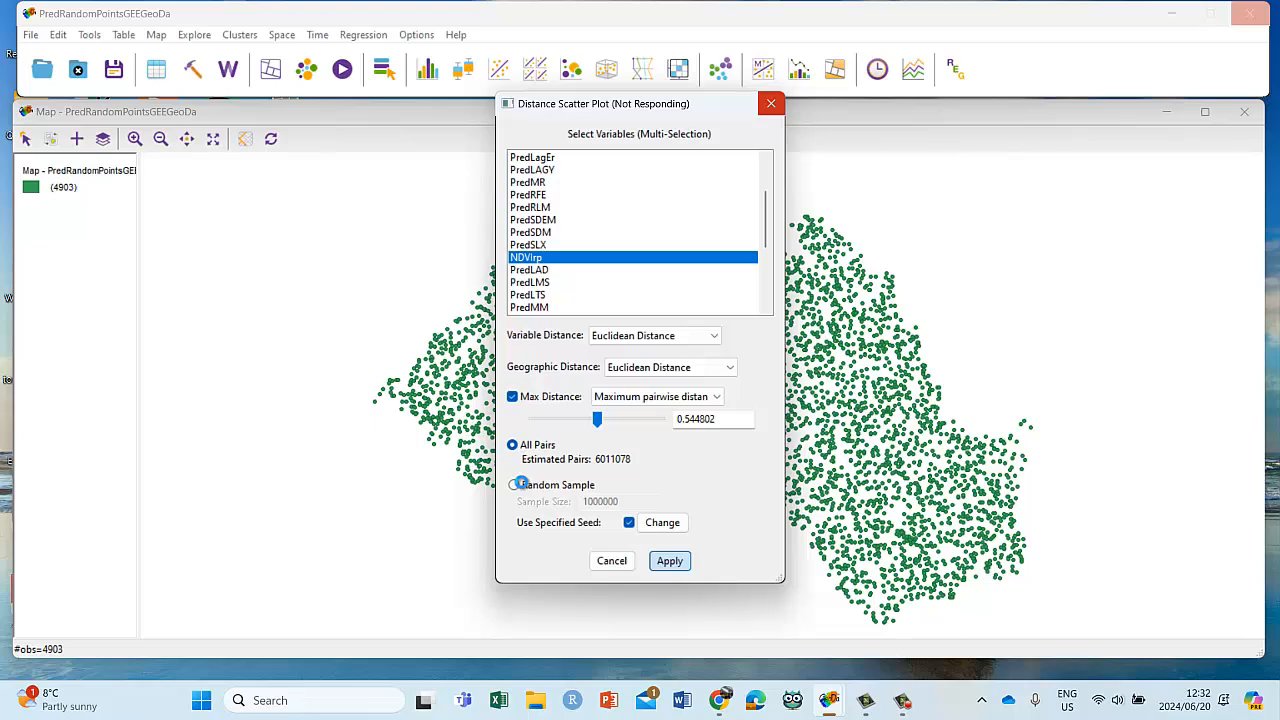
Step: Plot the NDVIrp distance scatter from a random sample of 1000000, view it maximized, and close that plot
left_click(520, 484)
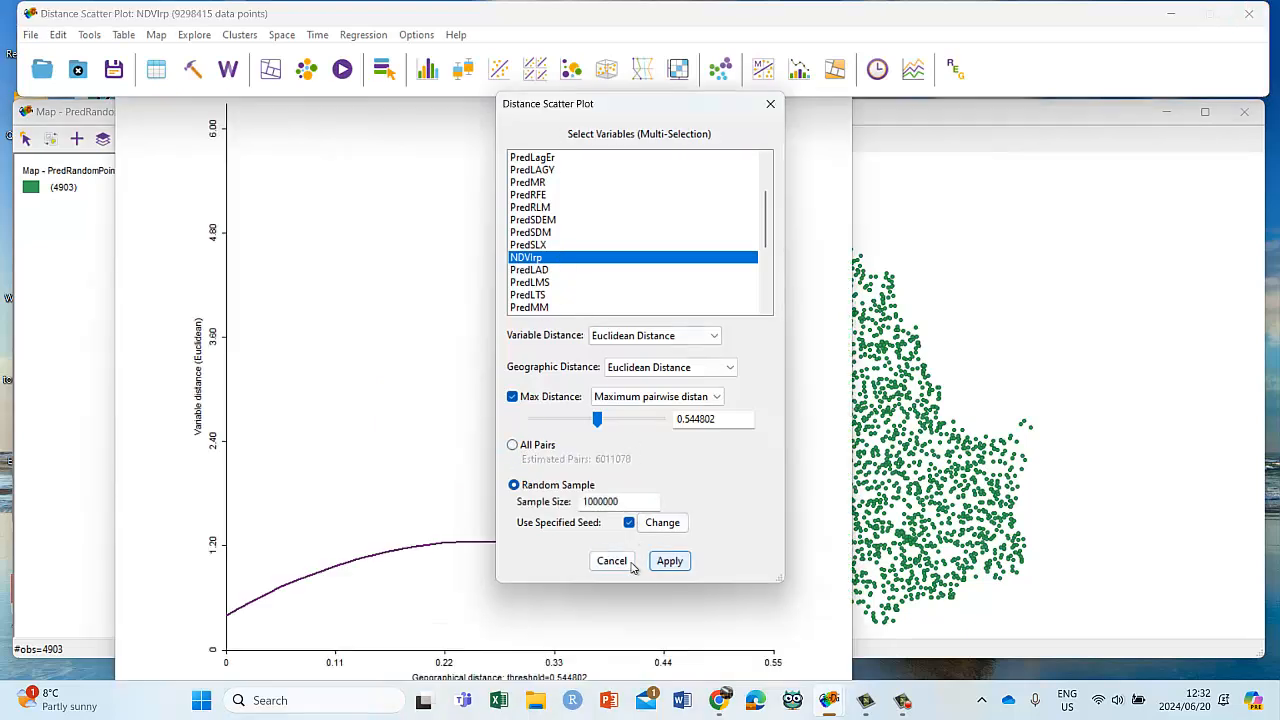
left_click(674, 567)
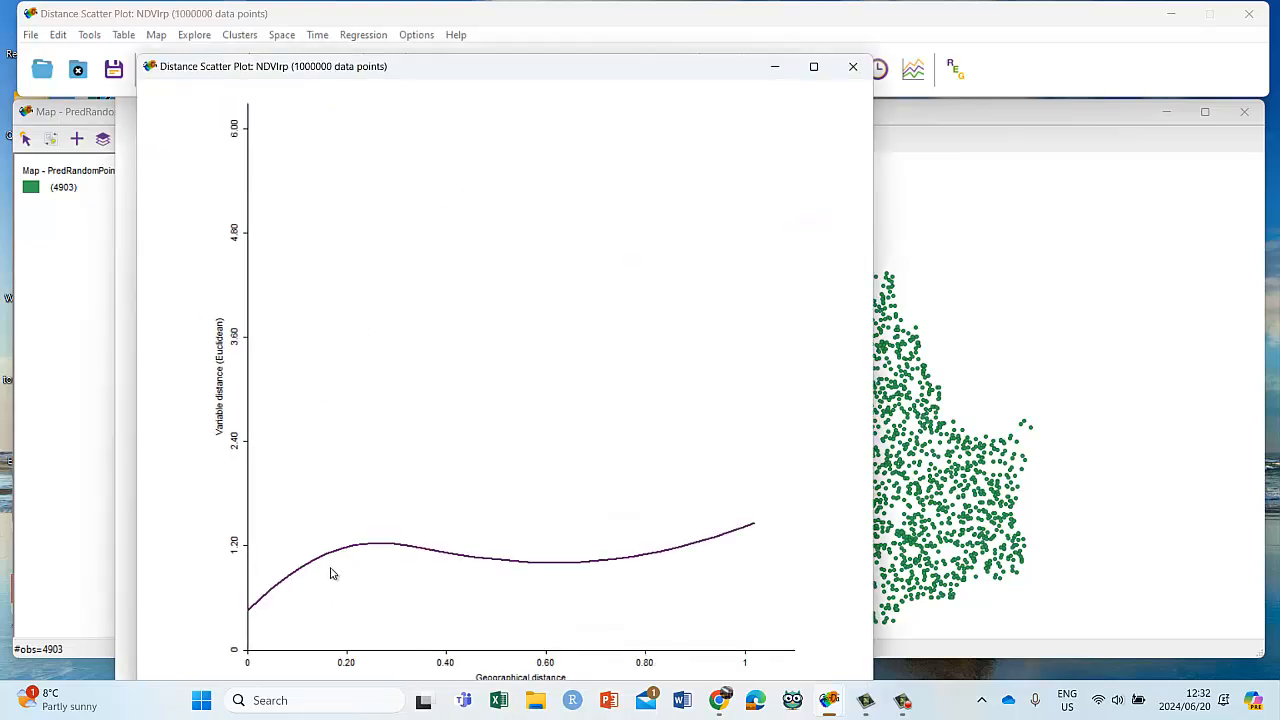
left_click_drag(509, 76, 560, 52)
left_click_drag(820, 15, 356, 5)
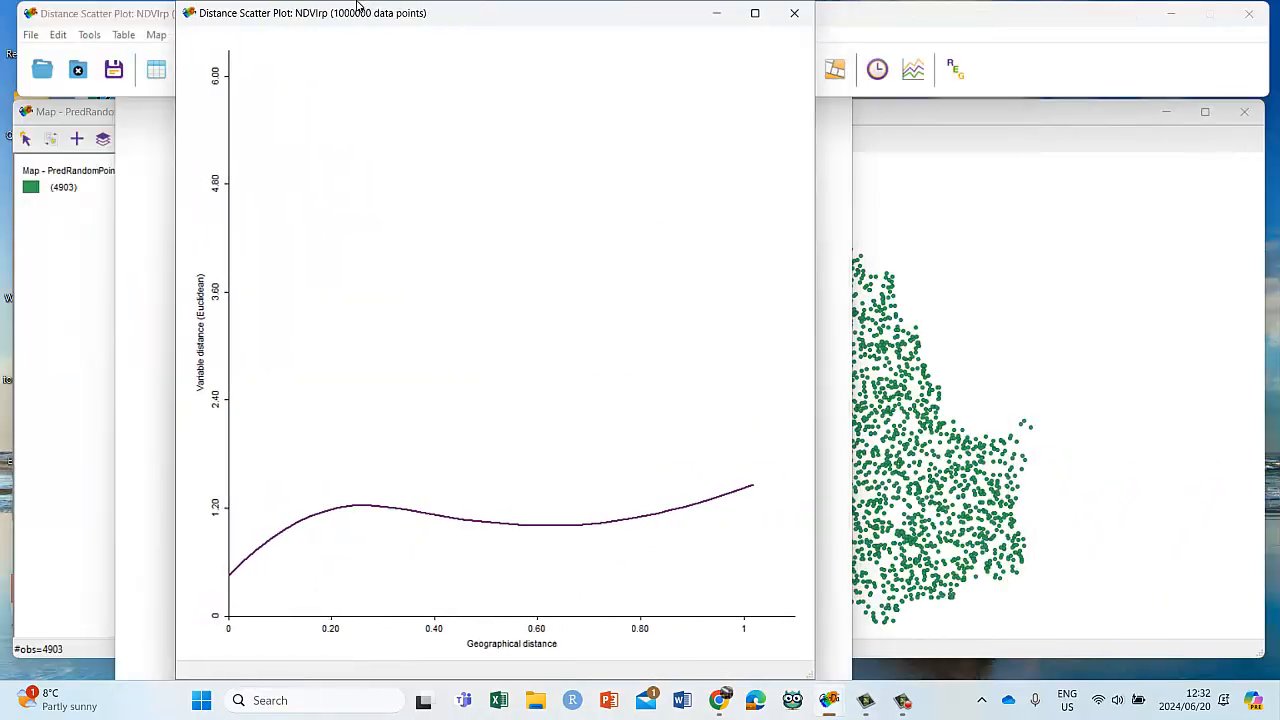
left_click(757, 12)
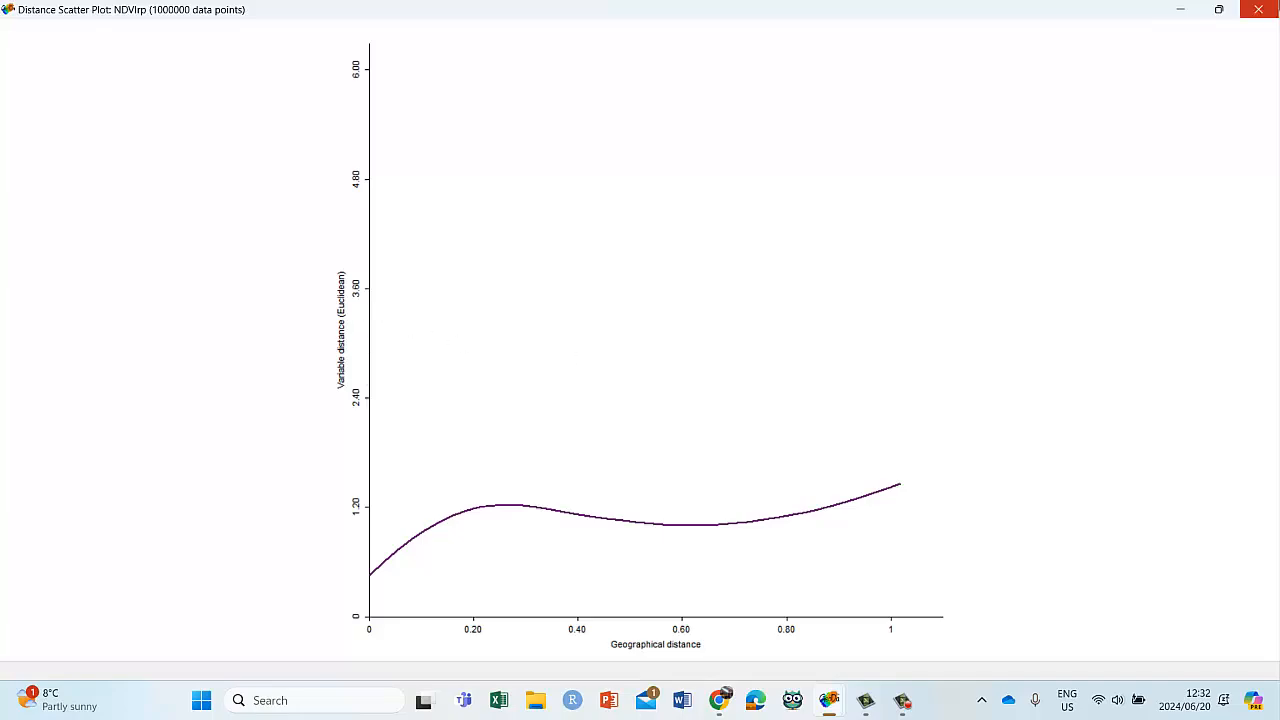
left_click(1258, 9)
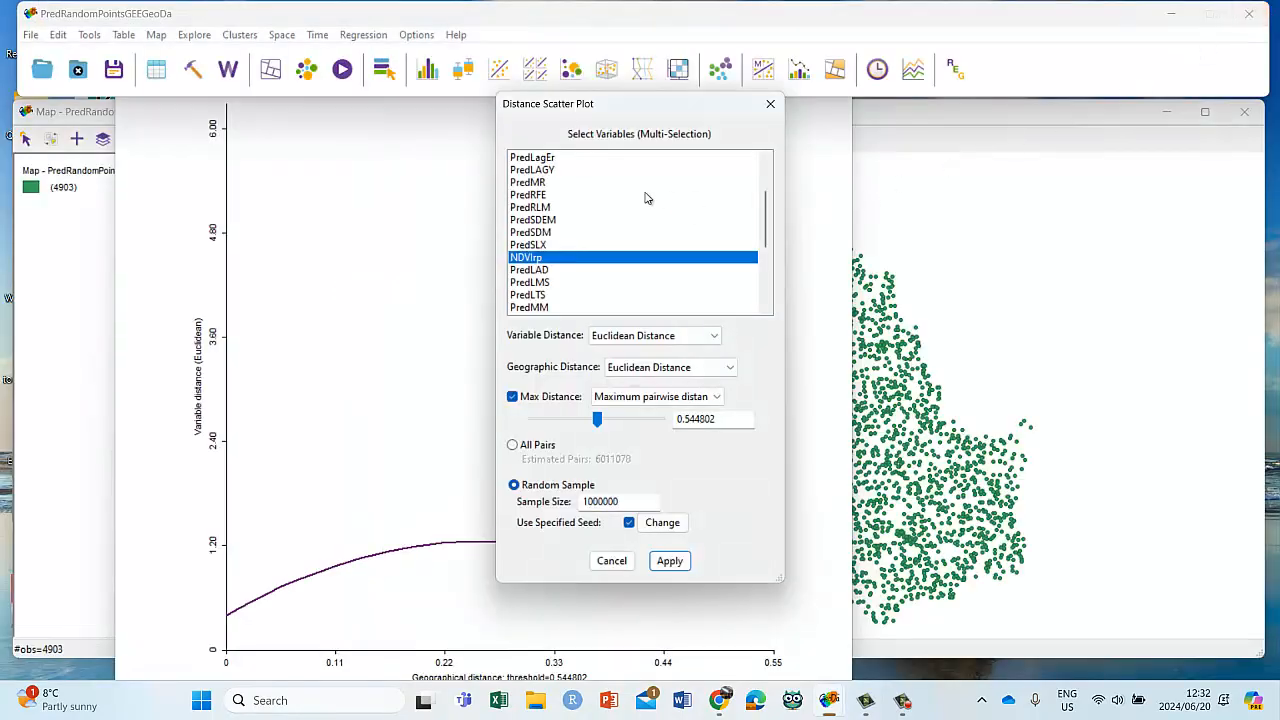
Step: Check the GeoDa cheat sheet in Chrome, then switch back to GeoDa and close the distance scatter plot settings and the NDVIrp plot
mouse_move(717, 712)
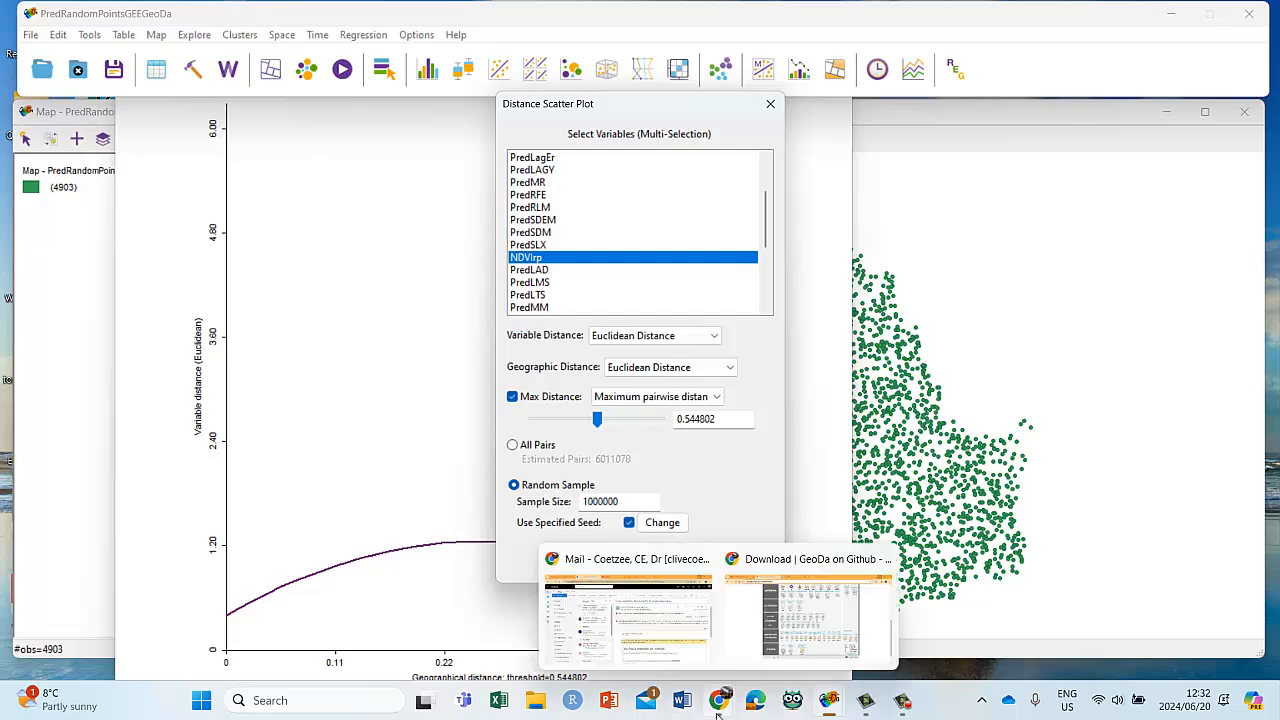
left_click(797, 603)
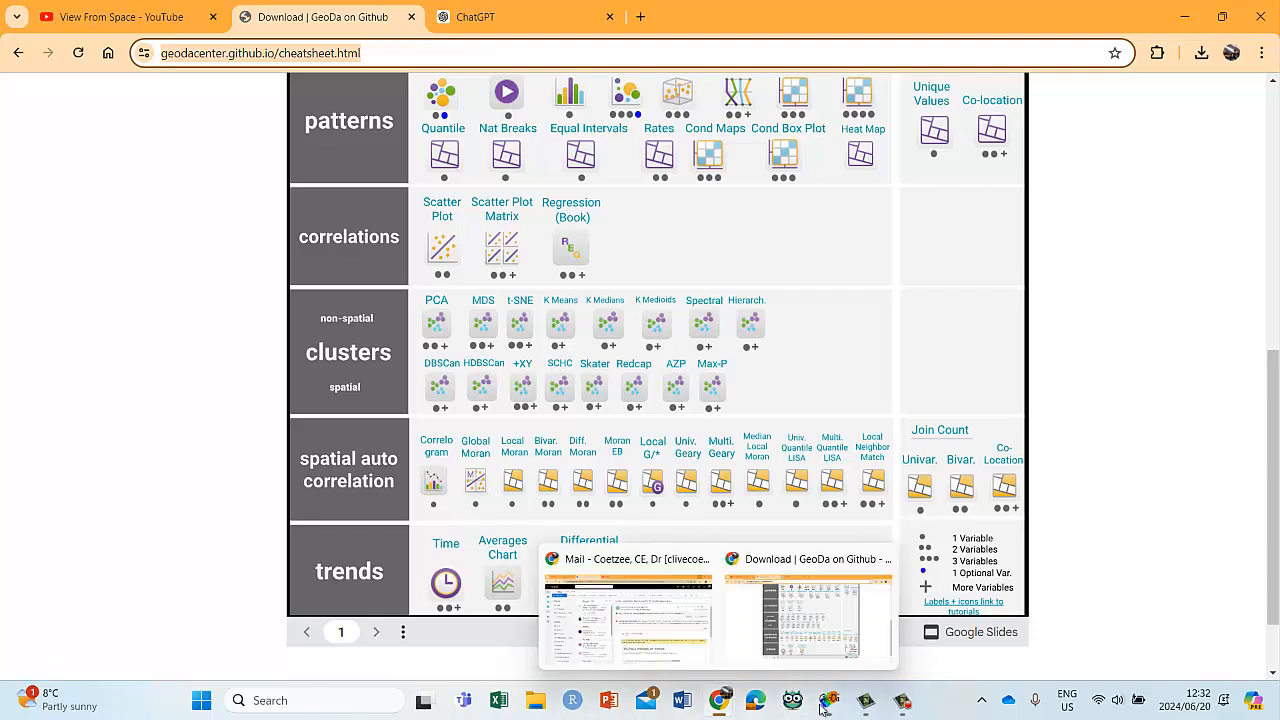
mouse_move(831, 713)
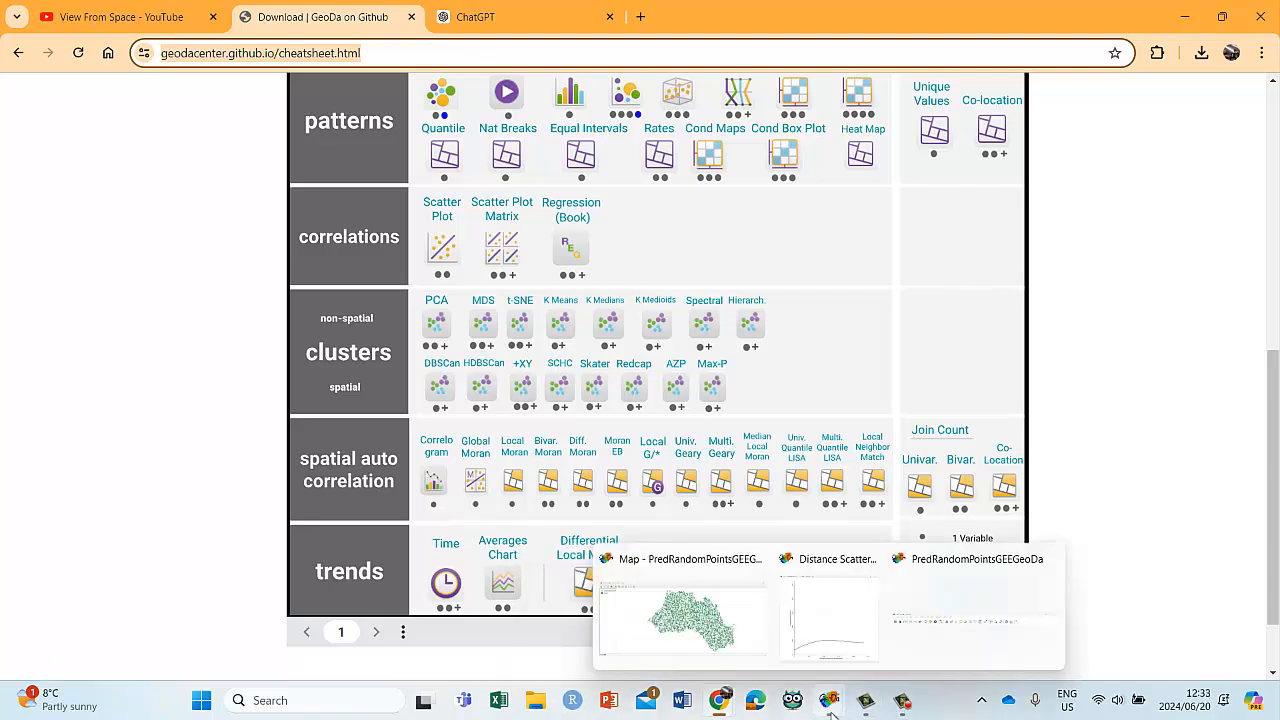
left_click(738, 638)
mouse_move(830, 705)
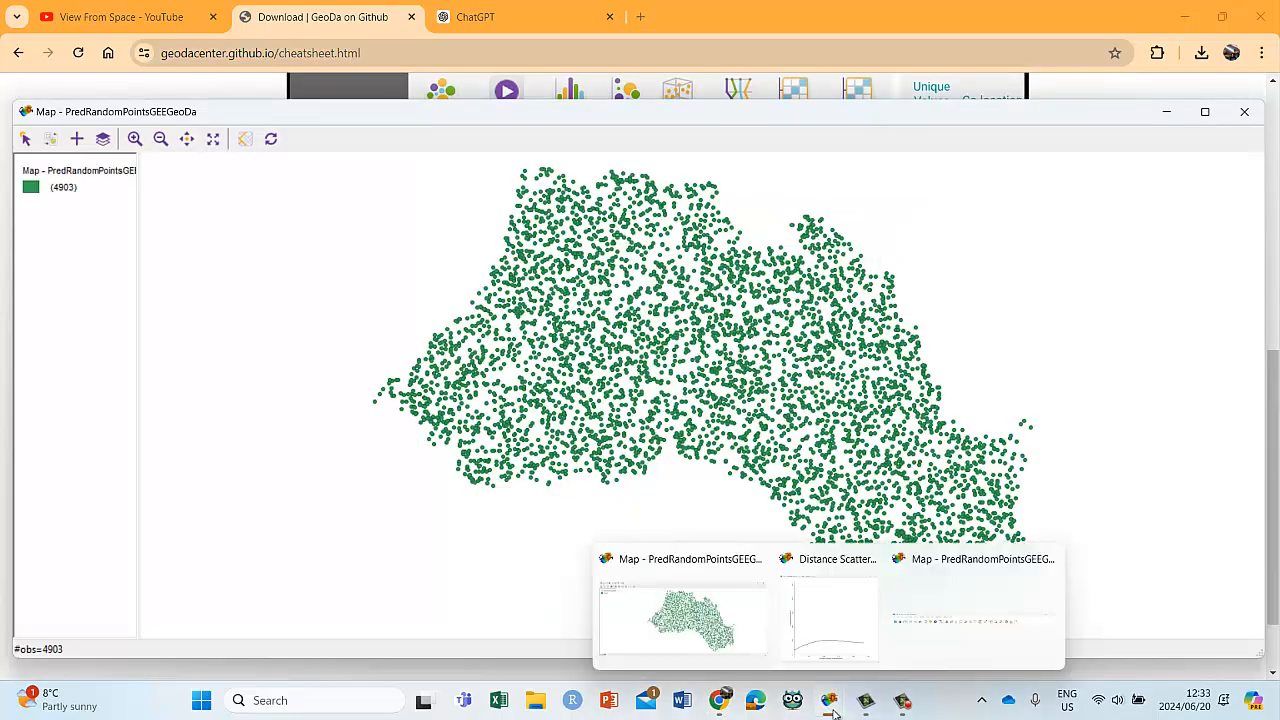
left_click(851, 655)
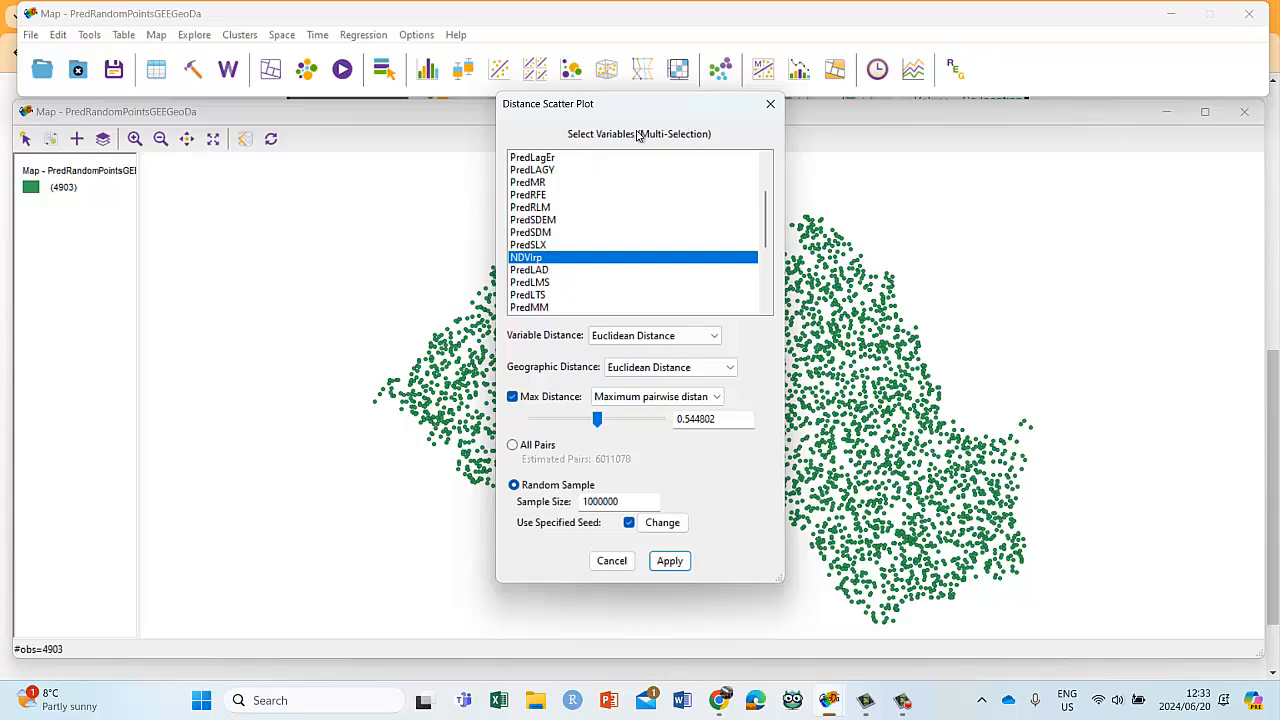
left_click(770, 103)
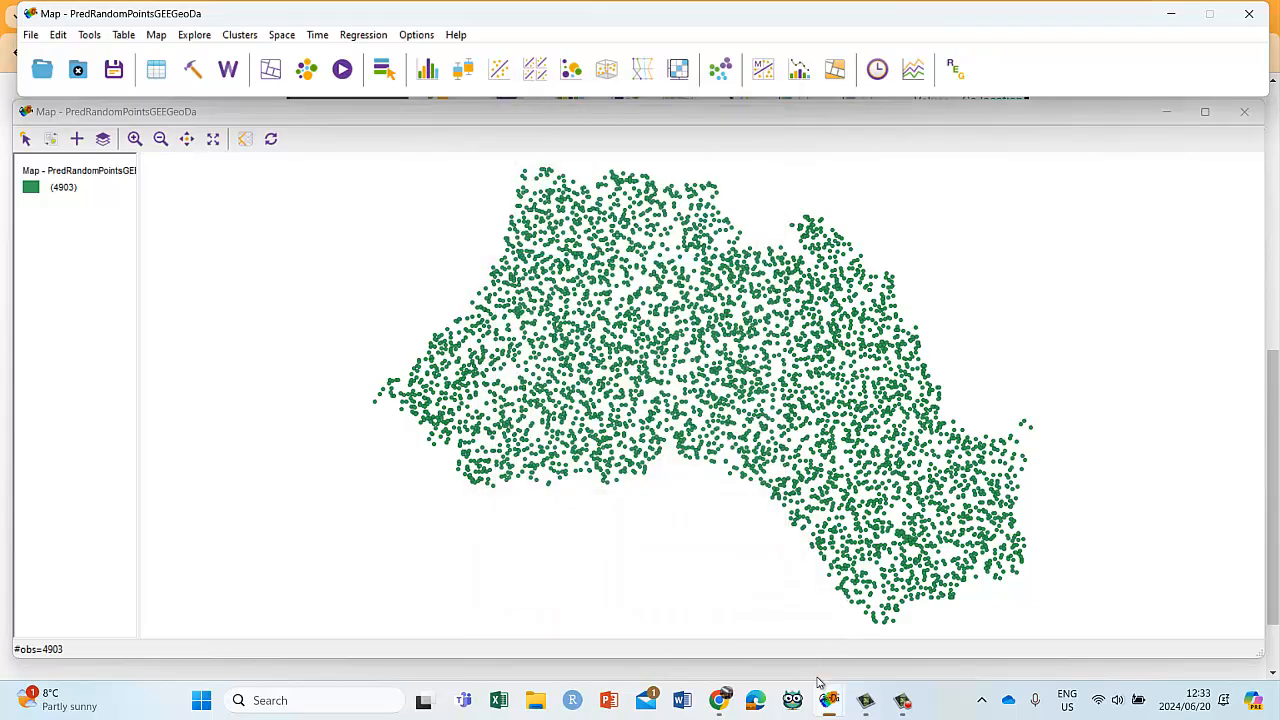
mouse_move(830, 705)
left_click(849, 640)
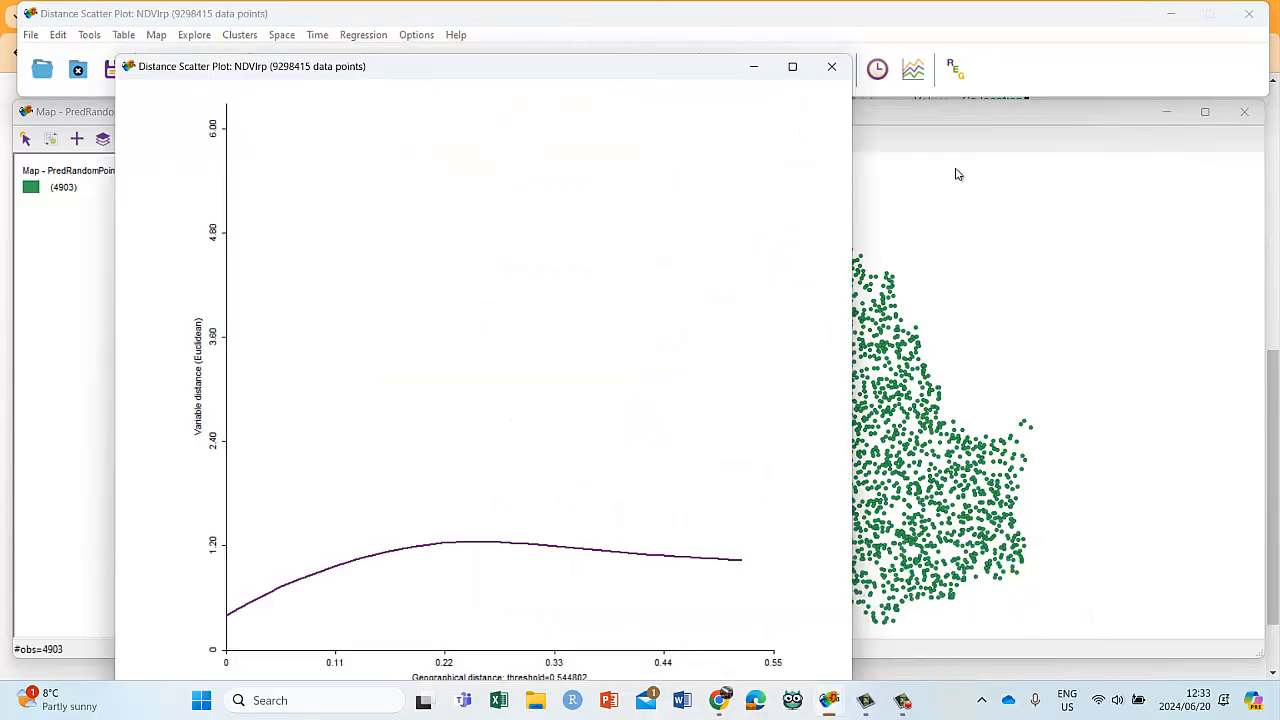
left_click(831, 68)
Step: Compare the spatial autocorrelation tools on the Chrome cheat sheet with the spatial analysis commands available in GeoDa
mouse_move(718, 700)
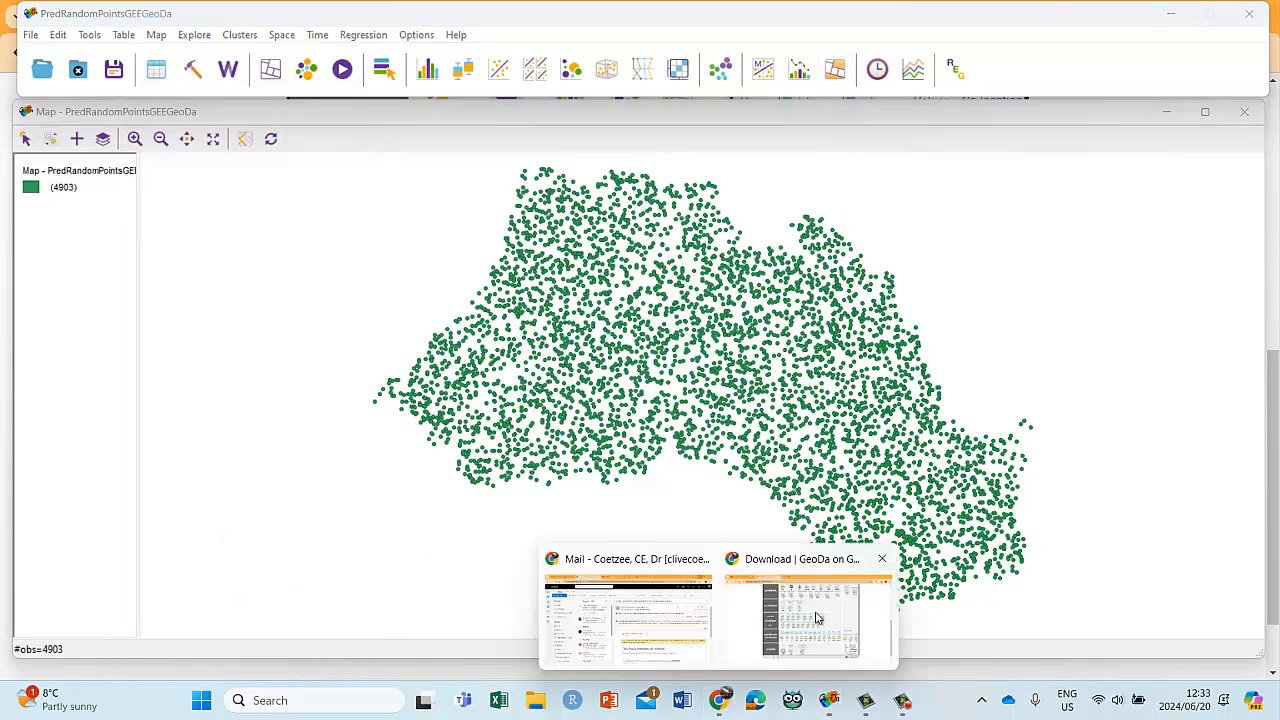
left_click(816, 618)
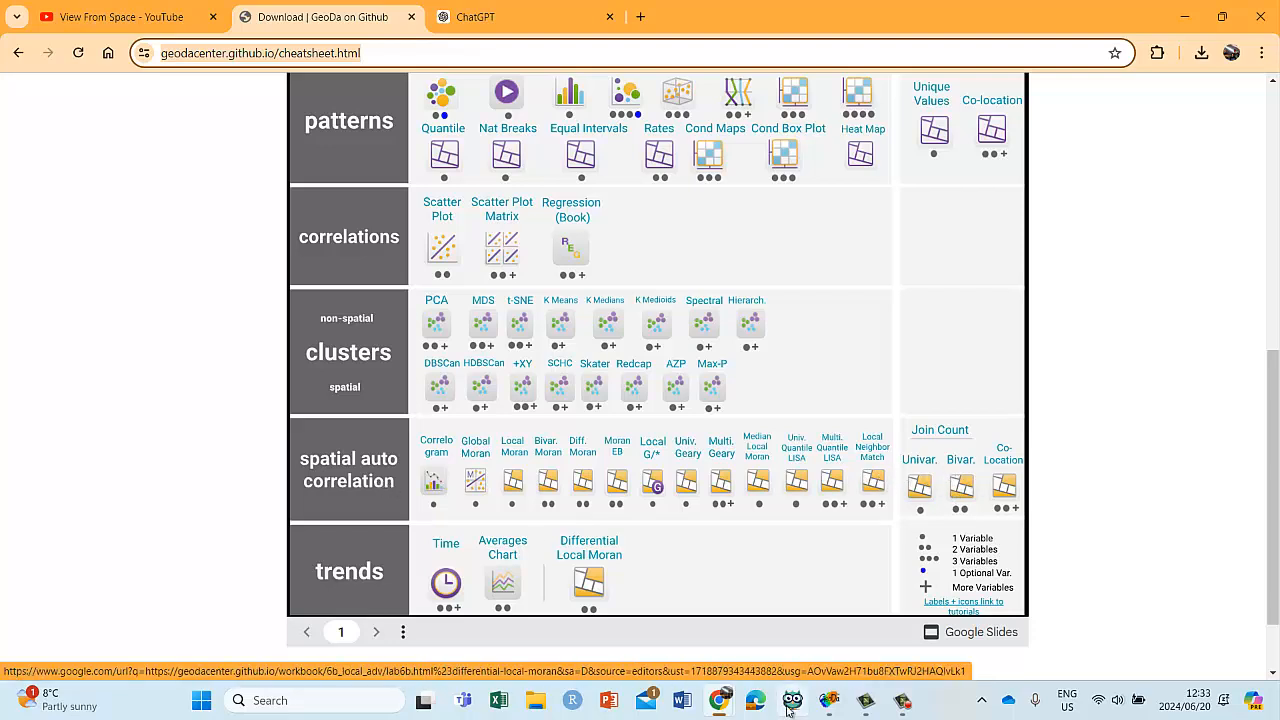
mouse_move(728, 713)
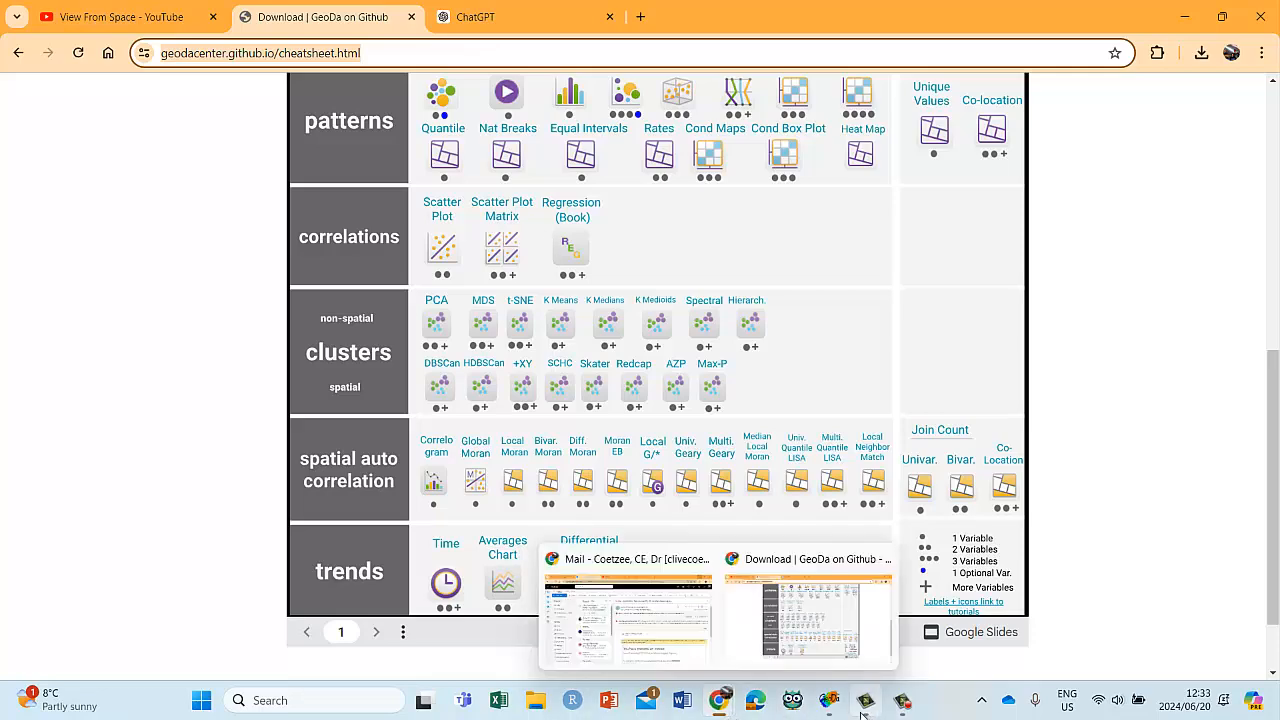
left_click(826, 708)
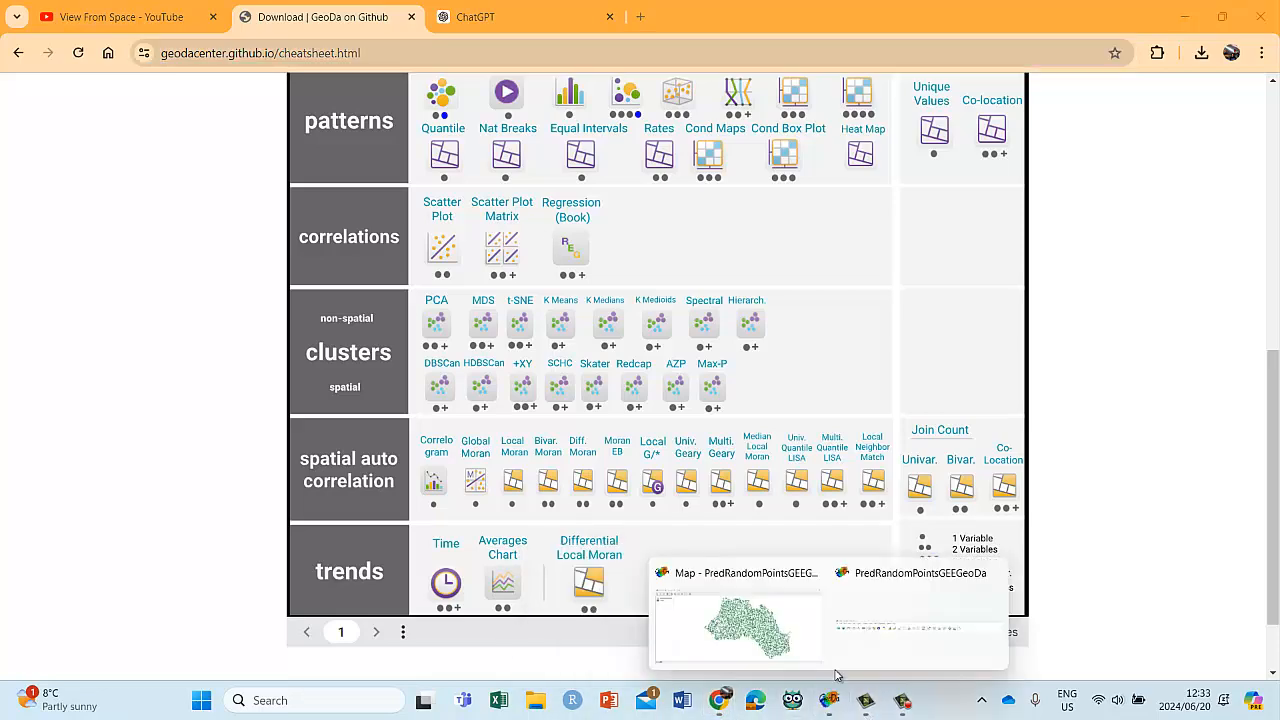
left_click(855, 655)
mouse_move(835, 710)
left_click(740, 618)
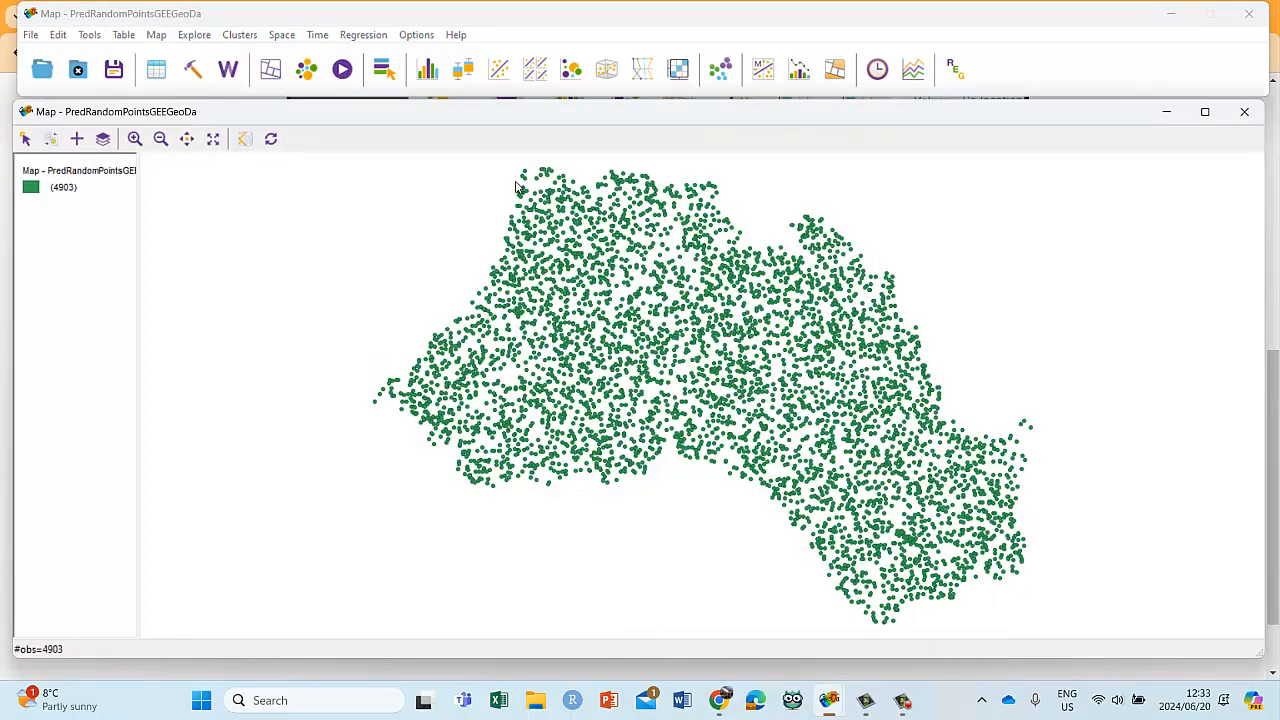
left_click(282, 36)
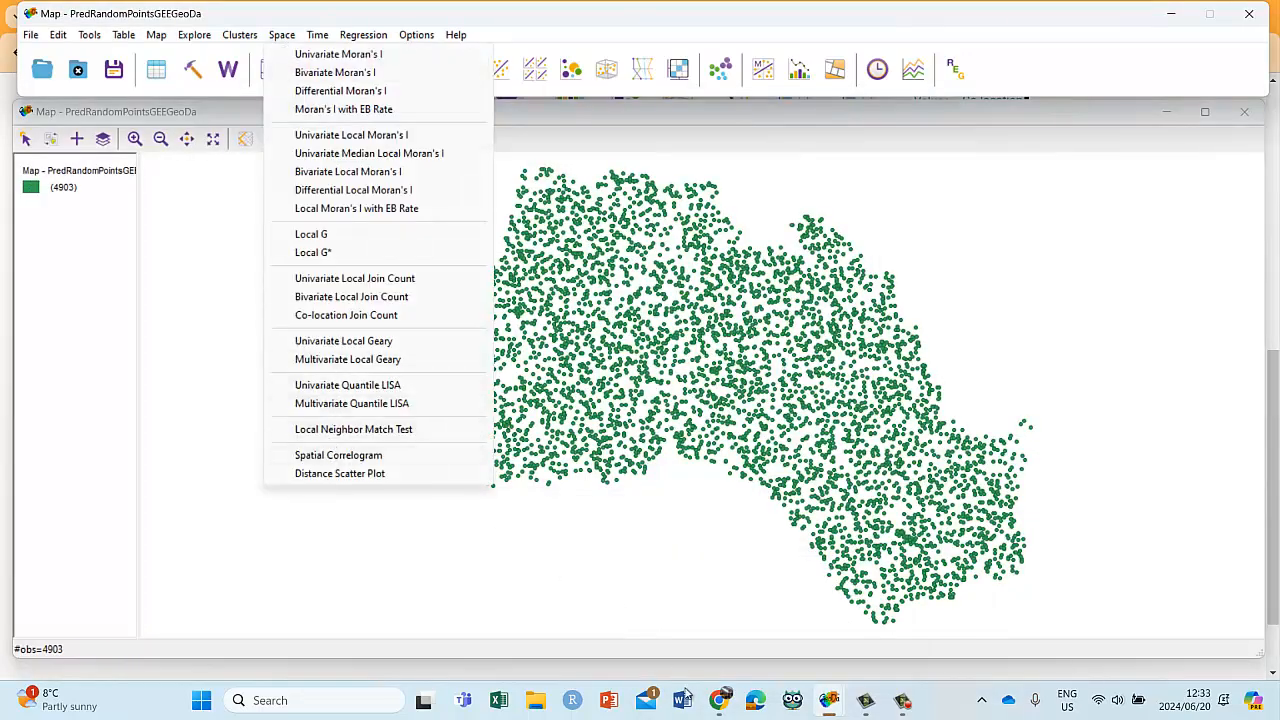
Step: Open the Spatial Correlogram tutorial from the cheat sheet in Chrome and read its concept, parameter settings and interpretation
mouse_move(716, 711)
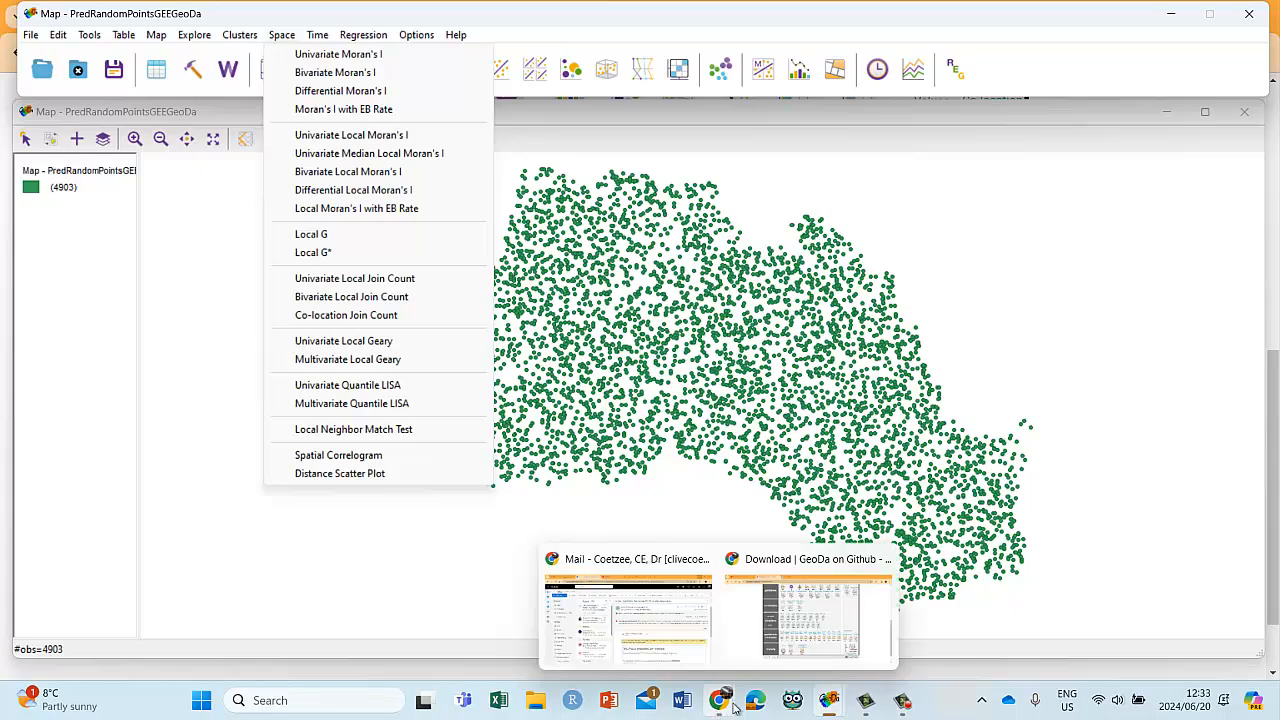
left_click(810, 612)
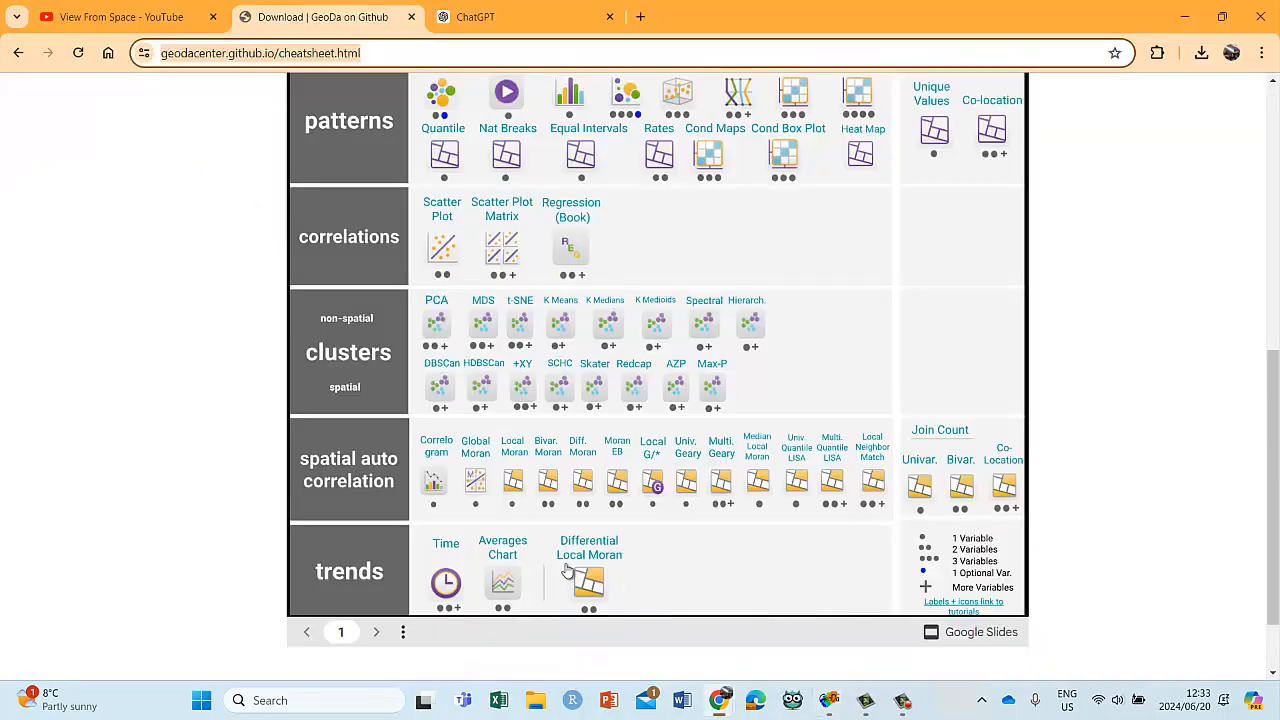
left_click(434, 480)
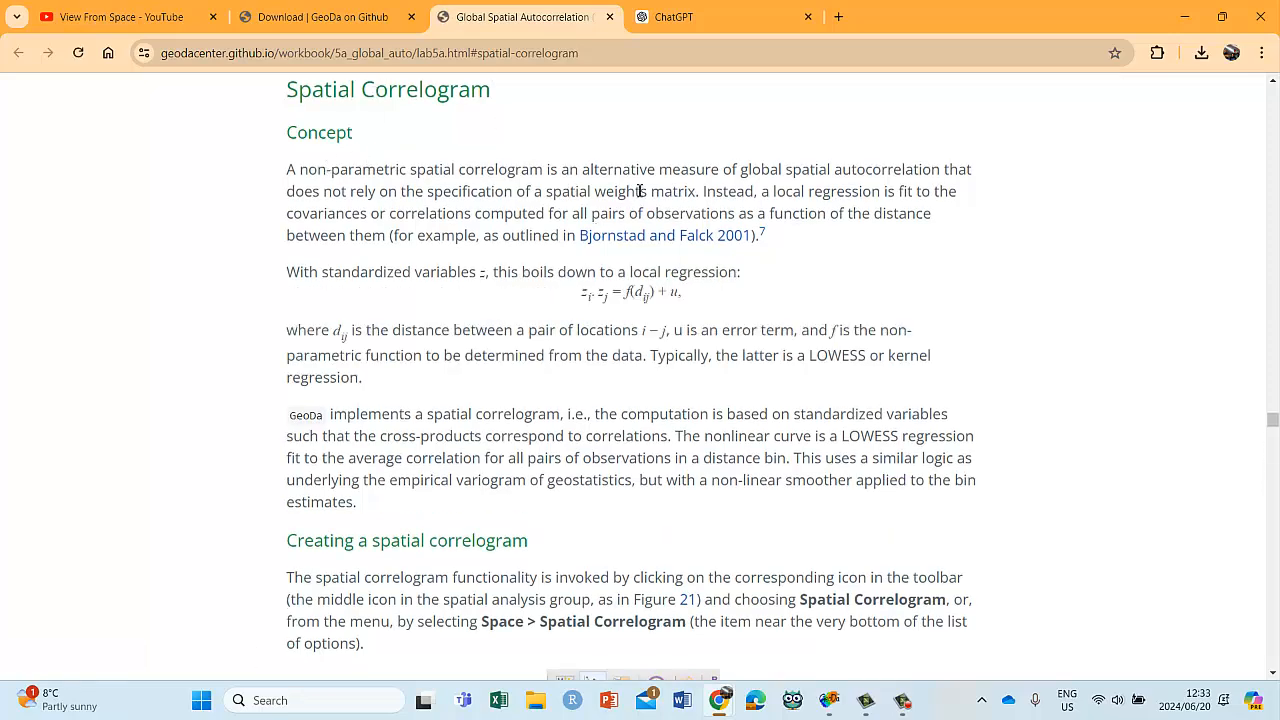
scroll(420, 300, "down", 5)
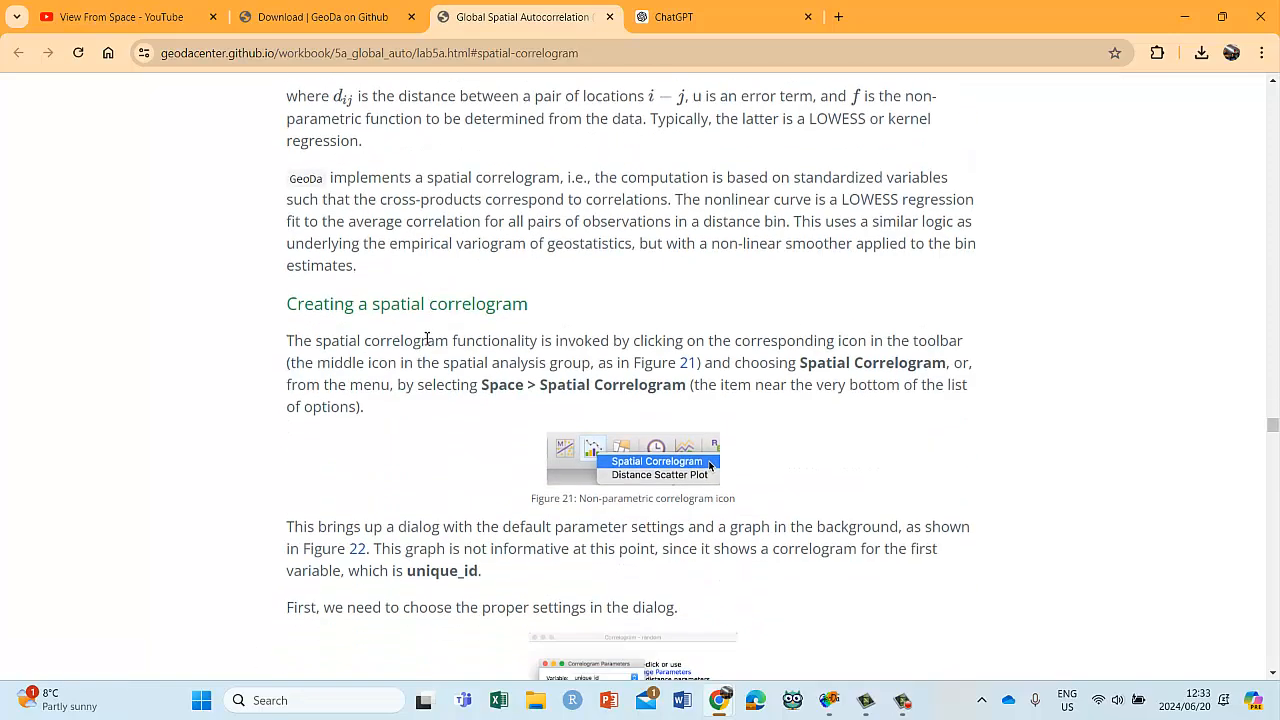
scroll(622, 366, "down", 3)
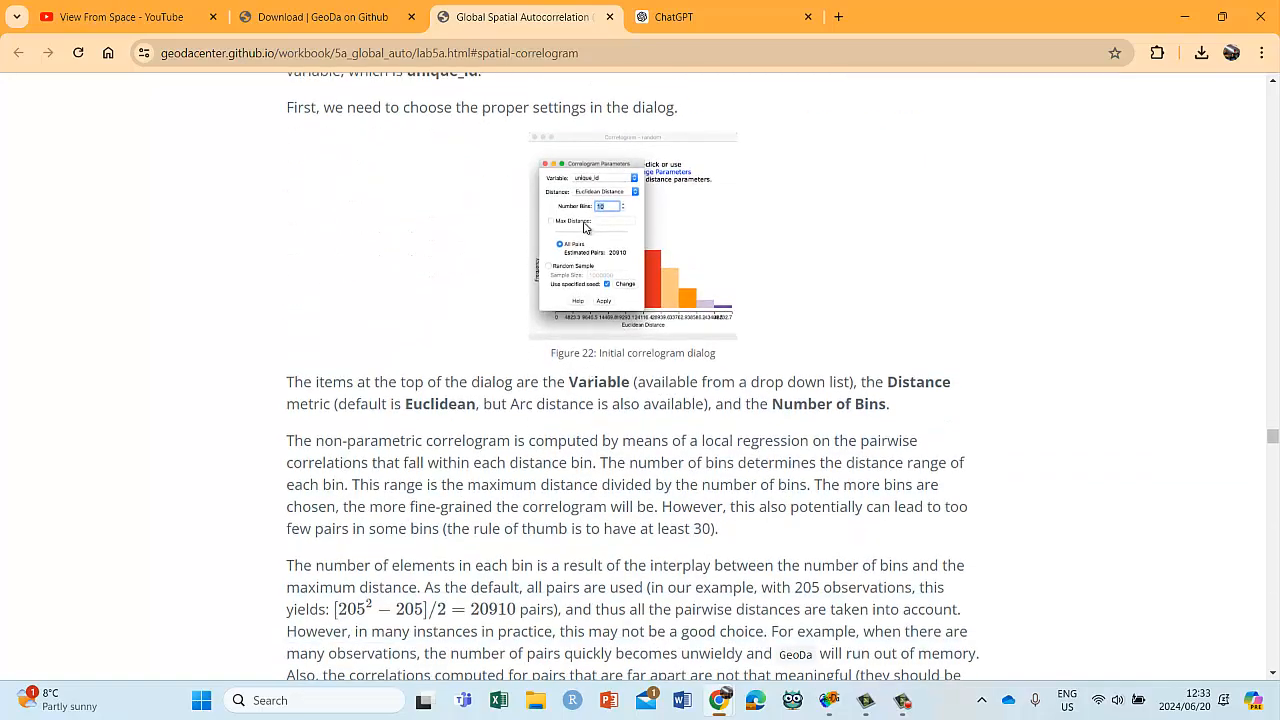
scroll(551, 340, "down", 1)
scroll(546, 346, "down", 2)
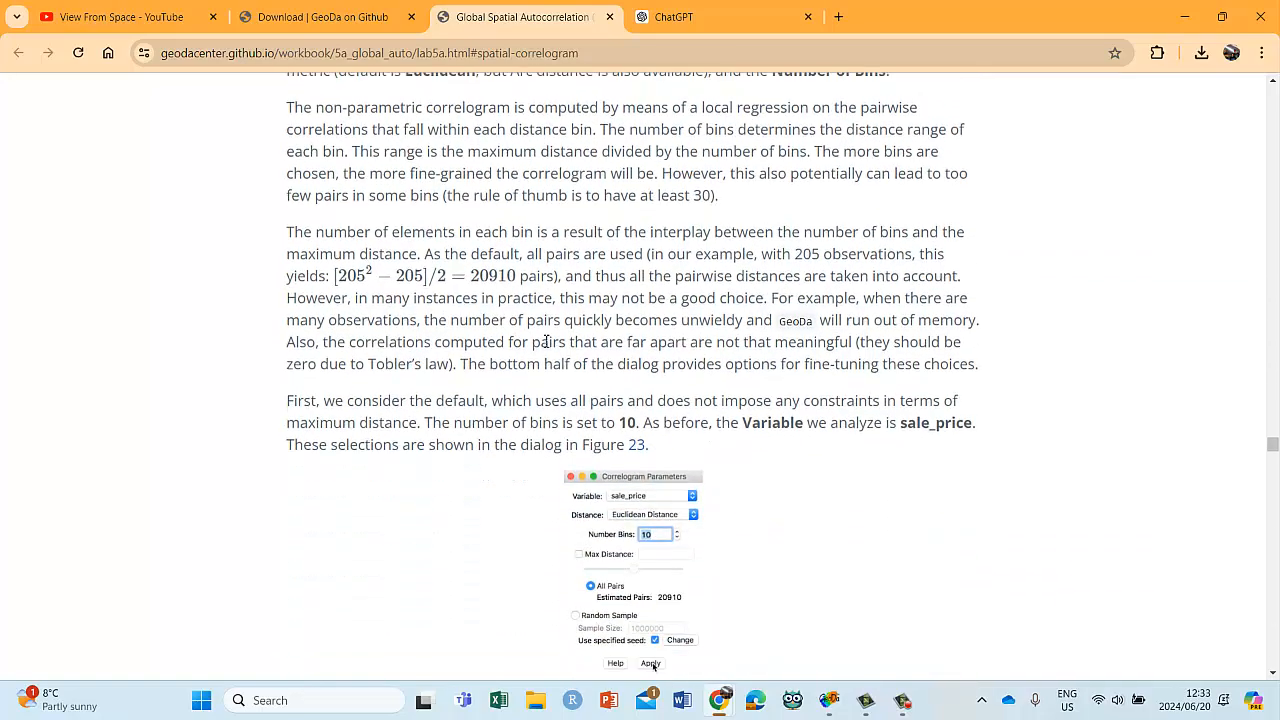
scroll(652, 640, "down", 3)
scroll(660, 381, "down", 3)
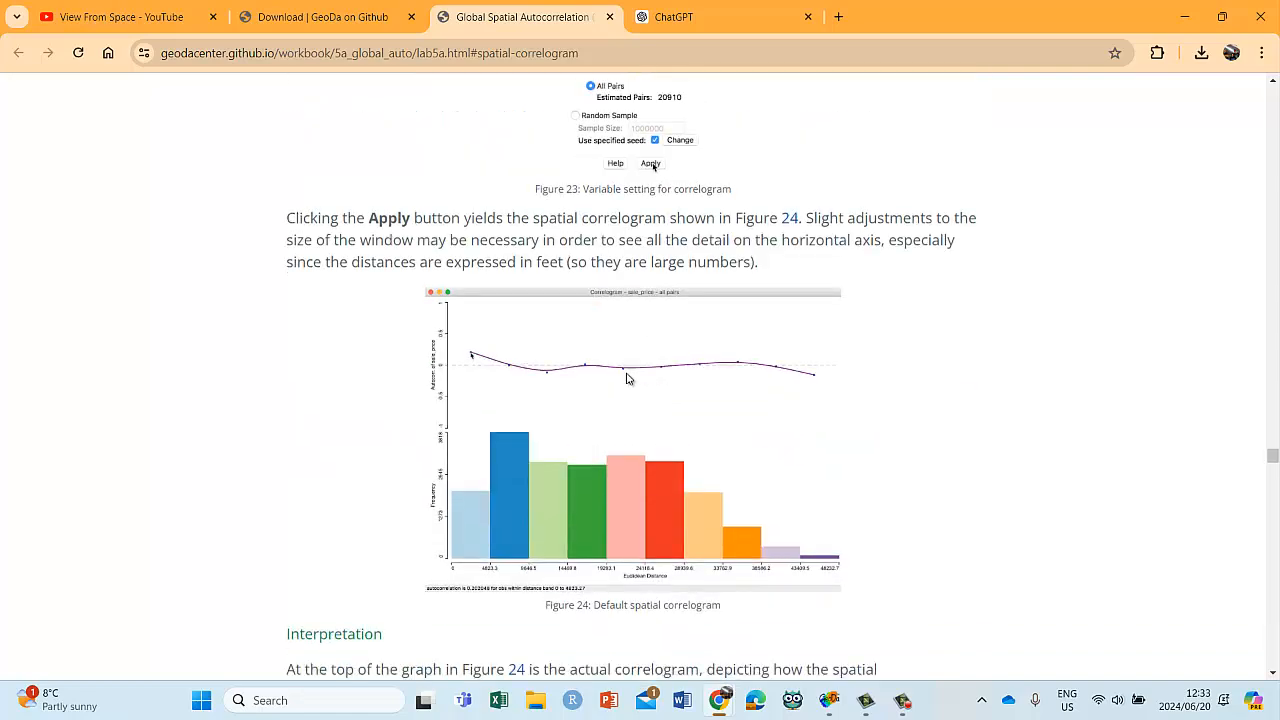
scroll(590, 367, "down", 3)
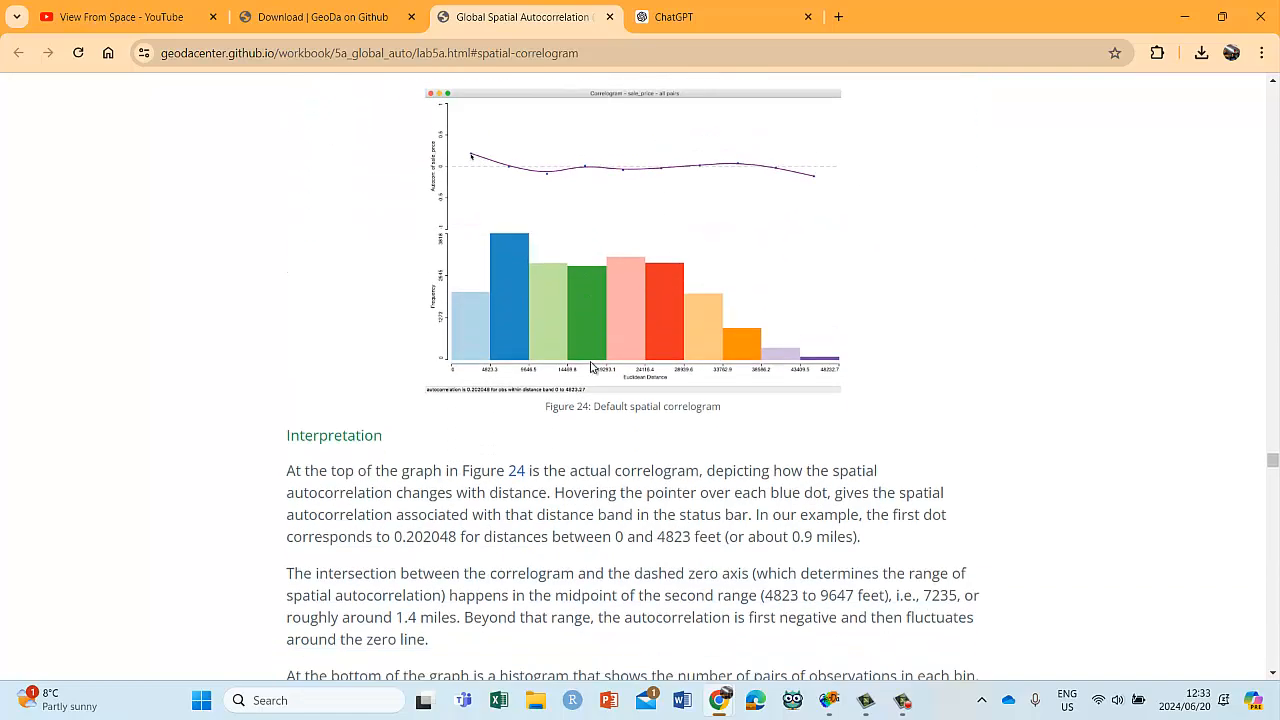
scroll(590, 367, "down", 2)
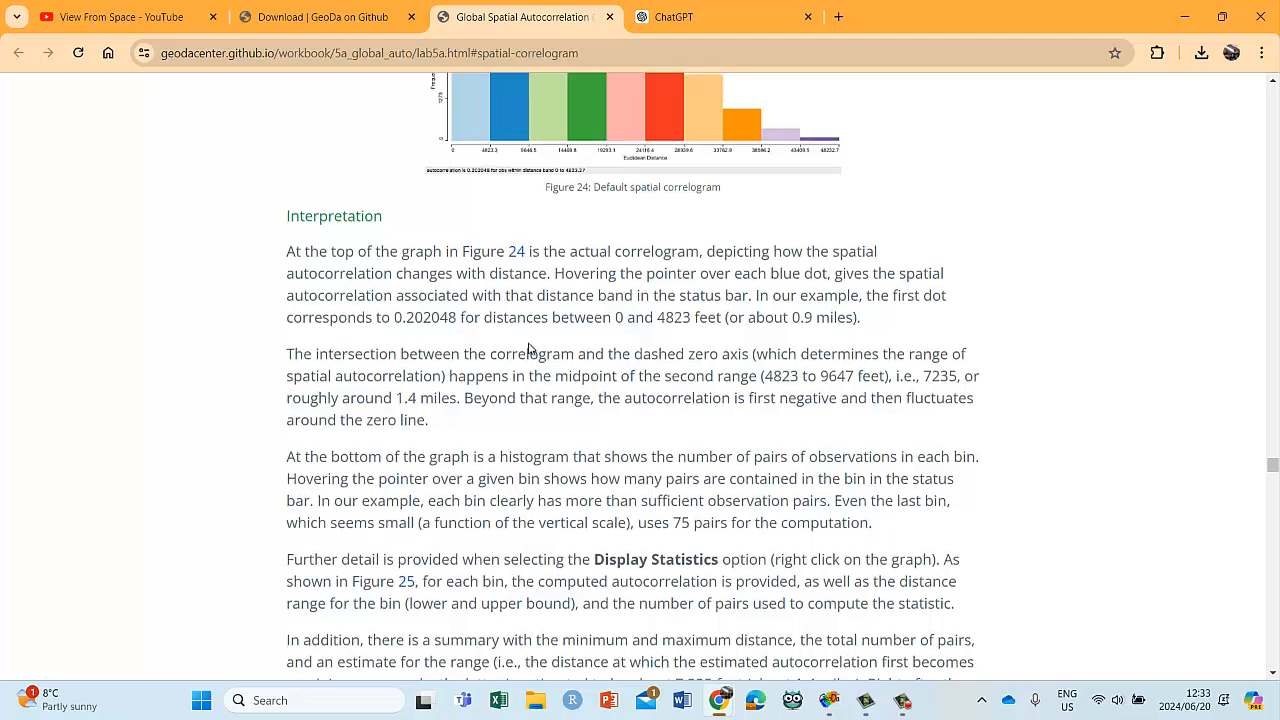
Step: Read the tutorial's sections on spatial correlogram options, custom distance and bins, and random sampling for larger data
scroll(529, 348, "down", 7)
scroll(524, 348, "down", 4)
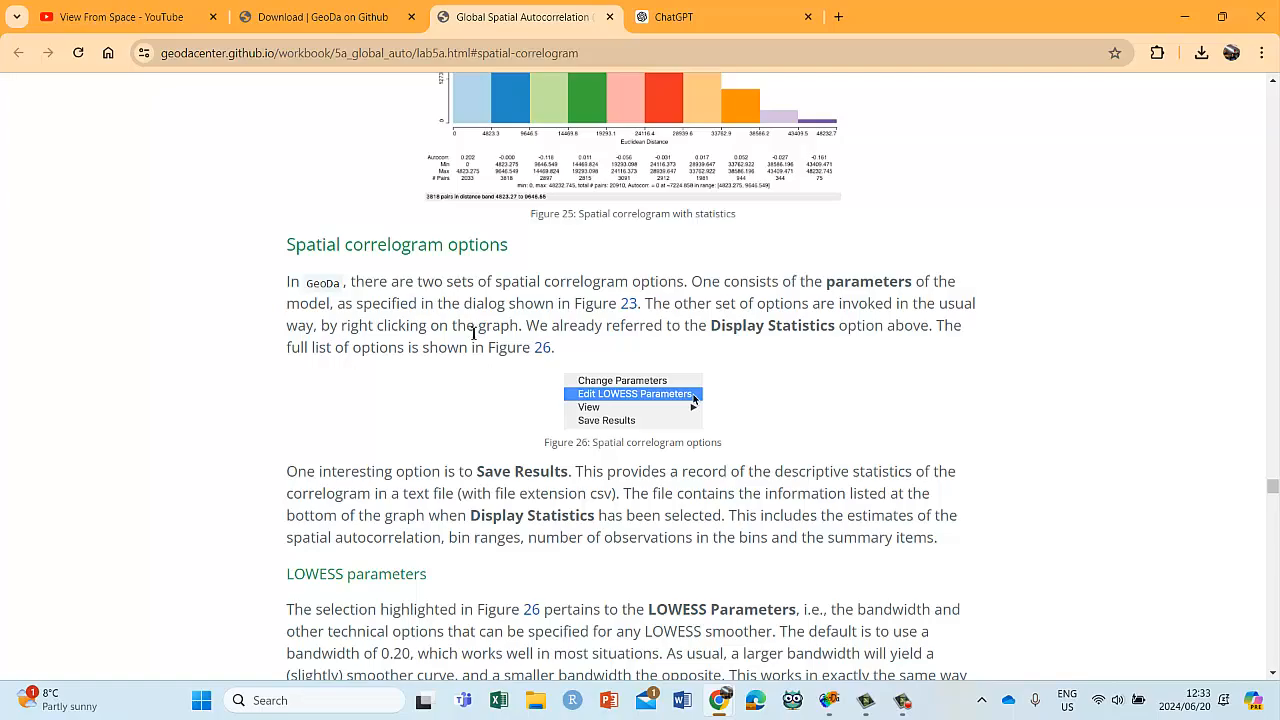
scroll(474, 333, "down", 12)
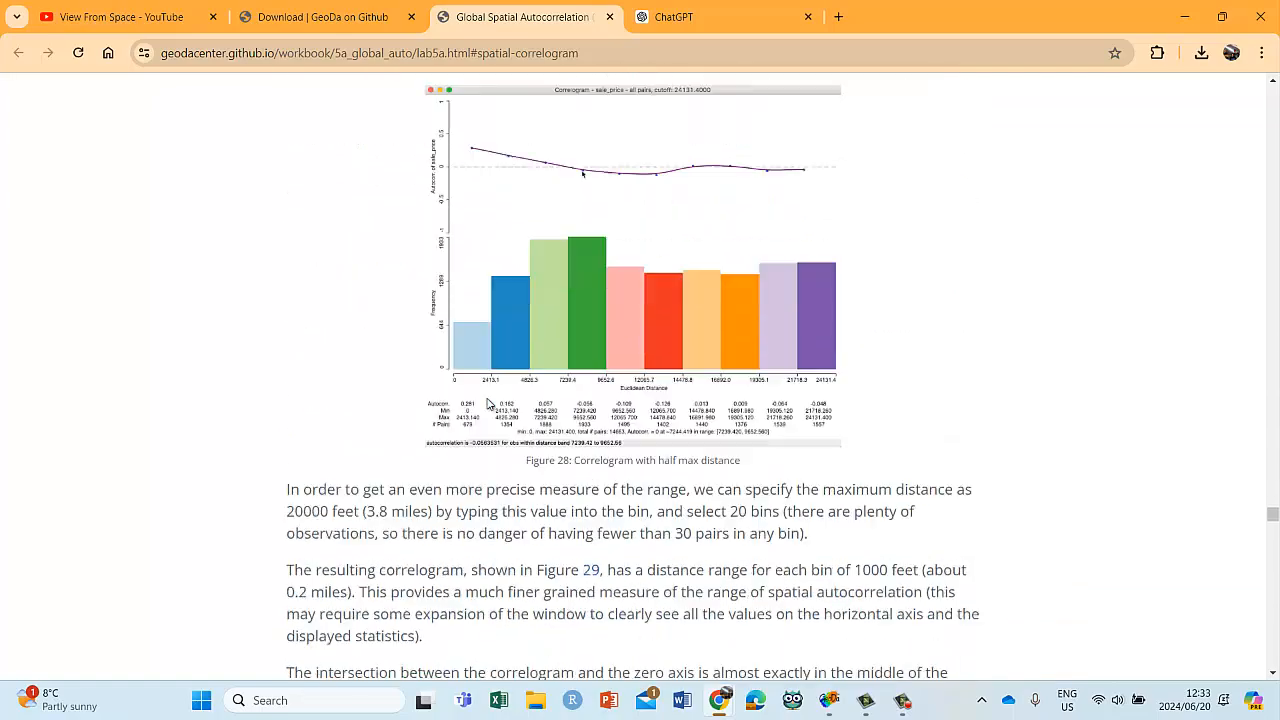
scroll(487, 403, "down", 12)
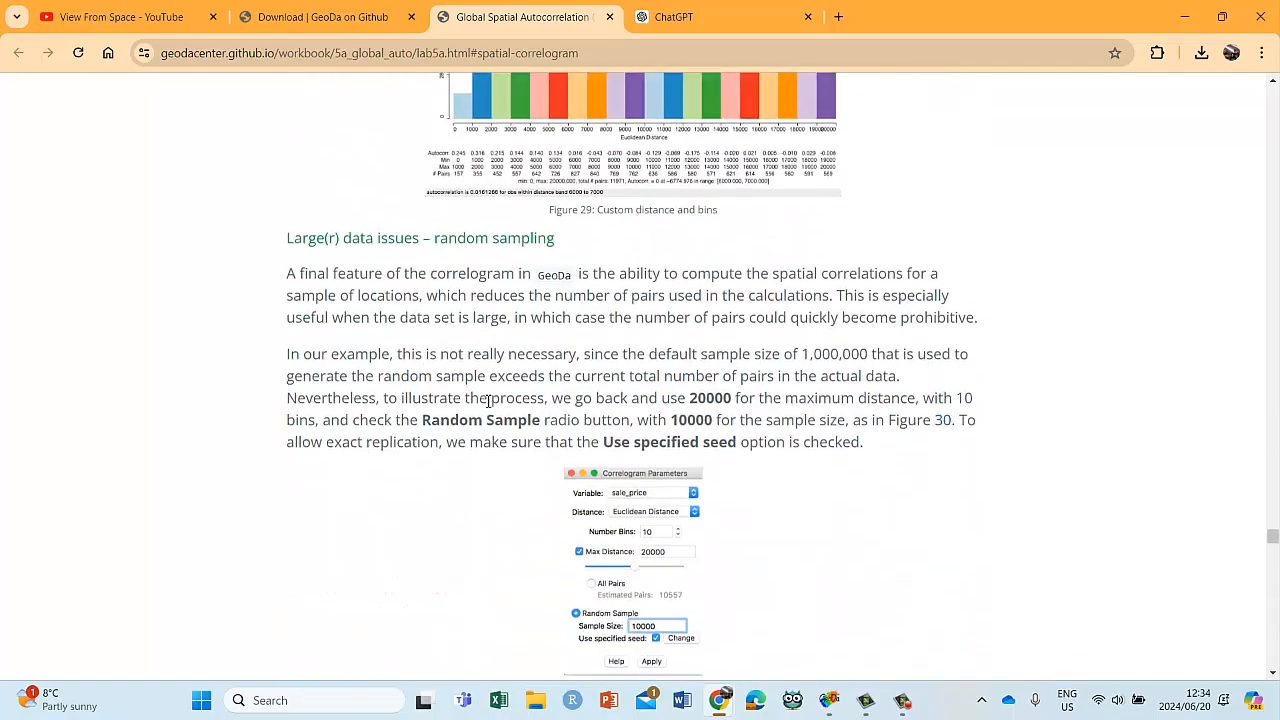
Step: Read the tutorial's Smoothed Distance Scatter Plot section, covering its parameters and vertical axis options, and return to the cheat sheet
scroll(487, 401, "down", 12)
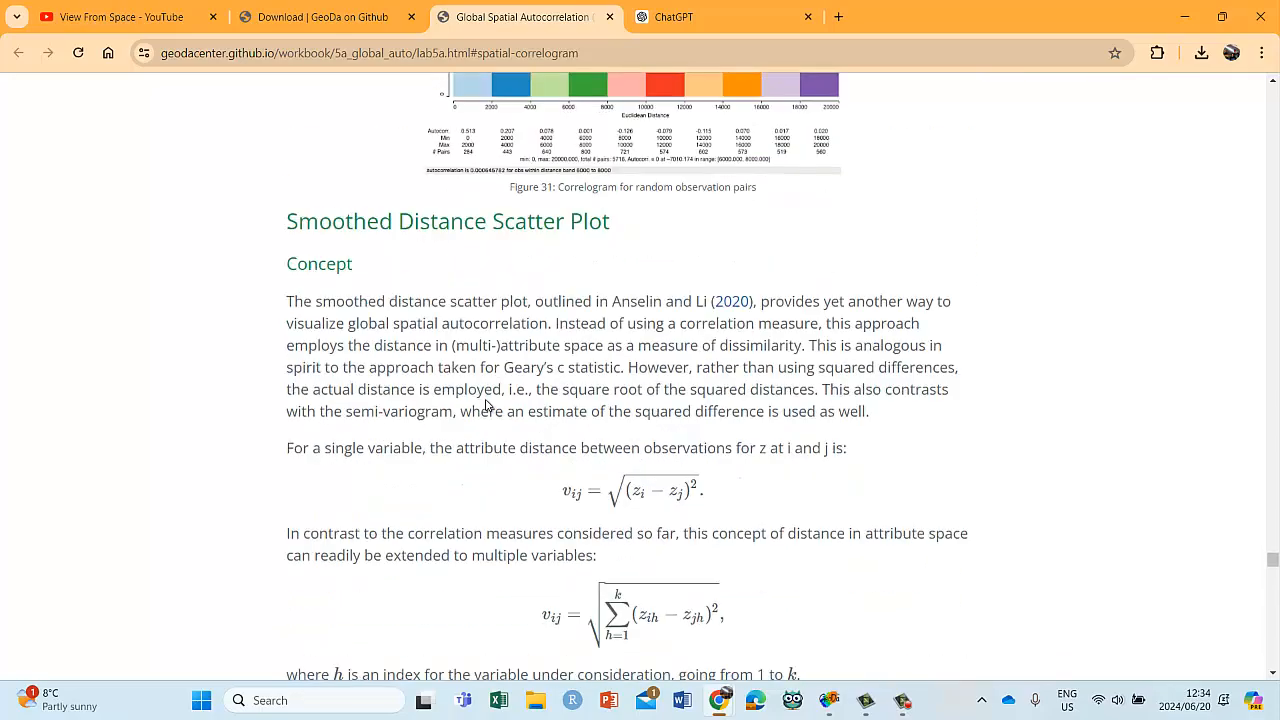
scroll(487, 405, "down", 10)
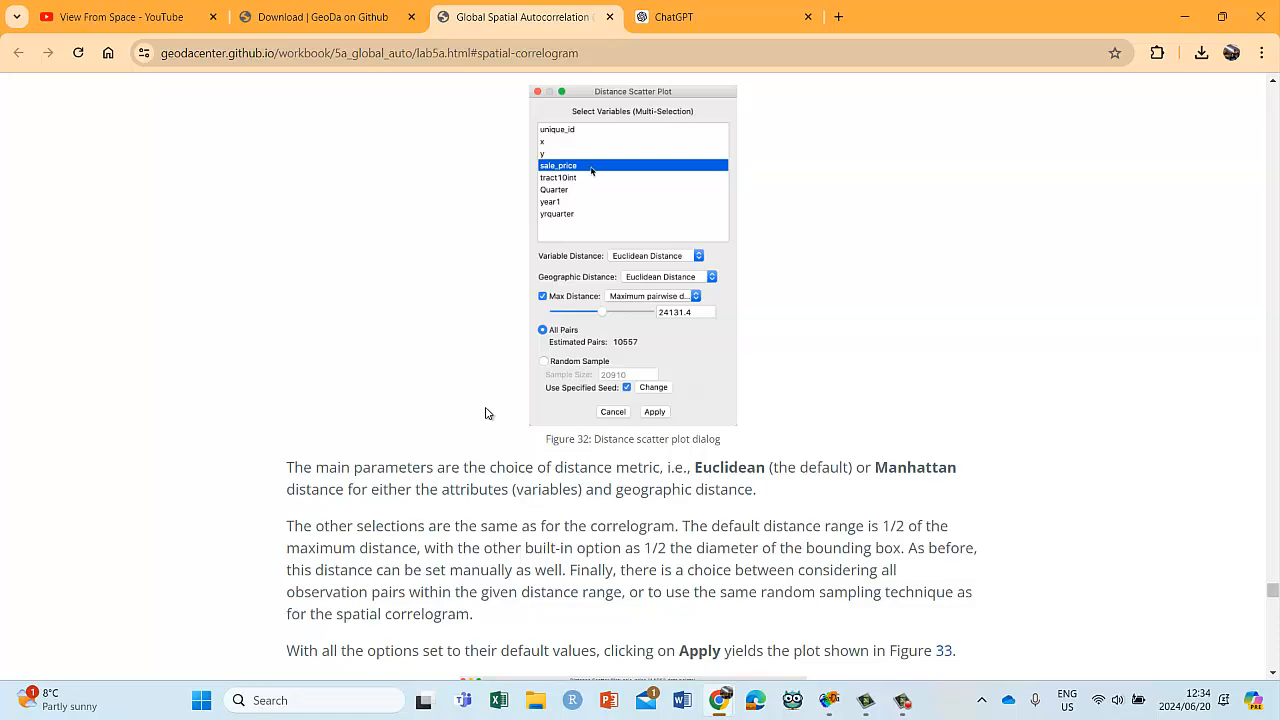
scroll(486, 413, "down", 5)
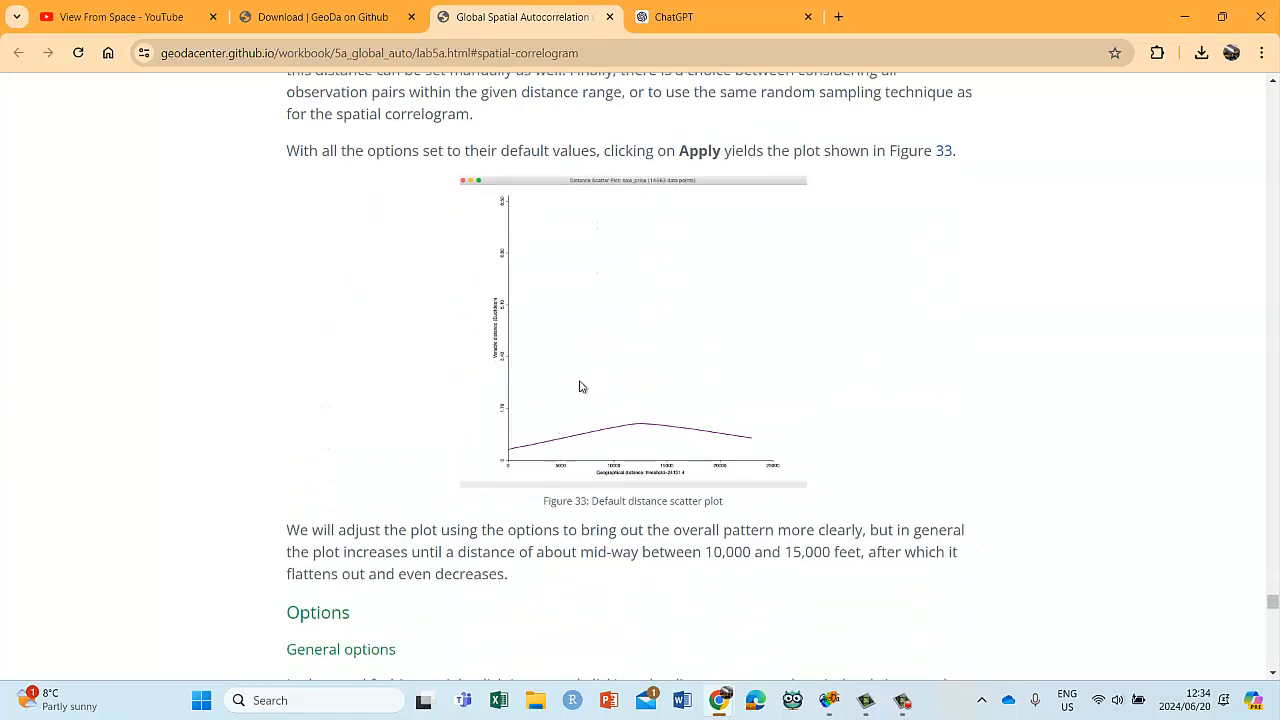
scroll(582, 386, "up", 6)
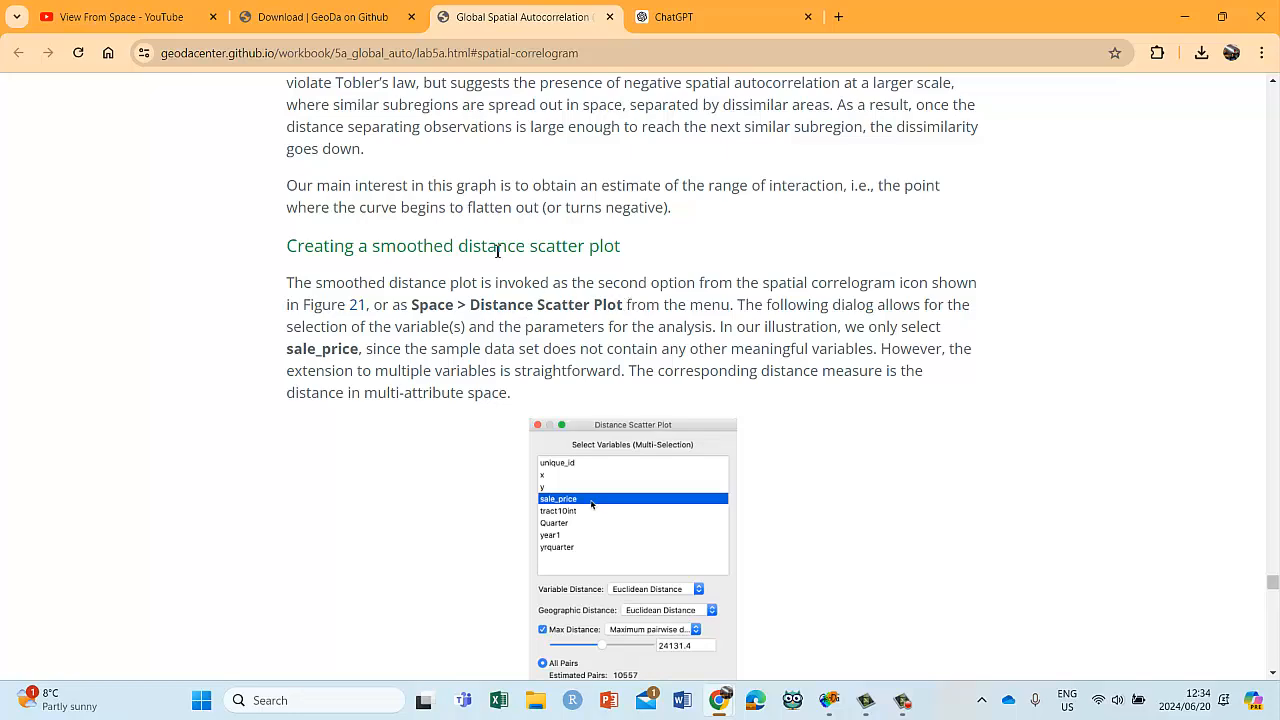
scroll(497, 251, "down", 8)
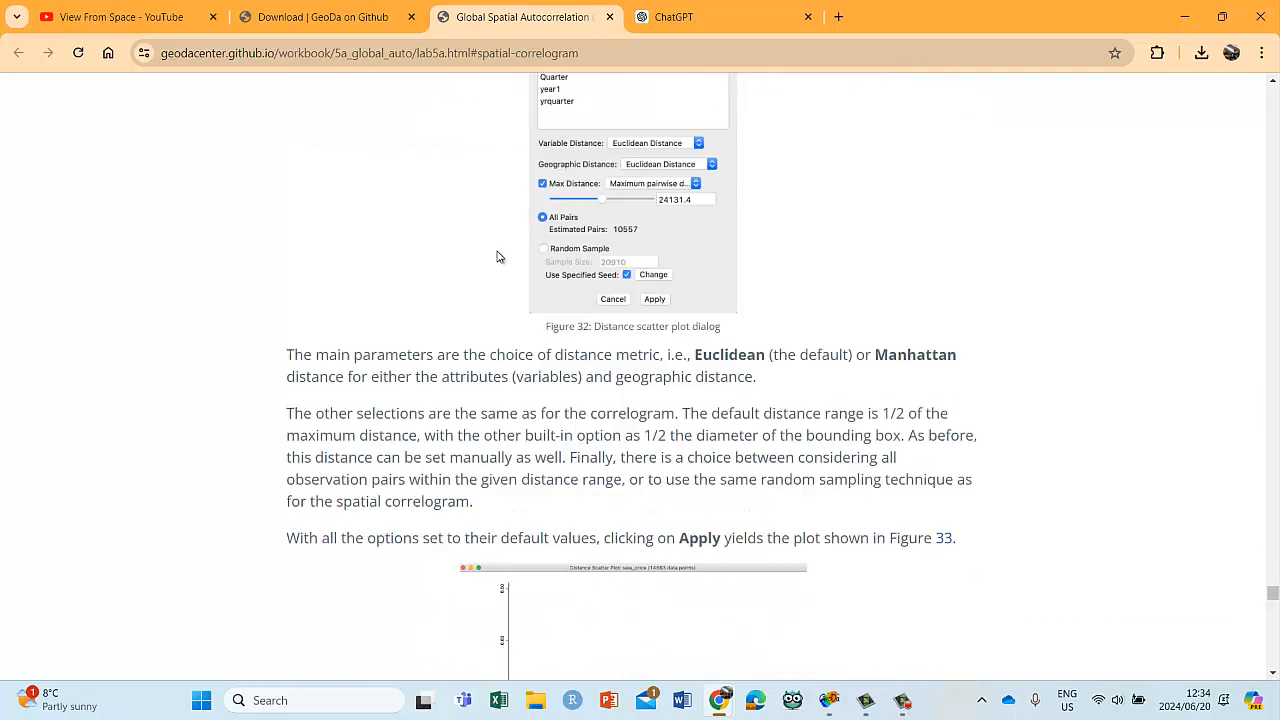
scroll(499, 253, "down", 3)
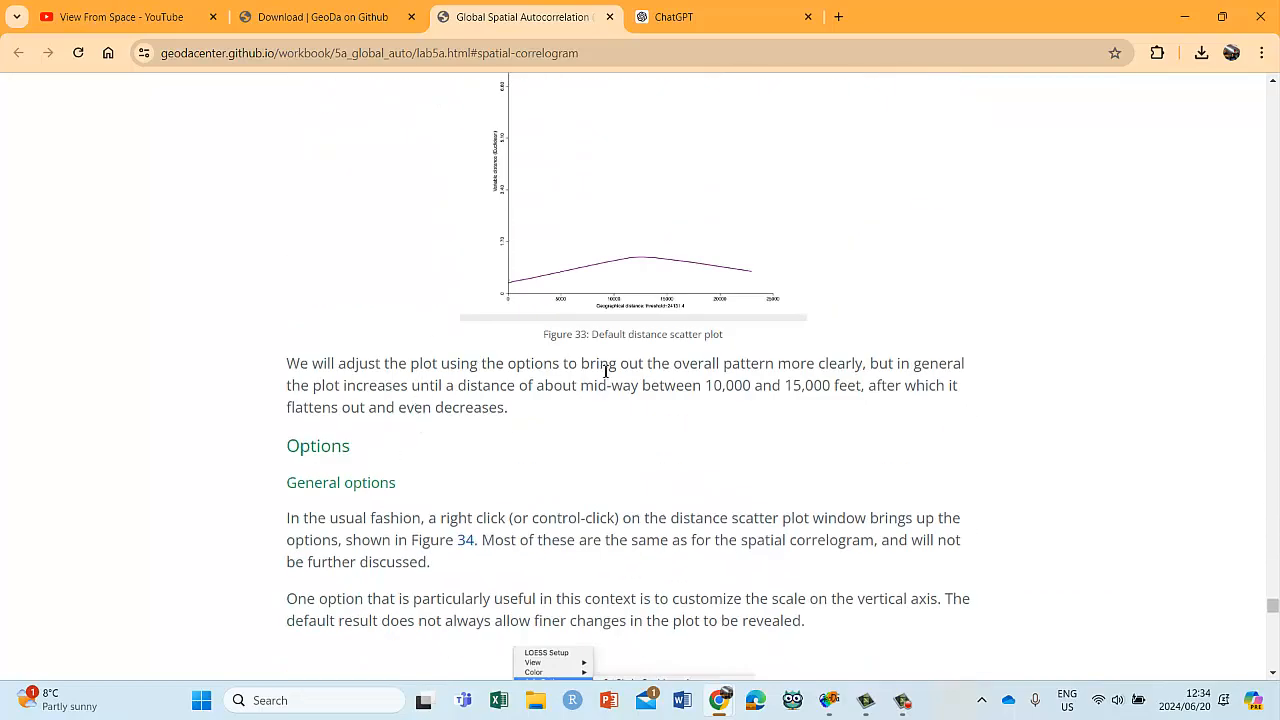
scroll(808, 363, "down", 3)
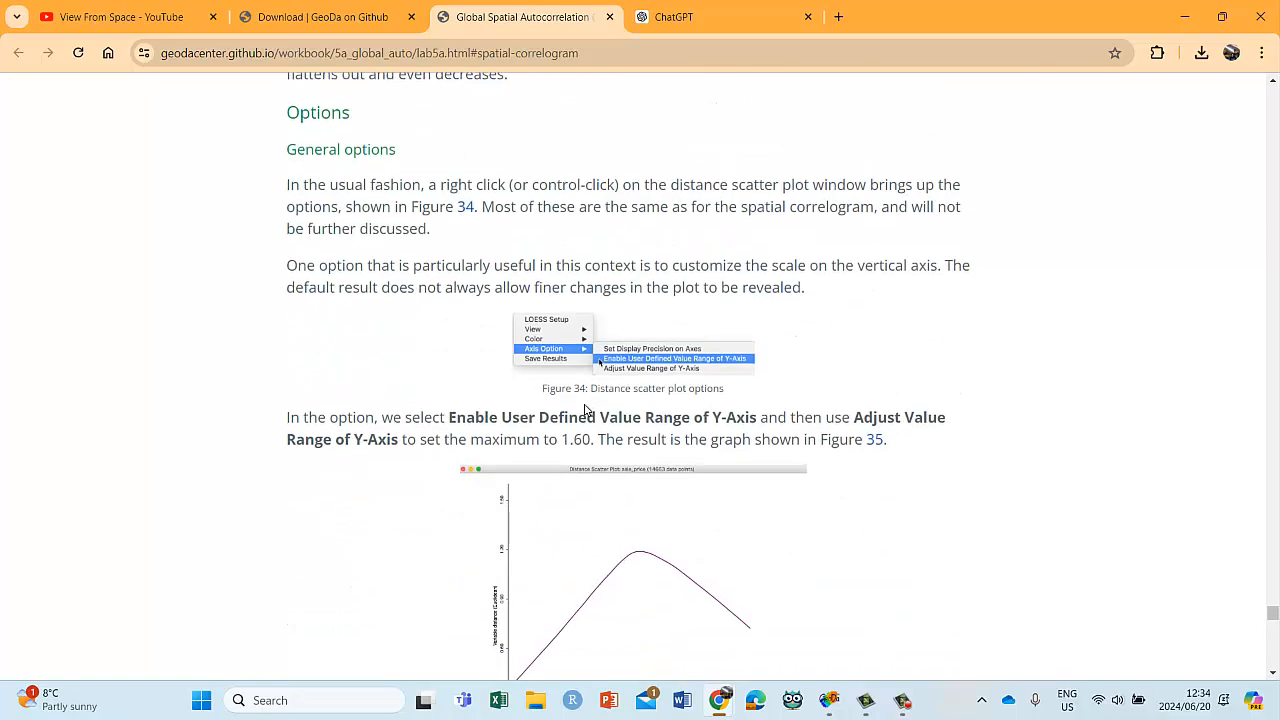
scroll(497, 368, "up", 2)
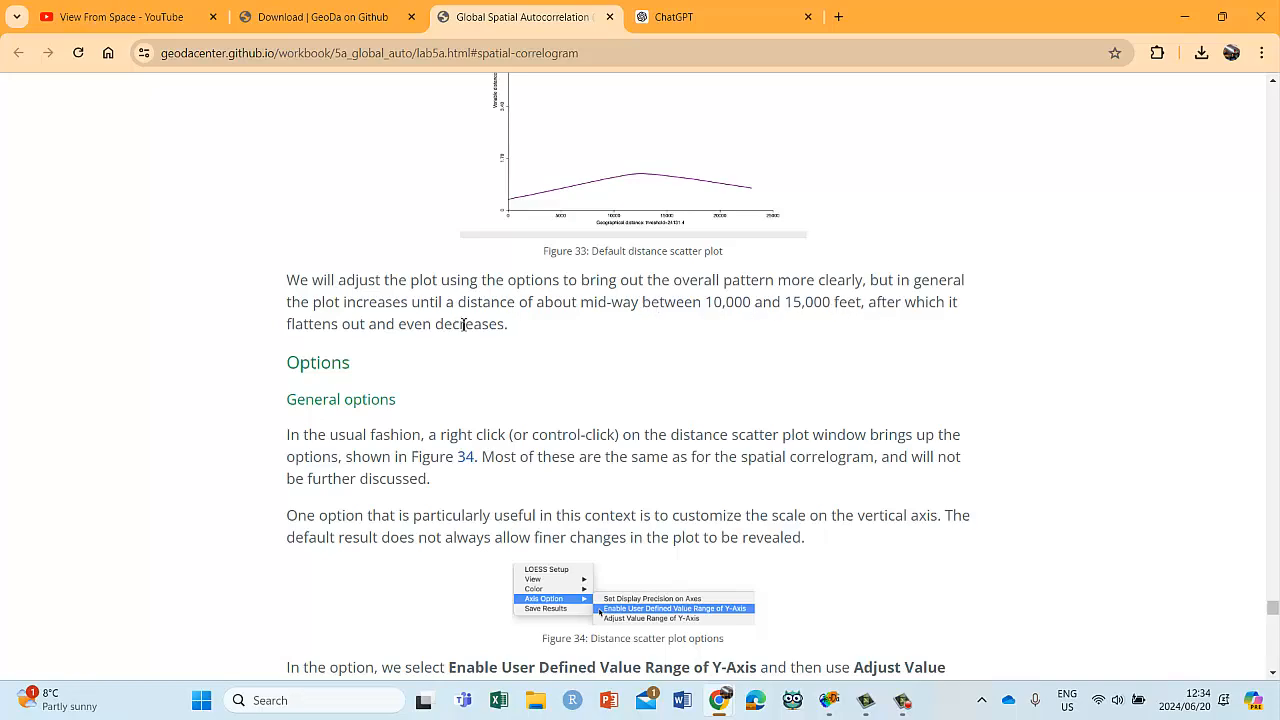
scroll(463, 324, "up", 1)
scroll(463, 324, "up", 2)
scroll(463, 330, "up", 9)
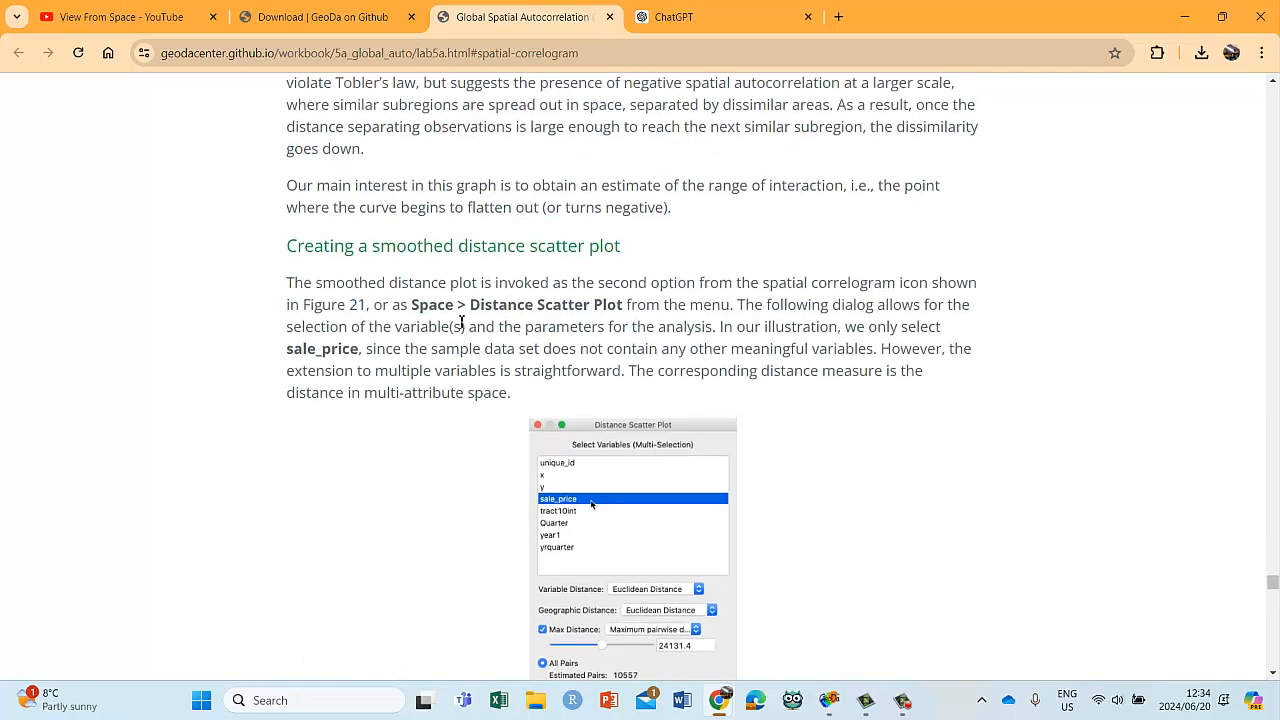
left_click(275, 5)
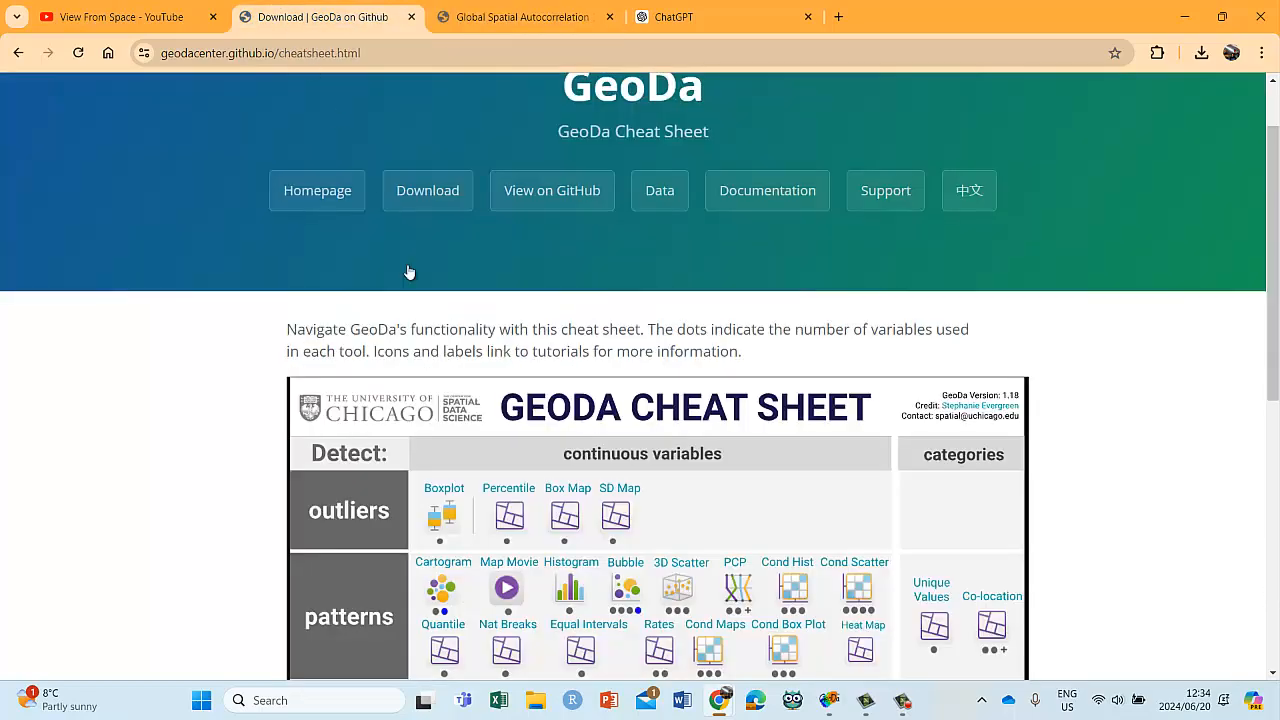
Step: Return to GeoDa and run Univariate Local Geary on C_NDVIrp with the WQueen1 weights, producing both the significance and cluster maps
scroll(600, 480, "down", 2)
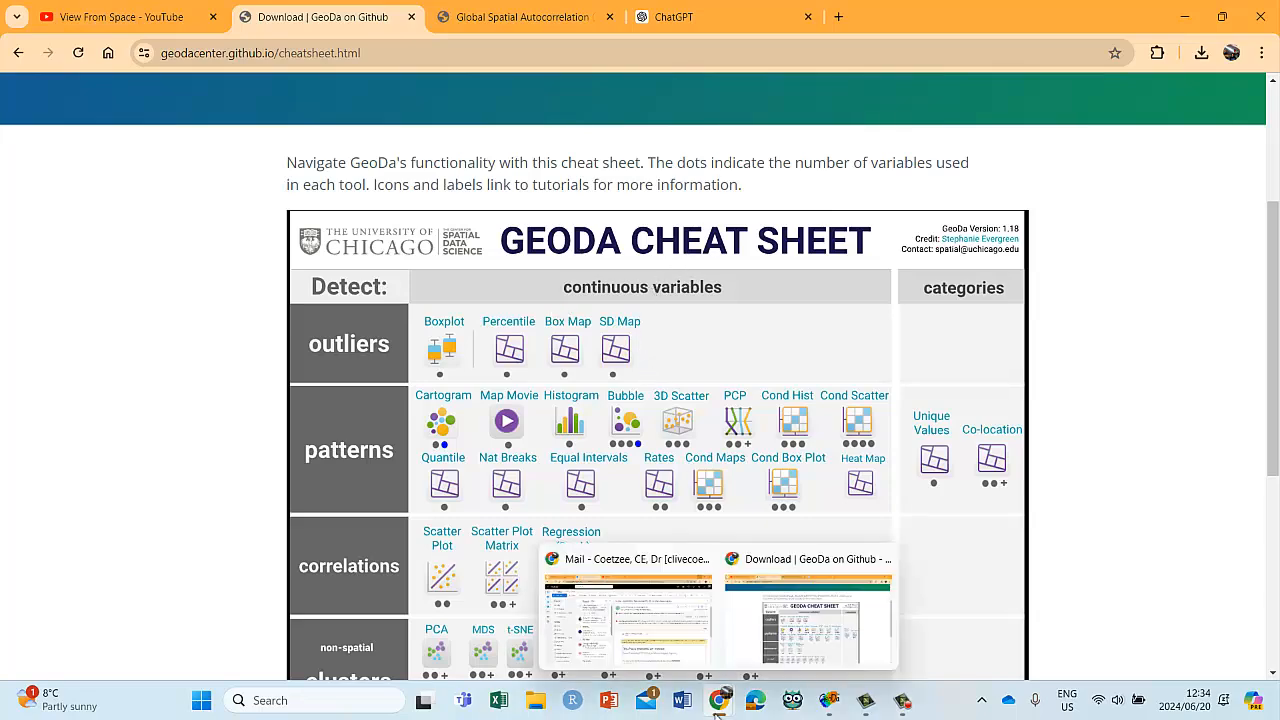
left_click(1184, 17)
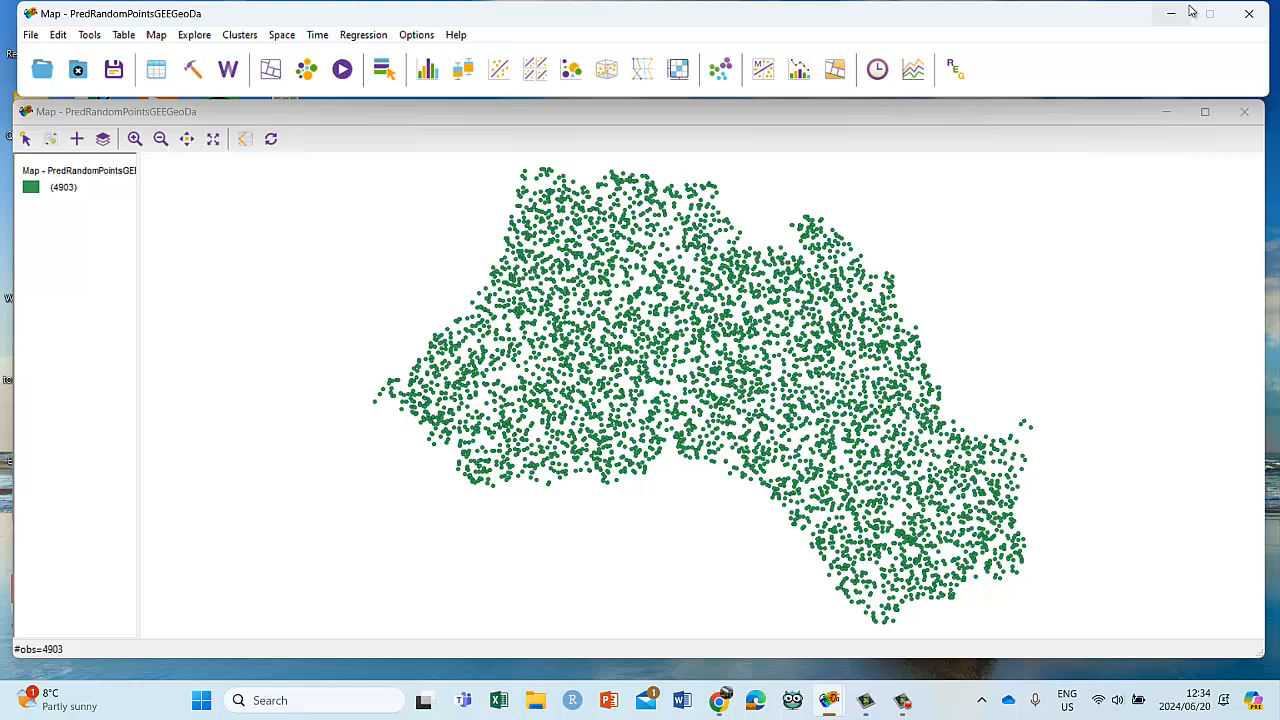
left_click(283, 36)
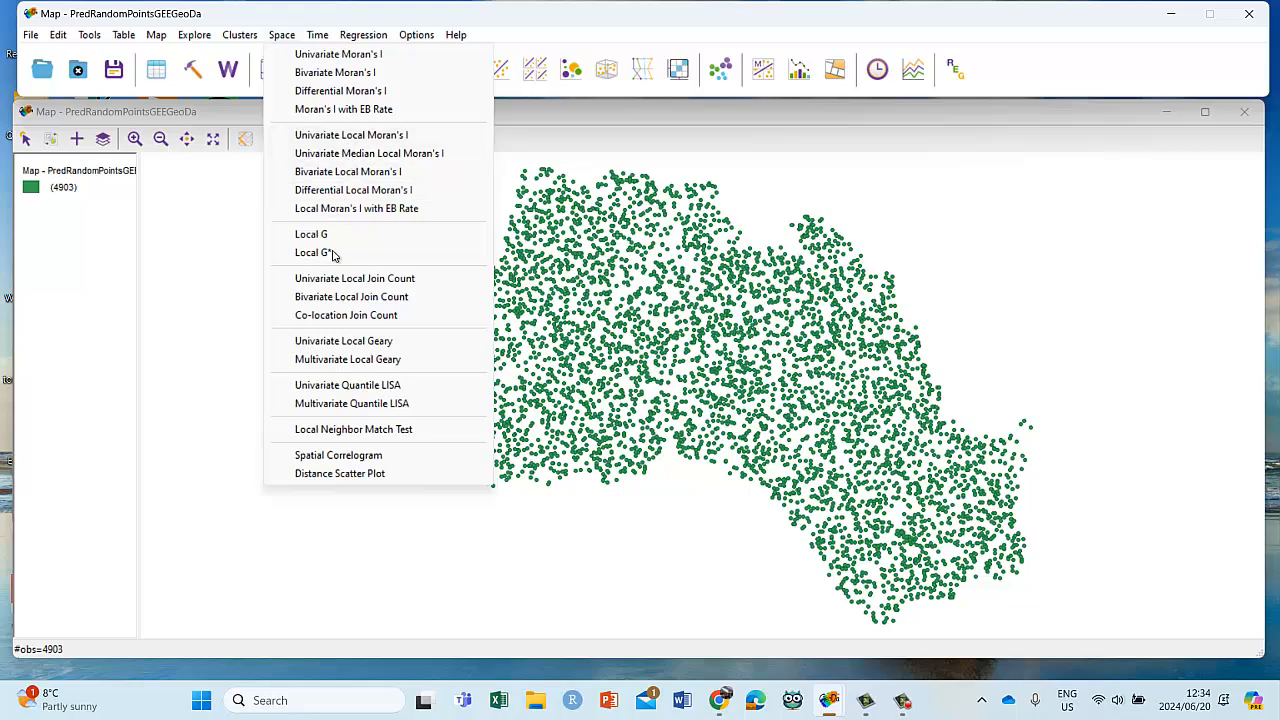
left_click(337, 345)
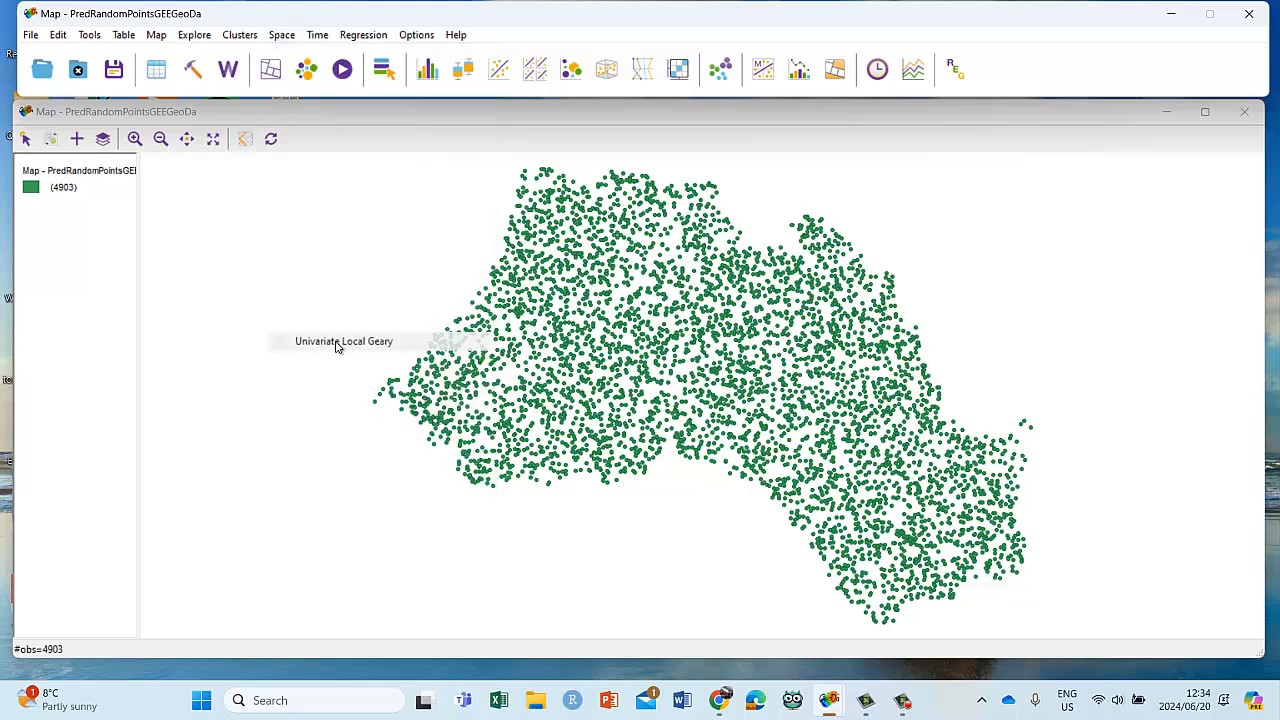
left_click(601, 459)
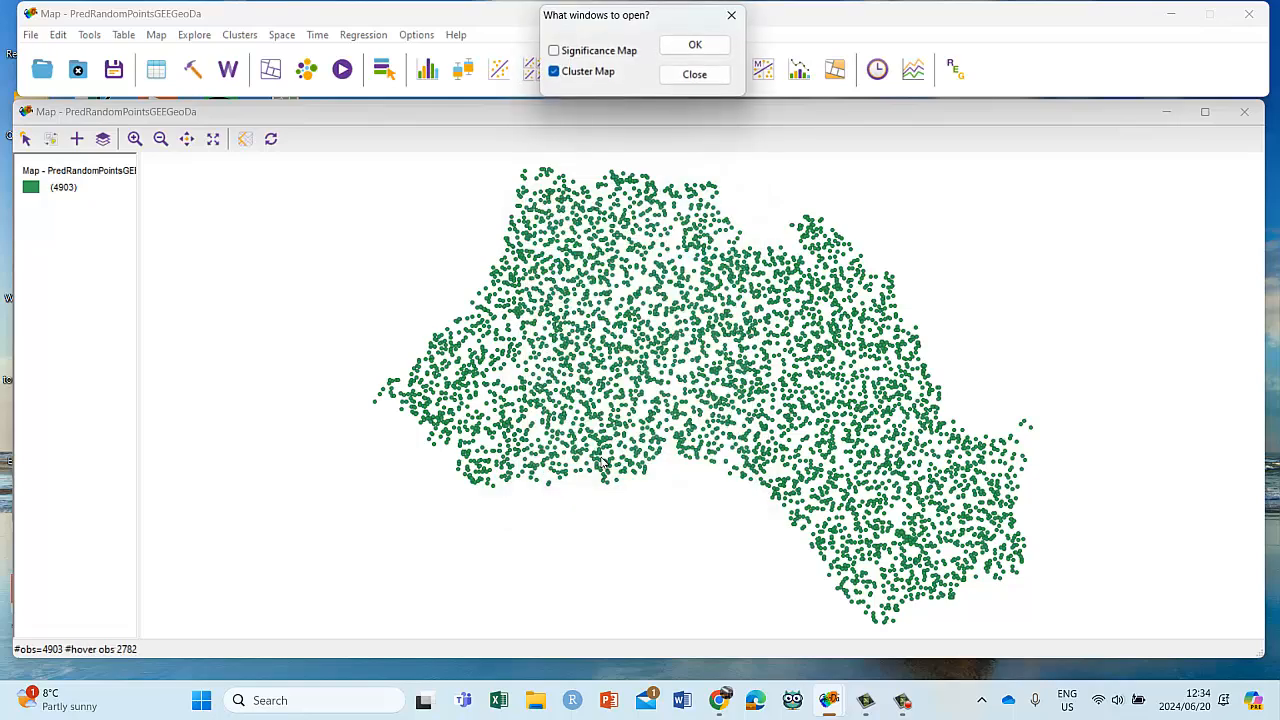
left_click(555, 51)
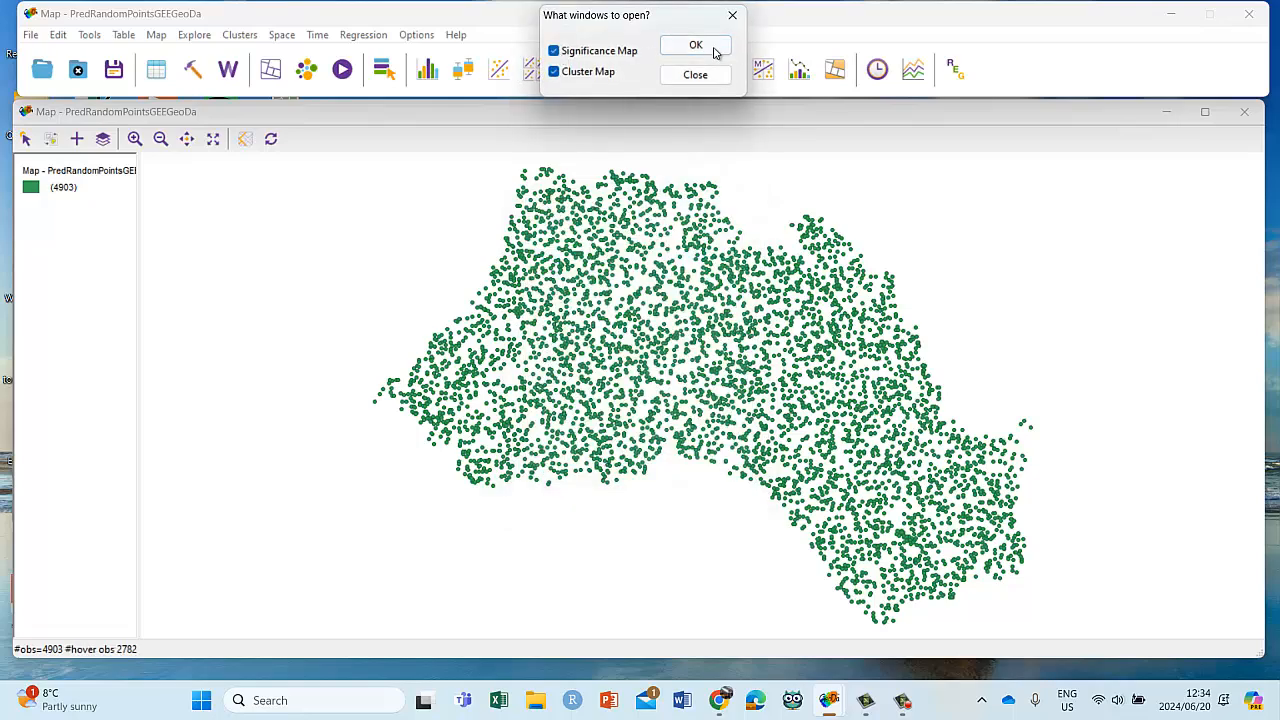
left_click(695, 48)
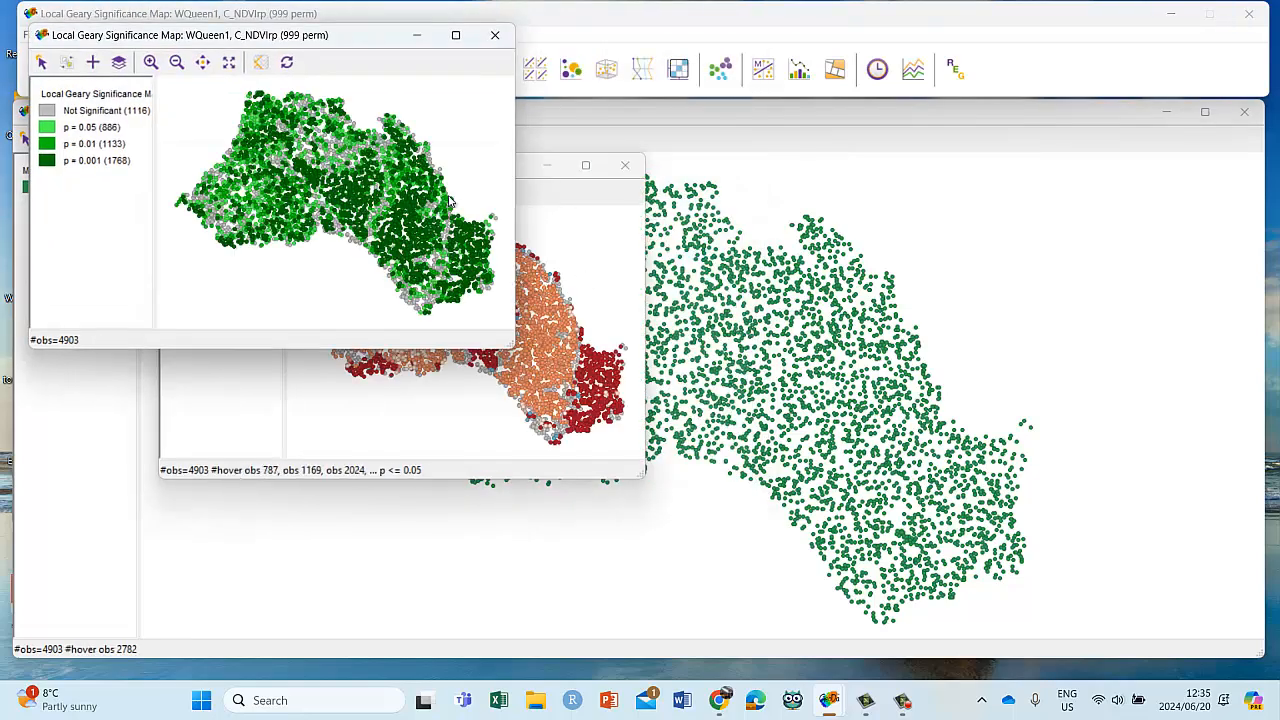
Step: Place the Local Geary significance map beside the cluster map to compare them, and close both maps
left_click_drag(287, 43, 975, 182)
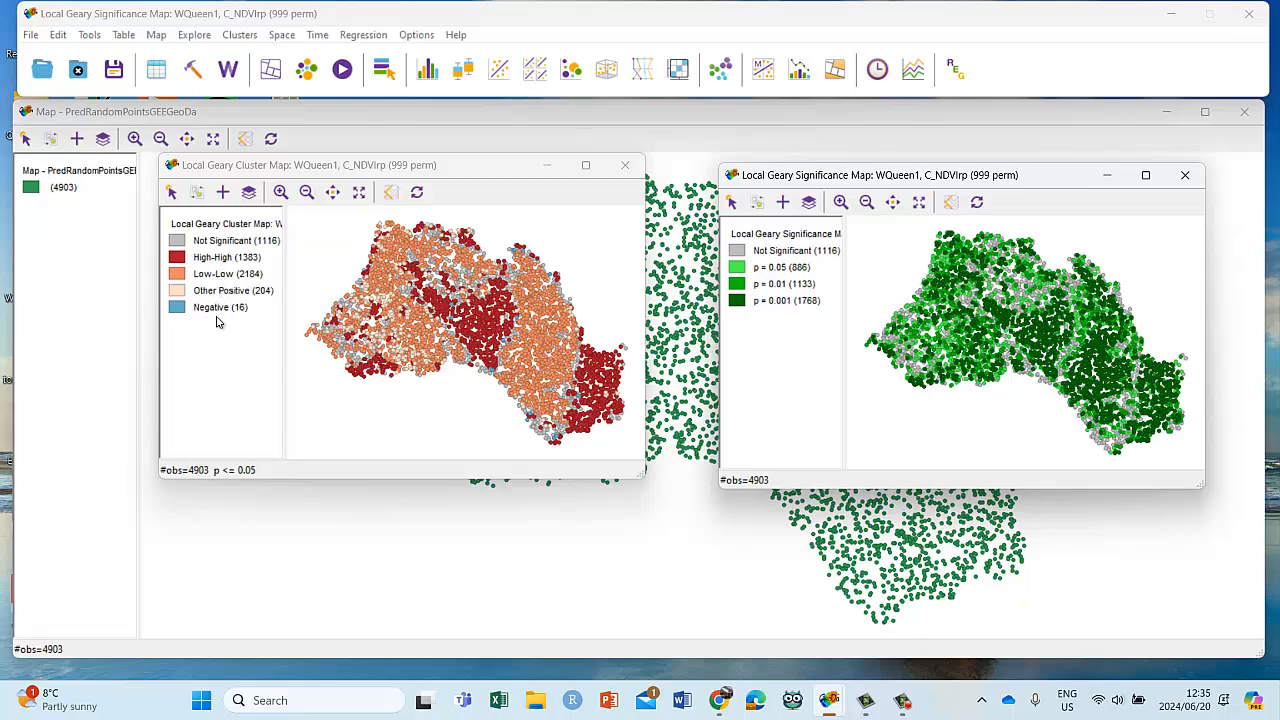
left_click(630, 168)
left_click(1184, 175)
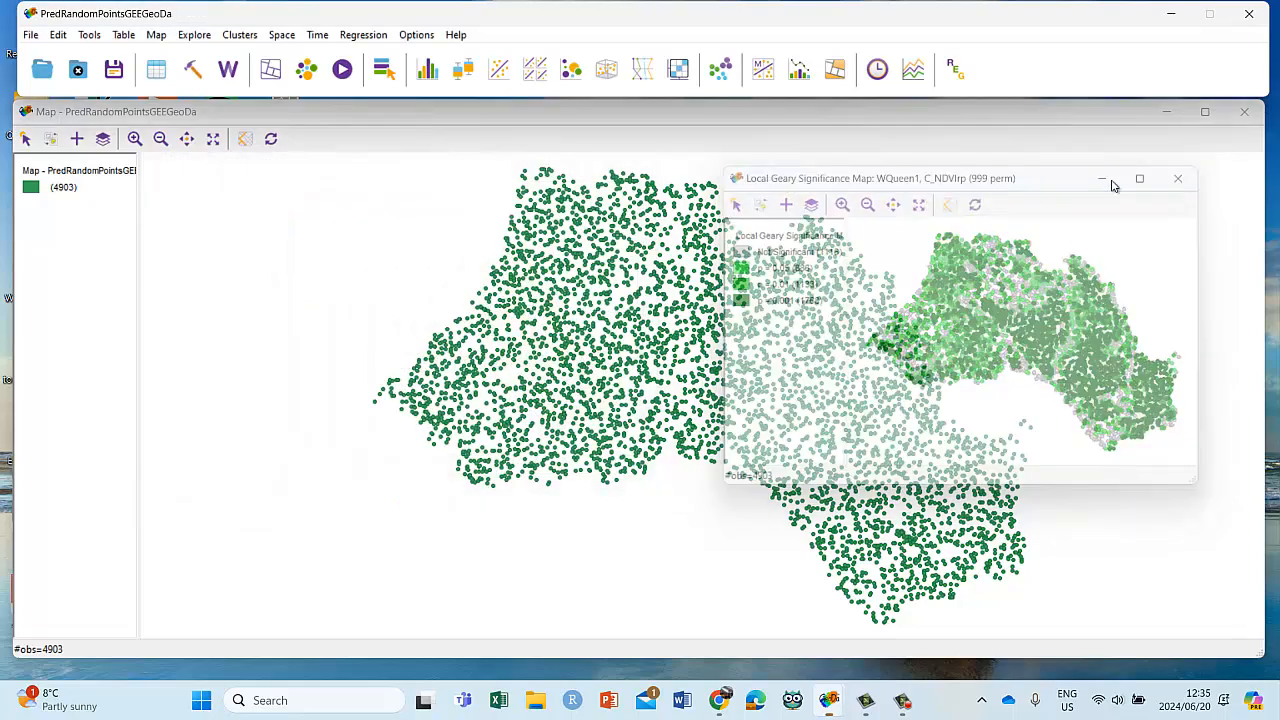
left_click(280, 38)
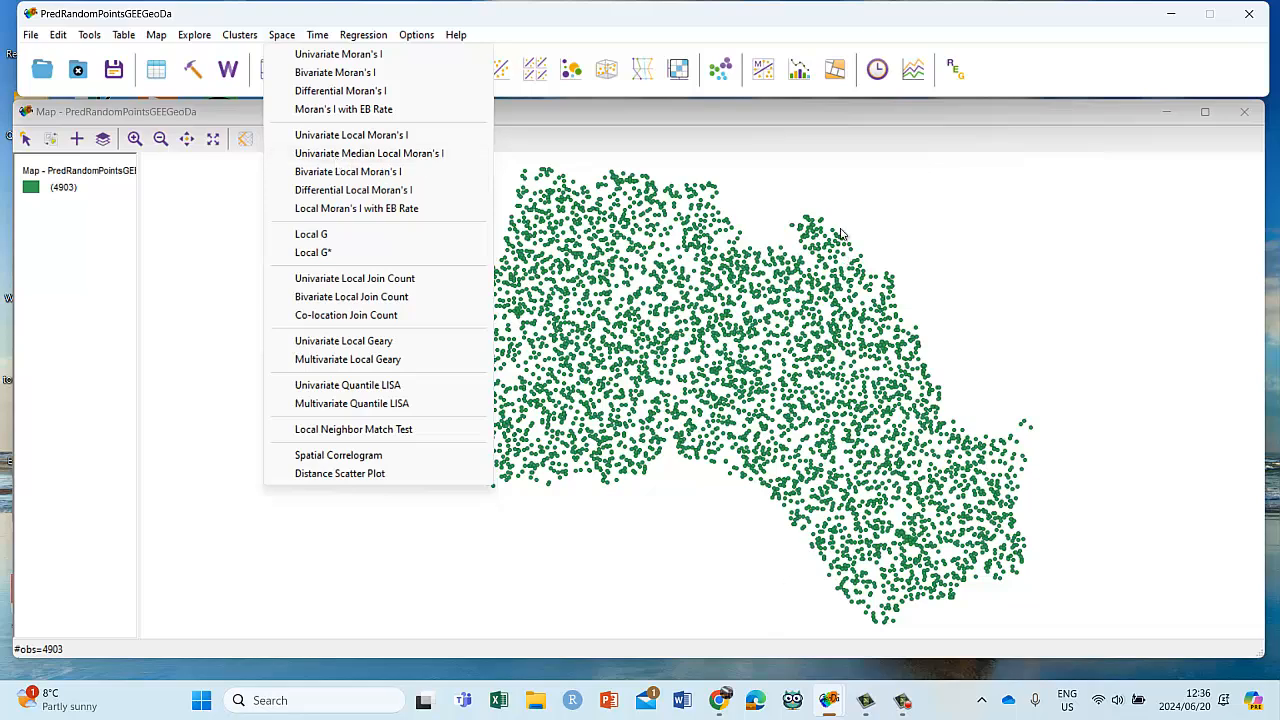
left_click(933, 11)
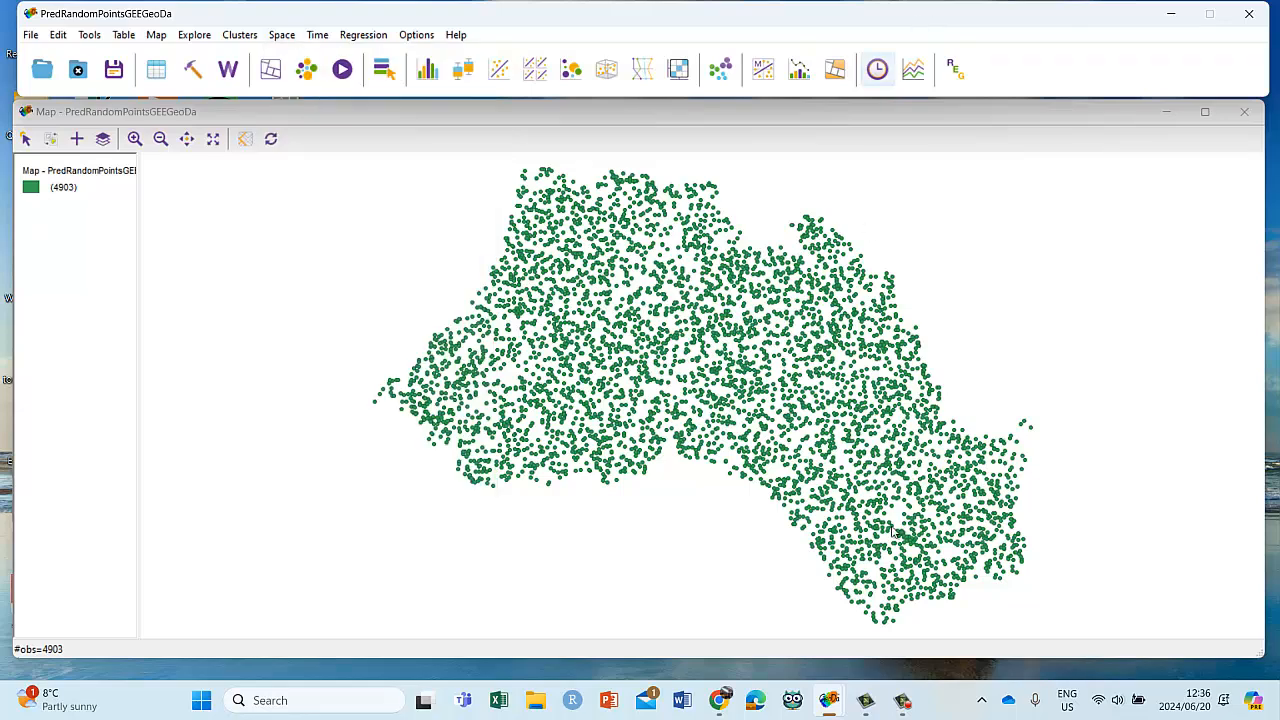
mouse_move(905, 704)
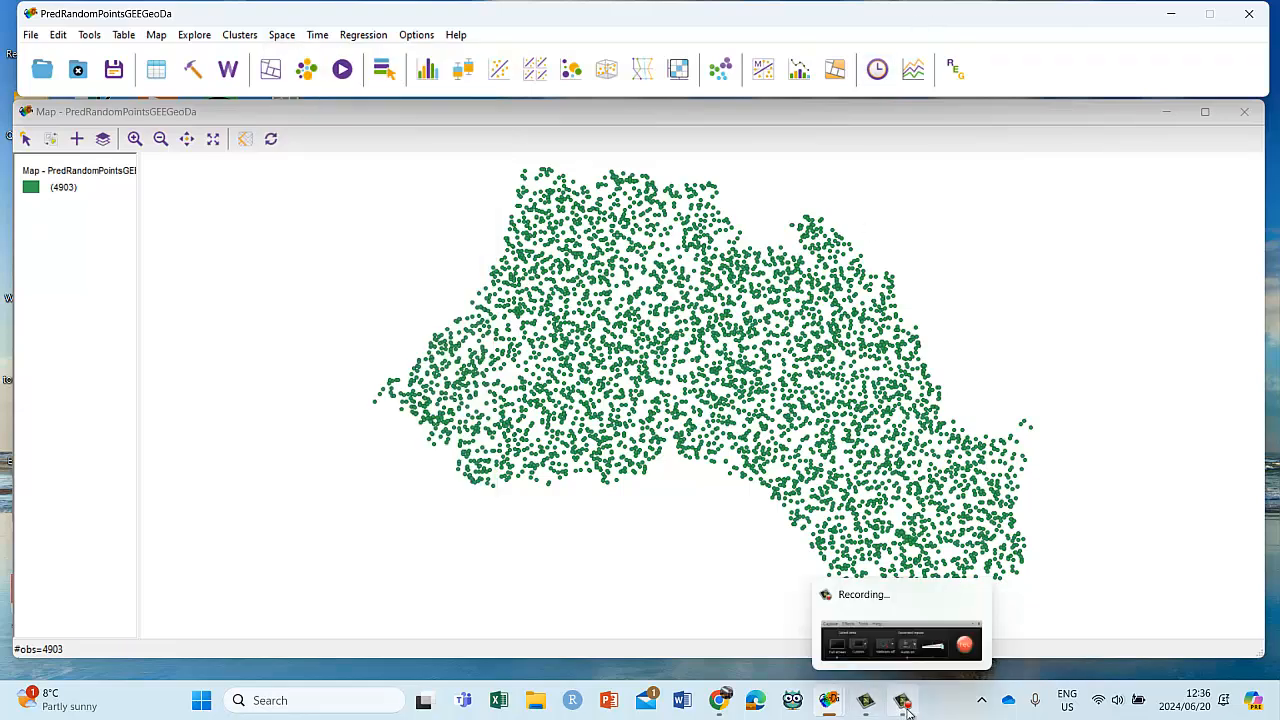